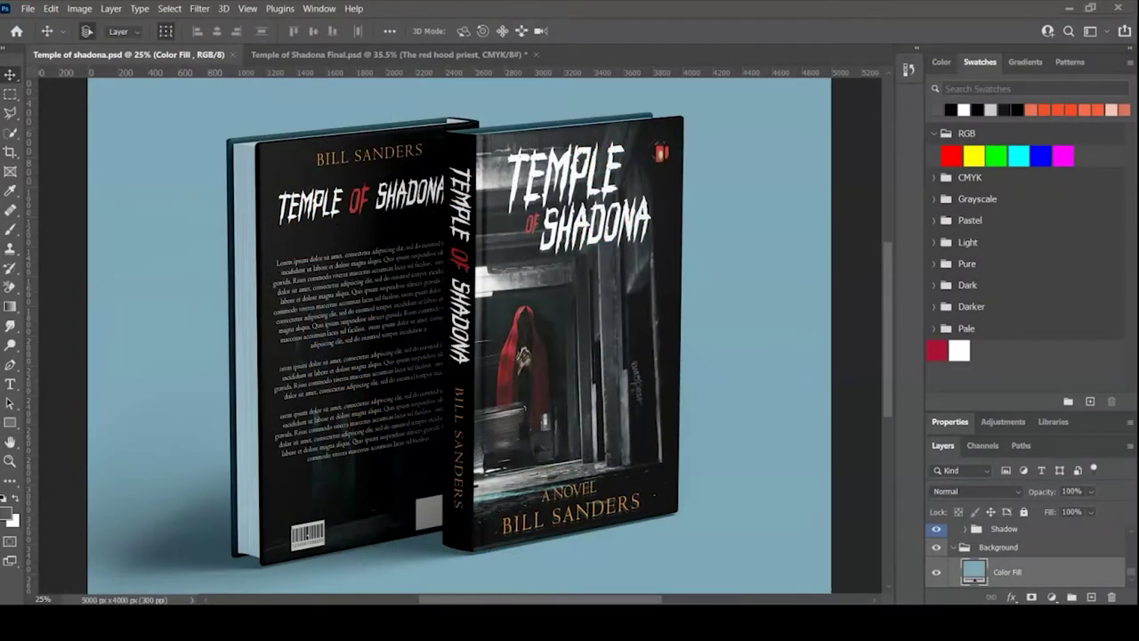
- Switch to the Photos viewer showing seven reference book and film covers
left_click(775, 539)
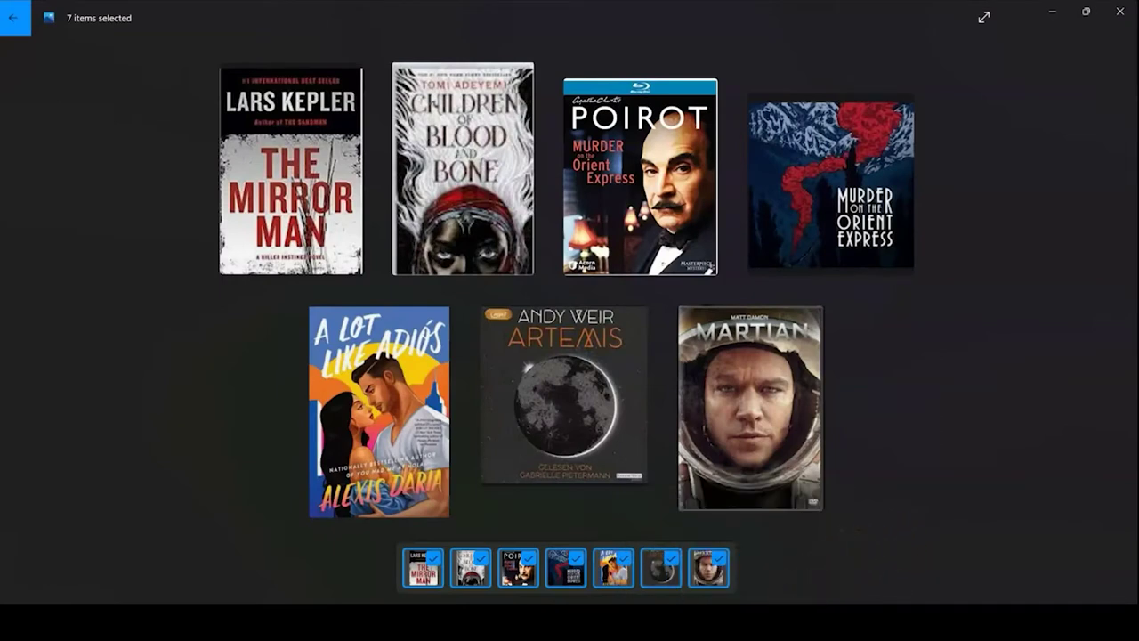
- Return to the 'Temple of shadona.psd' book mockup in Photoshop
mouse_move(760, 622)
mouse_move(628, 623)
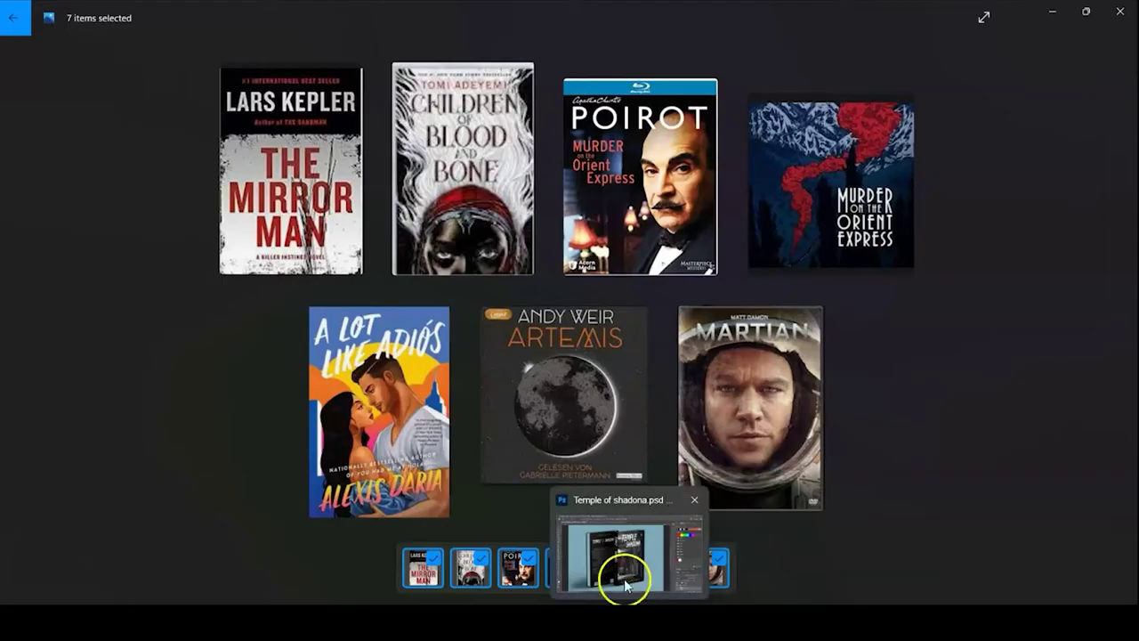
left_click(626, 580)
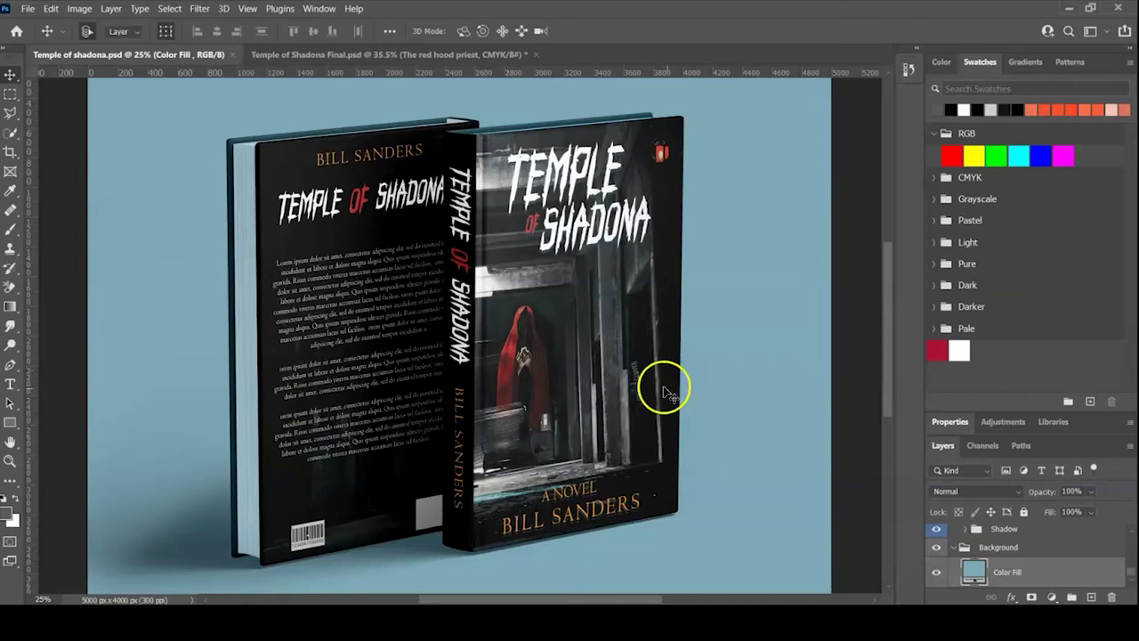
- Open the article on book cover sizes in Chrome
mouse_move(823, 618)
left_click(823, 543)
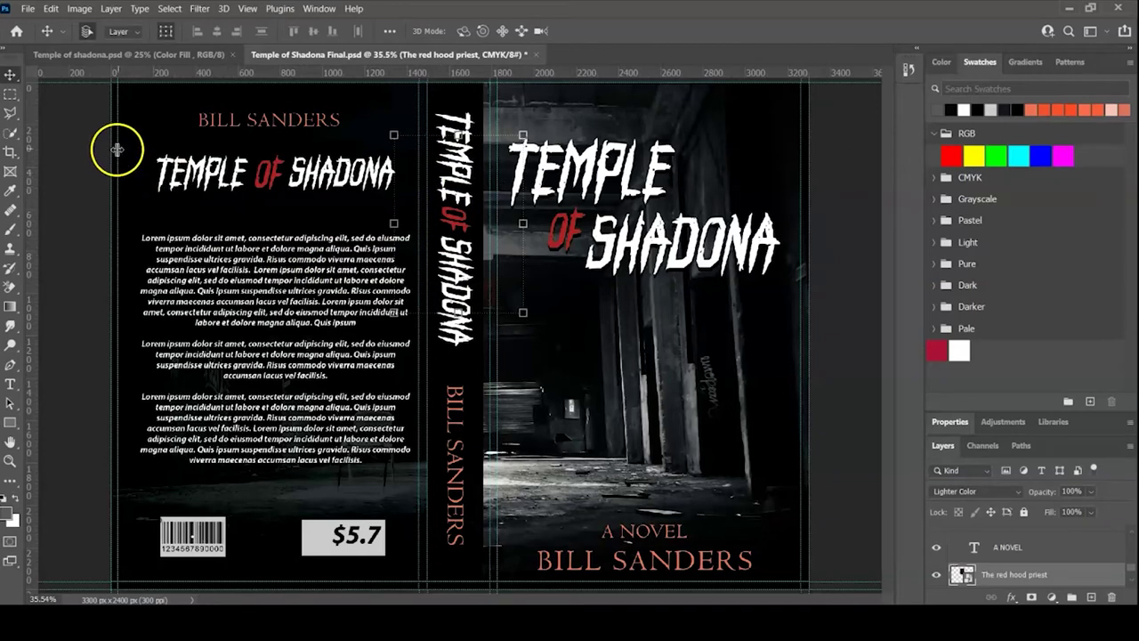
- Make the Gradient Fill 1 layer active and bring up the File menu
left_click(605, 340)
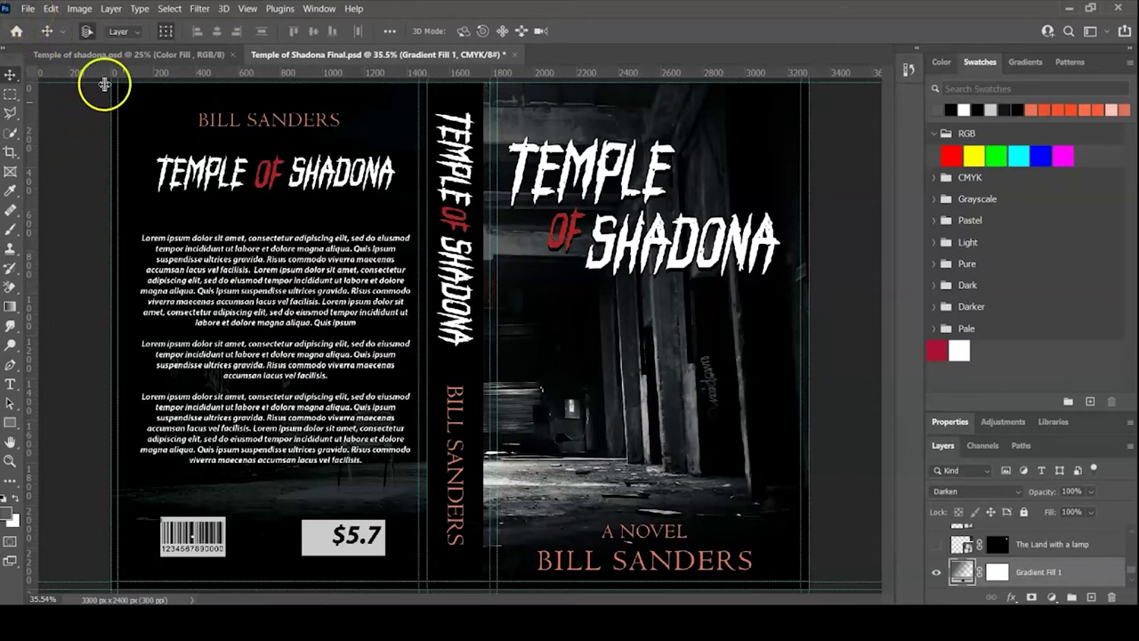
left_click(27, 8)
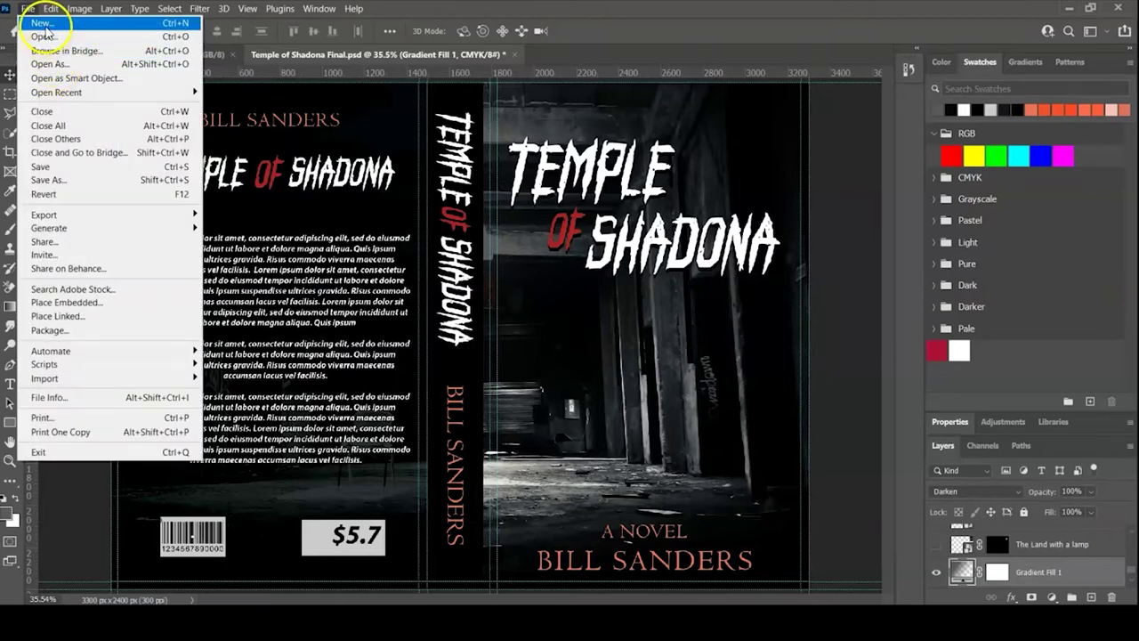
- Create a new blank 3300 × 2400 px, 300 ppi CMYK document
left_click(42, 22)
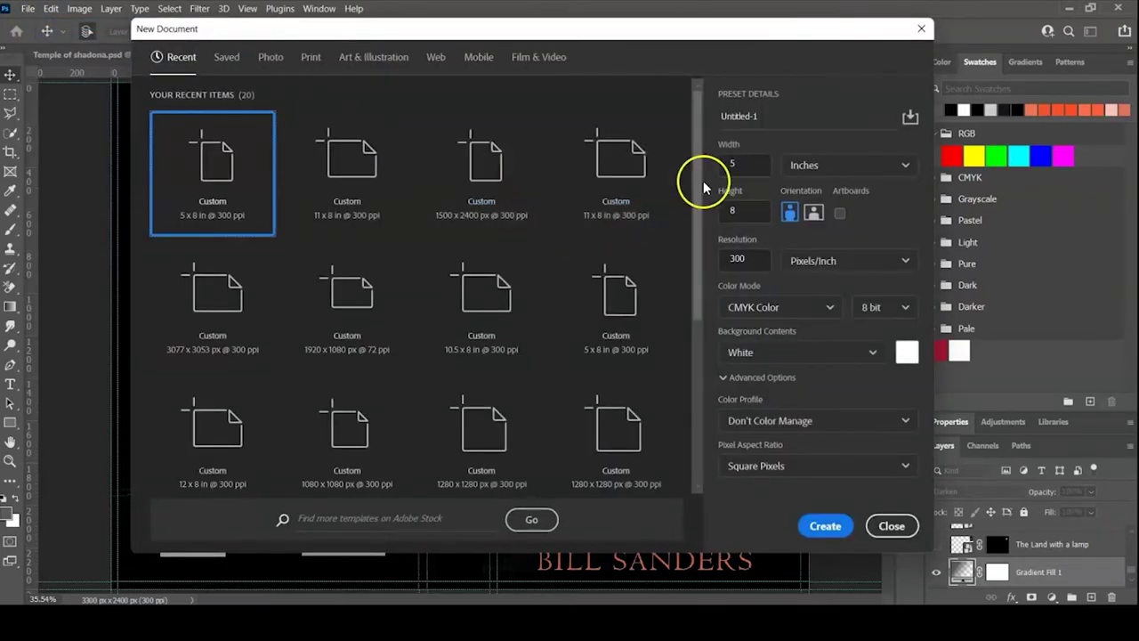
left_click(738, 168)
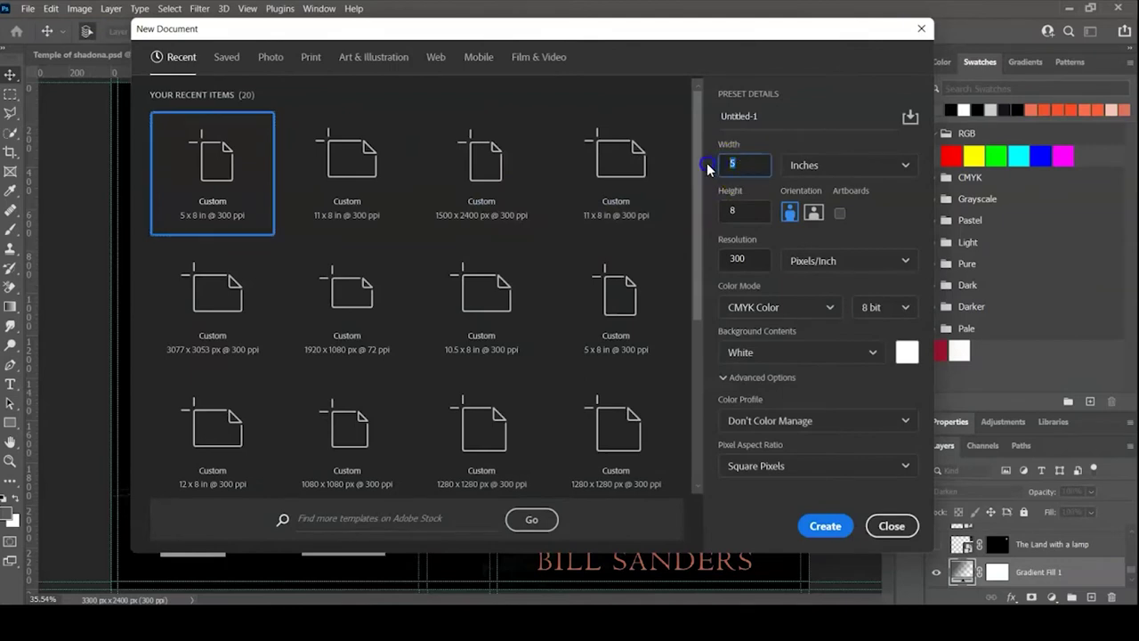
left_click(789, 263)
left_click(824, 526)
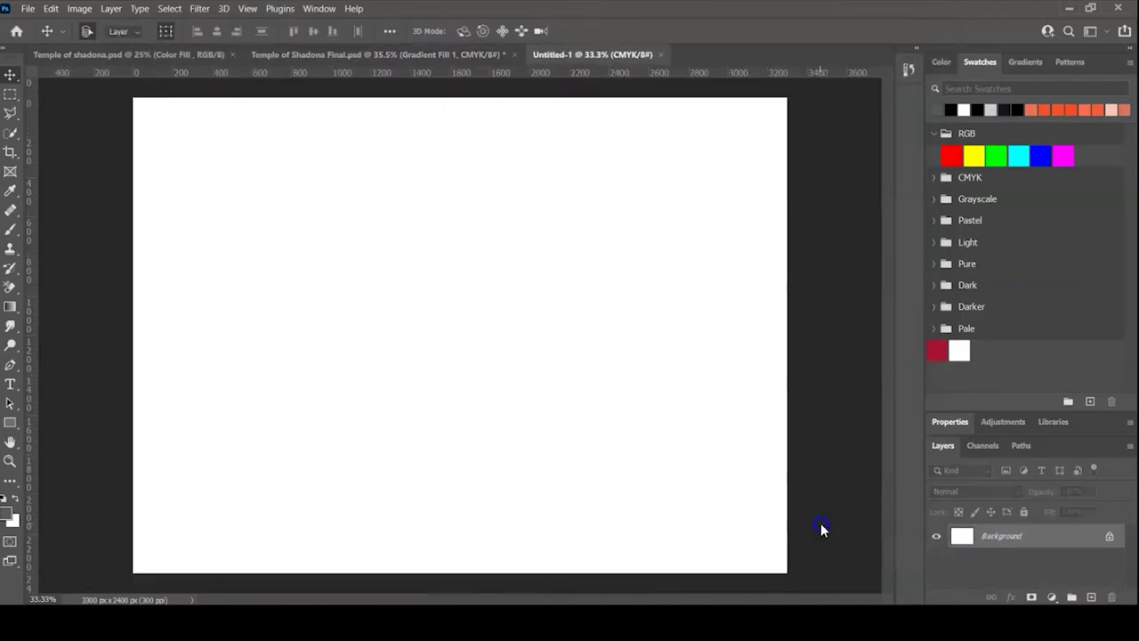
- Try a left-edge selection strip and a guide near 1415 px, then undo the guide and deselect
left_click(11, 94)
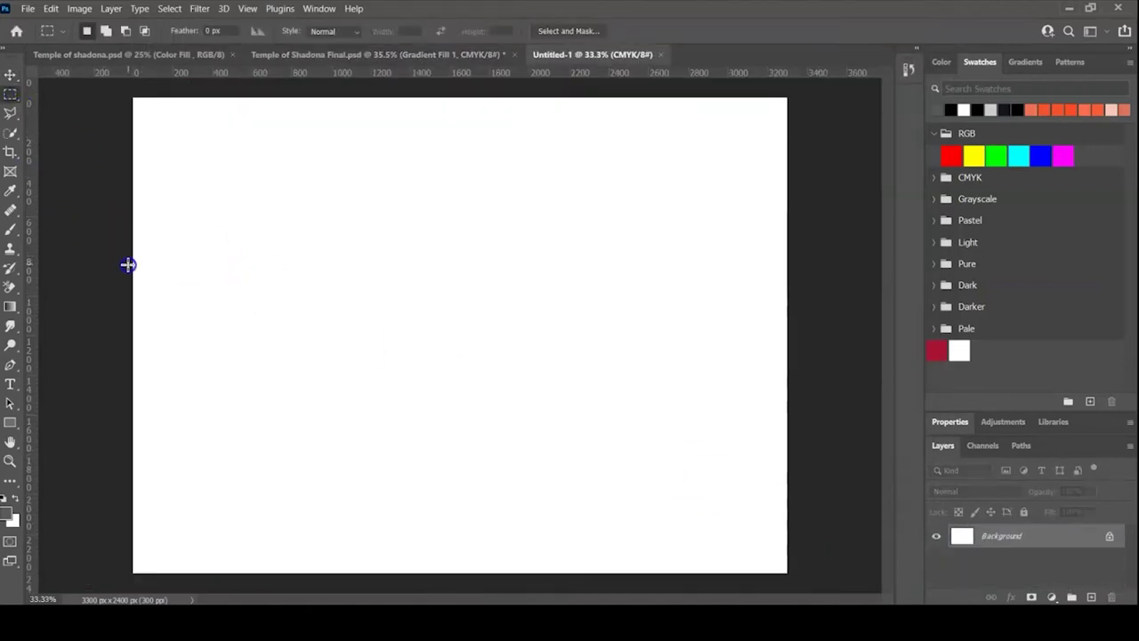
left_click_drag(132, 265, 430, 302)
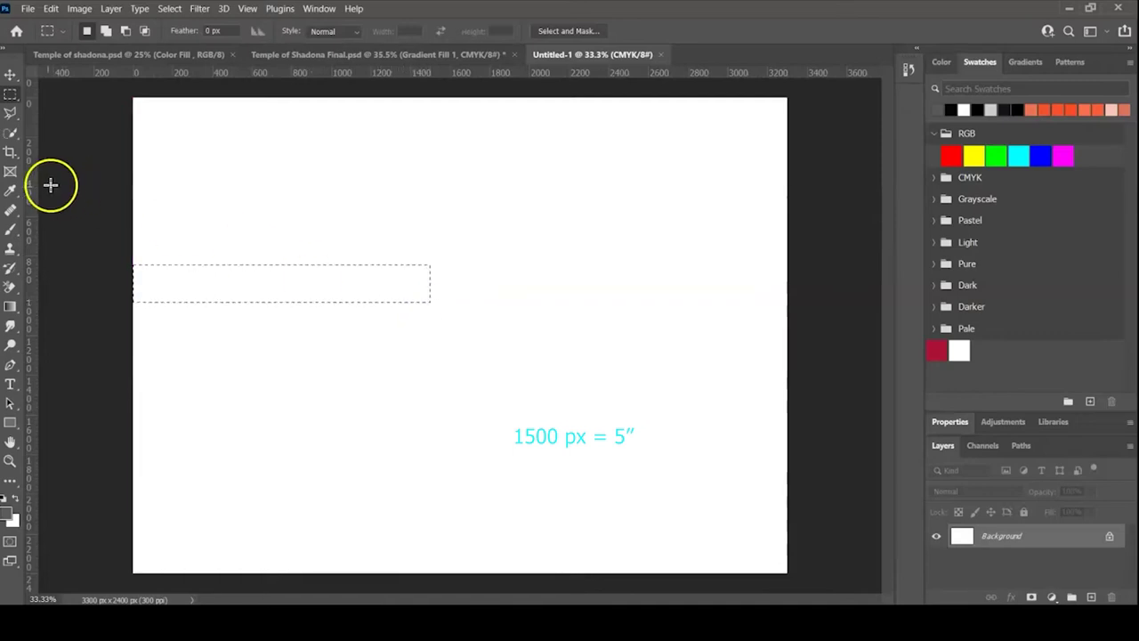
key("v")
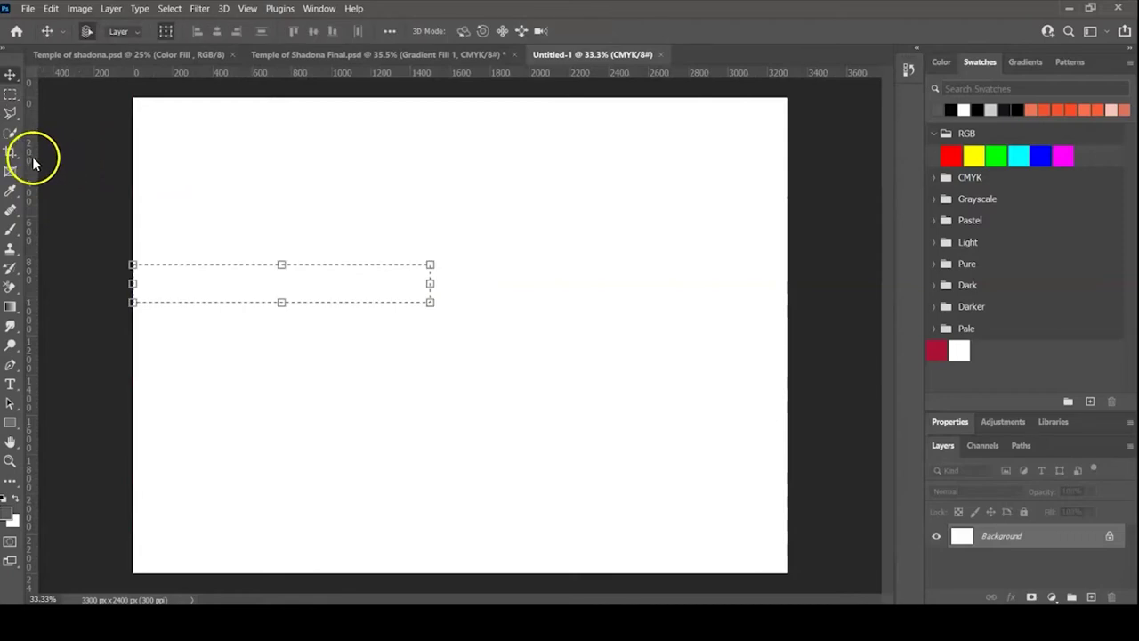
left_click_drag(31, 158, 433, 264)
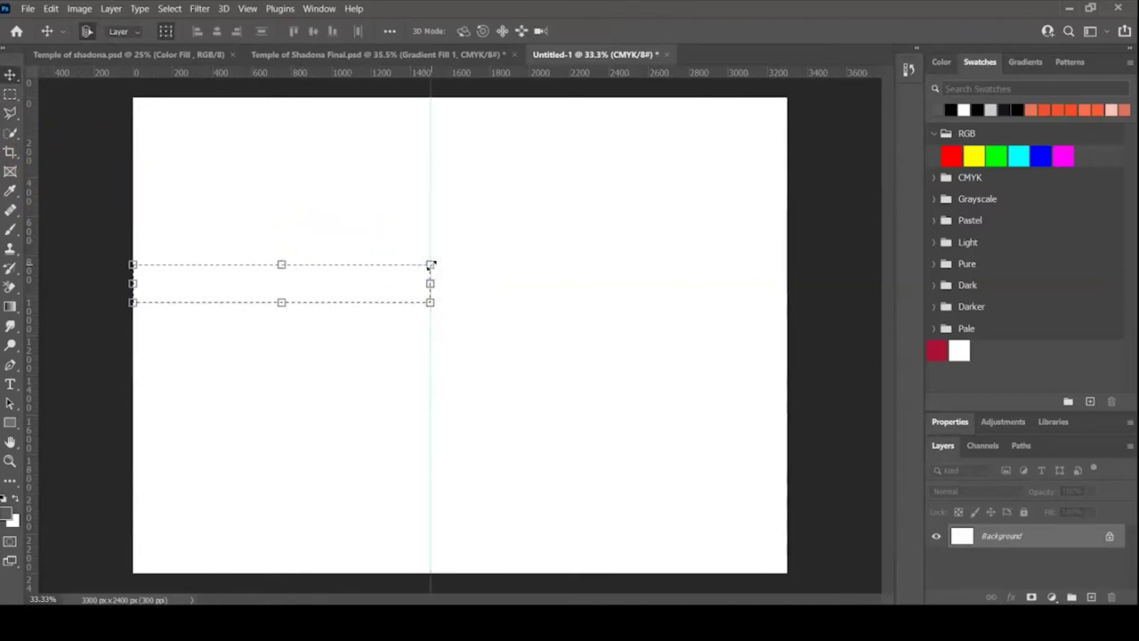
key("ctrl+z")
key("ctrl+d")
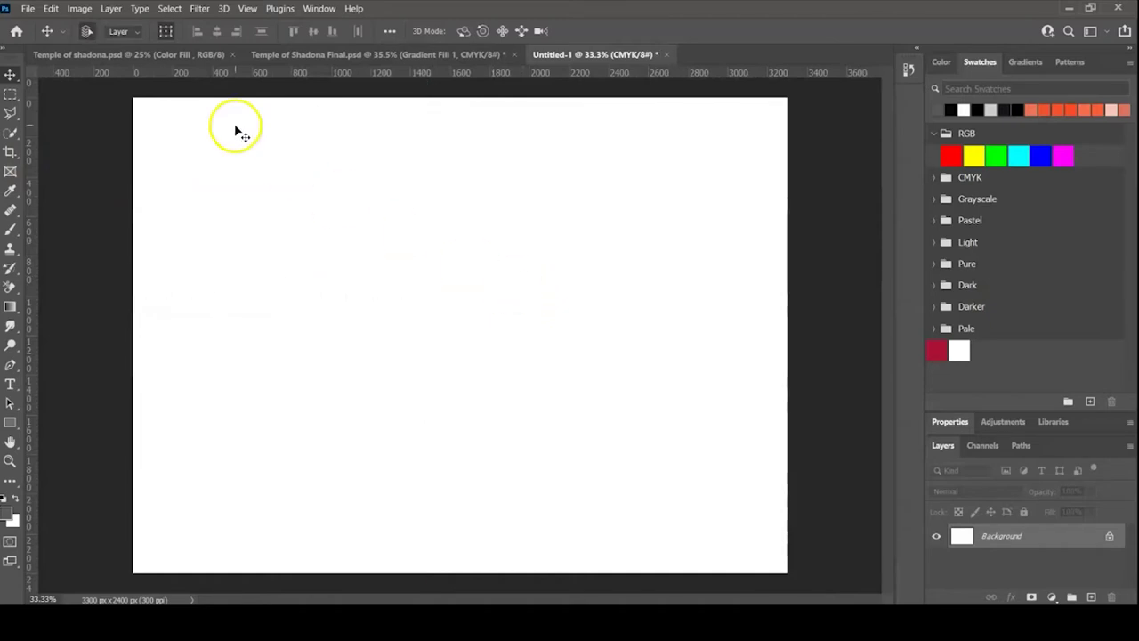
left_click(28, 8)
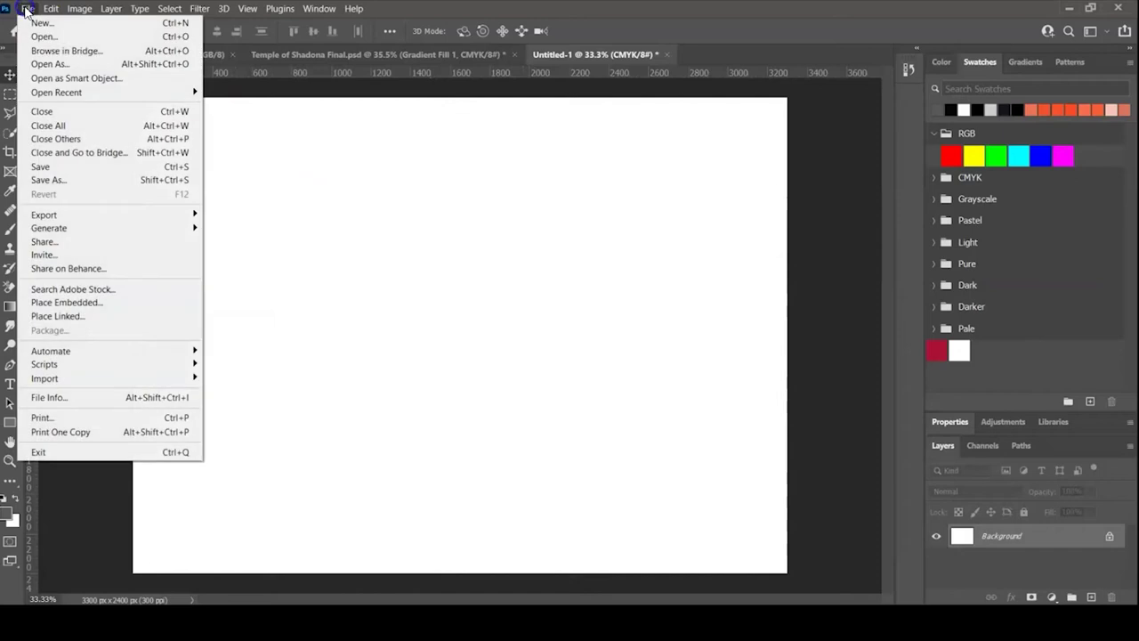
- Create a second document from the 5 × 8 in preset
left_click(36, 24)
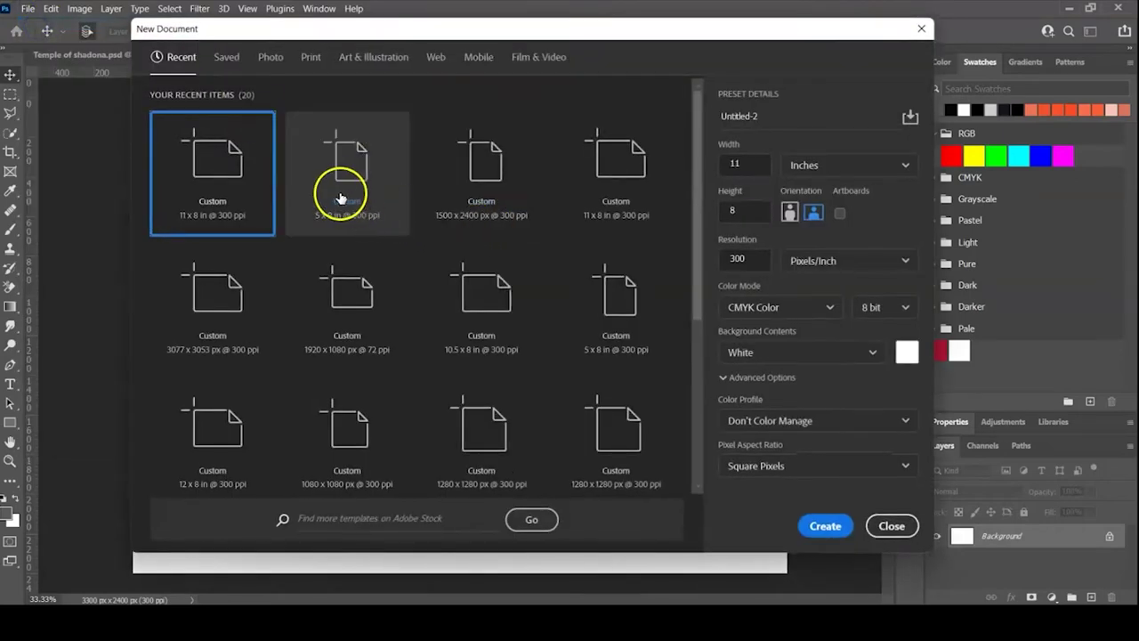
left_click(342, 200)
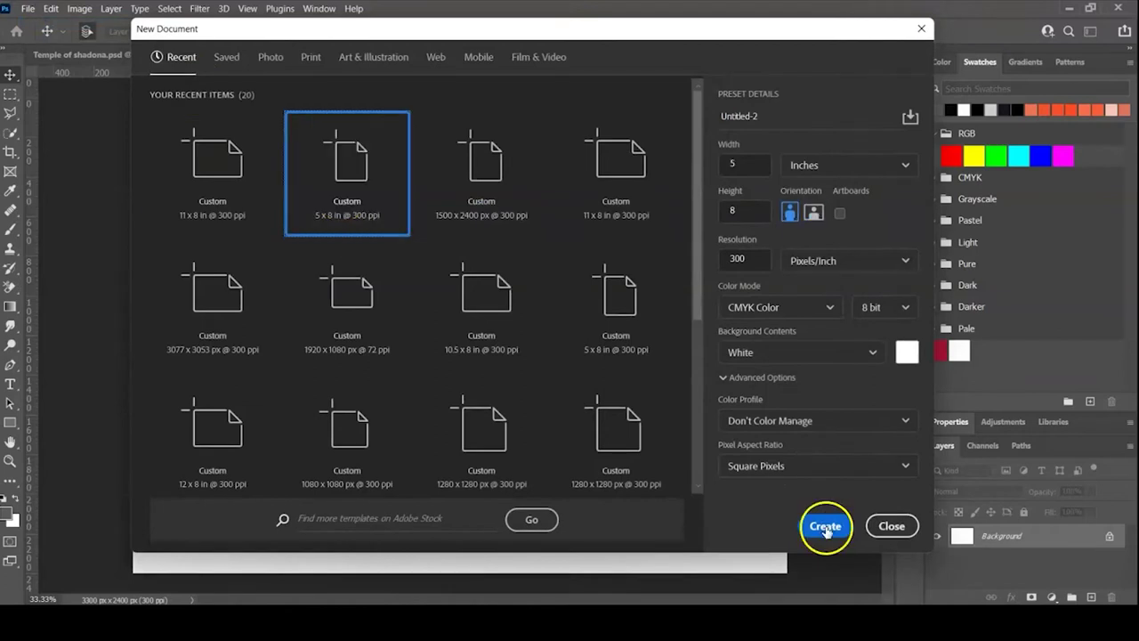
left_click(825, 526)
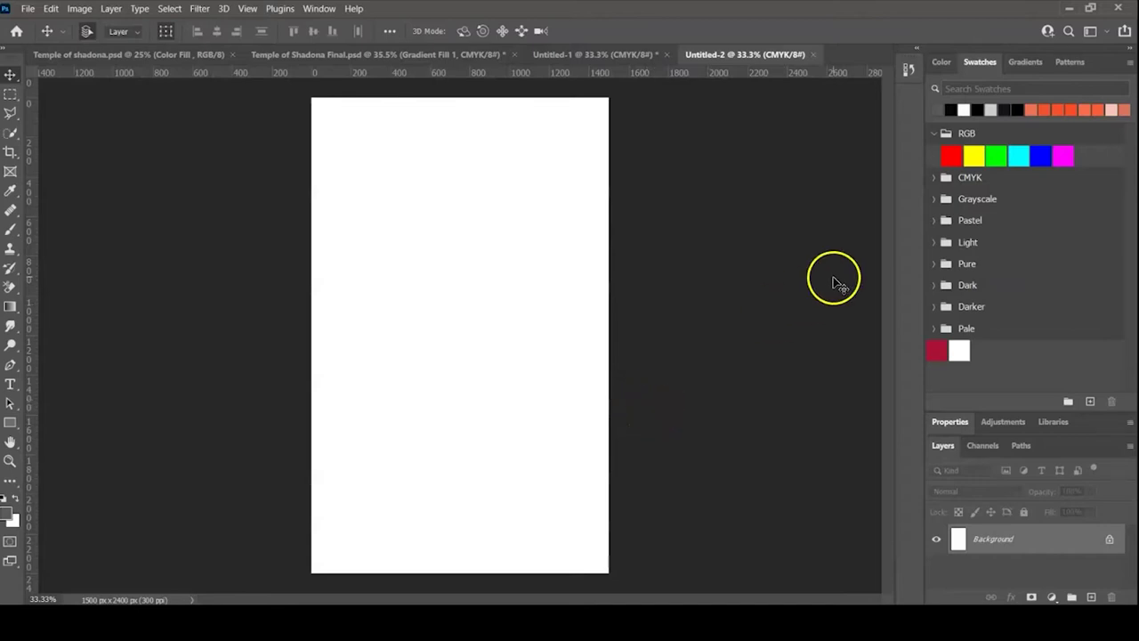
- Fill the 5 × 8 in canvas with yellow, then go back to Untitled-1
left_click(973, 156)
key("alt+BackSpace")
left_click(550, 54)
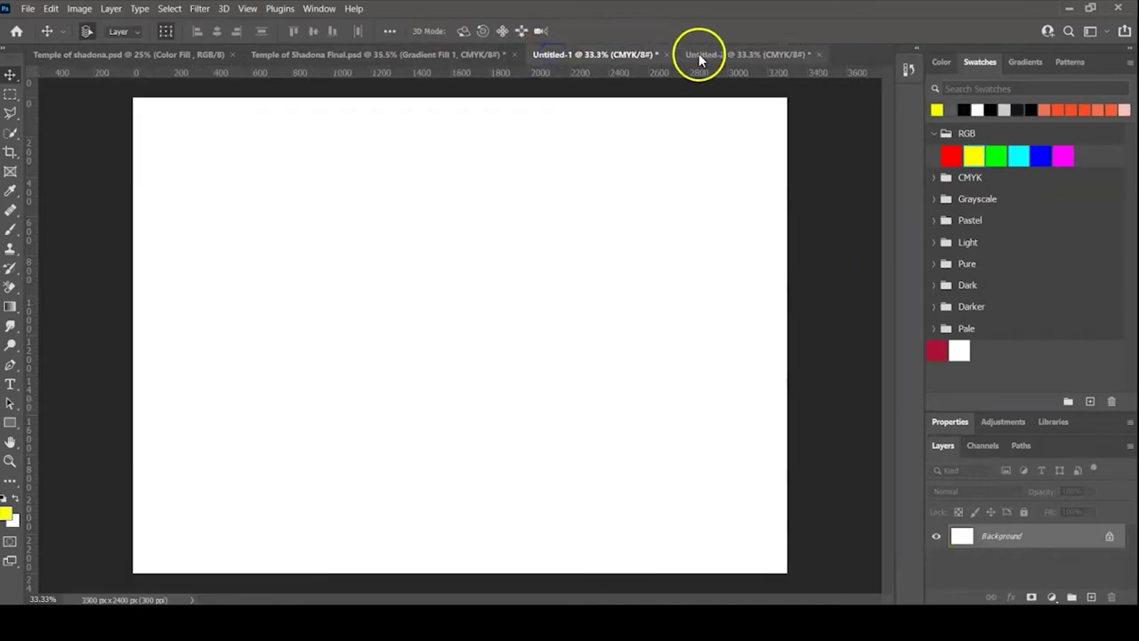
- Copy the yellow canvas into Untitled-1 as a layer and close Untitled-2 without saving
left_click_drag(713, 52, 745, 198)
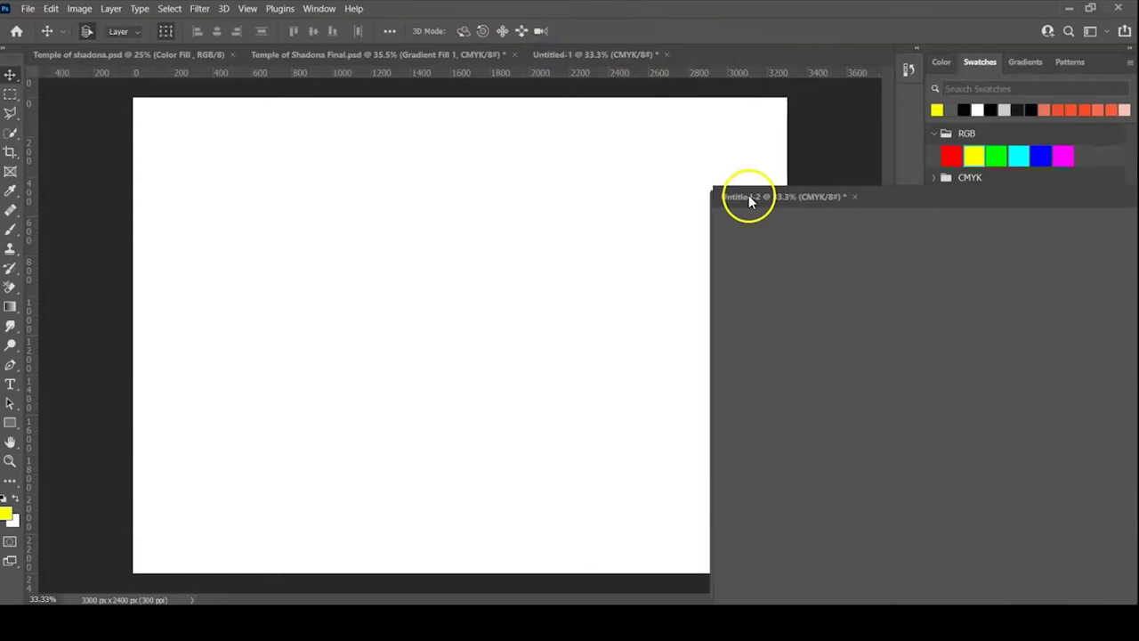
left_click_drag(845, 330, 371, 252)
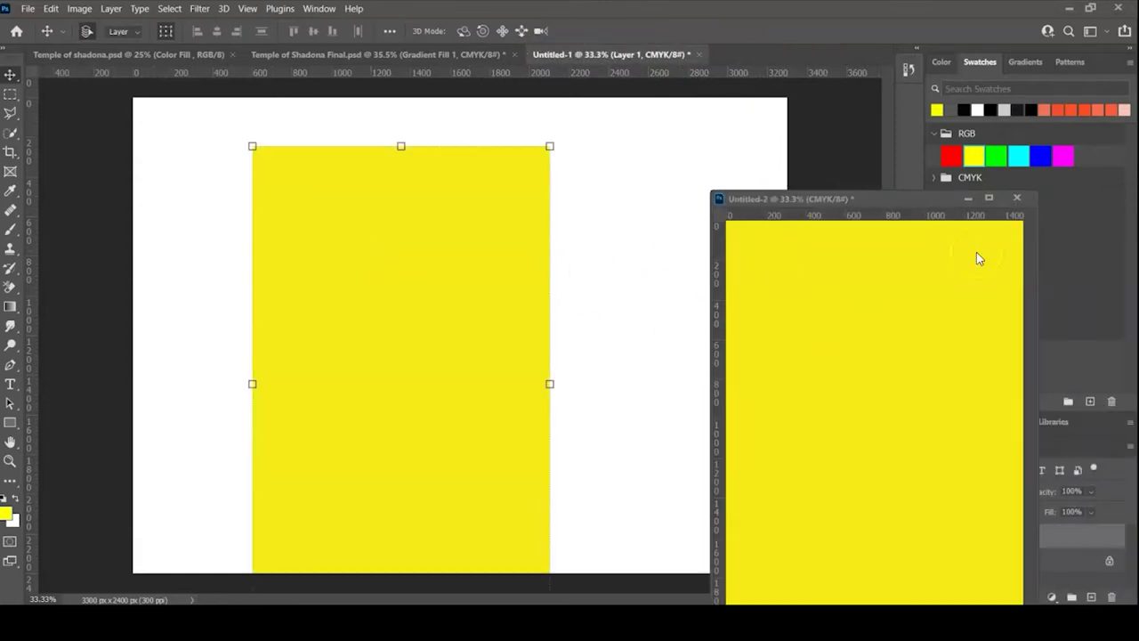
left_click(1017, 198)
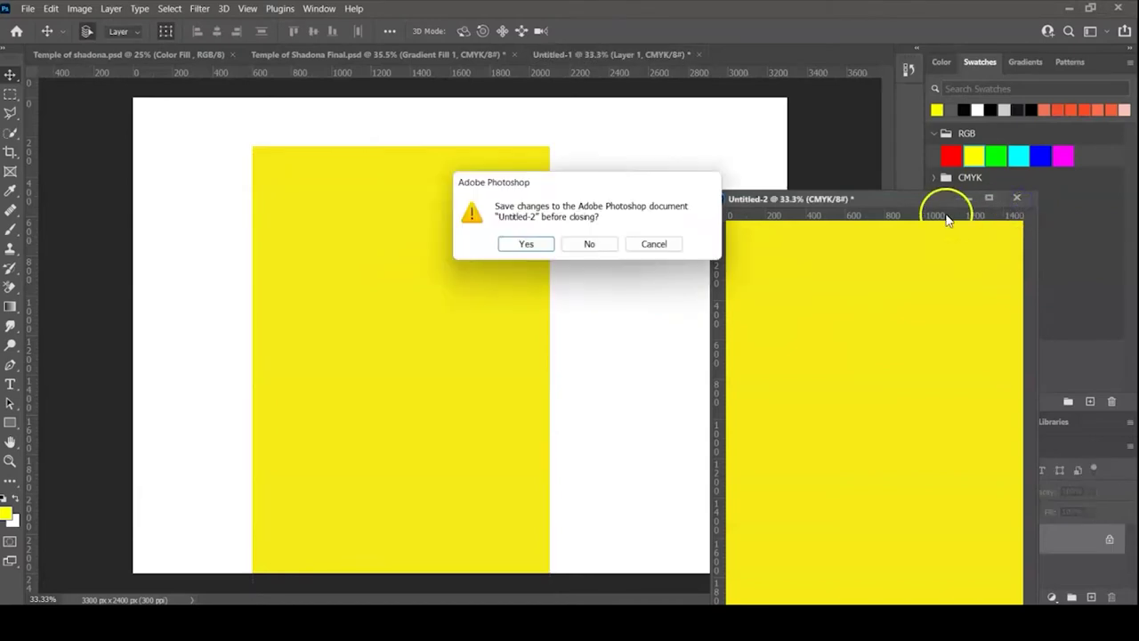
left_click(591, 244)
- Move the yellow layer flush right and align a vertical guide at 1800 px
left_click_drag(459, 269, 695, 220)
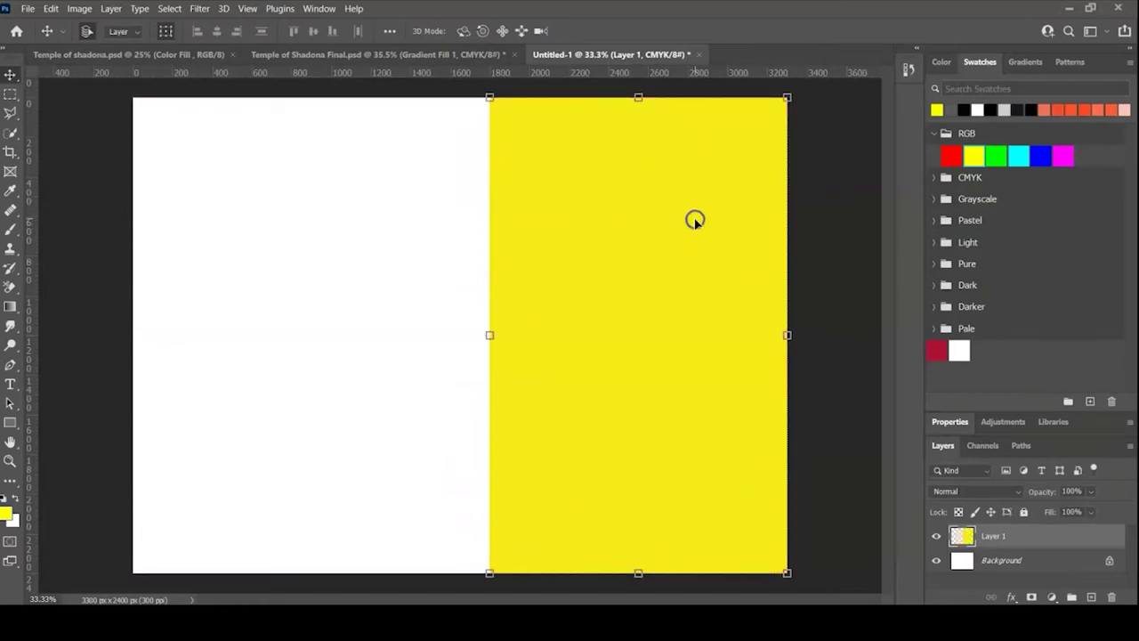
left_click_drag(30, 239, 488, 321)
left_click_drag(39, 309, 490, 324)
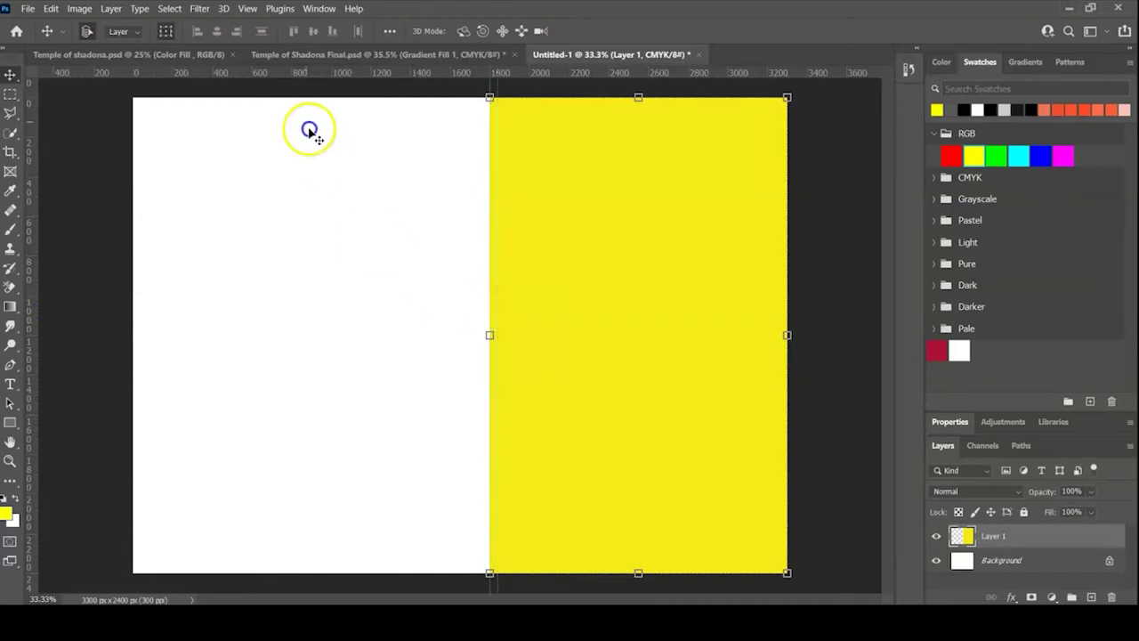
- Add vertical guides near 3635 and 2402 px and duplicate the yellow panel leftward
left_click(249, 9)
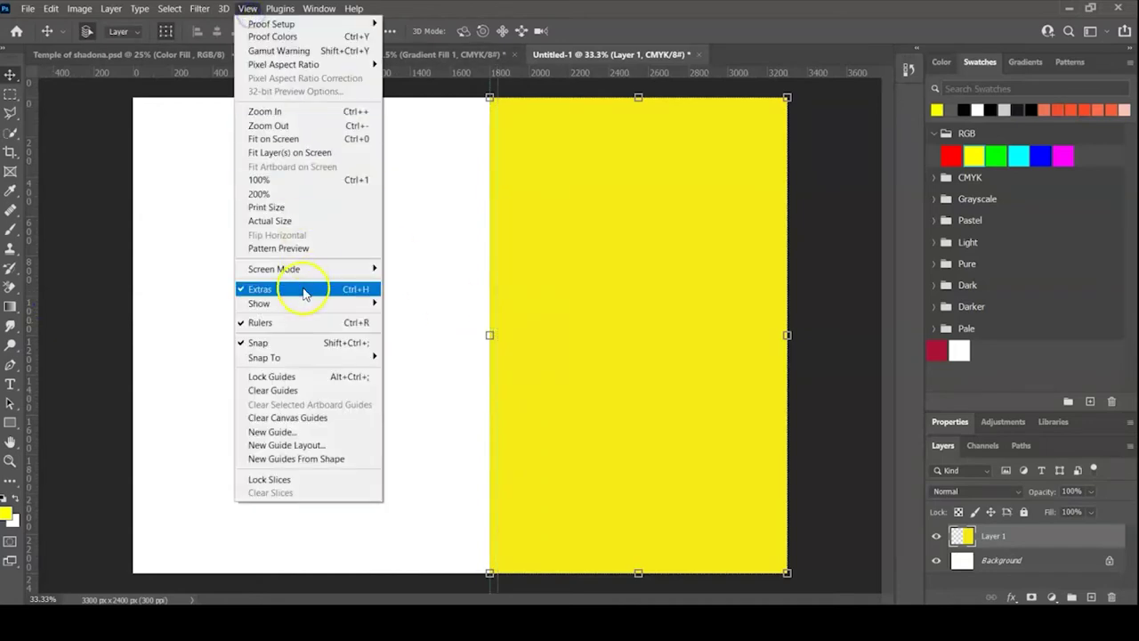
left_click(178, 291)
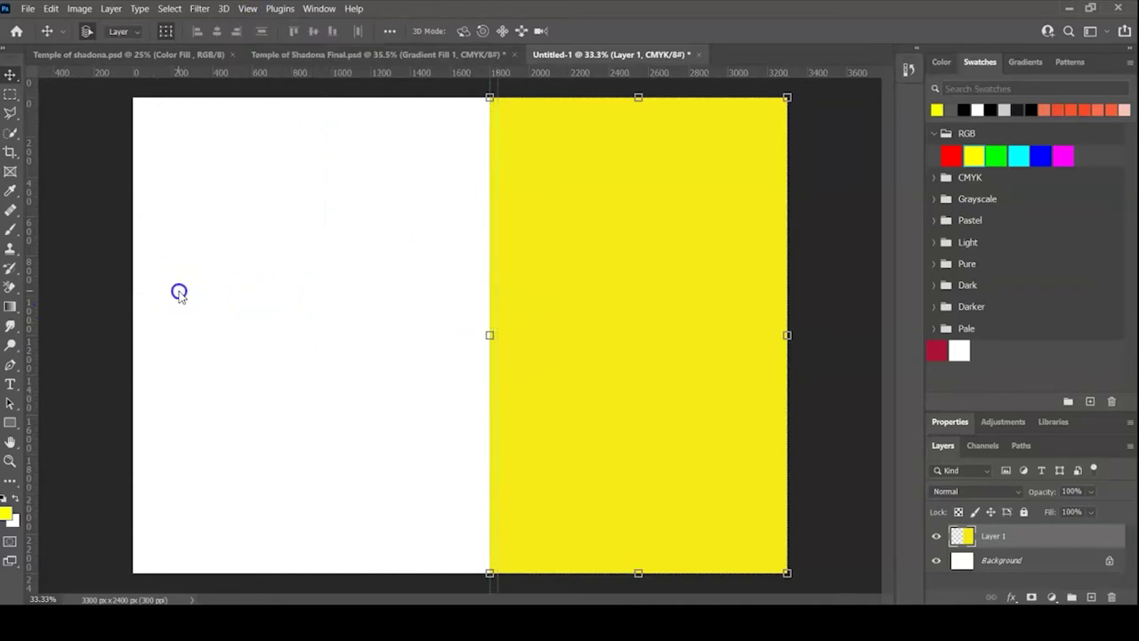
left_click_drag(34, 267, 781, 311)
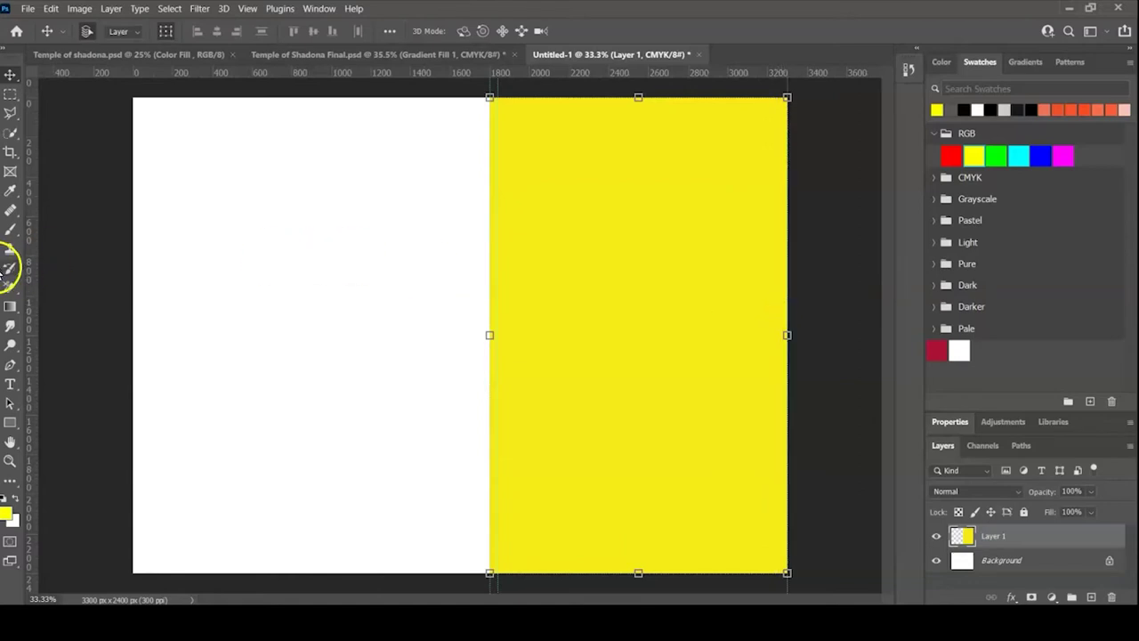
left_click_drag(30, 259, 779, 312)
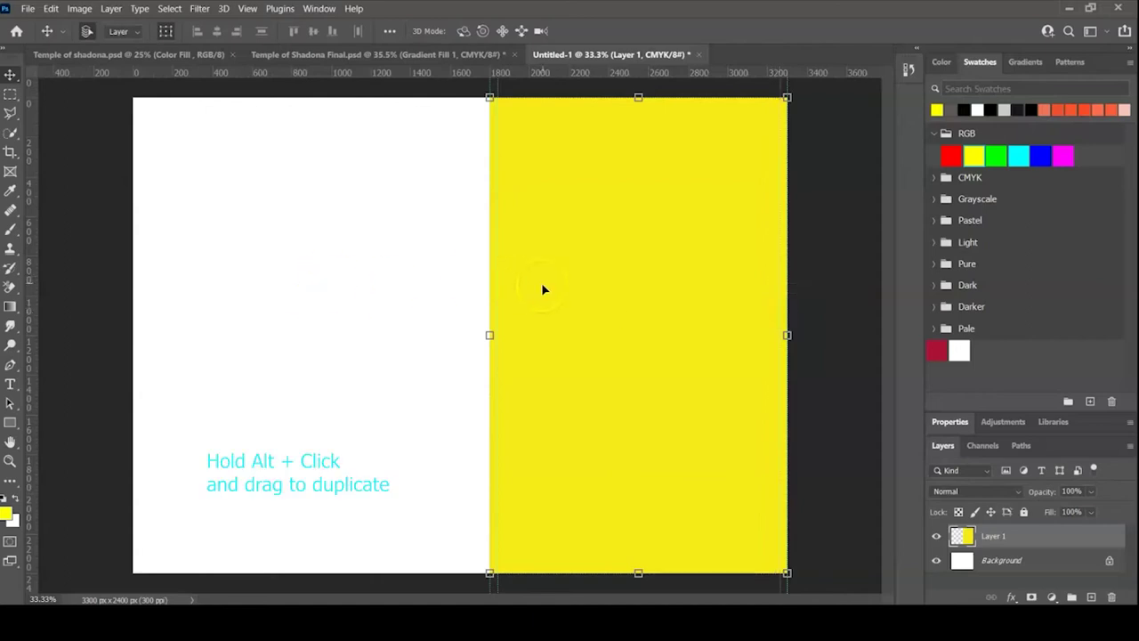
left_click_drag(545, 289, 186, 282)
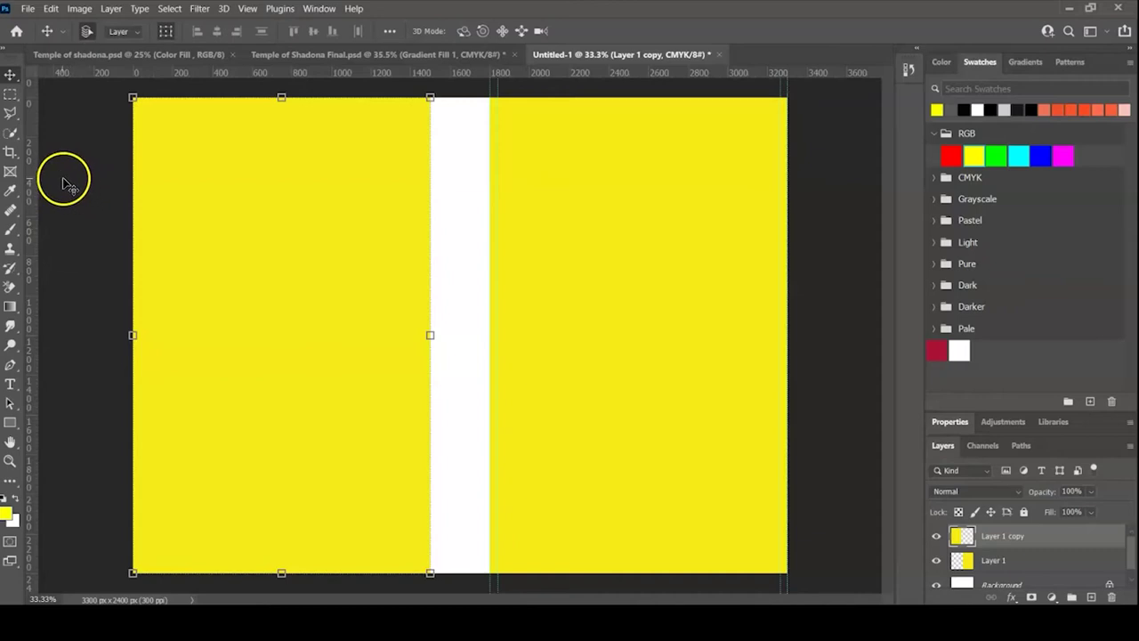
- Add guides marking the spine edges, left bleed, and top and bottom trim and bleed
left_click_drag(32, 195, 429, 240)
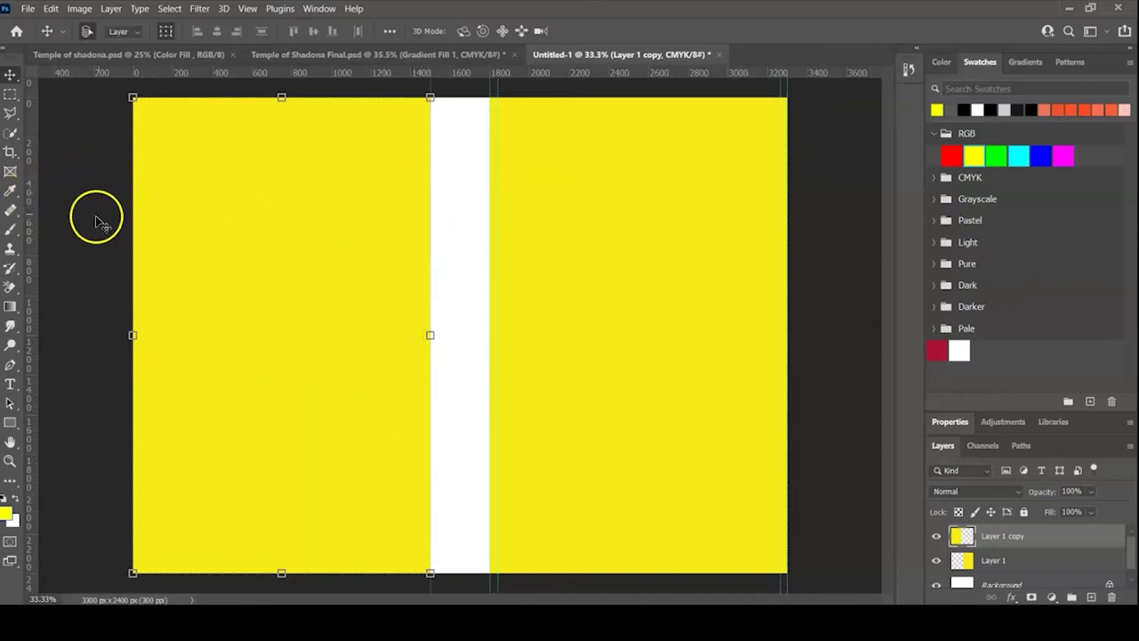
left_click_drag(33, 217, 134, 267)
left_click_drag(28, 267, 142, 276)
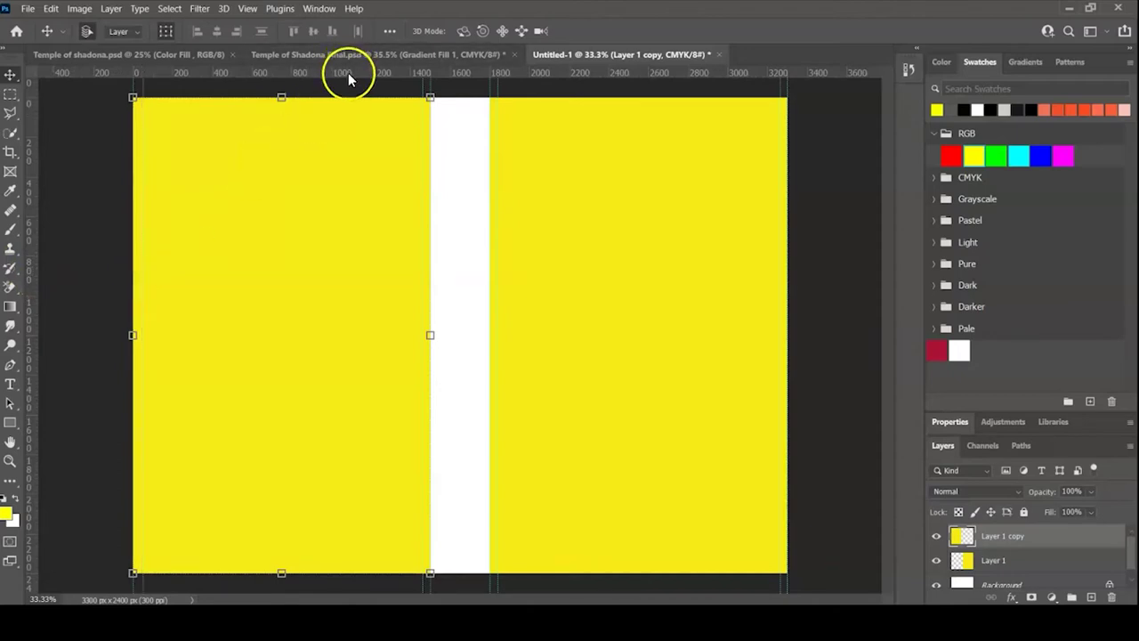
left_click_drag(348, 79, 361, 573)
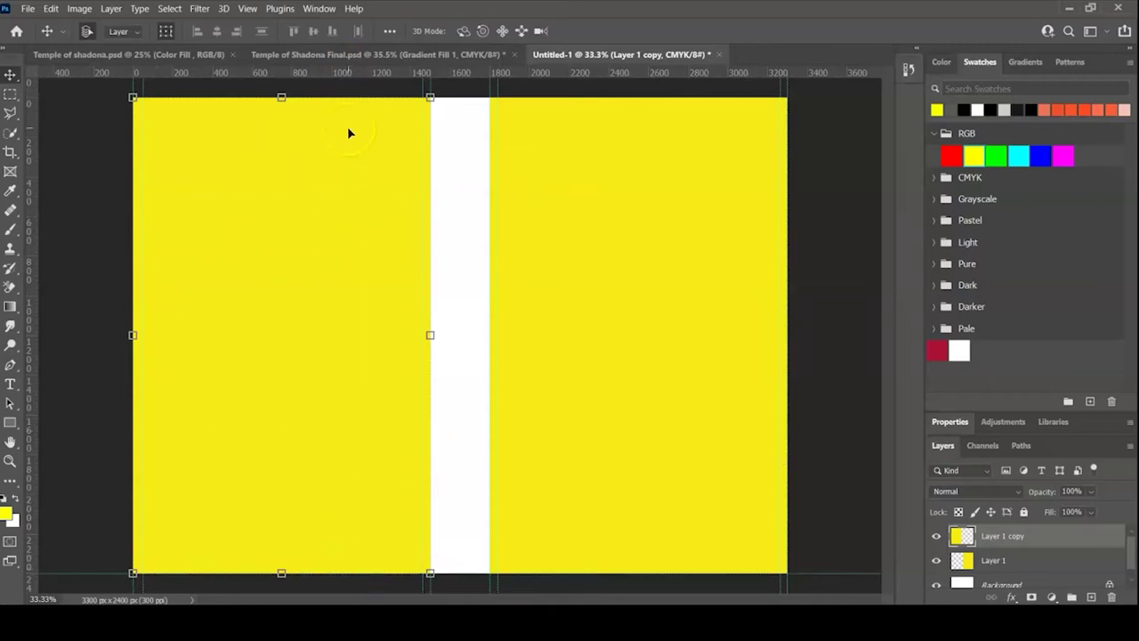
left_click_drag(325, 82, 413, 568)
left_click_drag(353, 78, 353, 97)
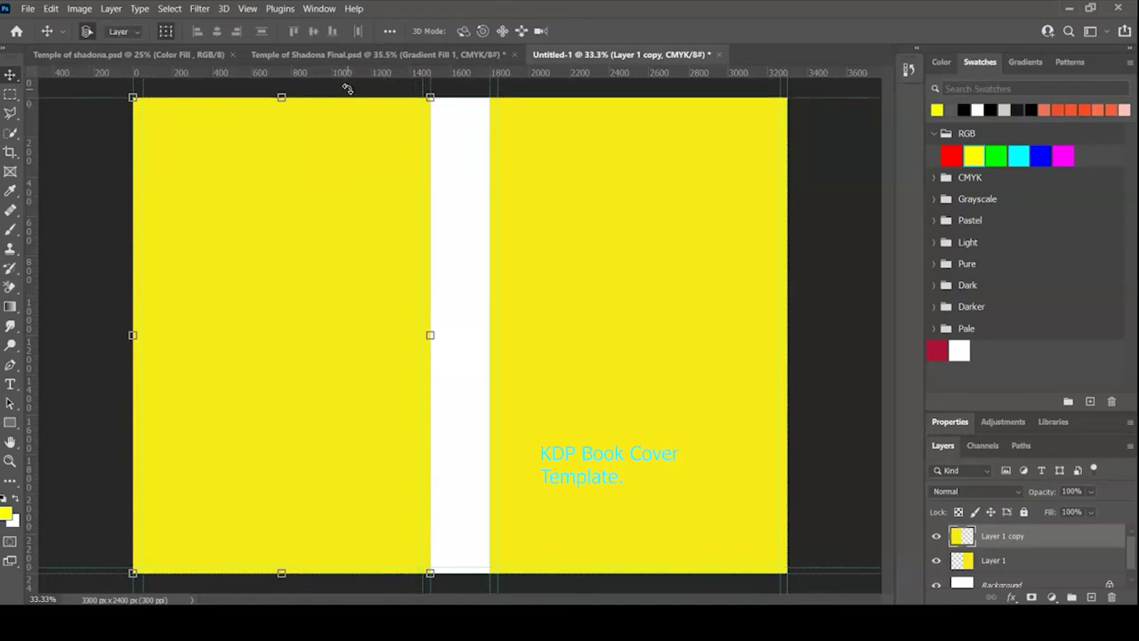
left_click(340, 70)
left_click_drag(339, 74, 343, 103)
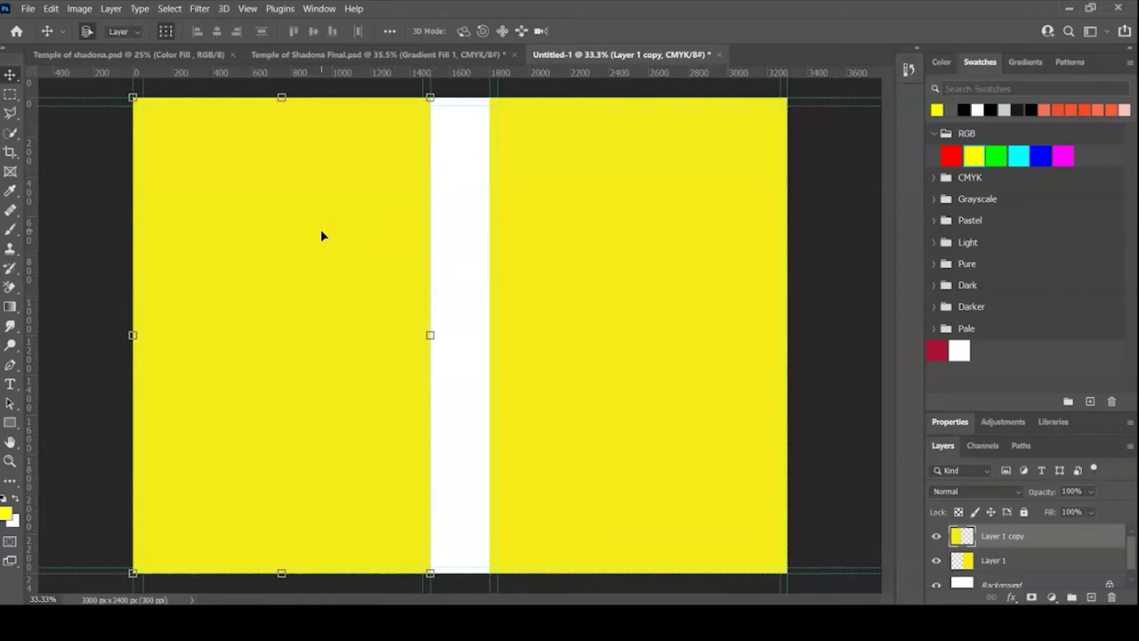
- Delete both yellow placeholder pages, leaving a white canvas
key("Delete")
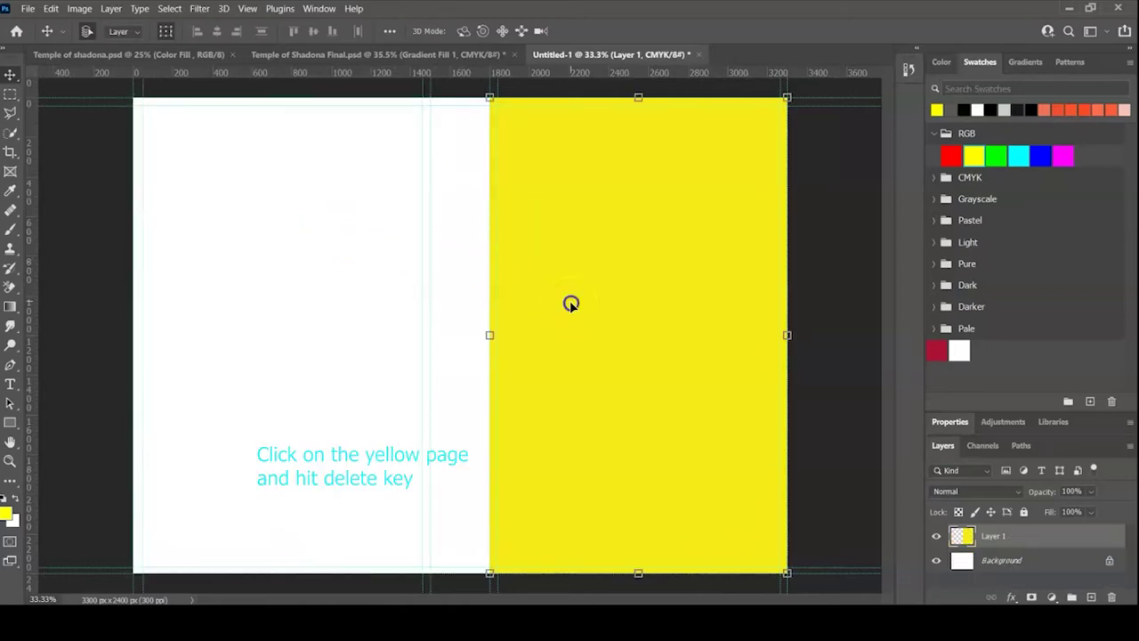
key("Delete")
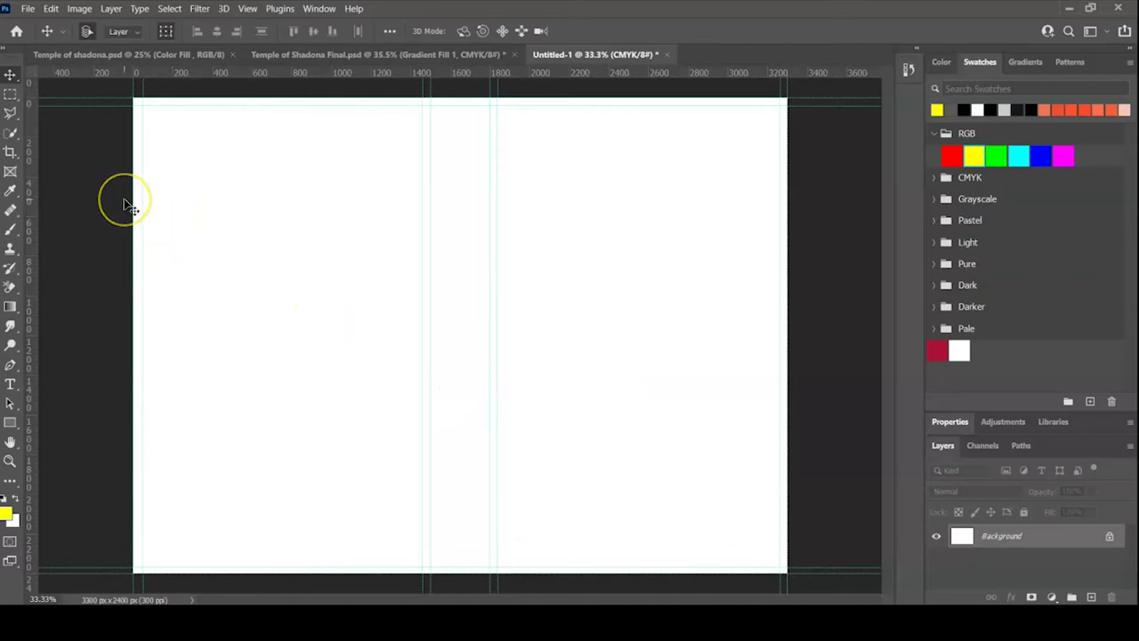
left_click(28, 10)
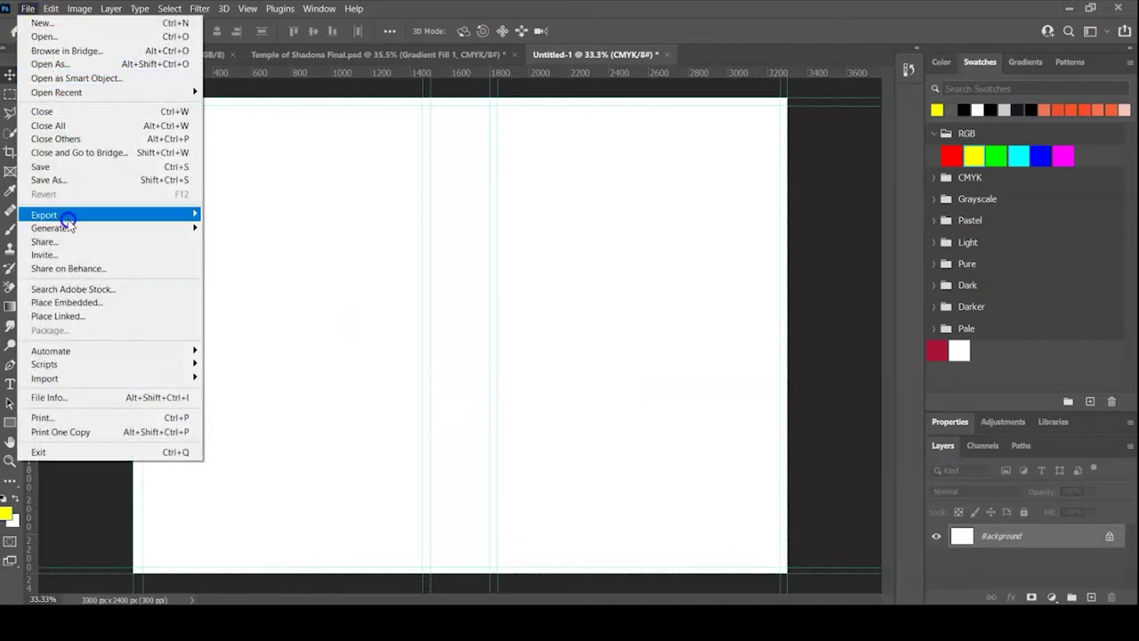
- Place Materials > Temple of Shadona > Abandoned temple as a linked layer, then view its Pexels source
left_click(58, 316)
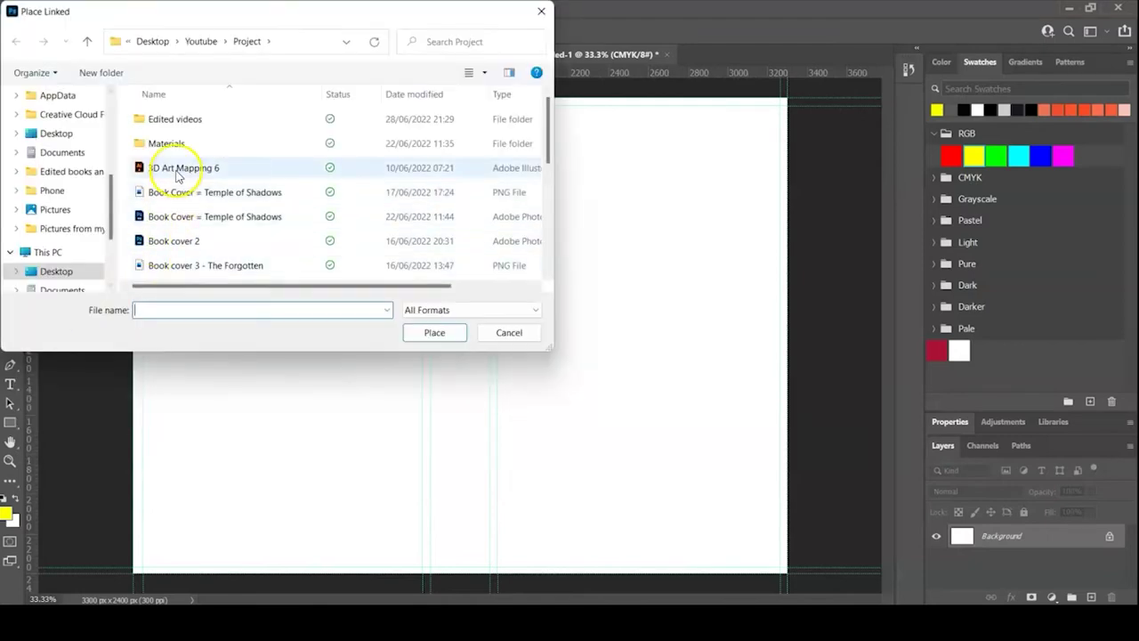
double_click(200, 147)
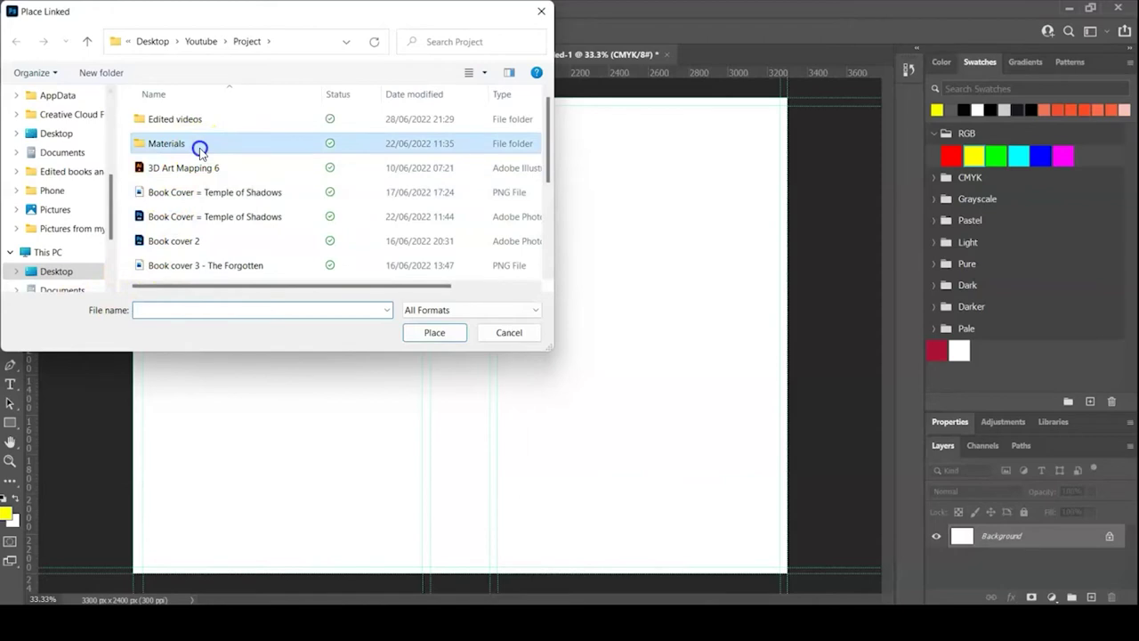
double_click(240, 133)
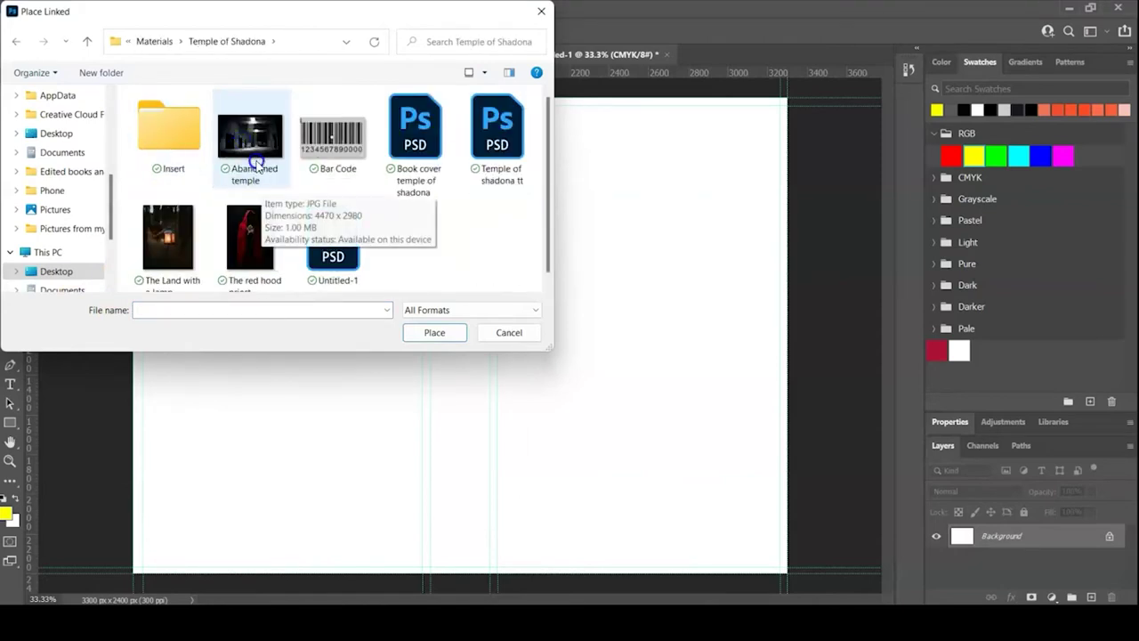
double_click(253, 153)
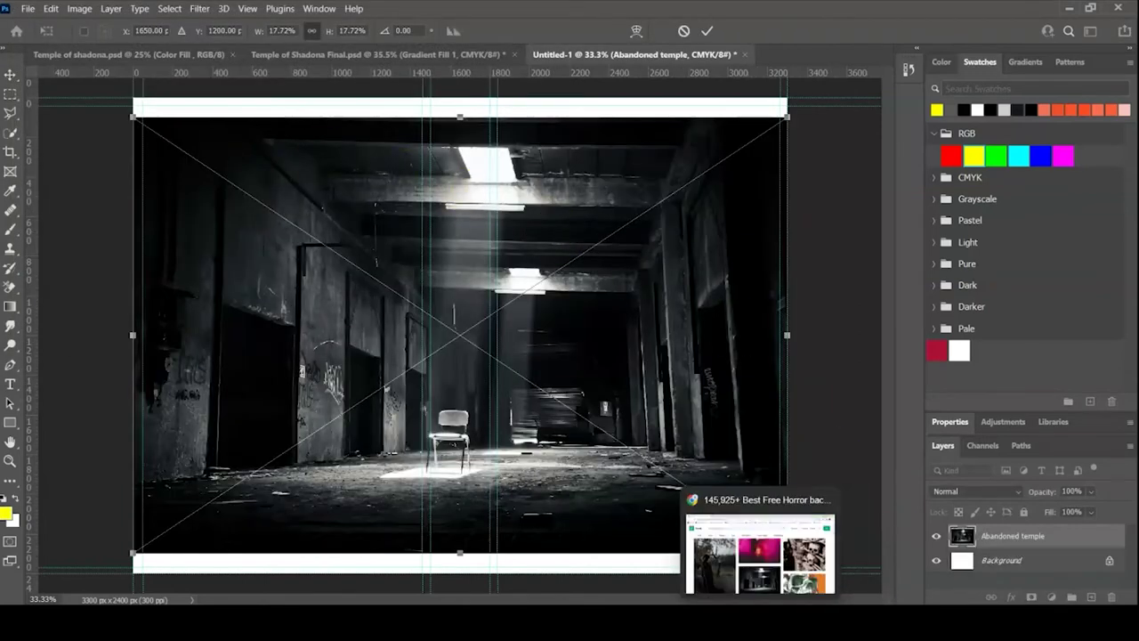
left_click(744, 563)
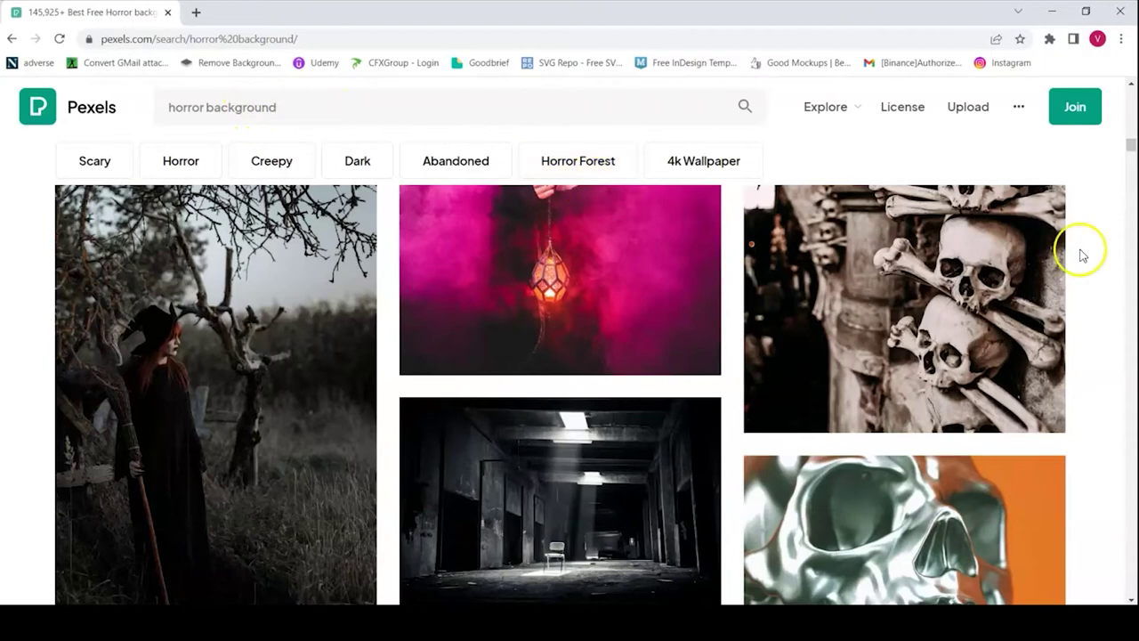
- Scroll the Pexels horror background results past the corridor photo, then return to Photoshop
mouse_move(1131, 146)
left_mouse_down()
mouse_move(1126, 173)
mouse_move(1126, 148)
left_mouse_up()
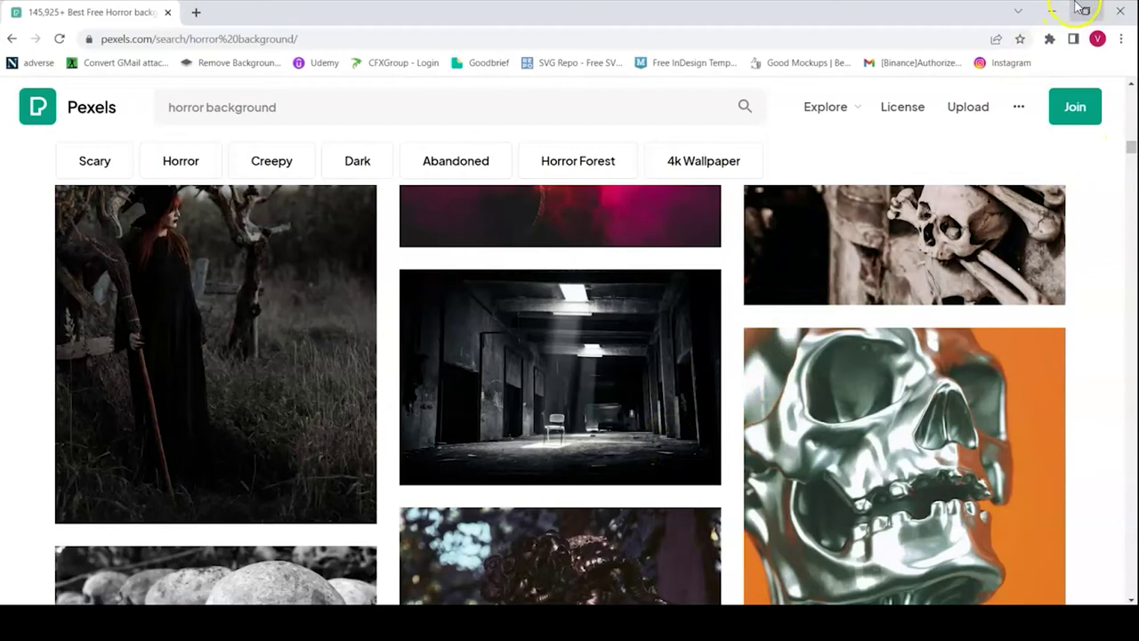
left_click(1052, 12)
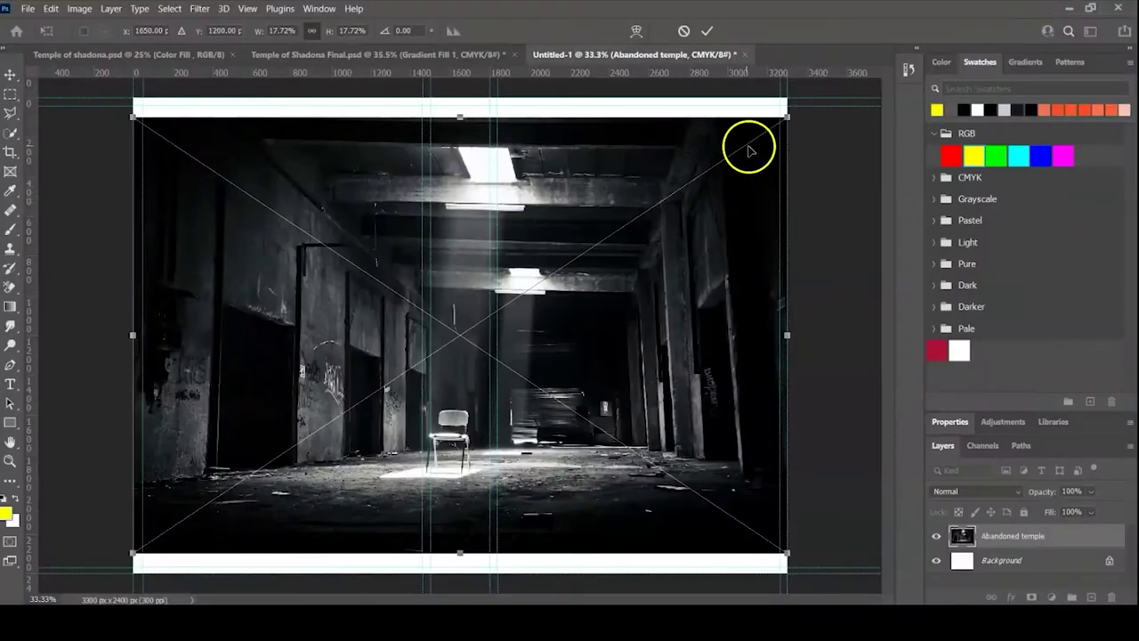
- Commit the Abandoned temple photo, convert it to a Smart Object and move it left and down
left_click(708, 34)
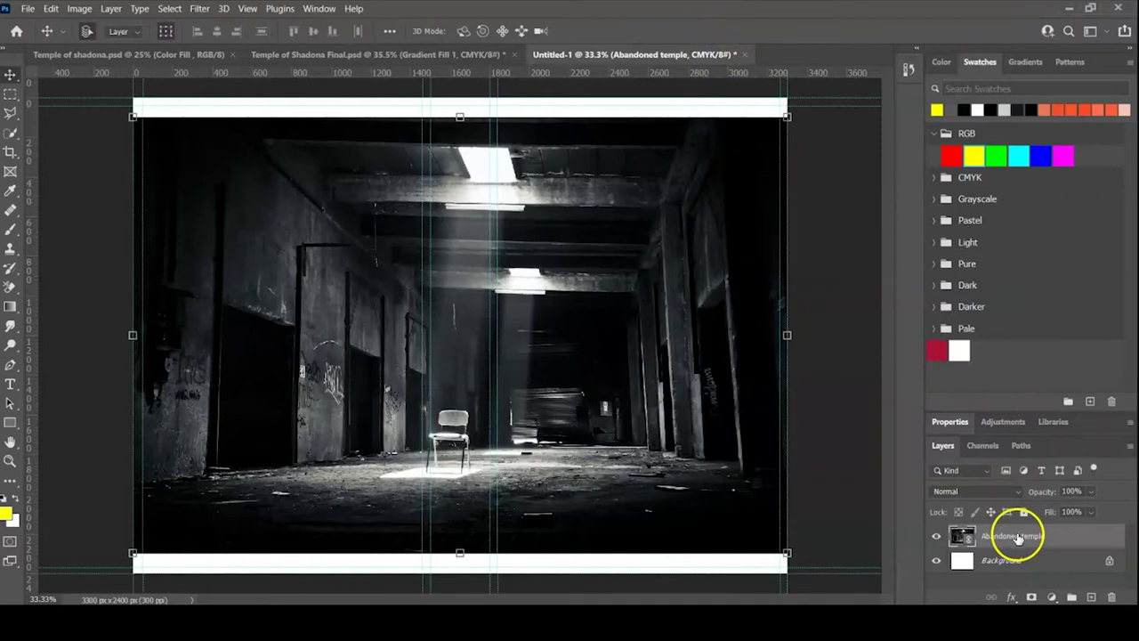
right_click(1017, 537)
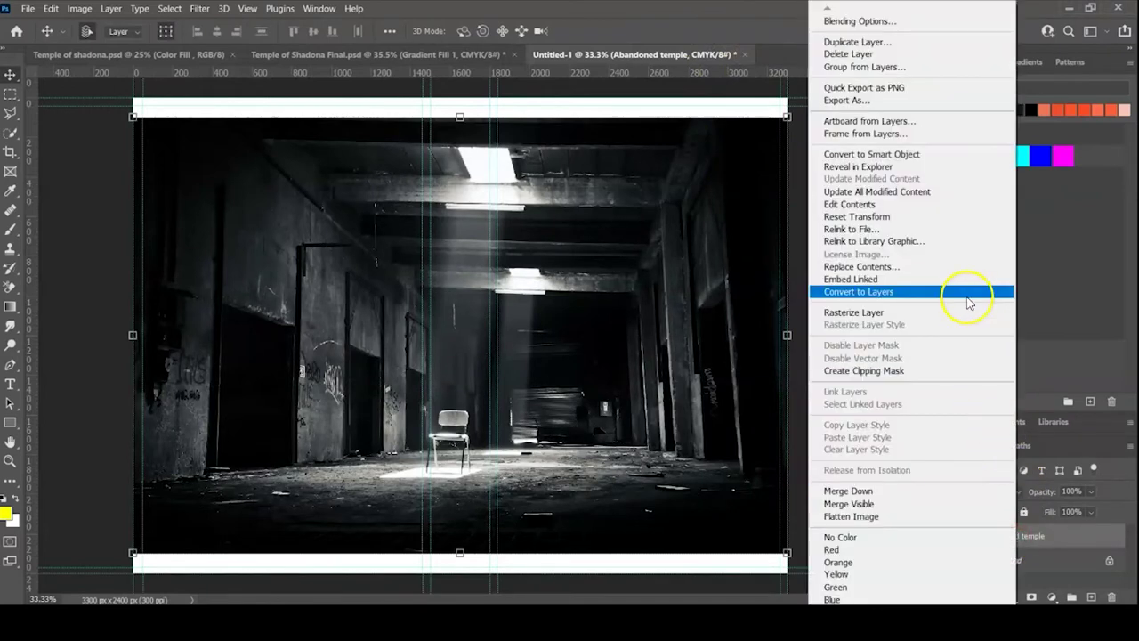
left_click(933, 154)
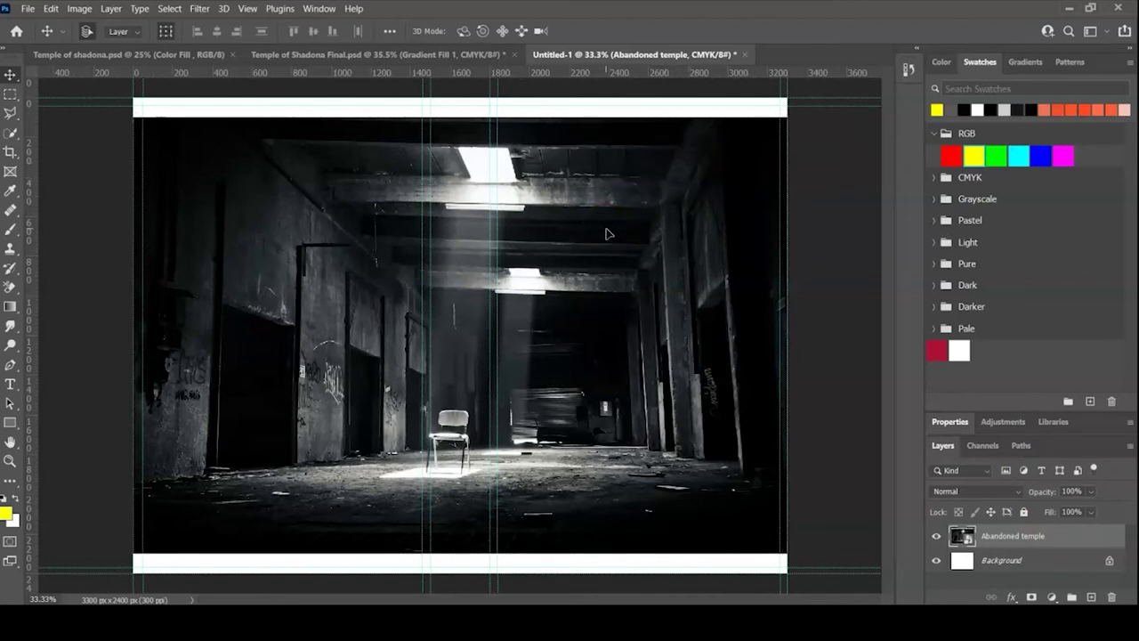
left_click_drag(584, 279, 547, 305)
- Free Transform the temple photo to 124.64% and position it to fill the canvas edge to edge
key("ctrl+t")
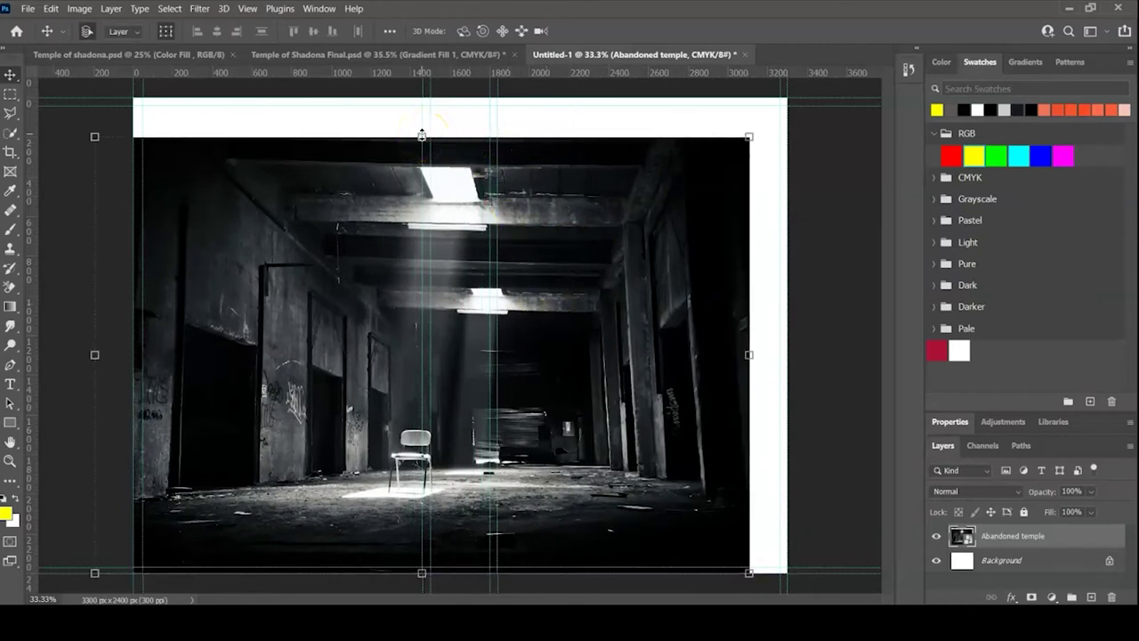
left_click_drag(389, 288, 404, 256)
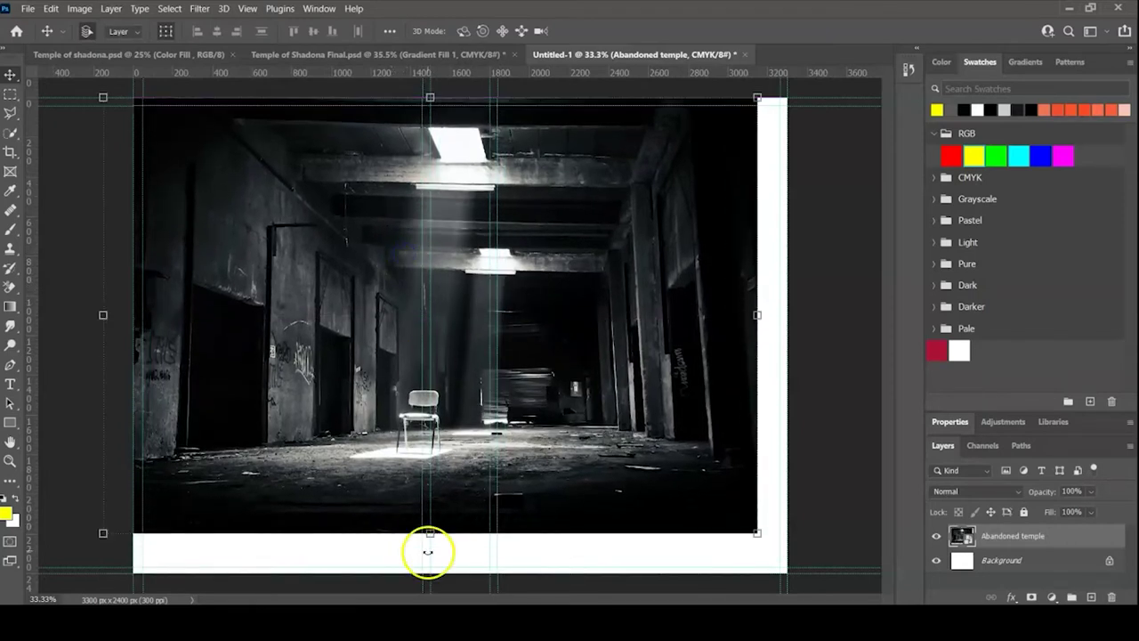
left_click_drag(430, 533, 433, 578)
left_click_drag(376, 447, 336, 443)
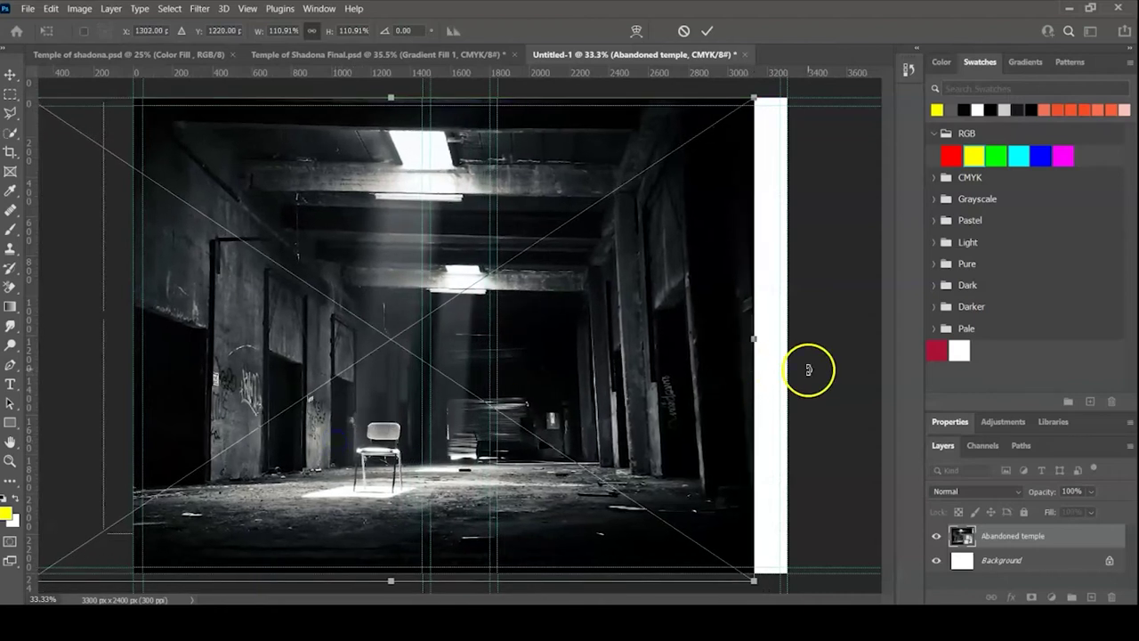
left_click_drag(755, 339, 787, 339)
left_click_drag(375, 422, 354, 417)
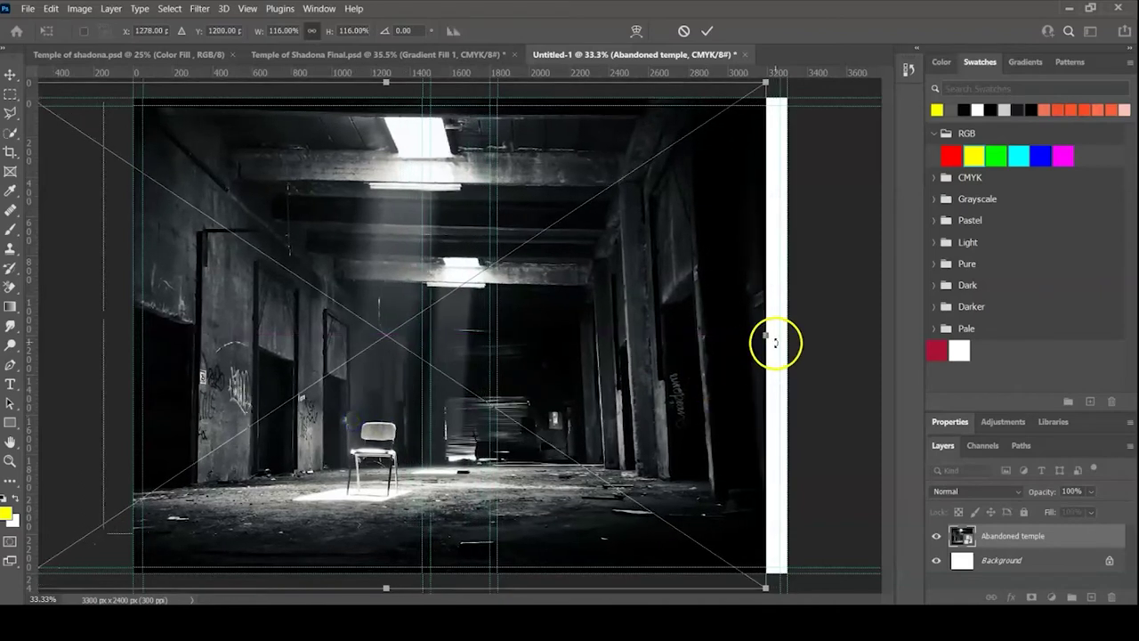
left_click_drag(765, 335, 784, 338)
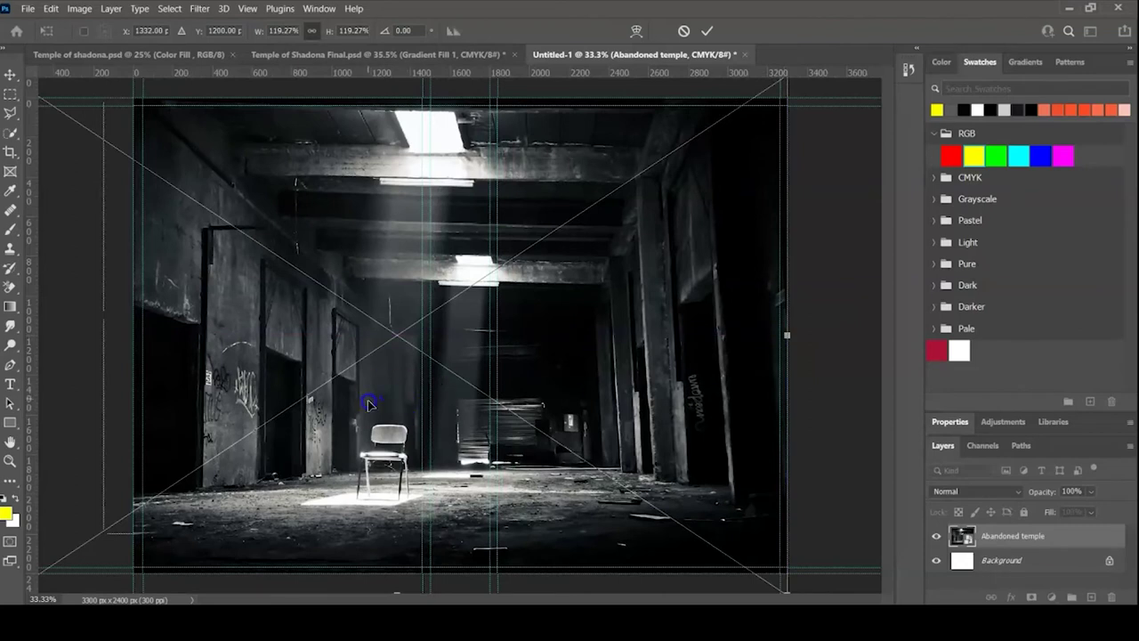
left_click_drag(371, 405, 330, 405)
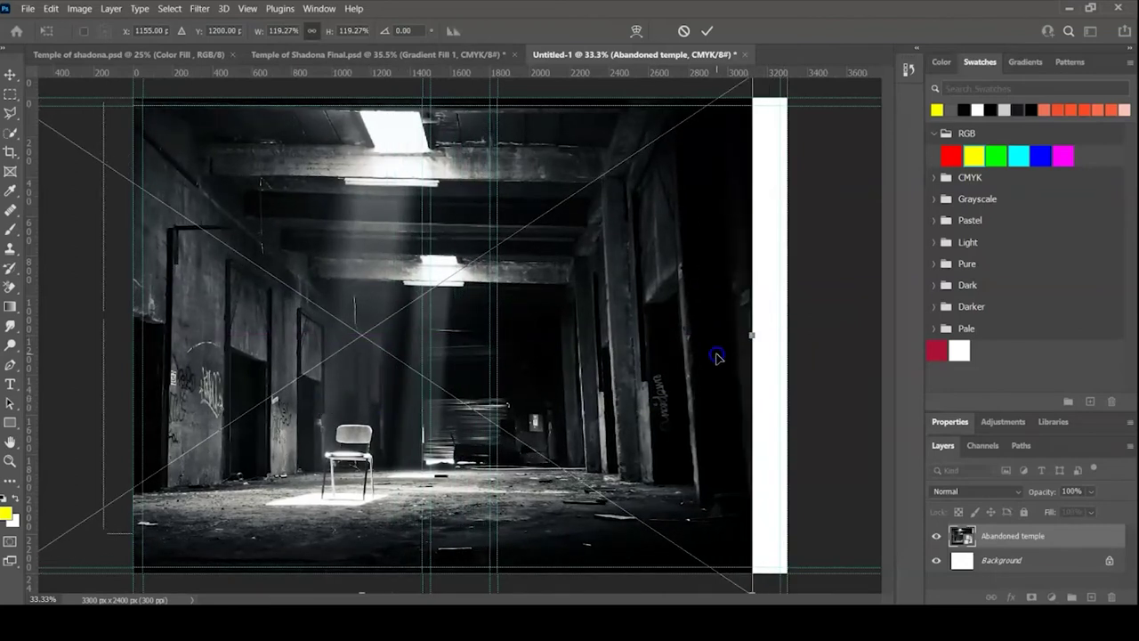
left_click_drag(750, 335, 784, 340)
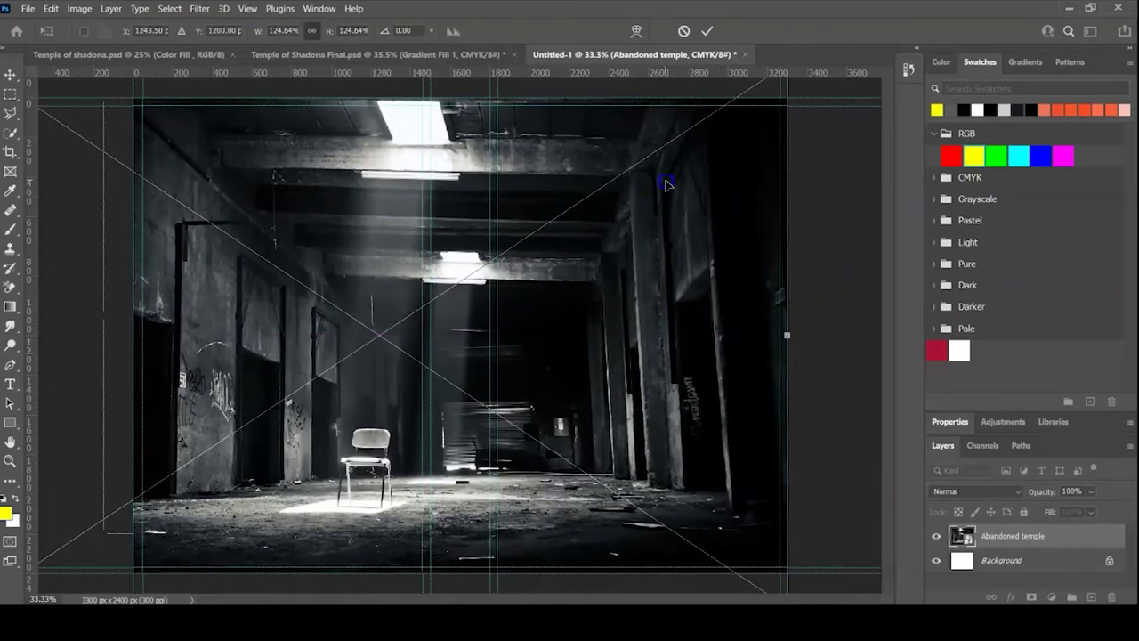
left_click(708, 32)
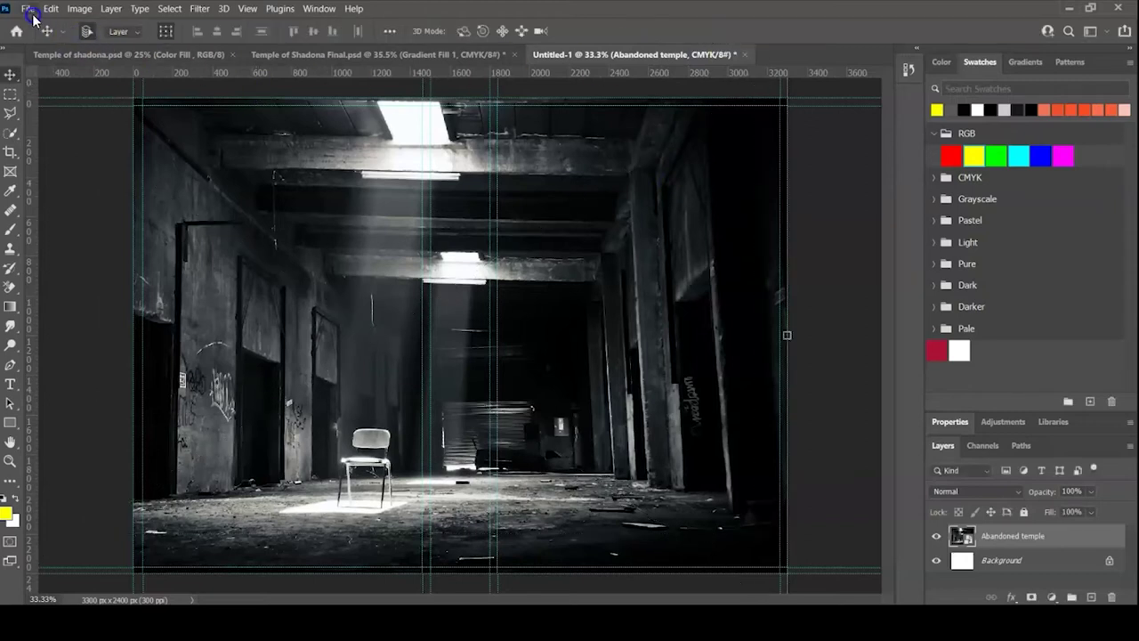
- Place The red hood priest image as a linked file and convert it to a Smart Object
left_click(29, 9)
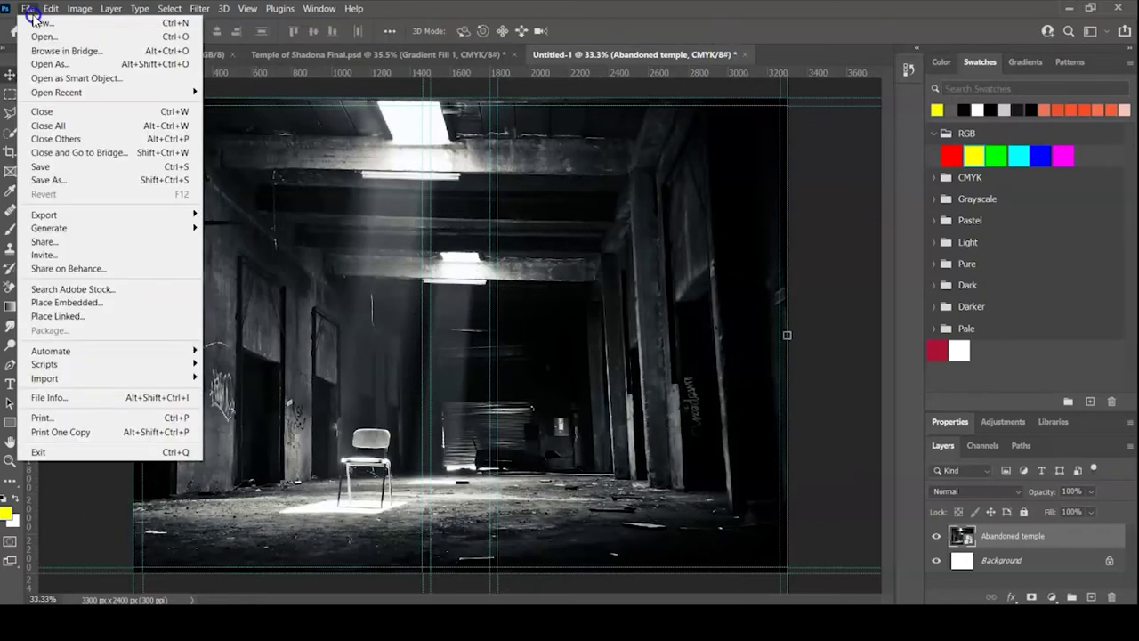
left_click(53, 303)
left_click(55, 318)
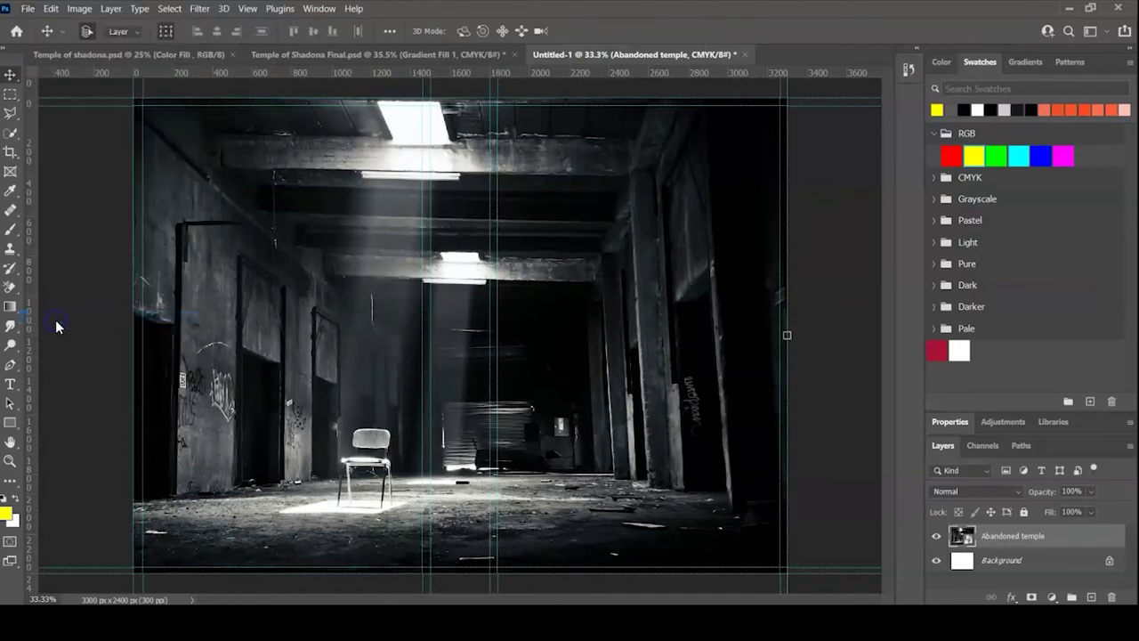
double_click(242, 247)
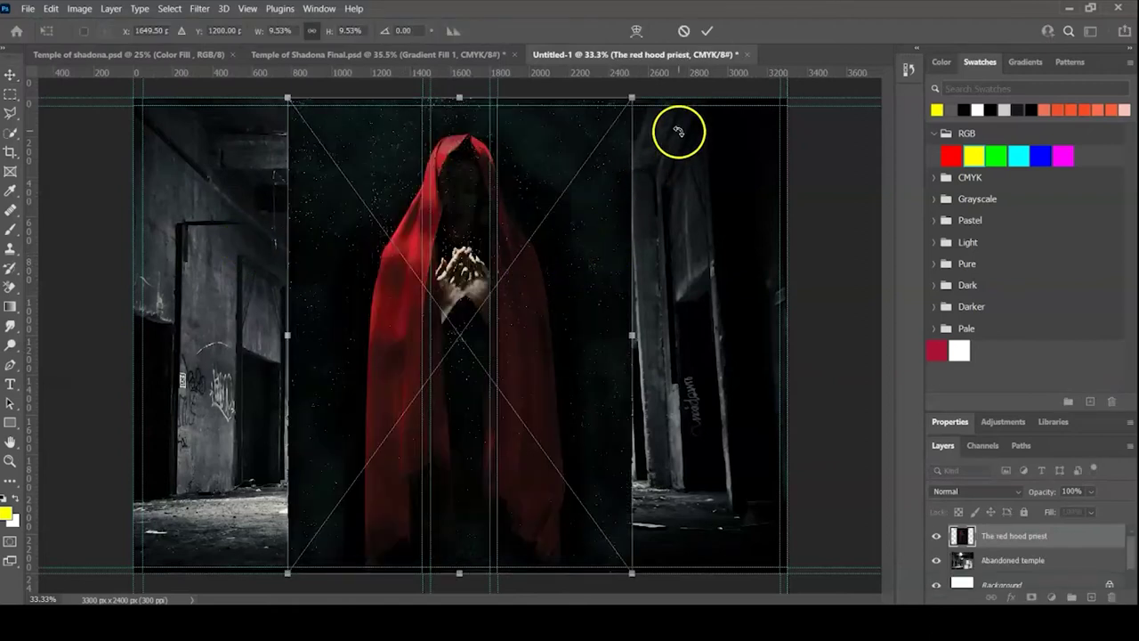
left_click(706, 32)
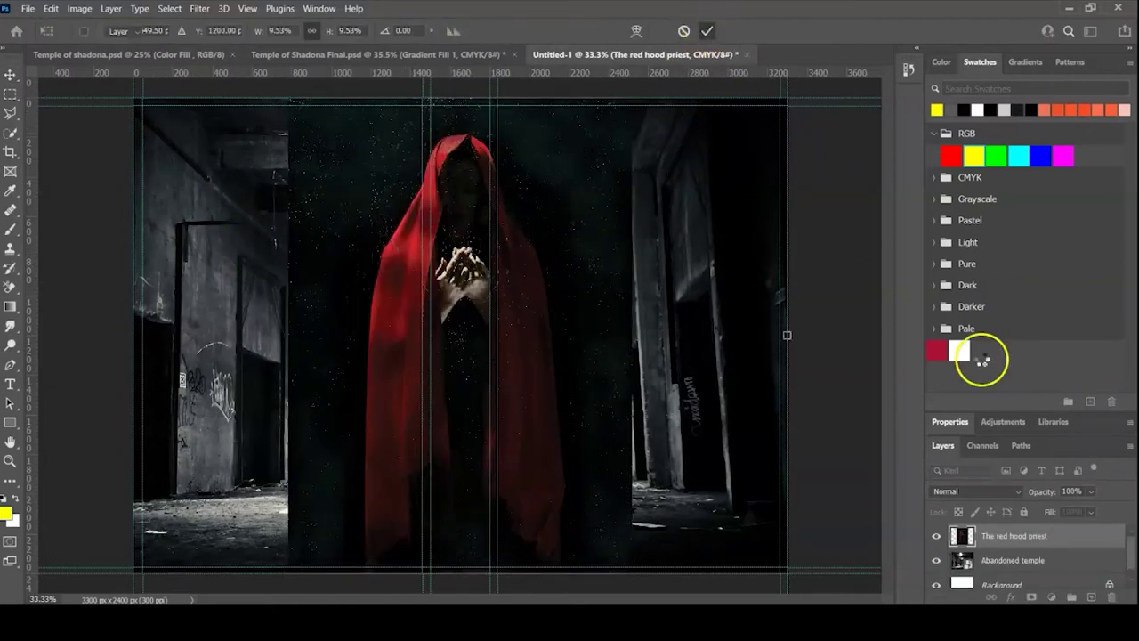
right_click(1020, 540)
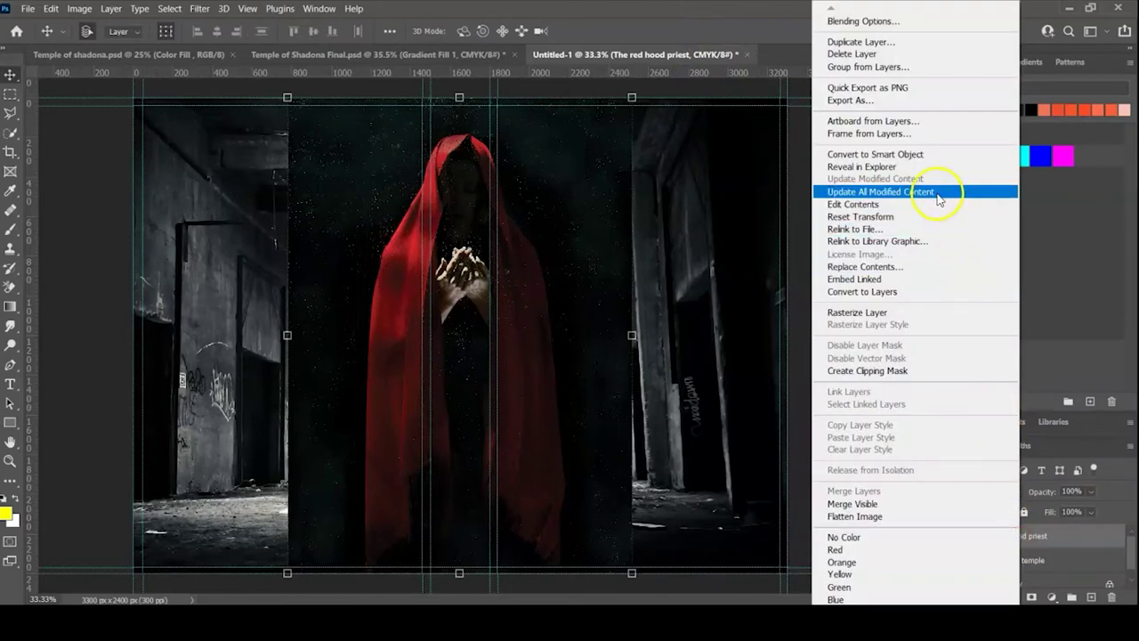
left_click(919, 156)
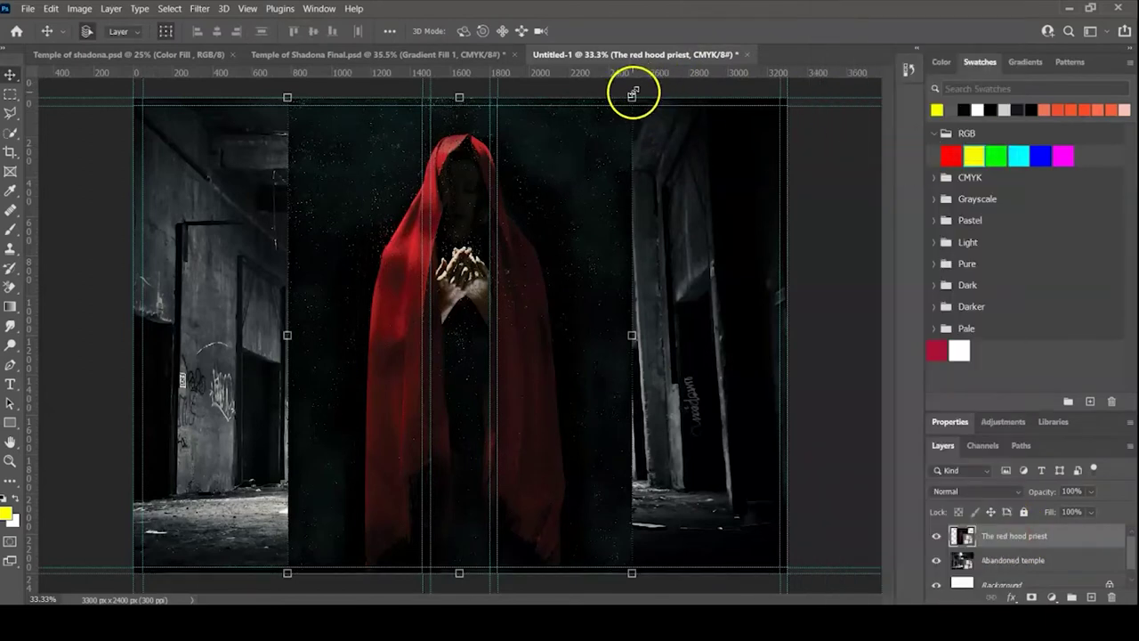
- Scale the red hood priest down to 37.64% and stand it in the corridor centre
left_click_drag(632, 92, 460, 371)
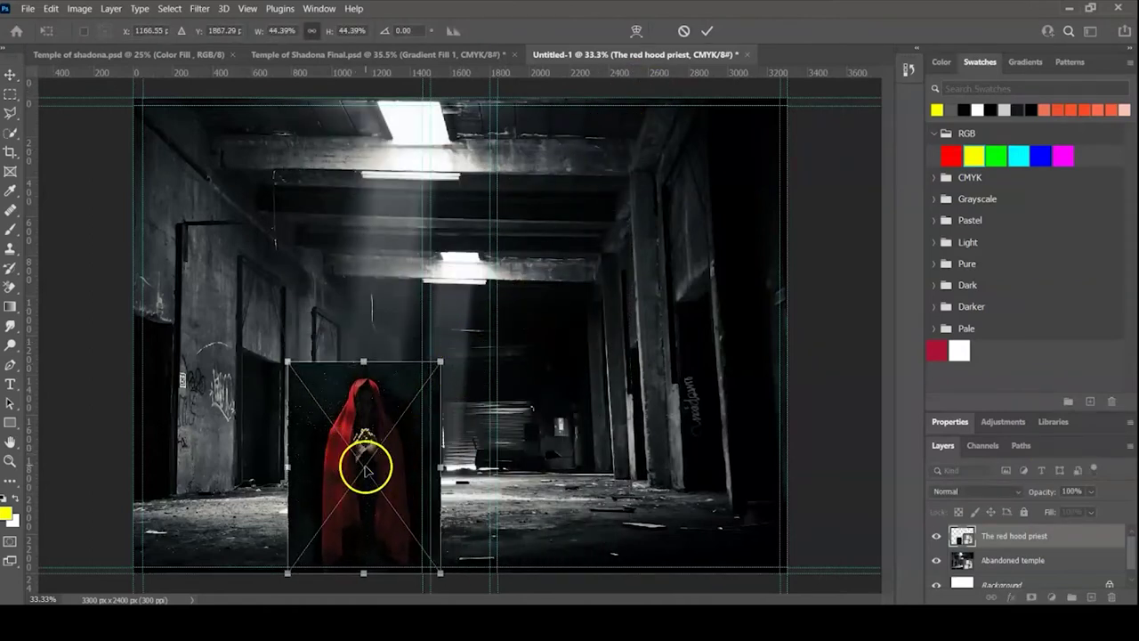
left_click_drag(365, 469, 545, 389)
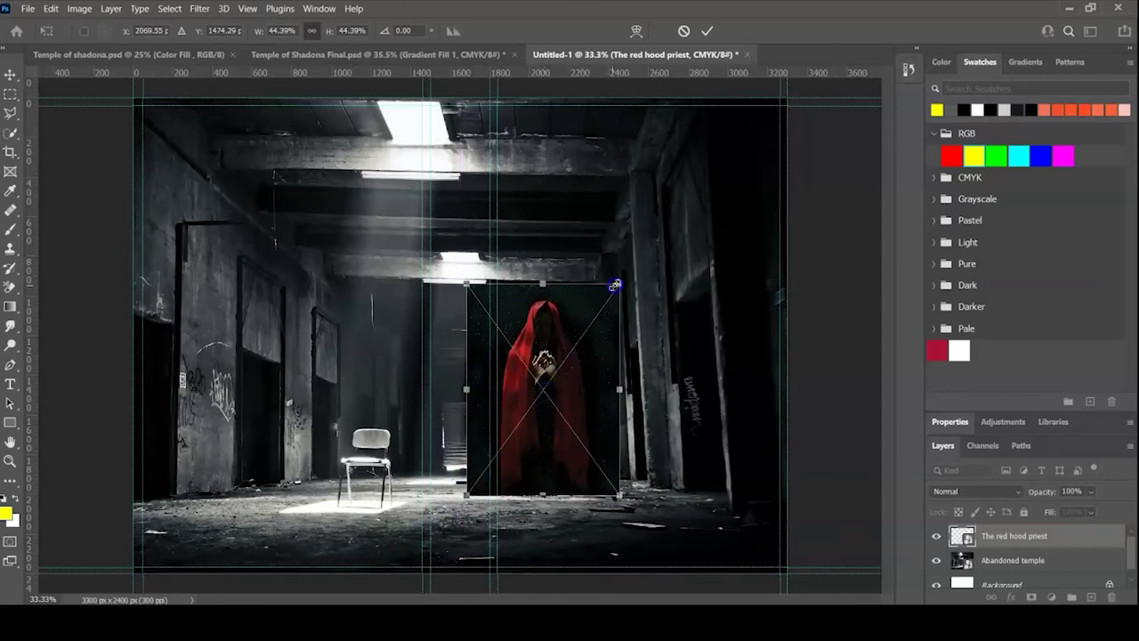
left_click_drag(620, 282, 595, 316)
left_click_drag(531, 405, 542, 369)
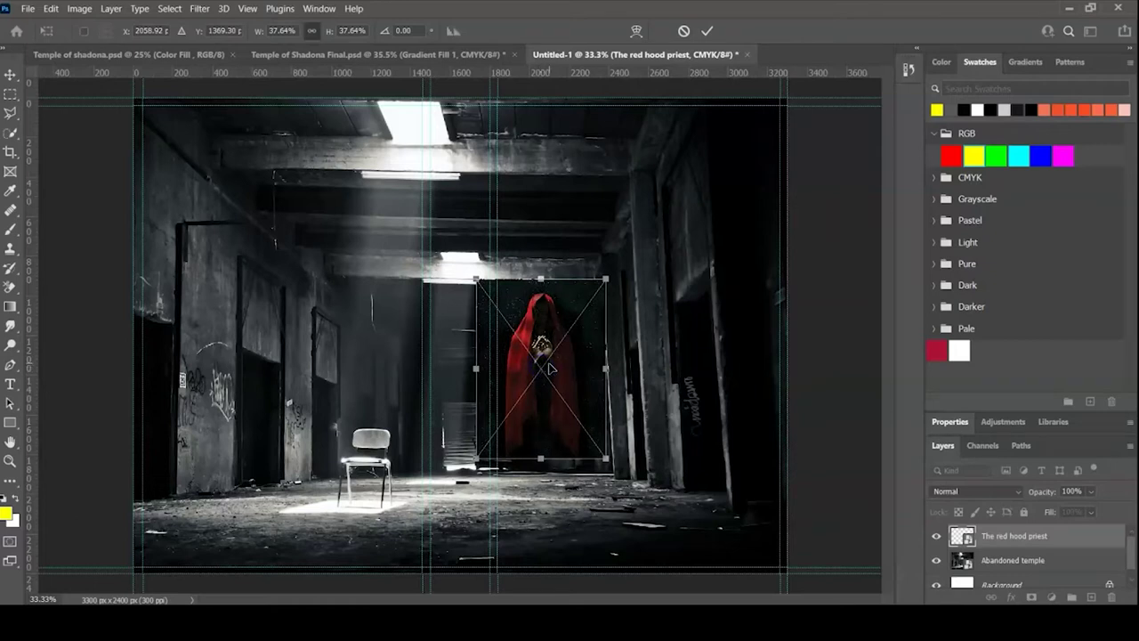
left_click(596, 369)
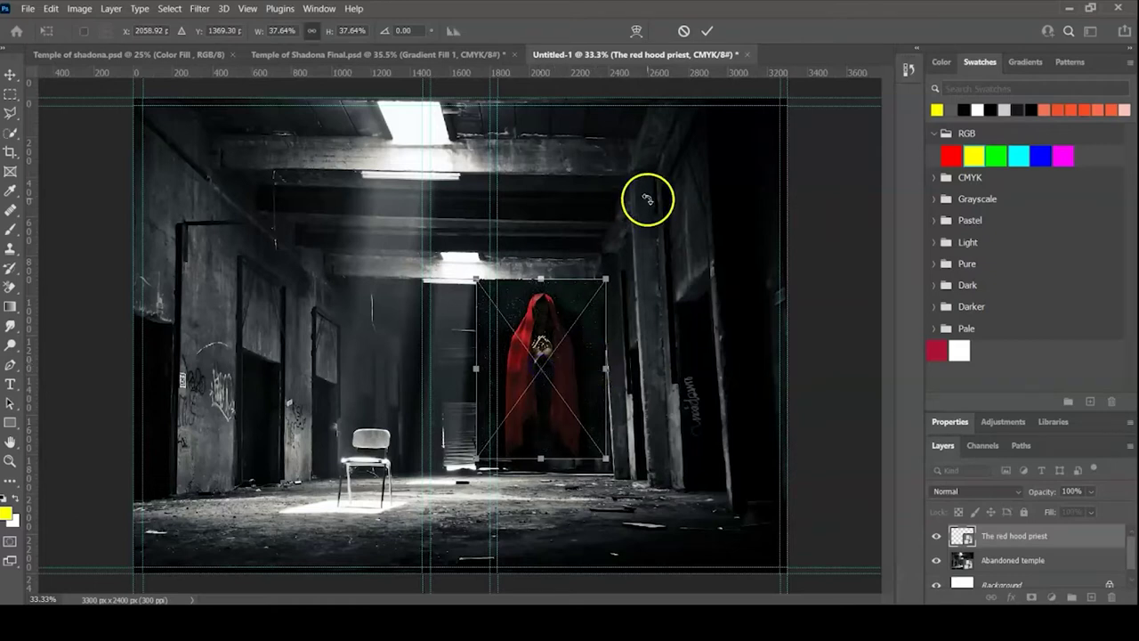
left_click(707, 31)
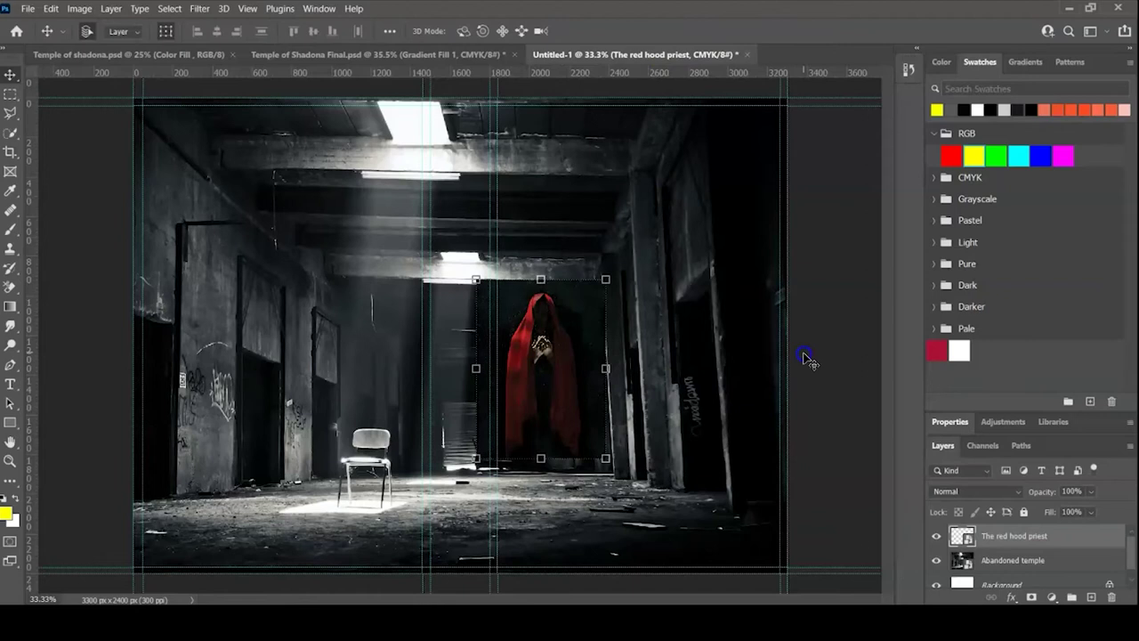
left_click(1002, 498)
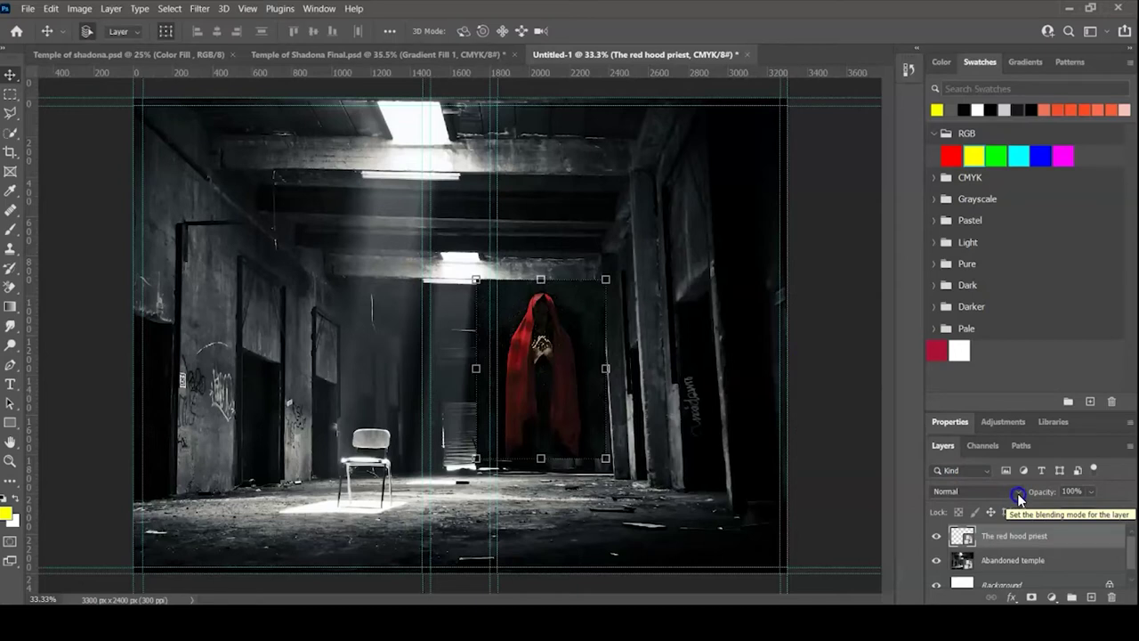
- Set the red hood priest layer to Lighter Color blend mode, then select the Abandoned temple layer
left_click(1019, 496)
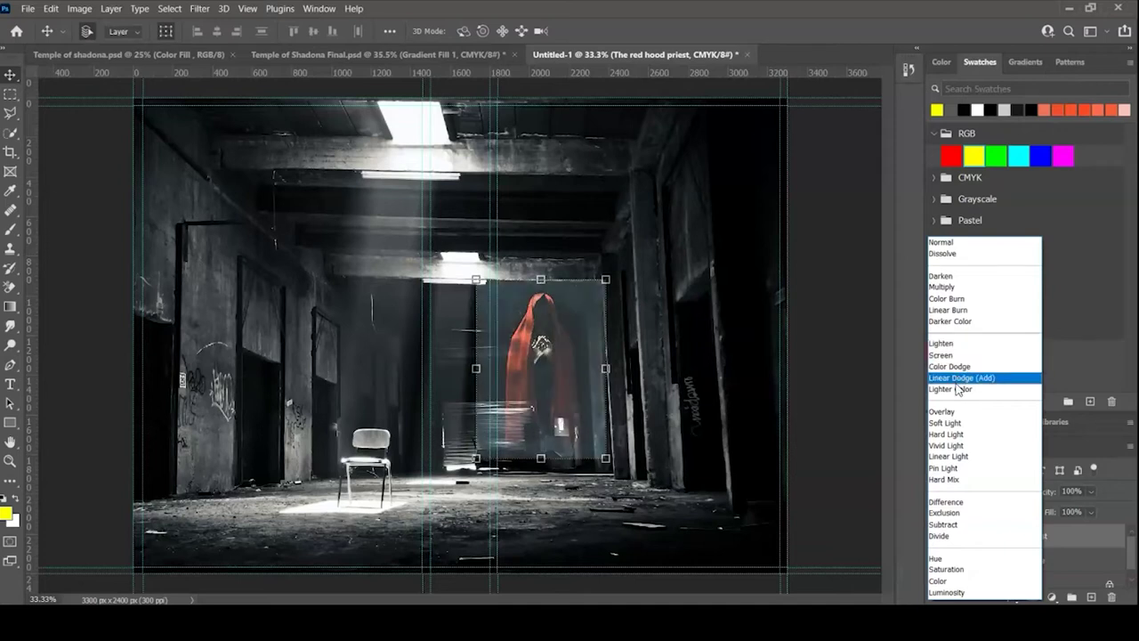
left_click(957, 391)
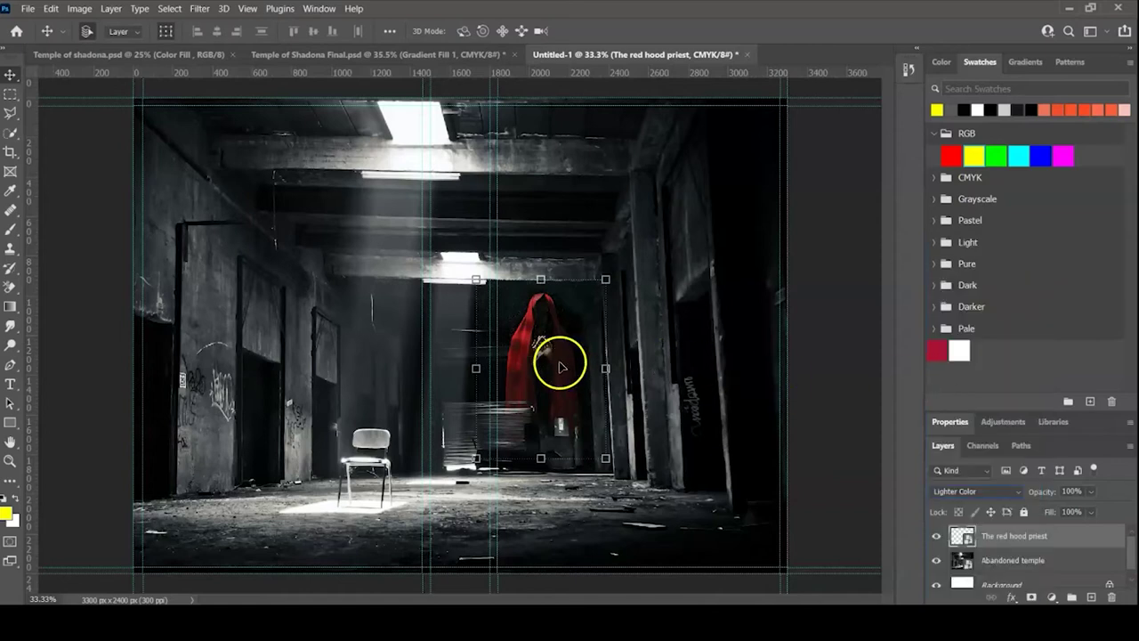
left_click(686, 399)
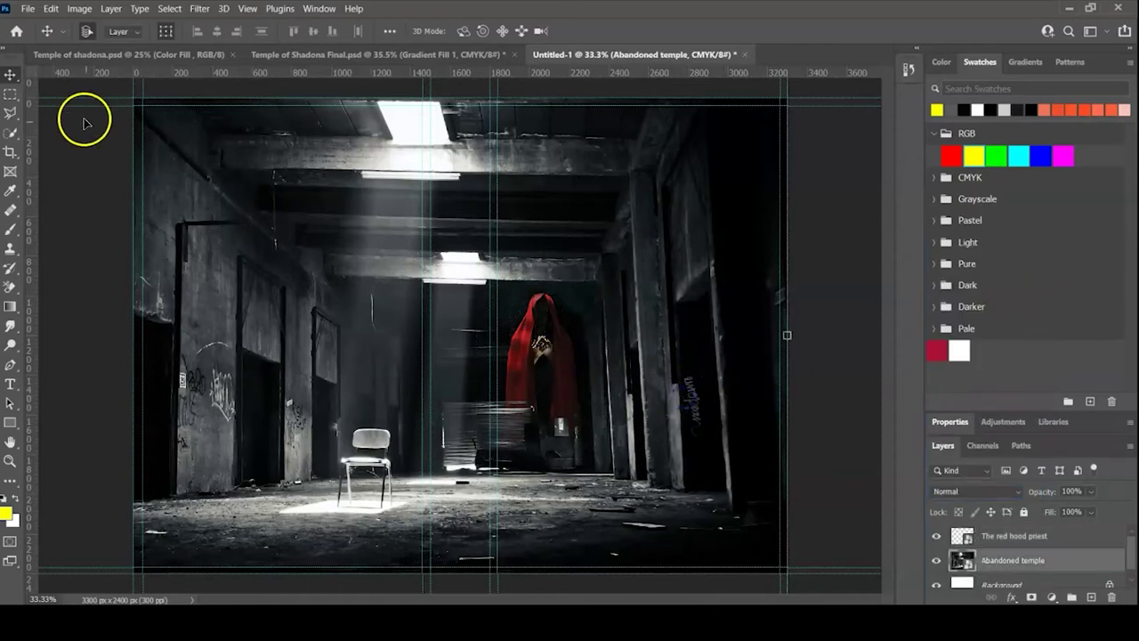
- Place The Land with a lamp image as a linked file and convert it to a Smart Object
left_click(28, 8)
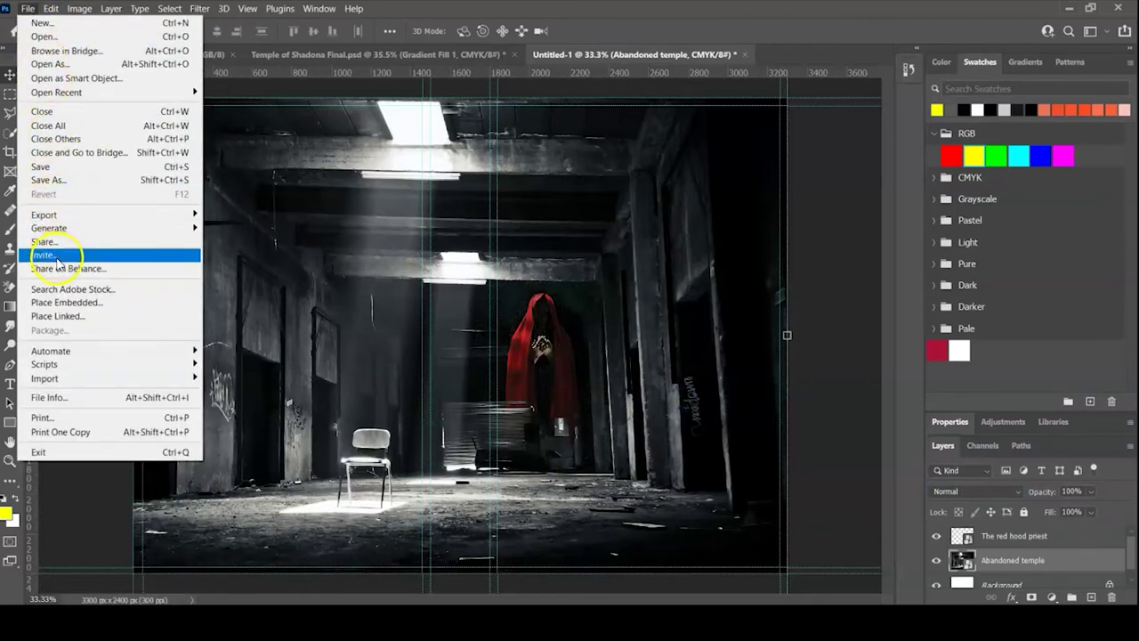
left_click(53, 317)
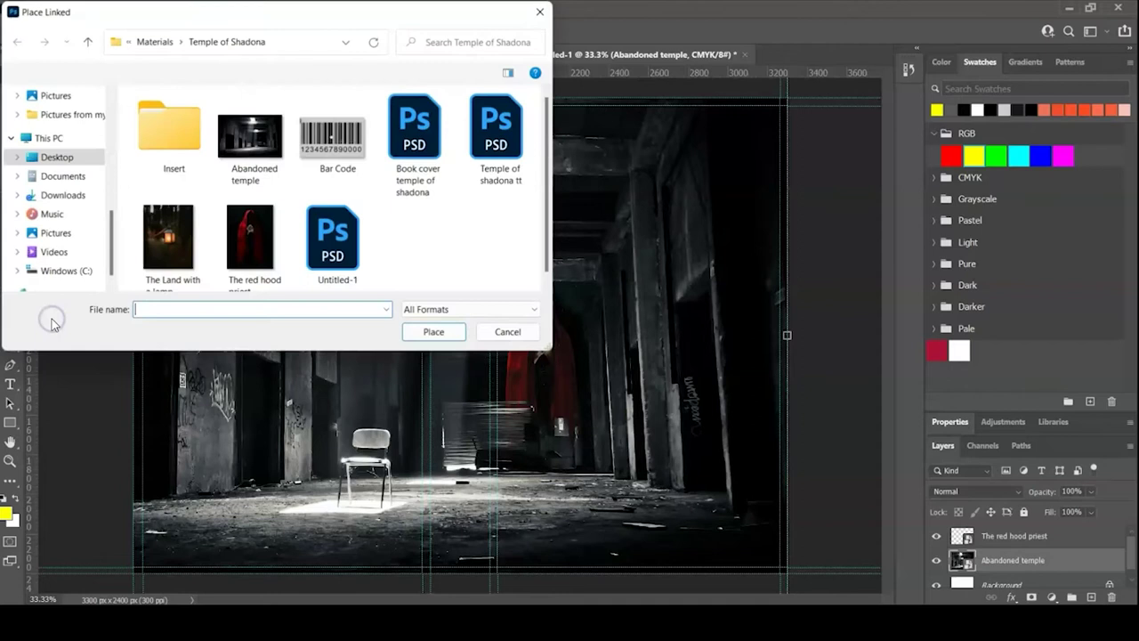
double_click(167, 245)
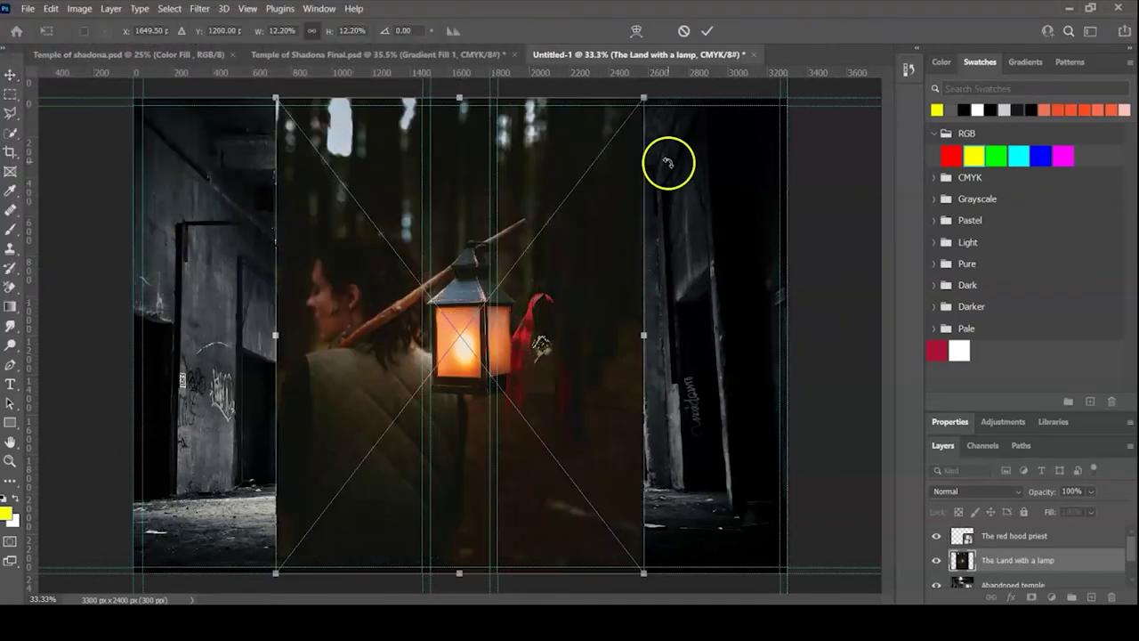
left_click(706, 32)
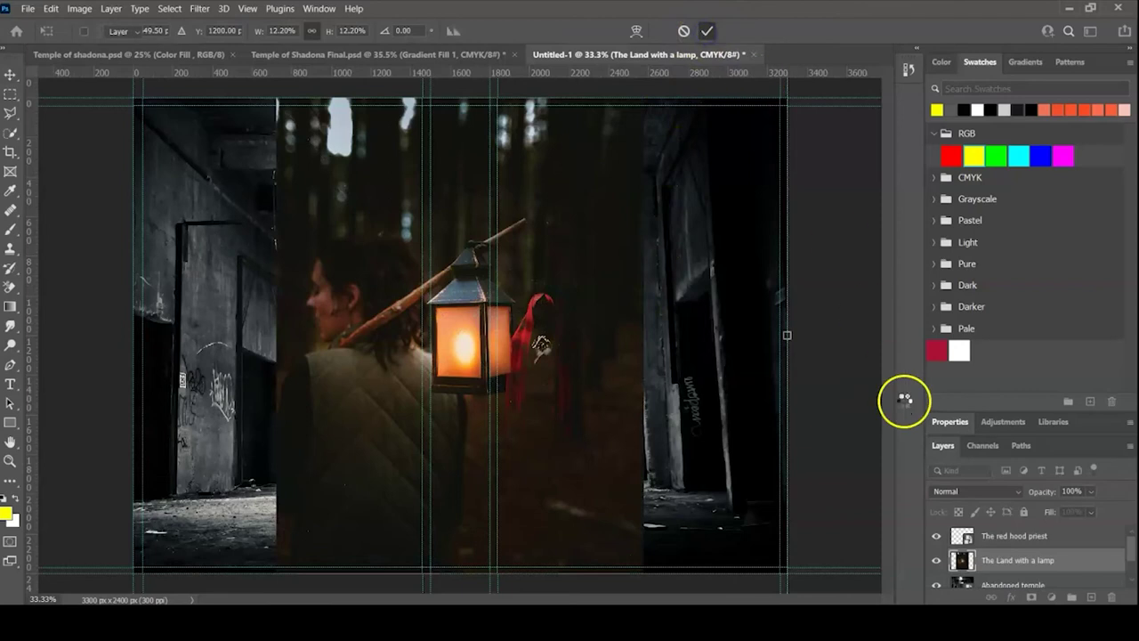
right_click(1035, 559)
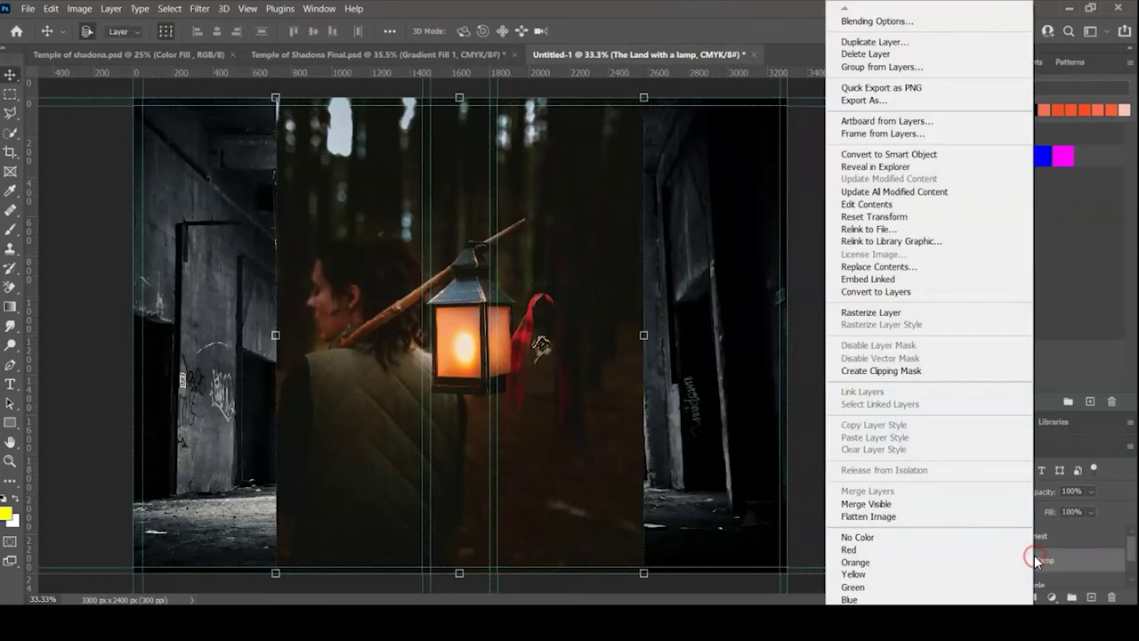
left_click(968, 157)
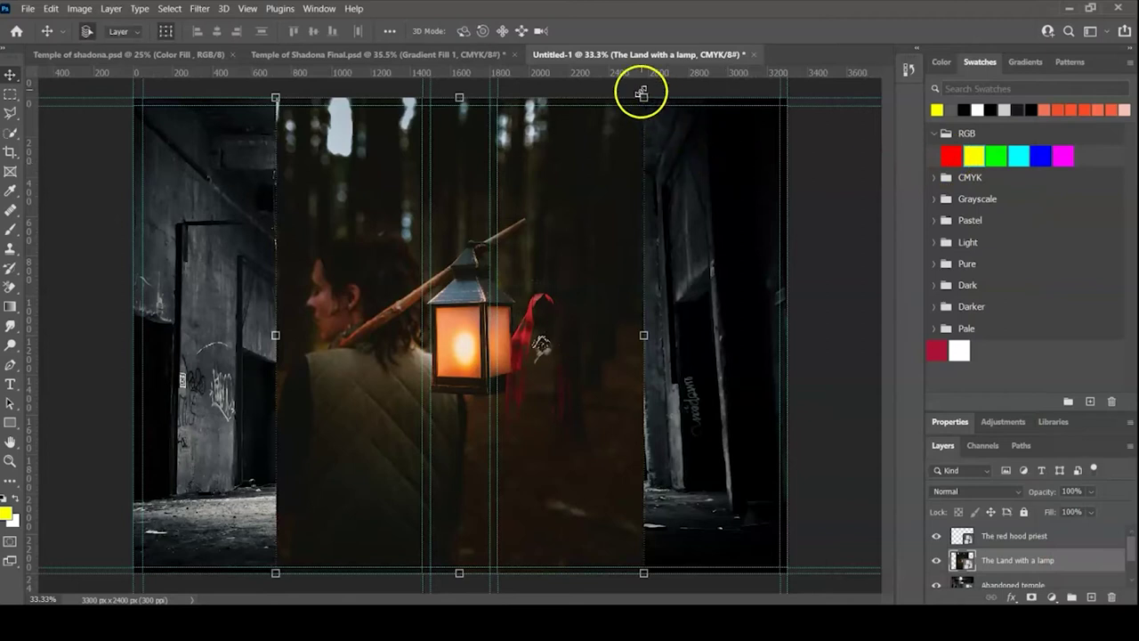
- Shrink the lamp image to about 28% and set it in the top-right corner
left_click_drag(642, 95, 425, 401)
left_click_drag(336, 473, 725, 182)
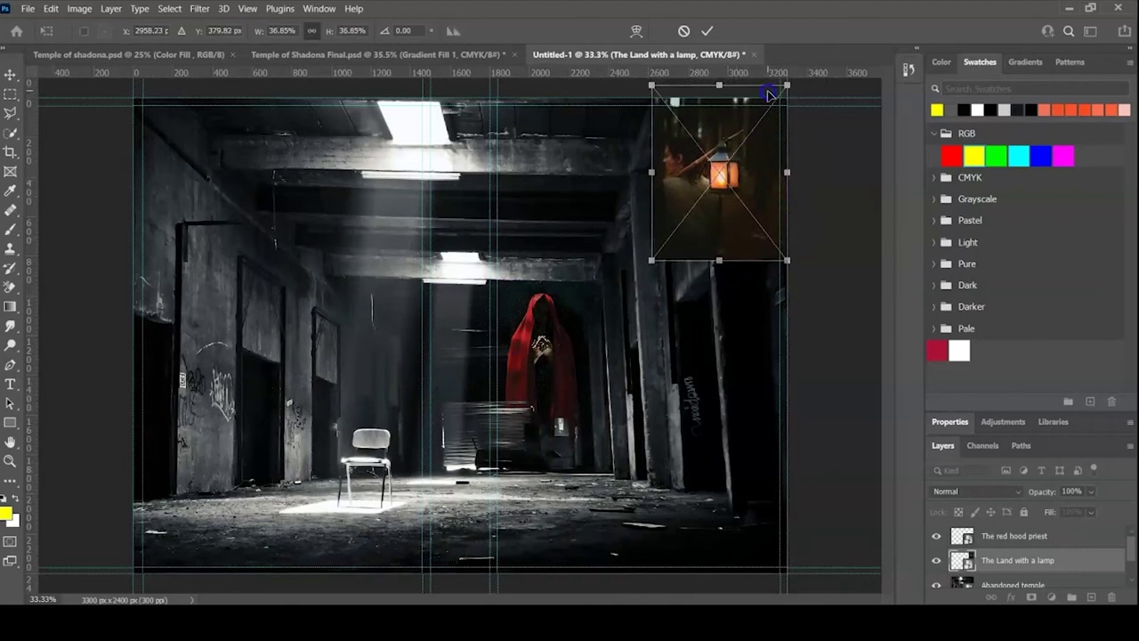
left_click_drag(784, 86, 755, 130)
left_click_drag(704, 191, 725, 175)
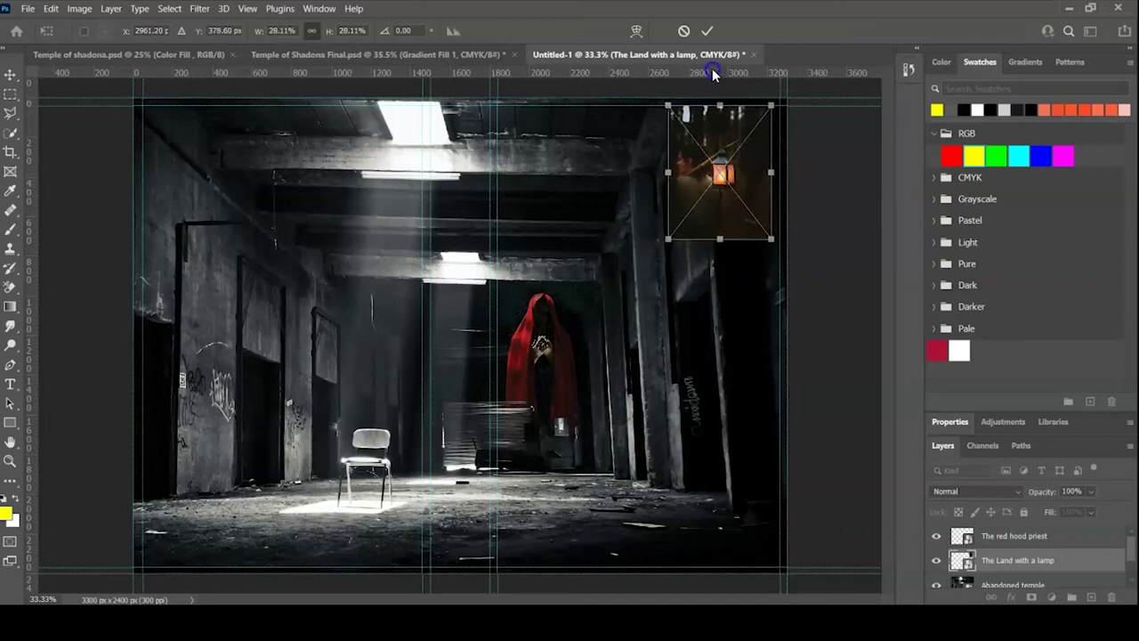
left_click(709, 33)
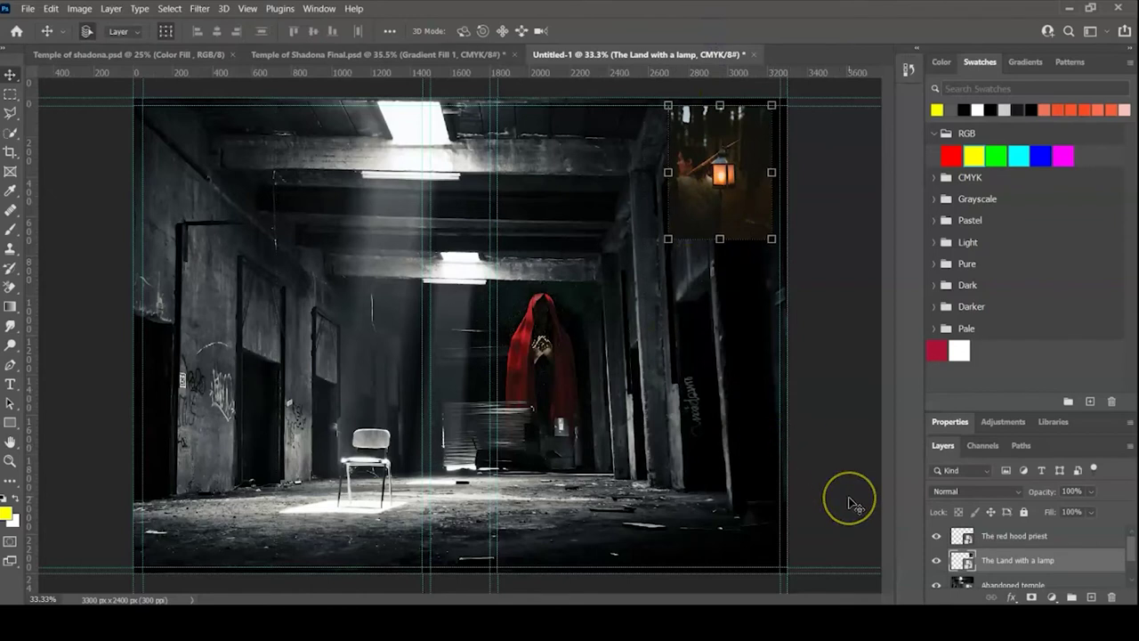
left_click_drag(954, 551, 1010, 570)
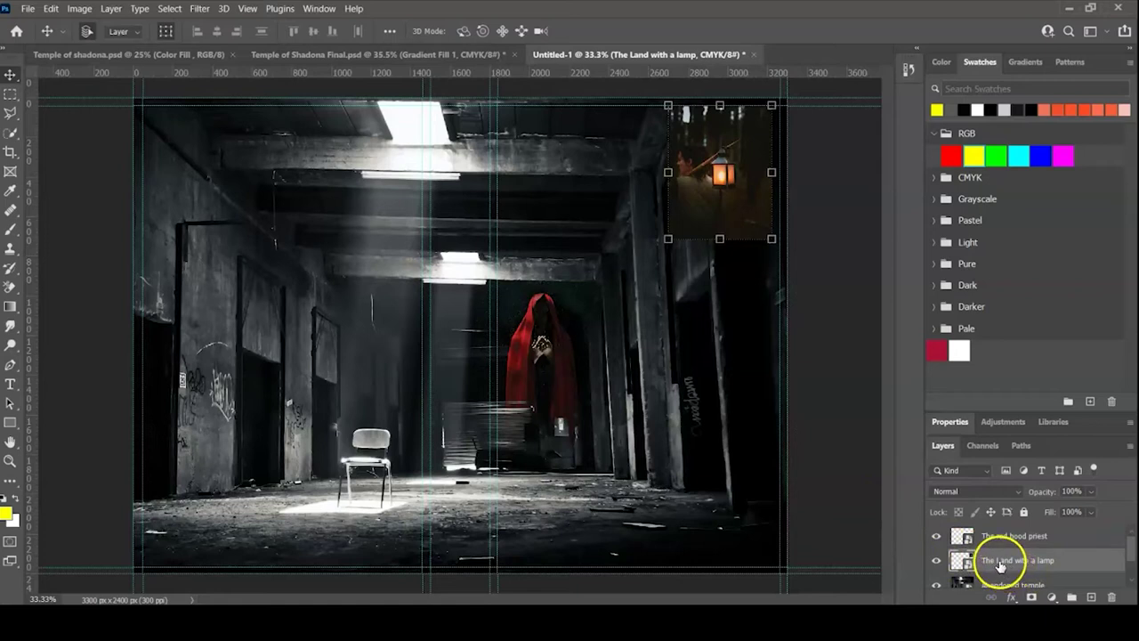
- Add a layer mask to the lamp layer, paint it and invert it so only the lantern shows
left_click_drag(998, 566, 1034, 600)
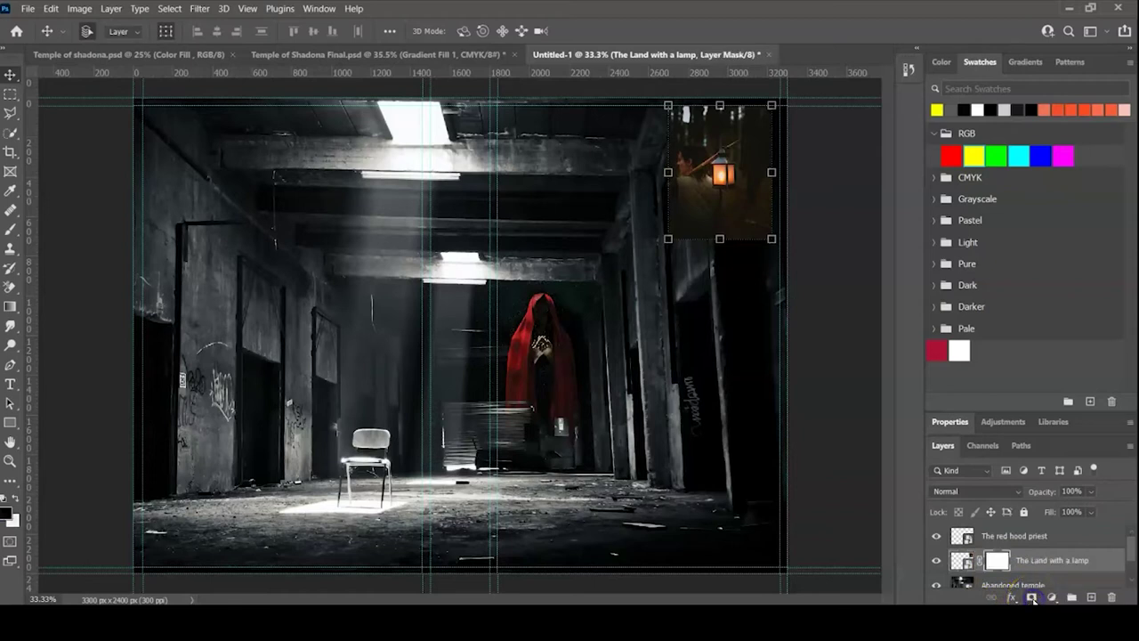
left_click(13, 230)
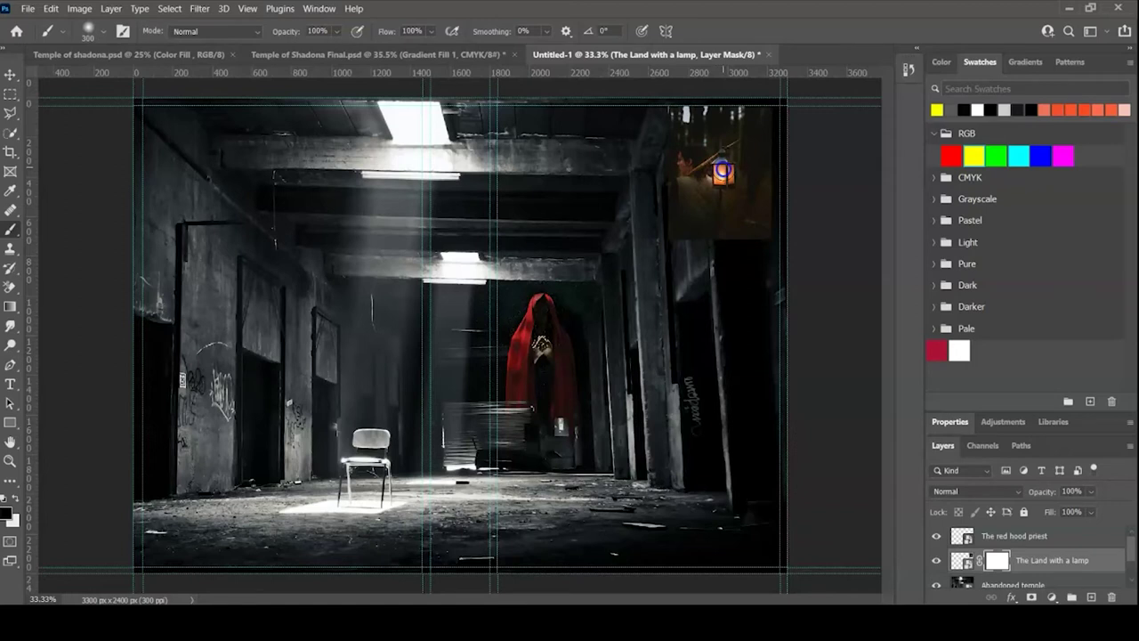
left_click(722, 171)
left_click(950, 423)
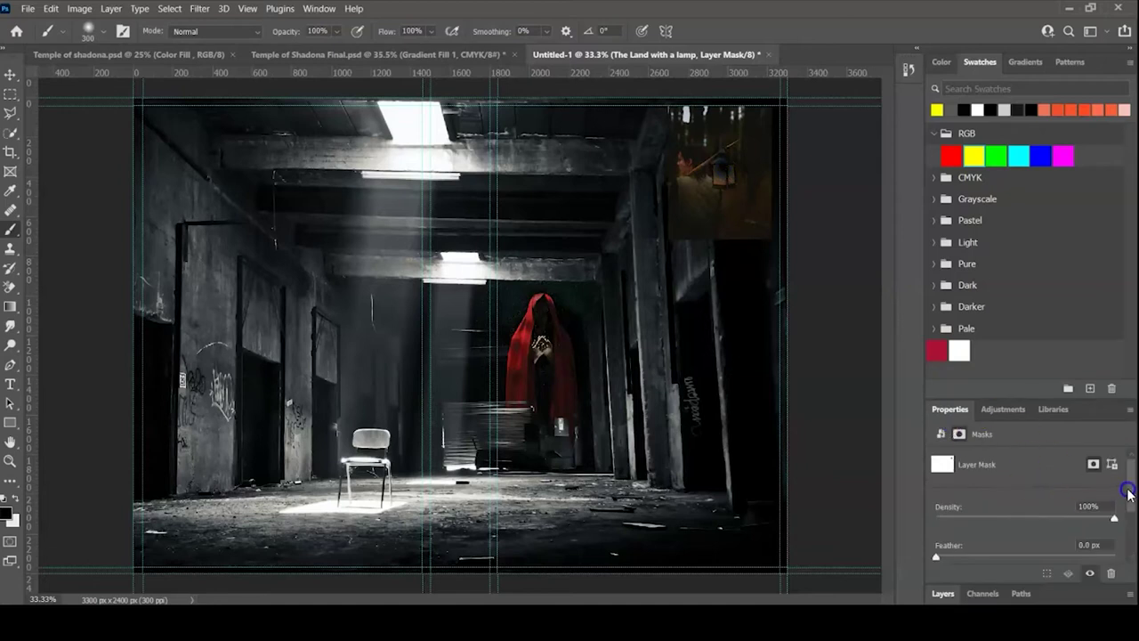
left_click_drag(1128, 492, 1132, 539)
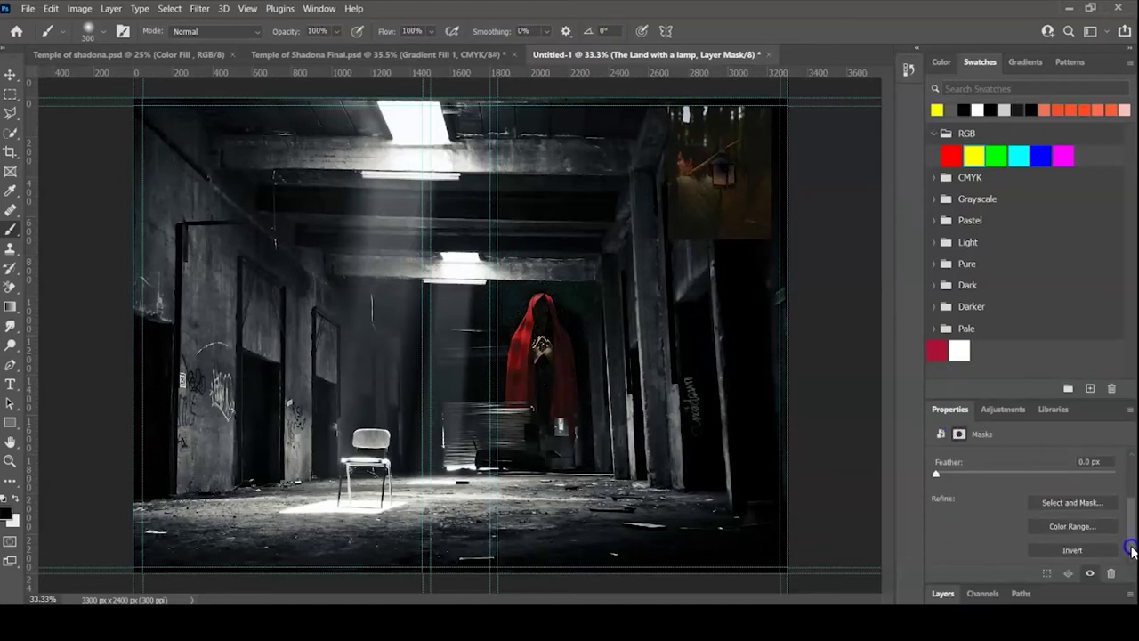
left_click(1075, 550)
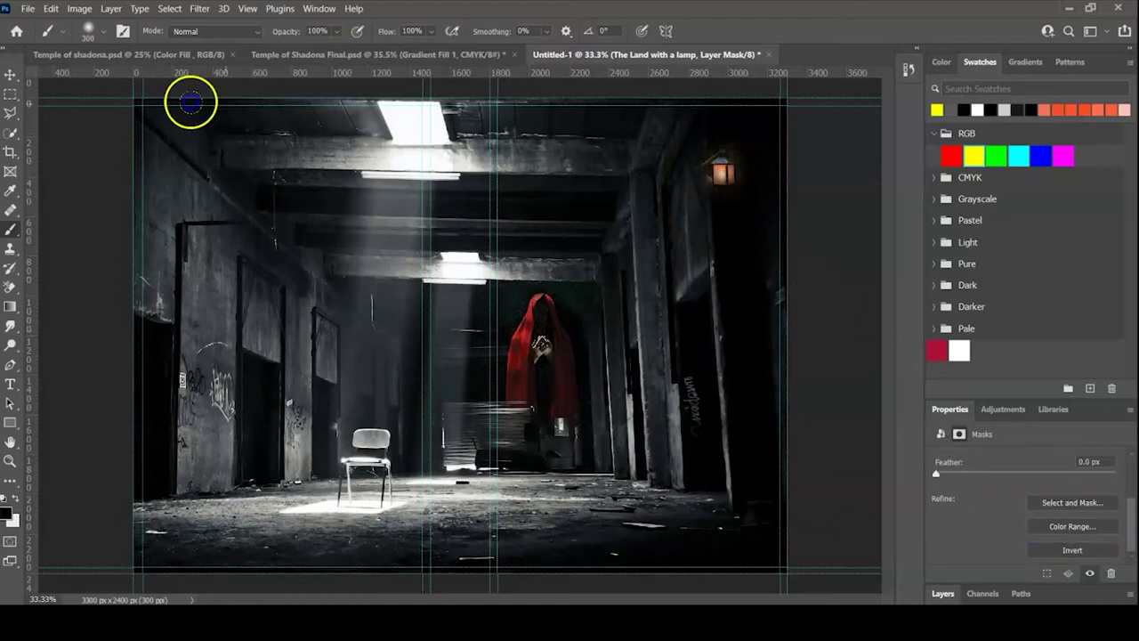
- Change the lamp layer's blend mode and select the Abandoned temple layer
left_click(10, 75)
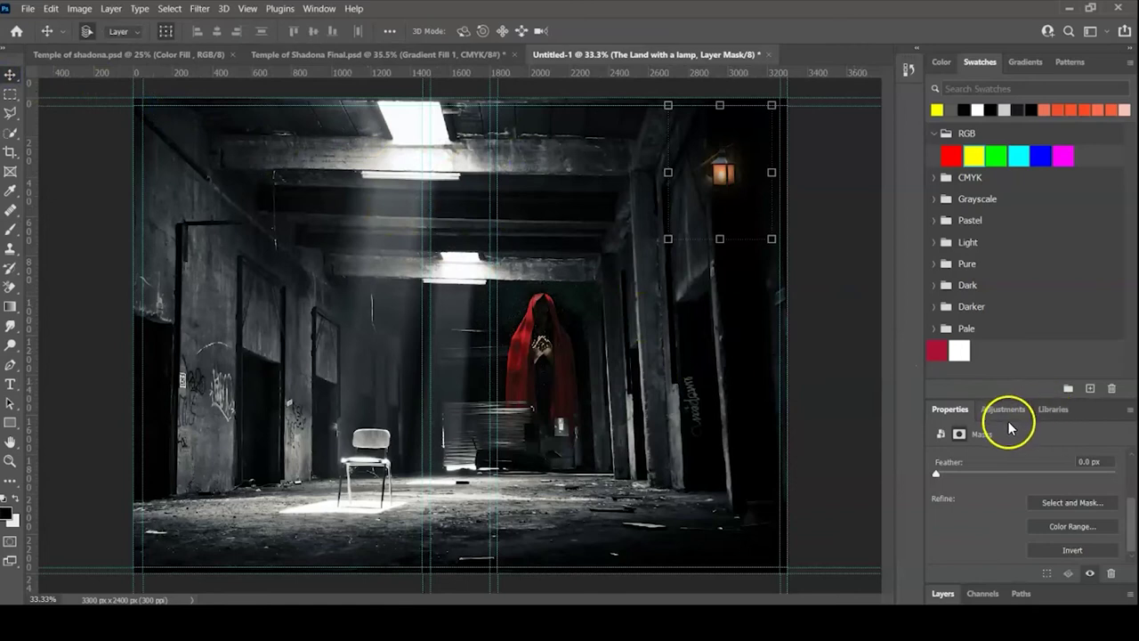
left_click(978, 490)
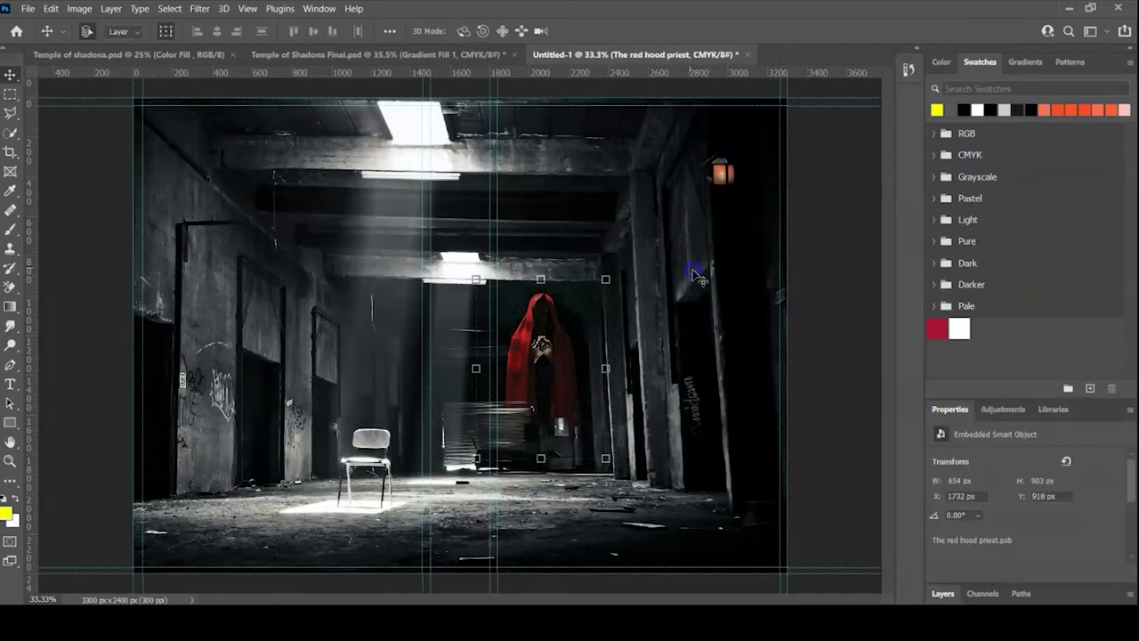
left_click(564, 218)
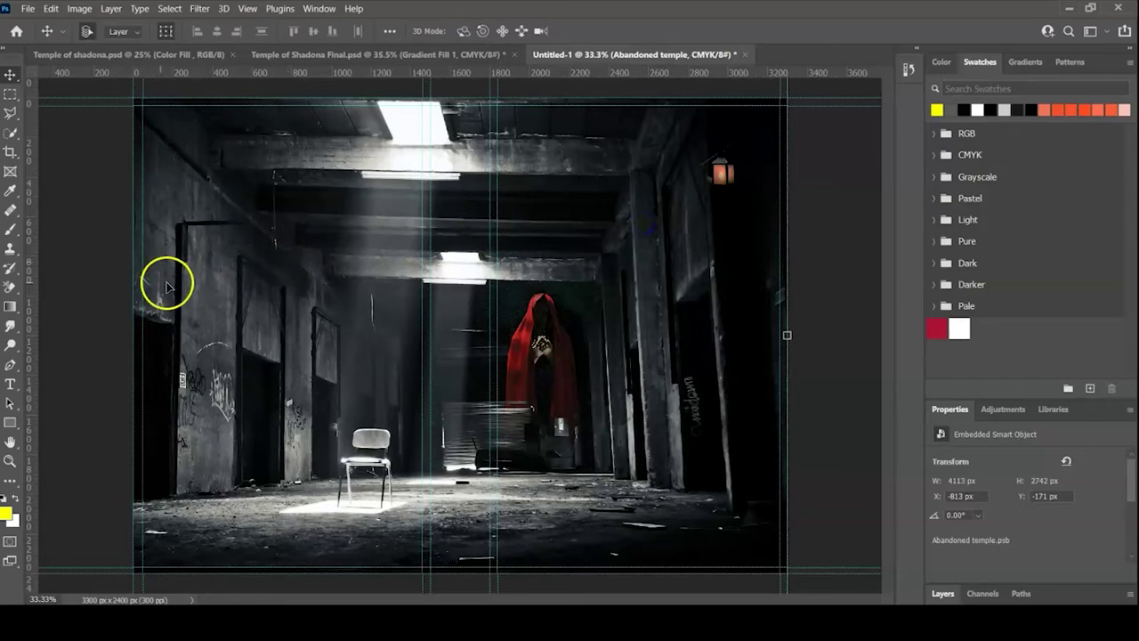
- Add a yellow 78.17 pt text layer reading TEMPLE above the corridor
left_click(11, 385)
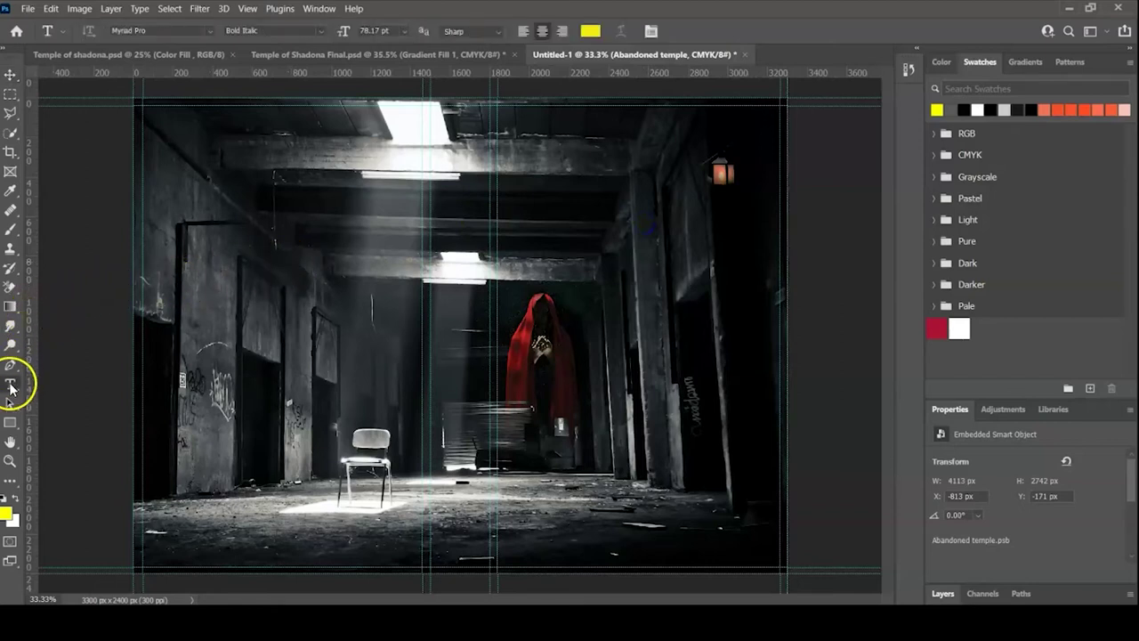
left_click(559, 195)
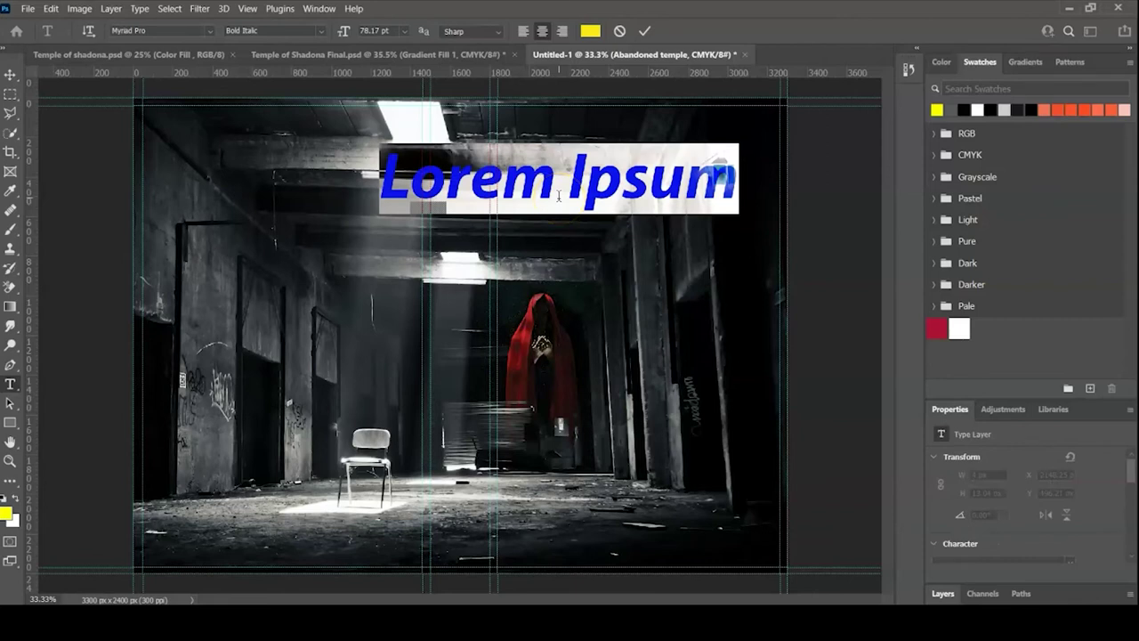
type("TEMPLE")
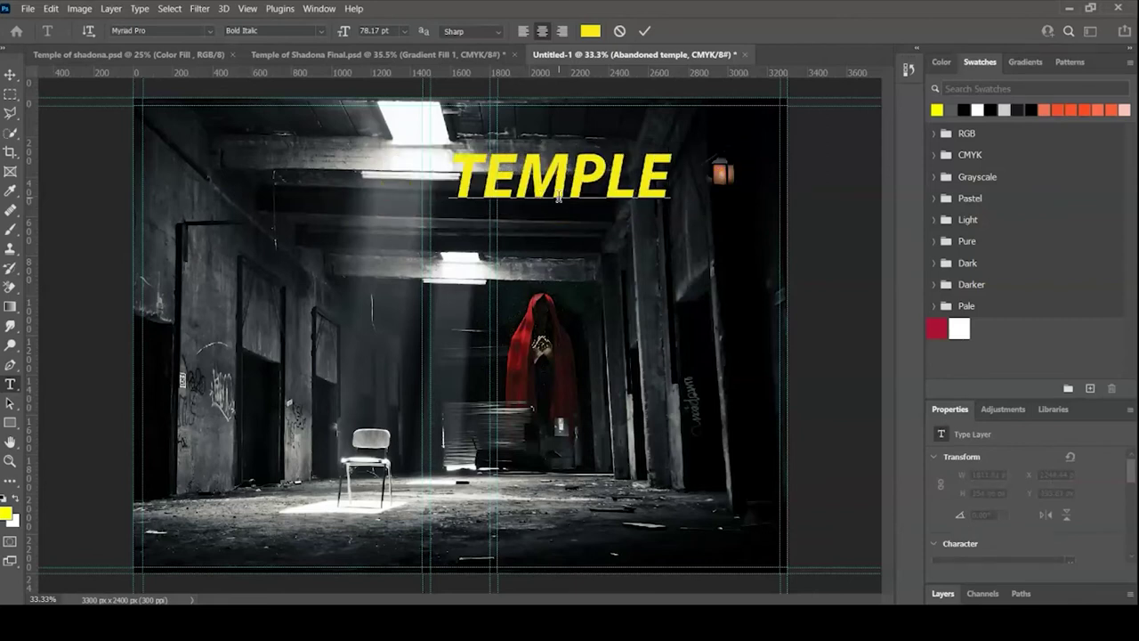
left_click(645, 31)
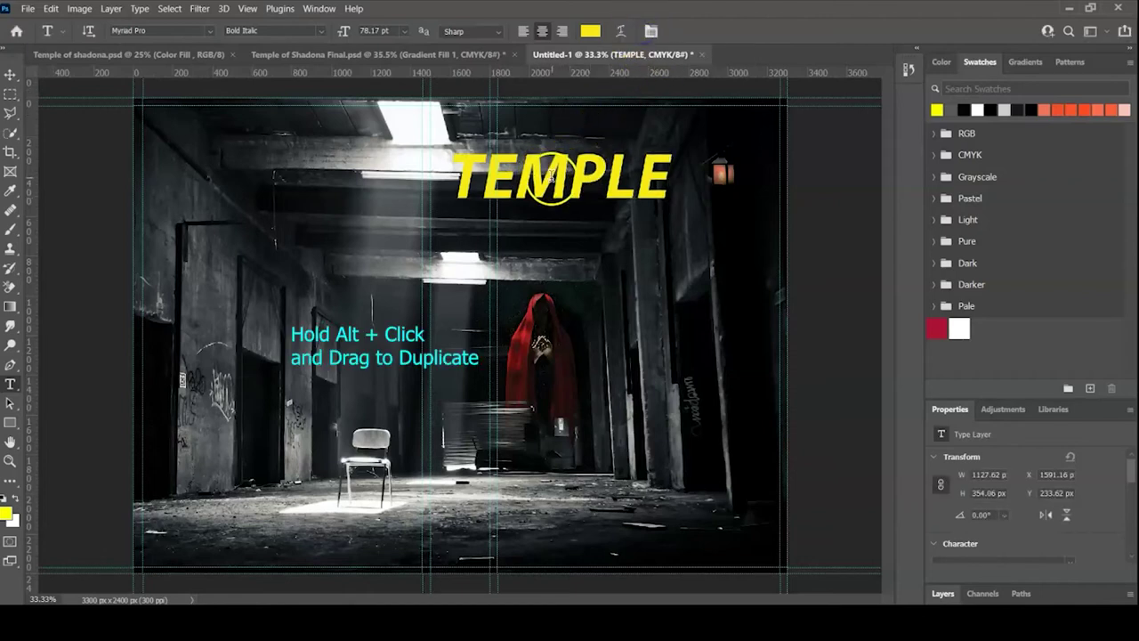
- Duplicate TEMPLE below the original and change the middle copy to OF
key("v")
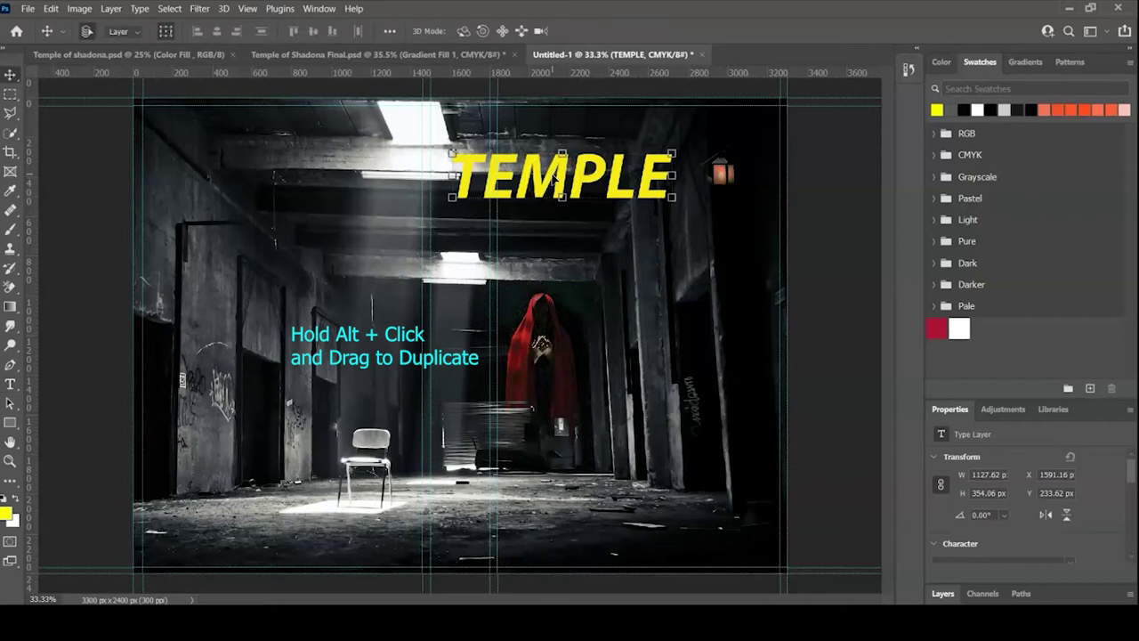
left_click_drag(555, 178, 549, 304)
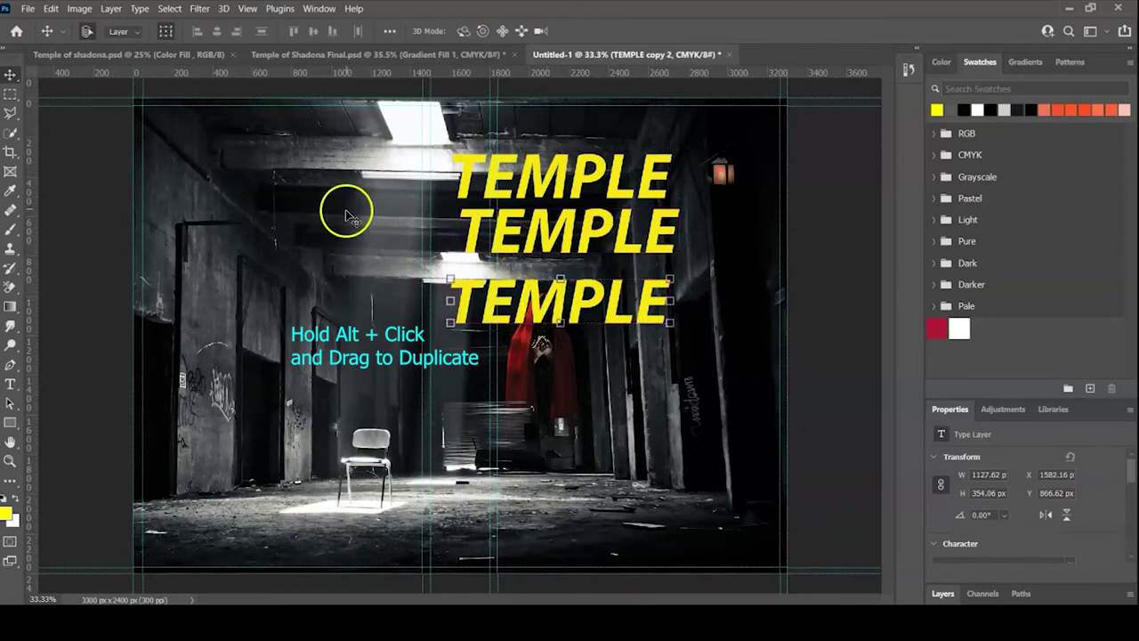
double_click(534, 223)
left_click_drag(691, 211, 457, 234)
type("OF")
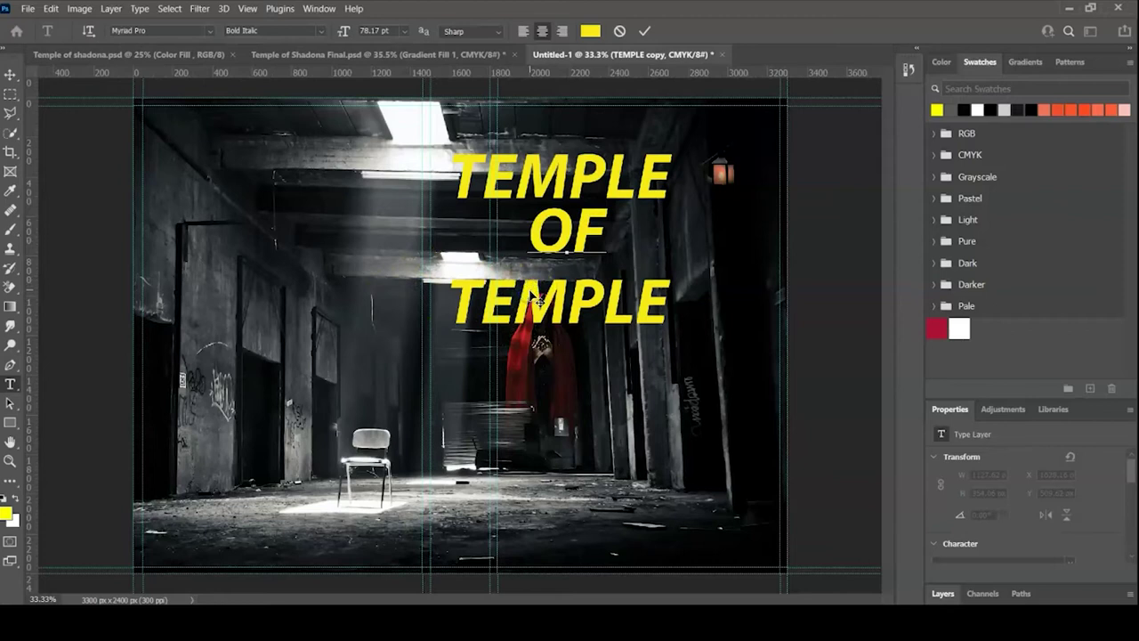
left_click(646, 35)
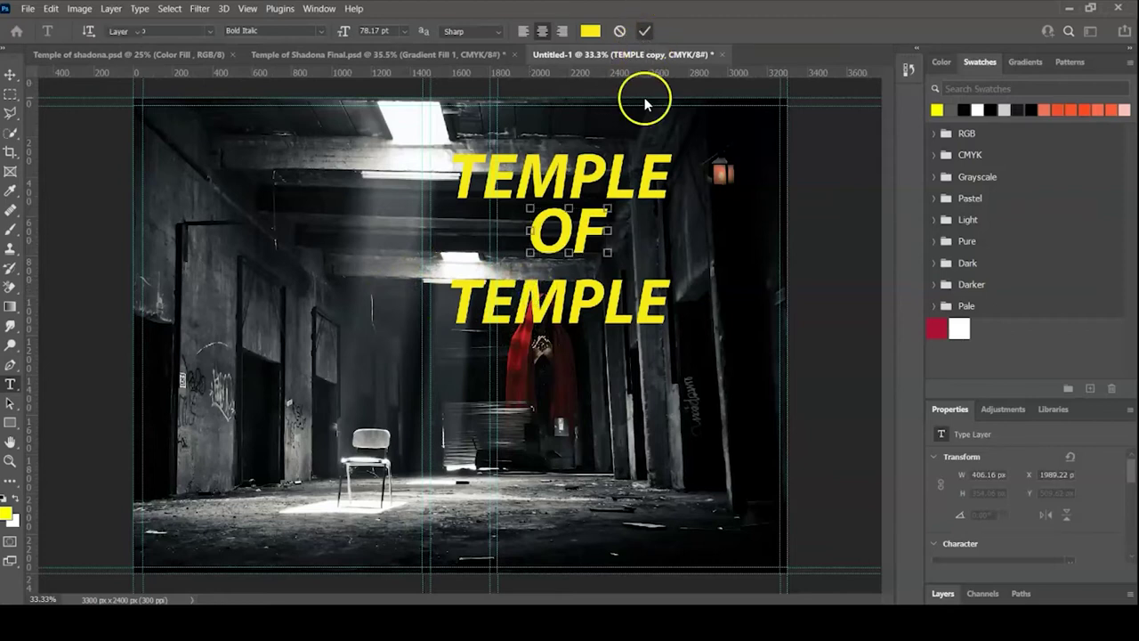
key("v")
- Change the bottom TEMPLE copy to SHADONA
left_click(578, 307)
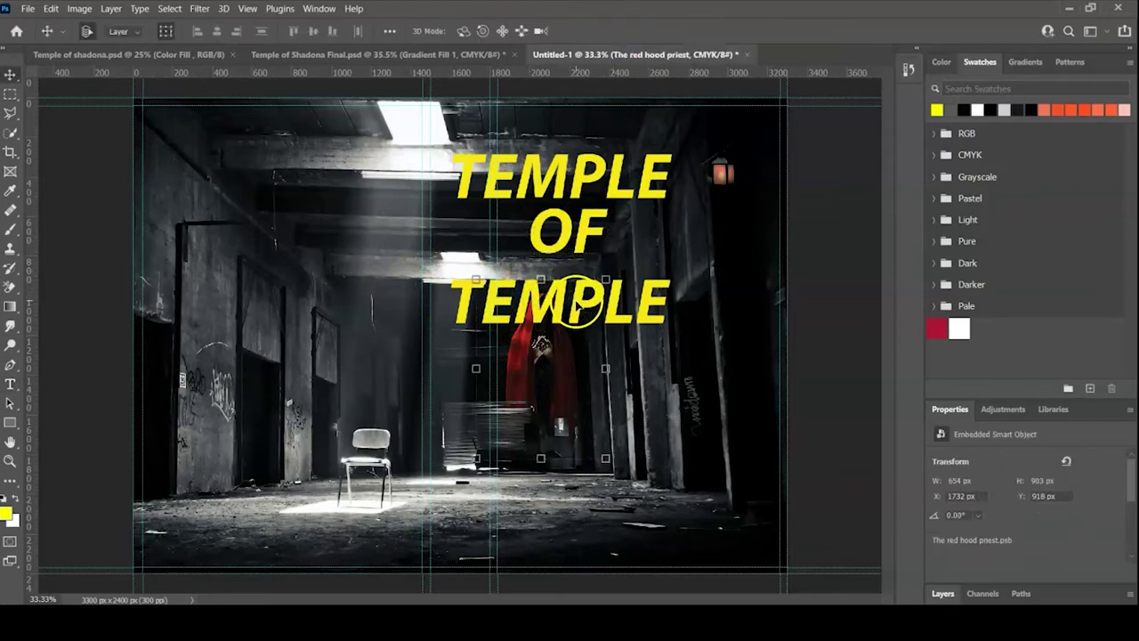
double_click(655, 296)
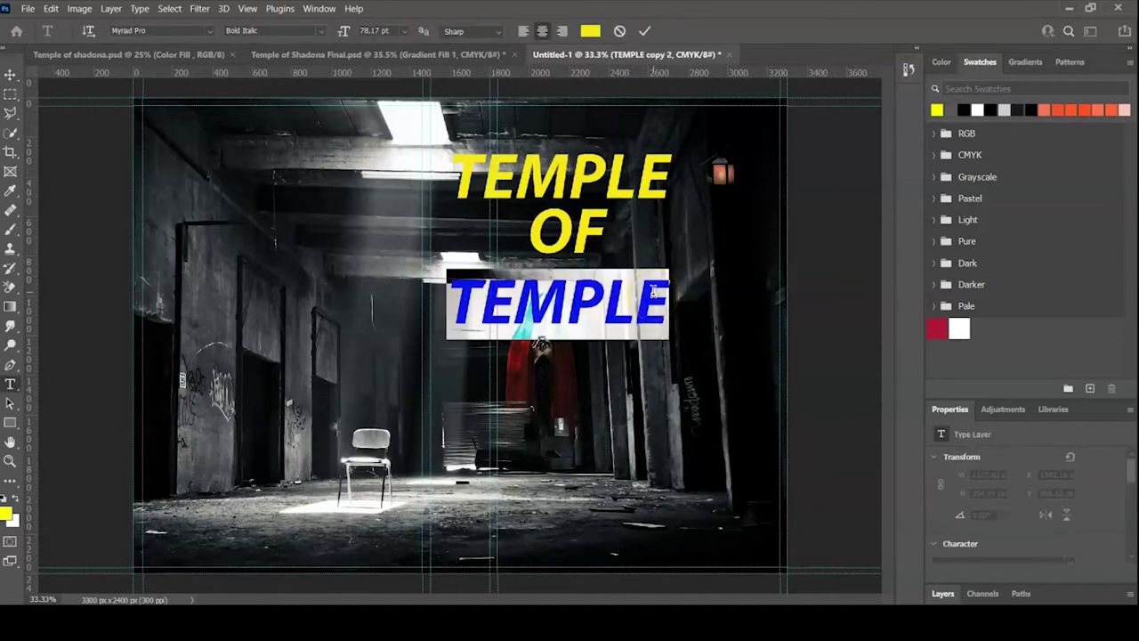
type("SHADONA")
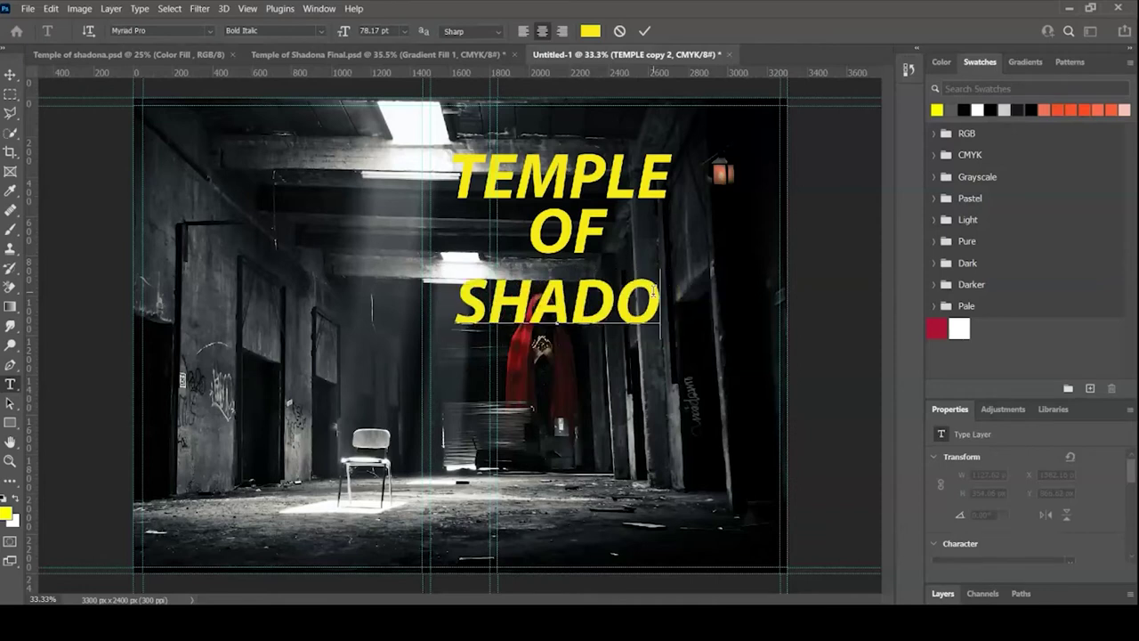
key("Escape")
key("v")
left_click_drag(1127, 445, 1128, 454)
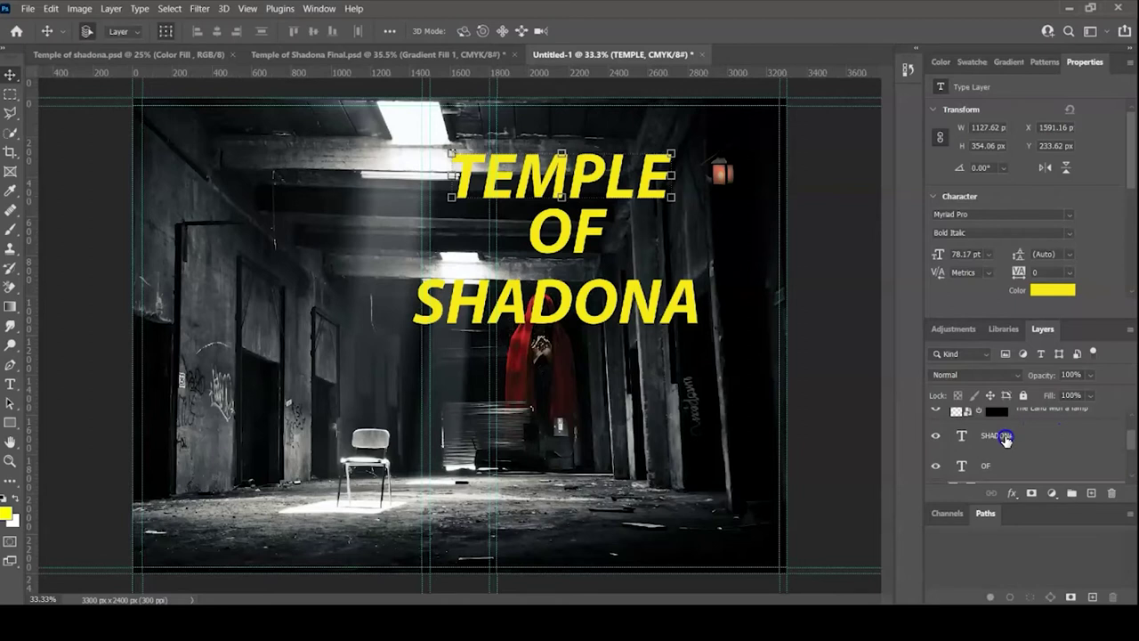
- Select all three title layers and set their text colour to #ffffff
left_click(1004, 437, "shift")
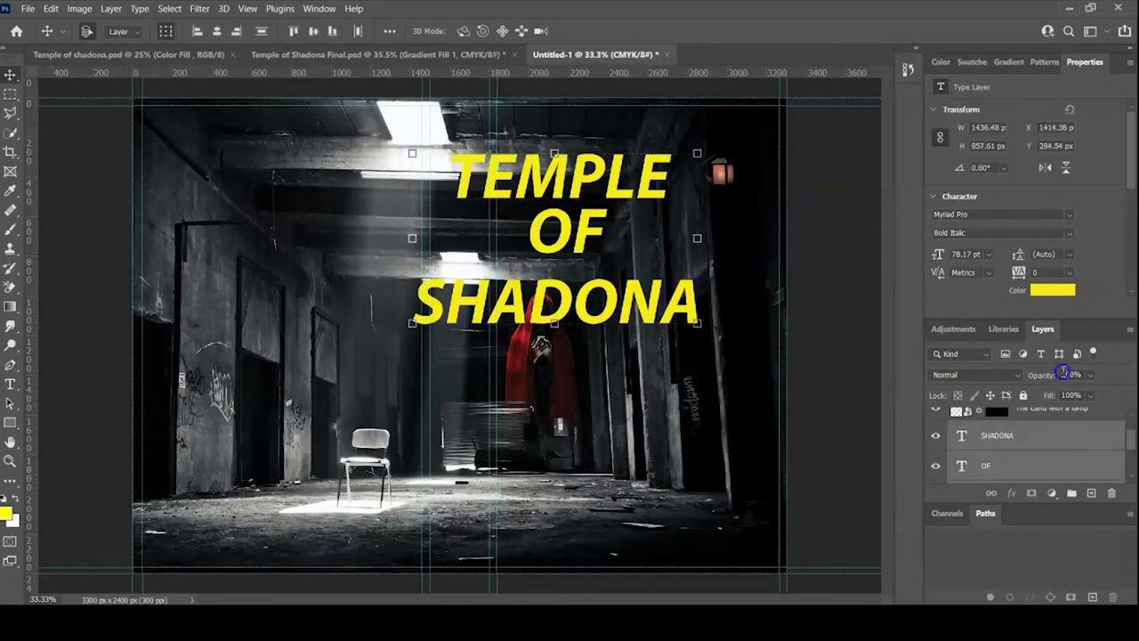
left_click(1049, 297)
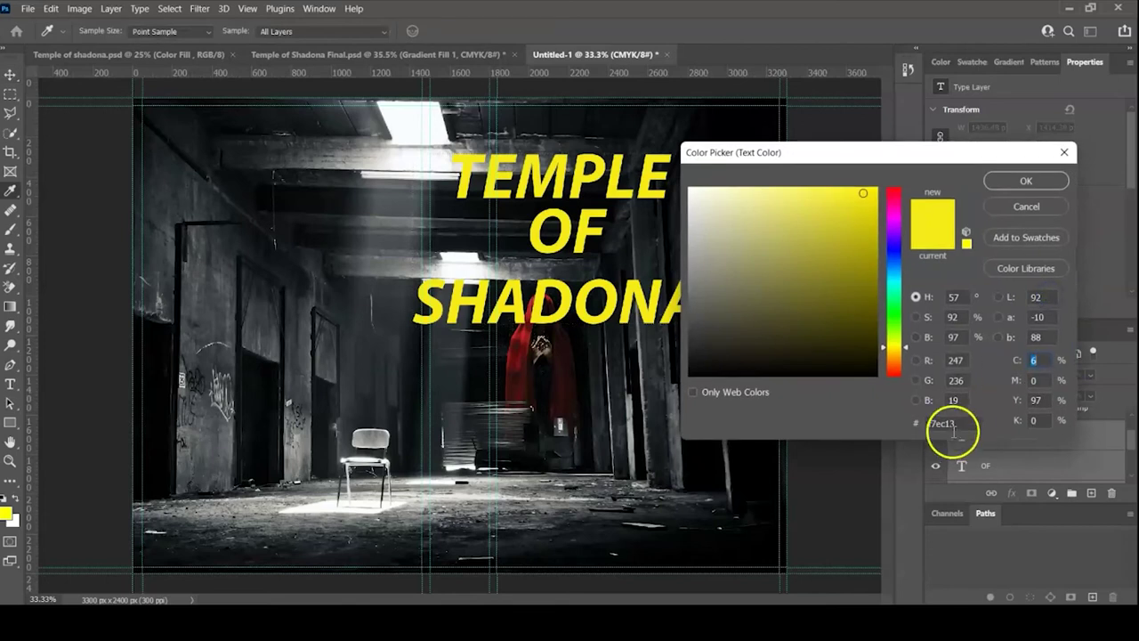
left_click_drag(962, 426, 890, 424)
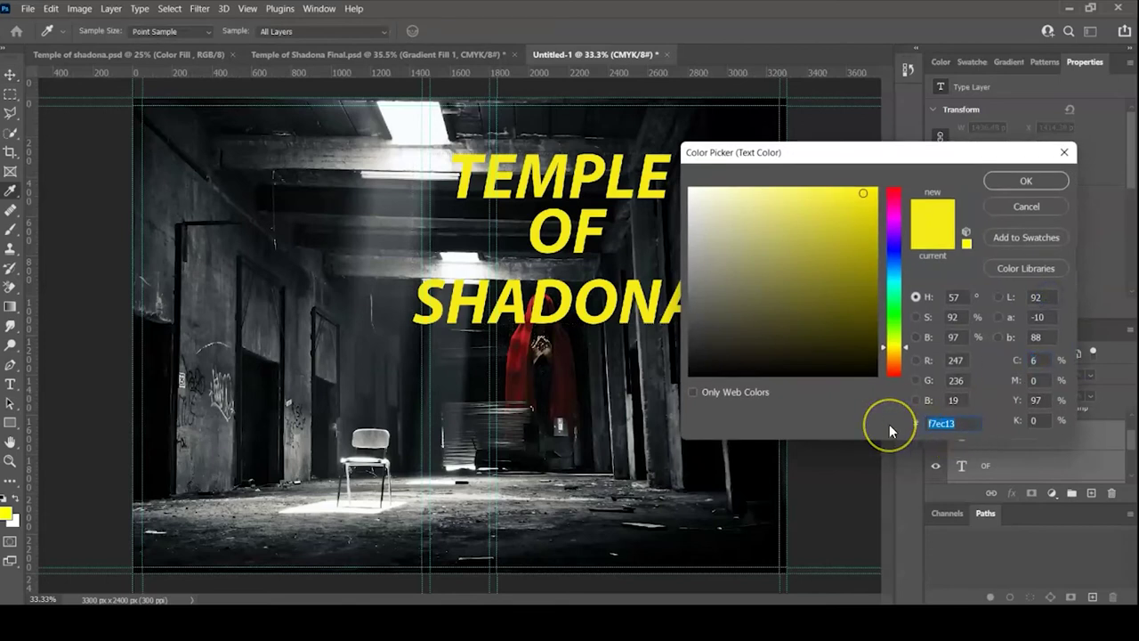
type("fffff")
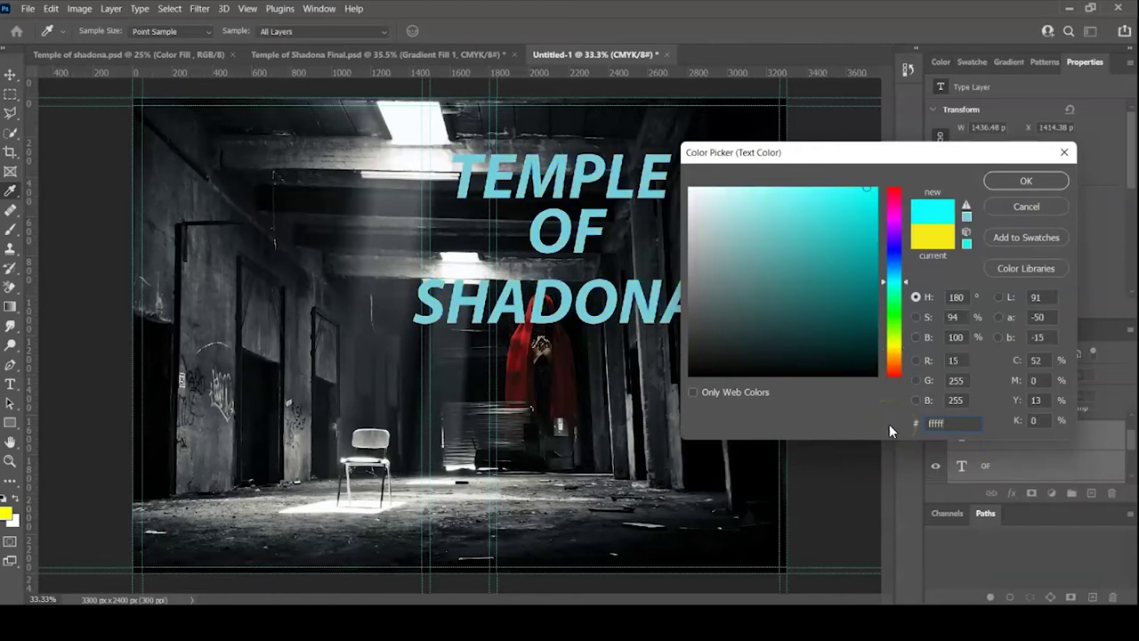
type("f")
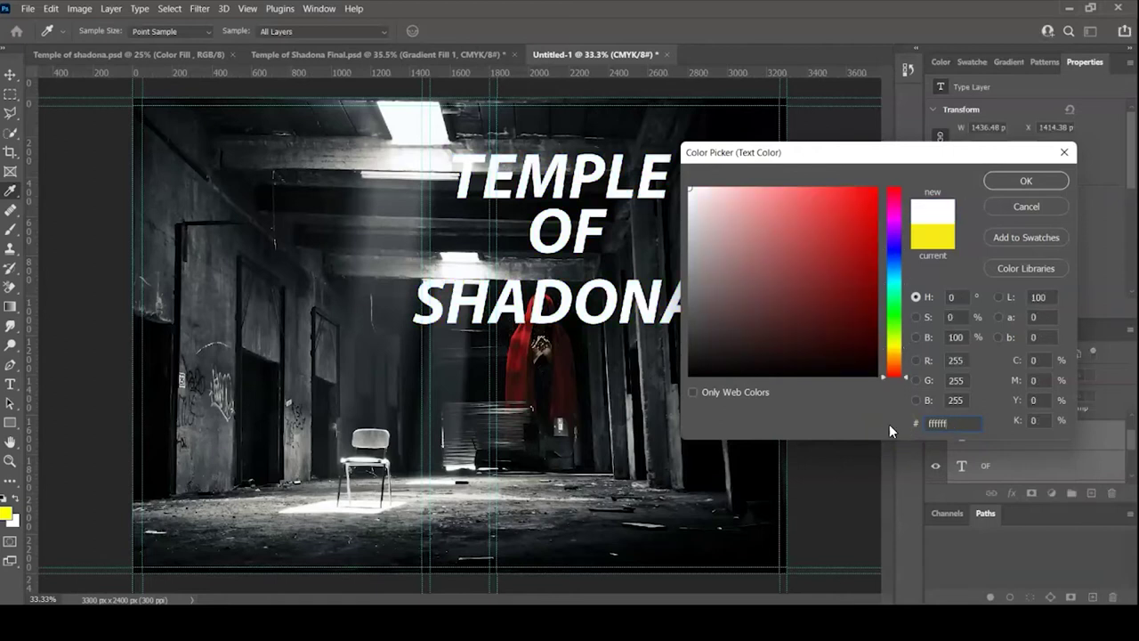
key("Return")
left_click(948, 392)
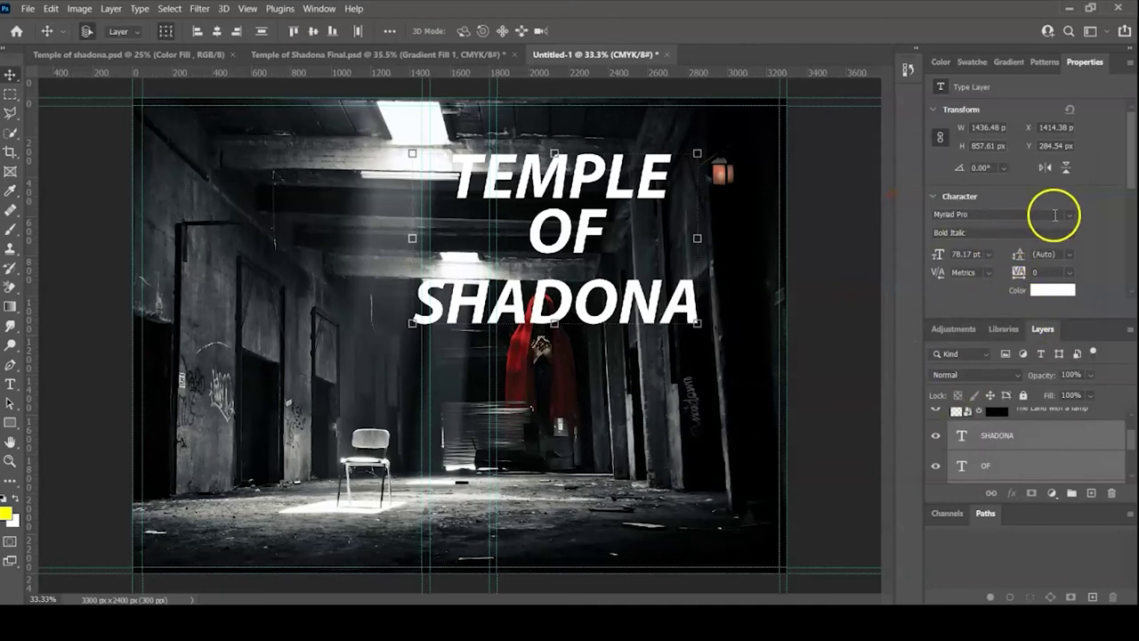
- Set the title font to Horroroid Bold Italic and bring up dafont's HORROR font search
left_click(1068, 217)
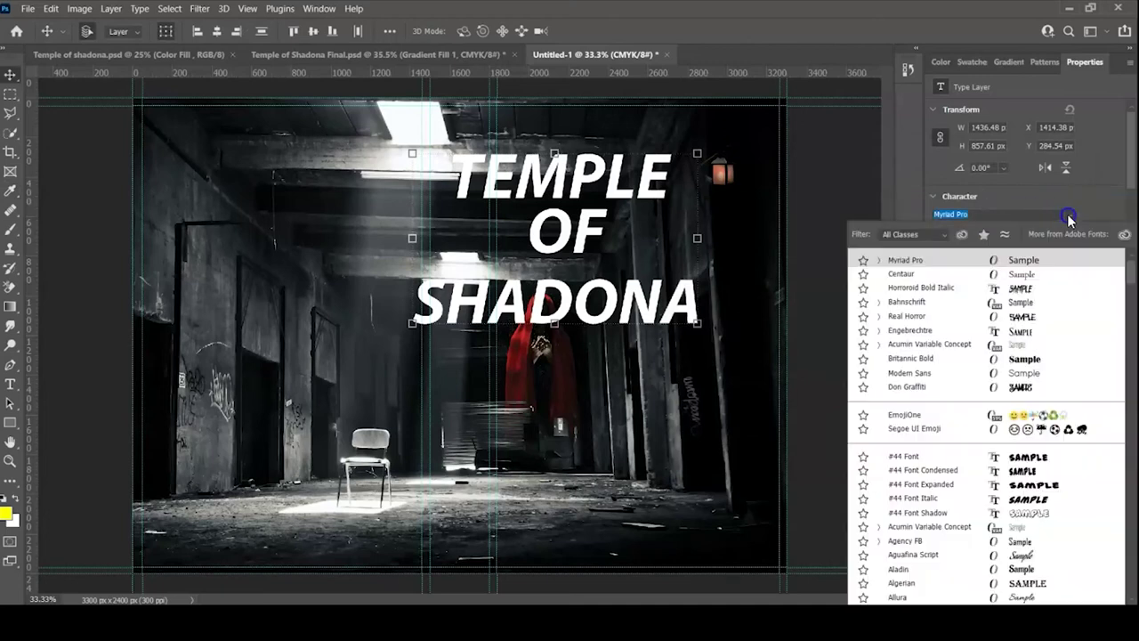
left_click(930, 289)
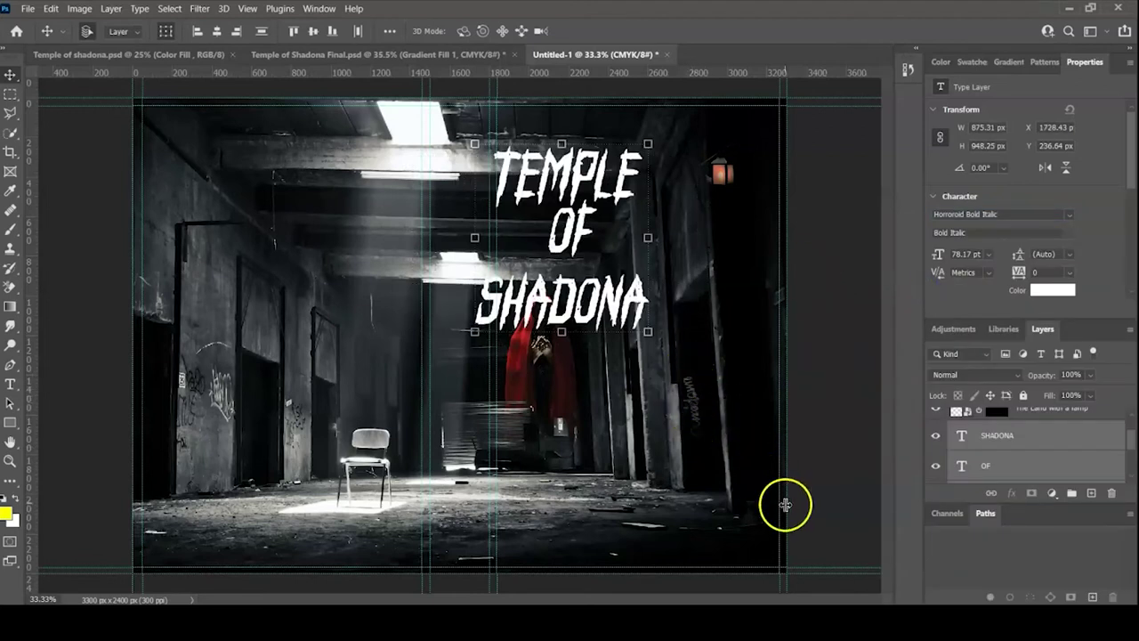
mouse_move(826, 623)
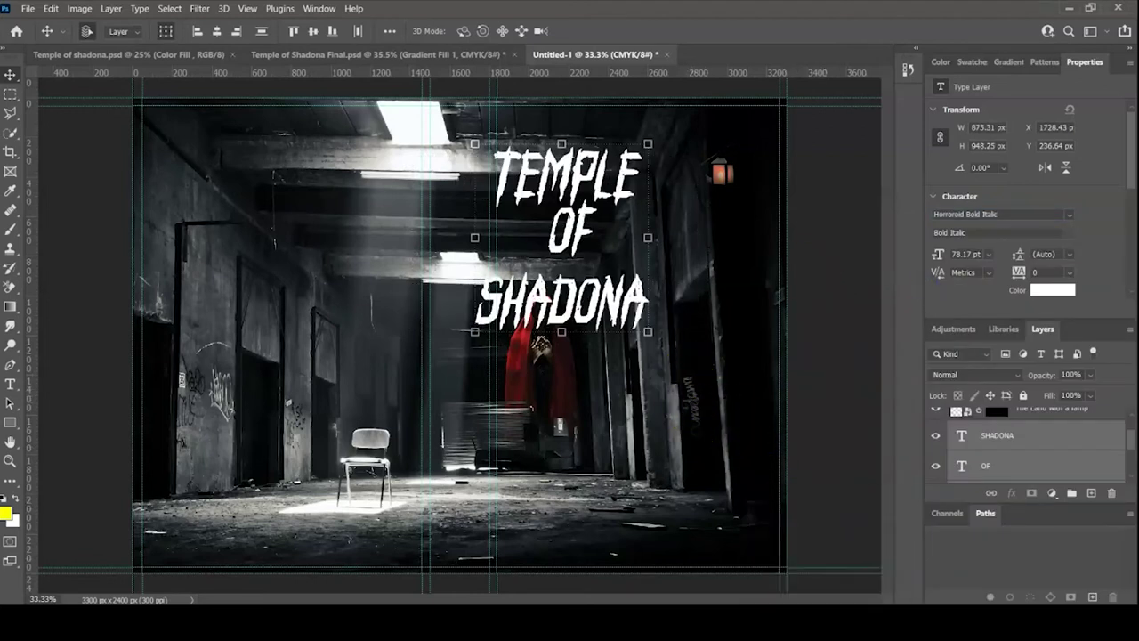
left_click(789, 561)
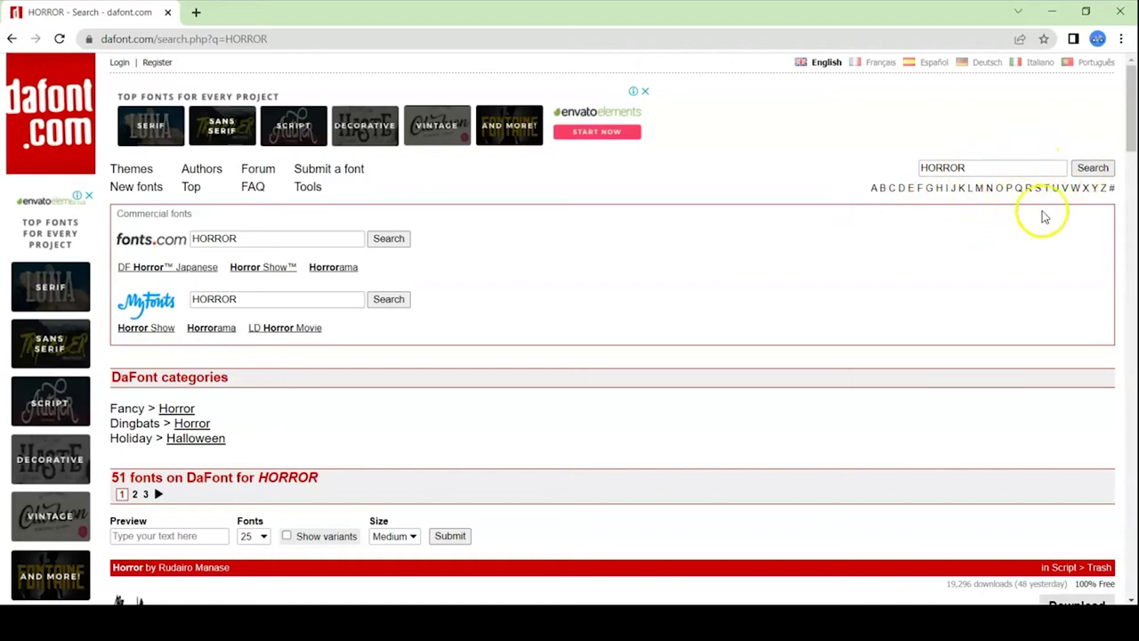
- Scroll dafont's HORROR results to Horroroid and download the font
left_click_drag(1127, 133, 1128, 227)
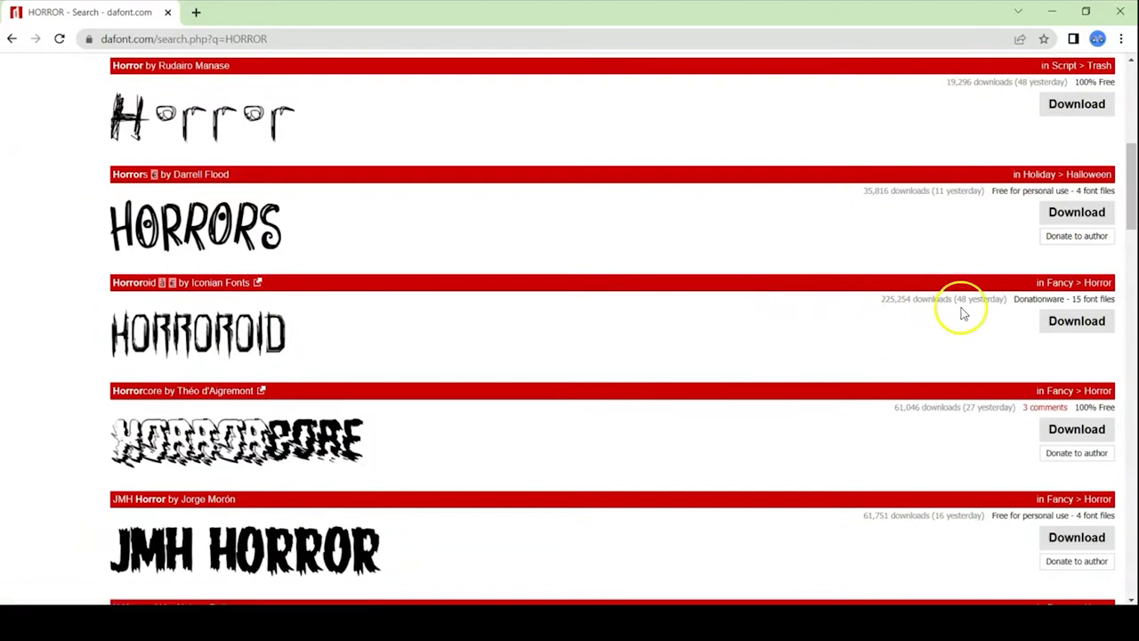
left_click(1043, 321)
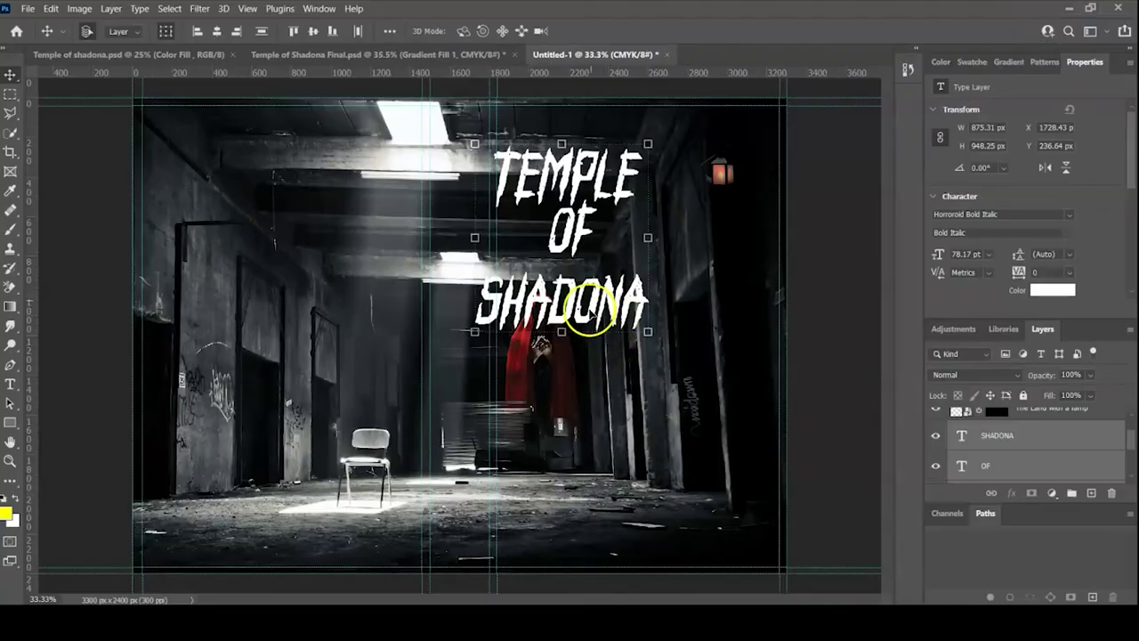
- Shrink the OF text and centre it between TEMPLE and SHADONA
left_click(686, 266)
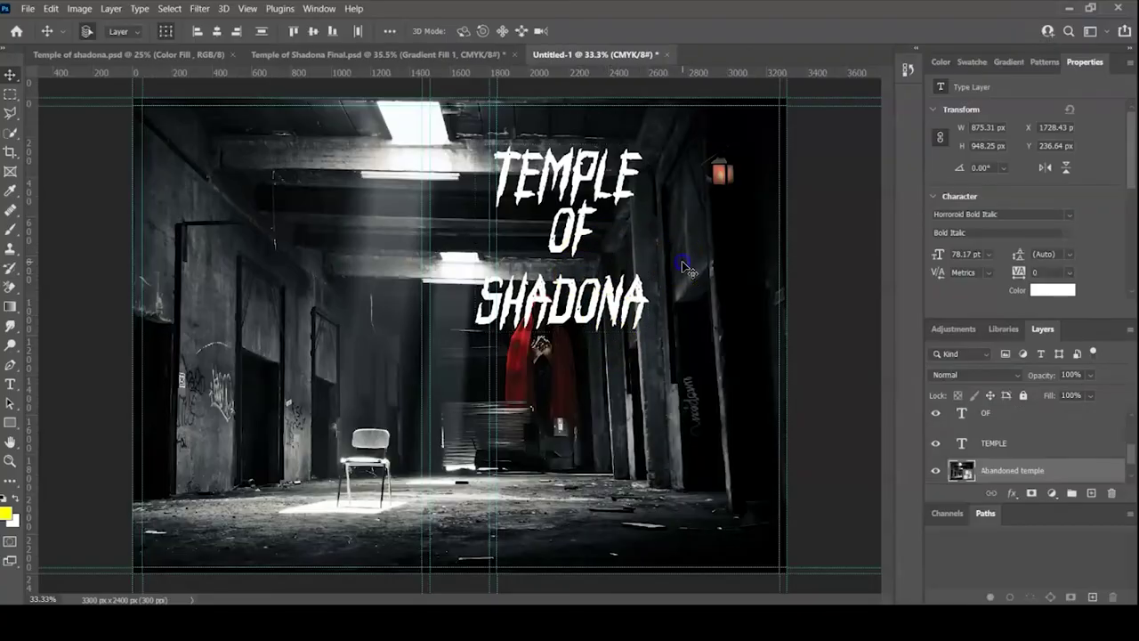
left_click(576, 236)
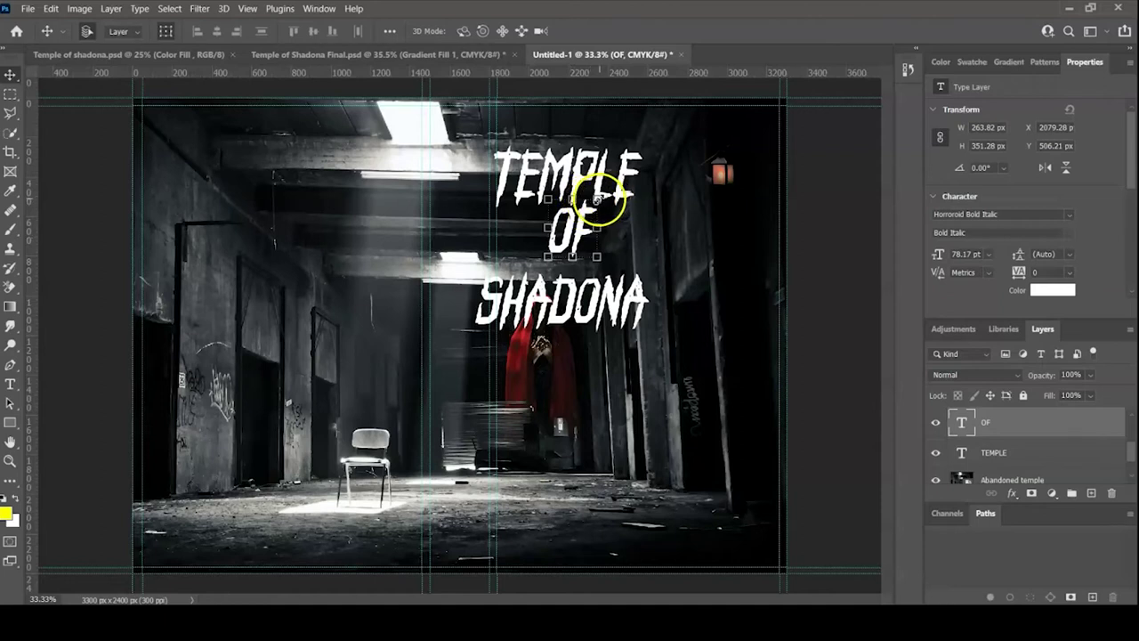
key("ctrl+t")
left_click_drag(598, 198, 532, 224)
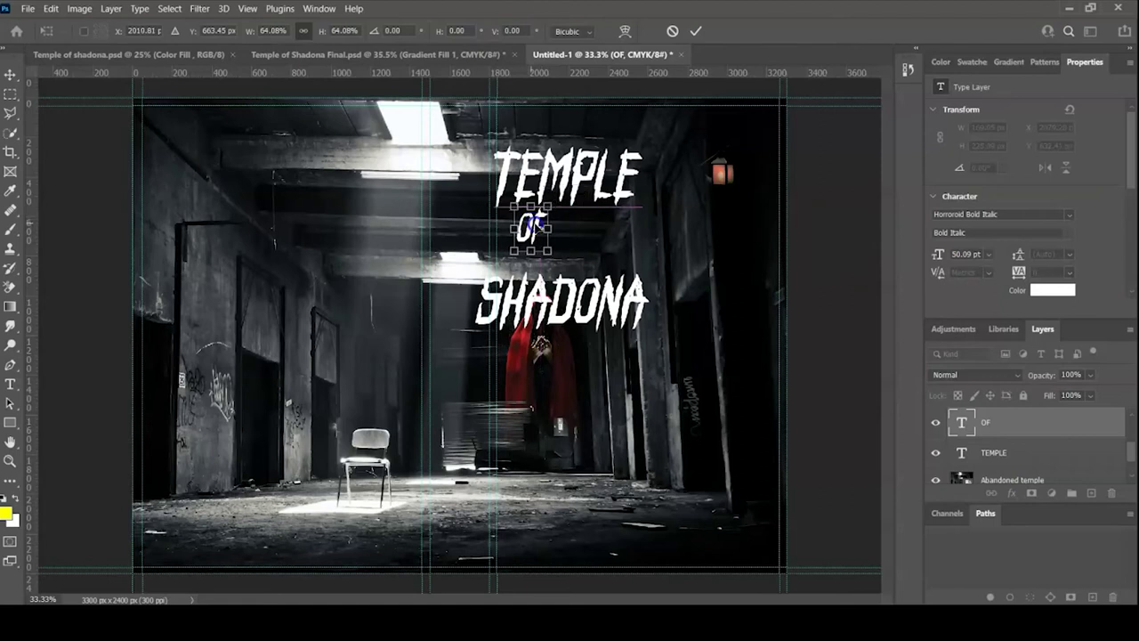
left_click(694, 34)
- Move SHADONA up beside OF under TEMPLE
left_click(630, 299)
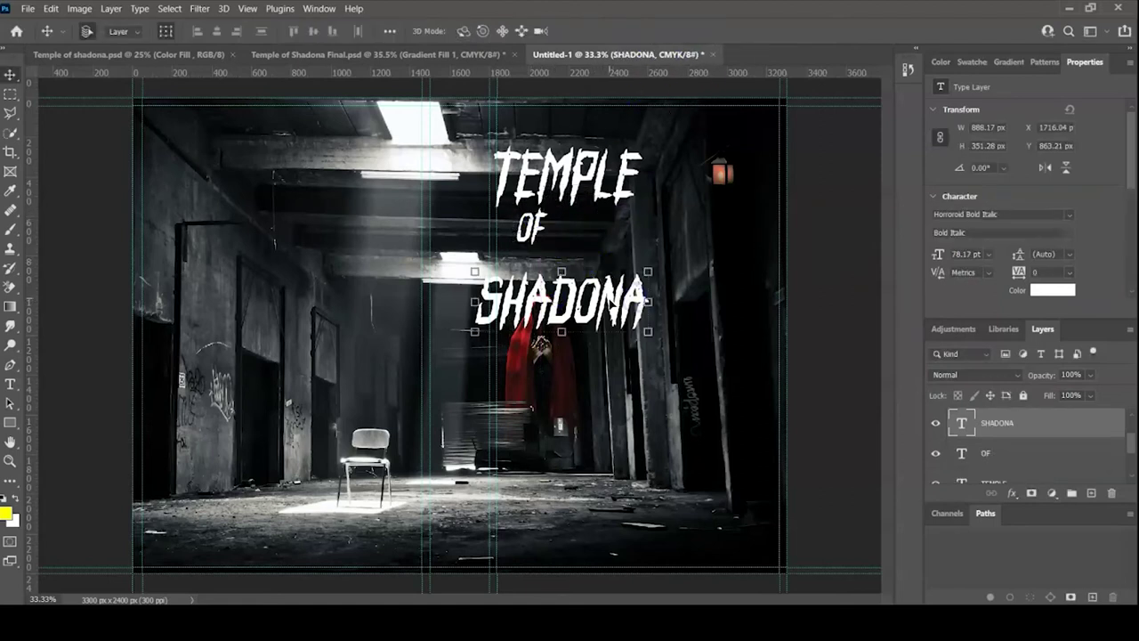
left_click_drag(612, 303, 682, 241)
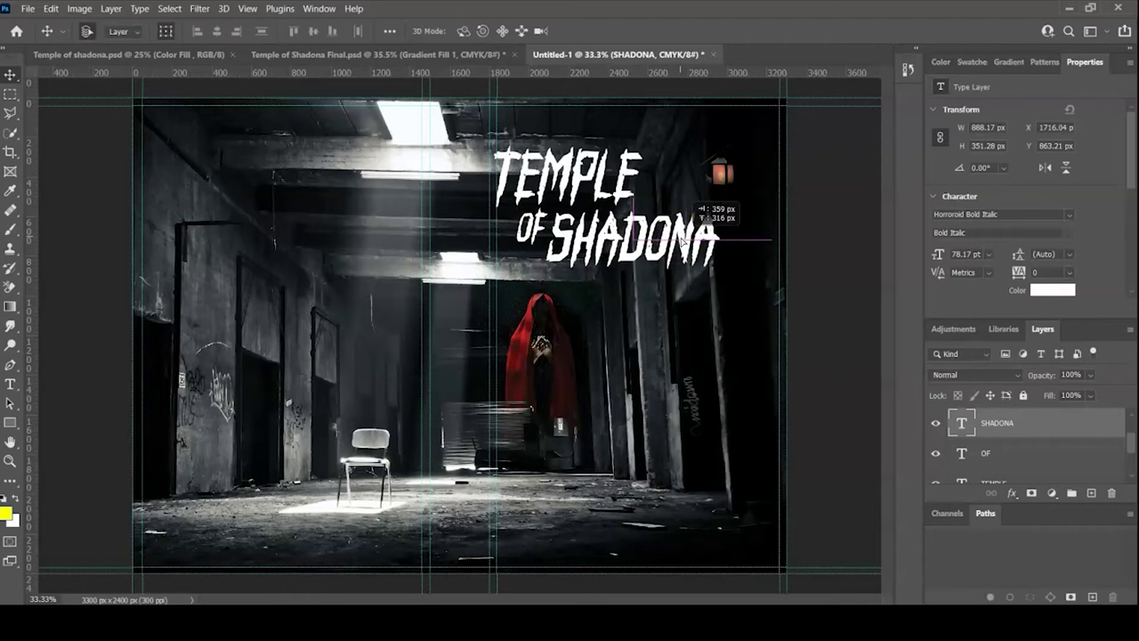
left_click_drag(682, 240, 681, 241)
left_click(656, 305)
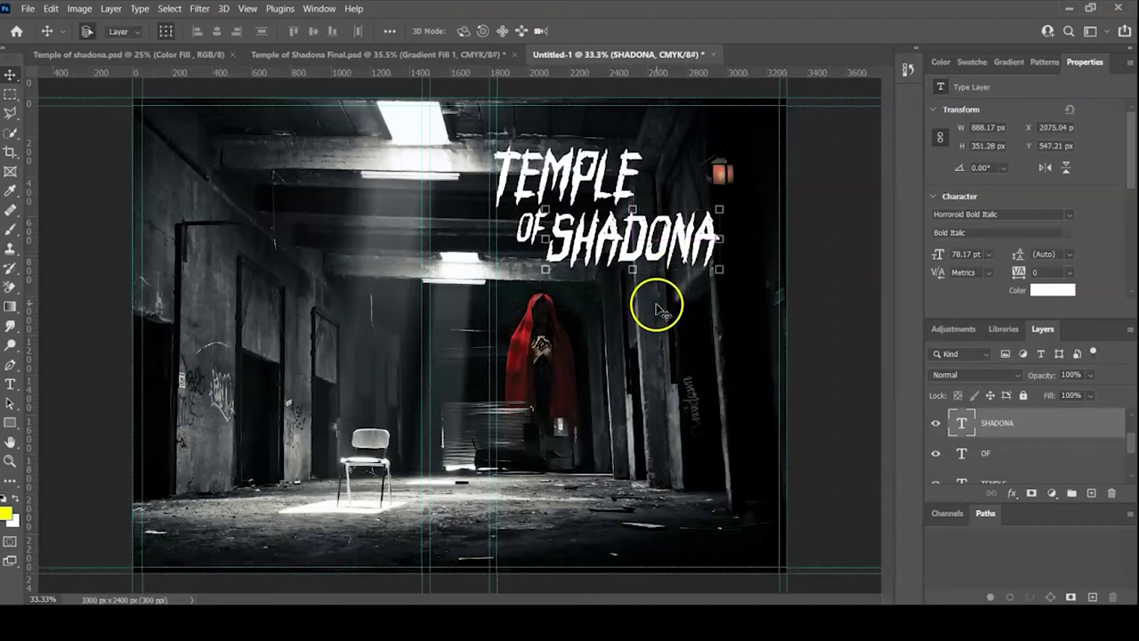
- Scale TEMPLE, OF and SHADONA together to 114.09% and position them upper right
left_click(569, 183)
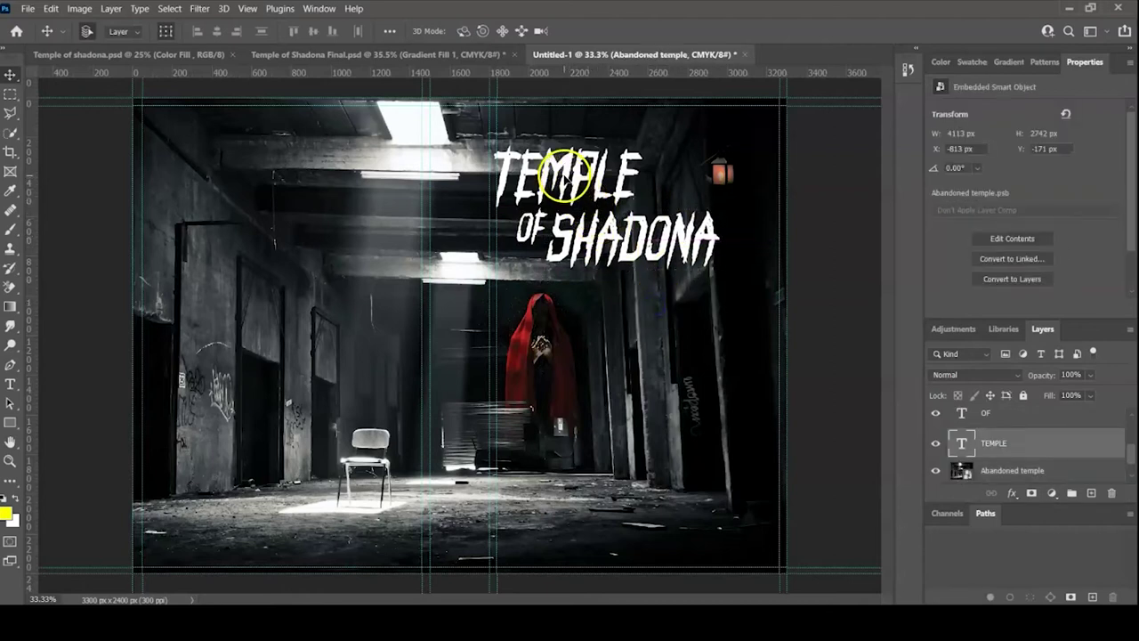
left_click(545, 232, "shift")
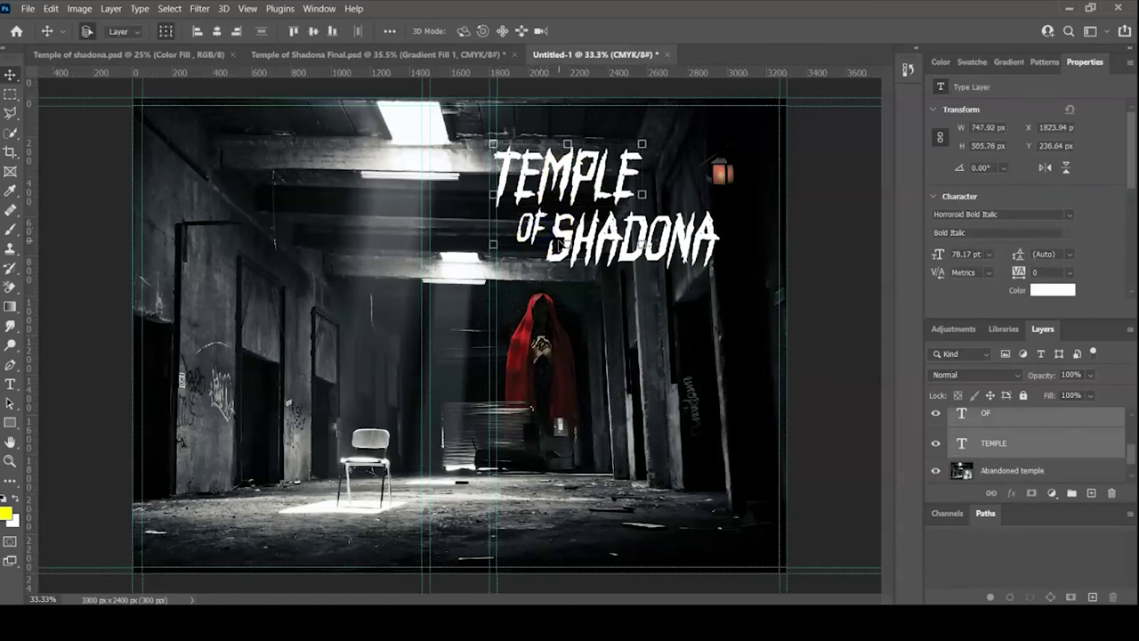
left_click(564, 242, "shift")
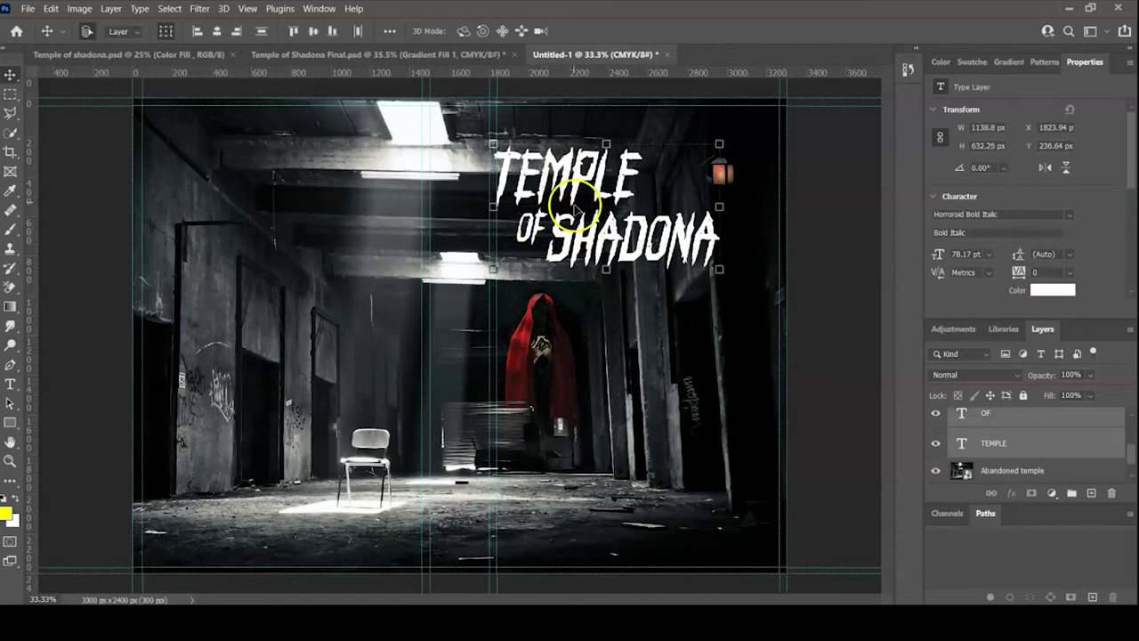
left_click_drag(566, 190, 589, 198)
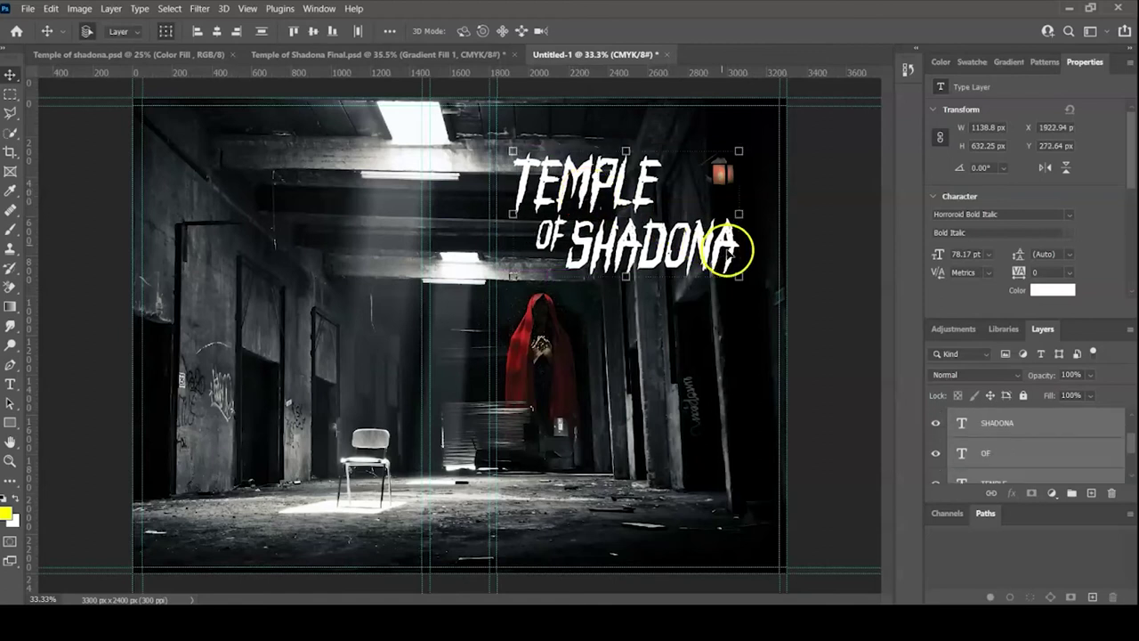
left_click_drag(743, 278, 768, 302)
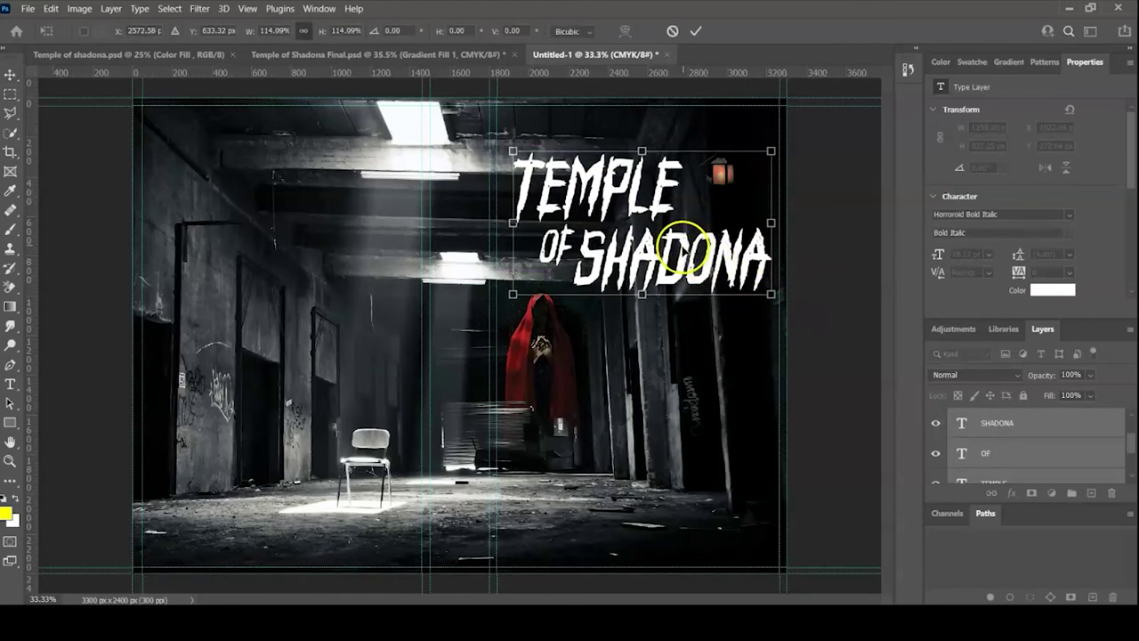
left_click_drag(666, 257, 667, 269)
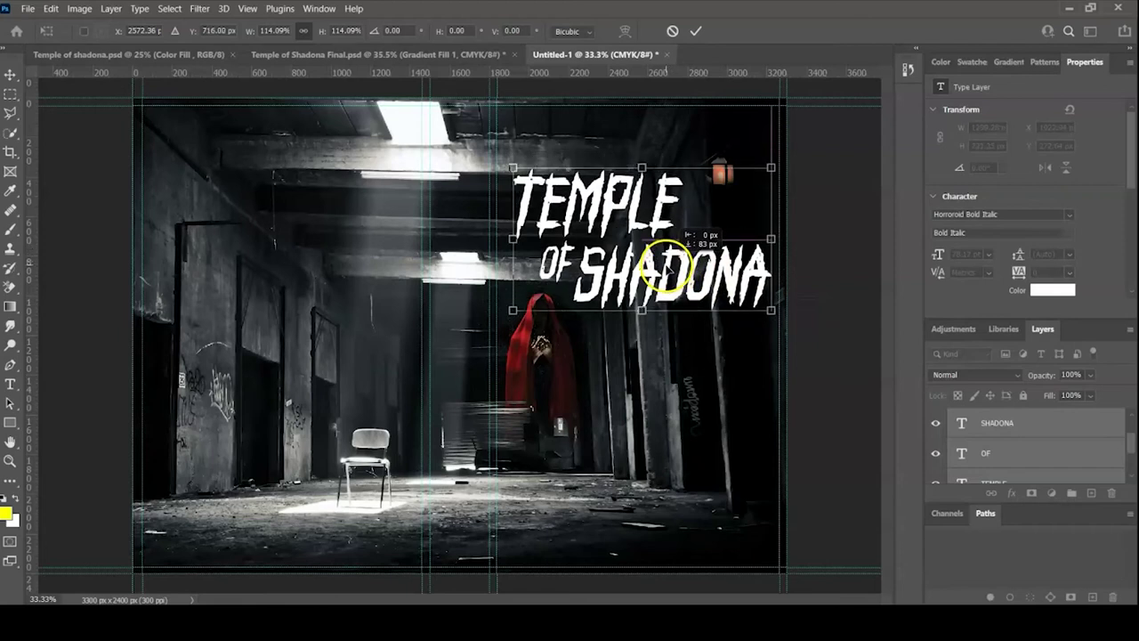
left_click_drag(666, 270, 658, 270)
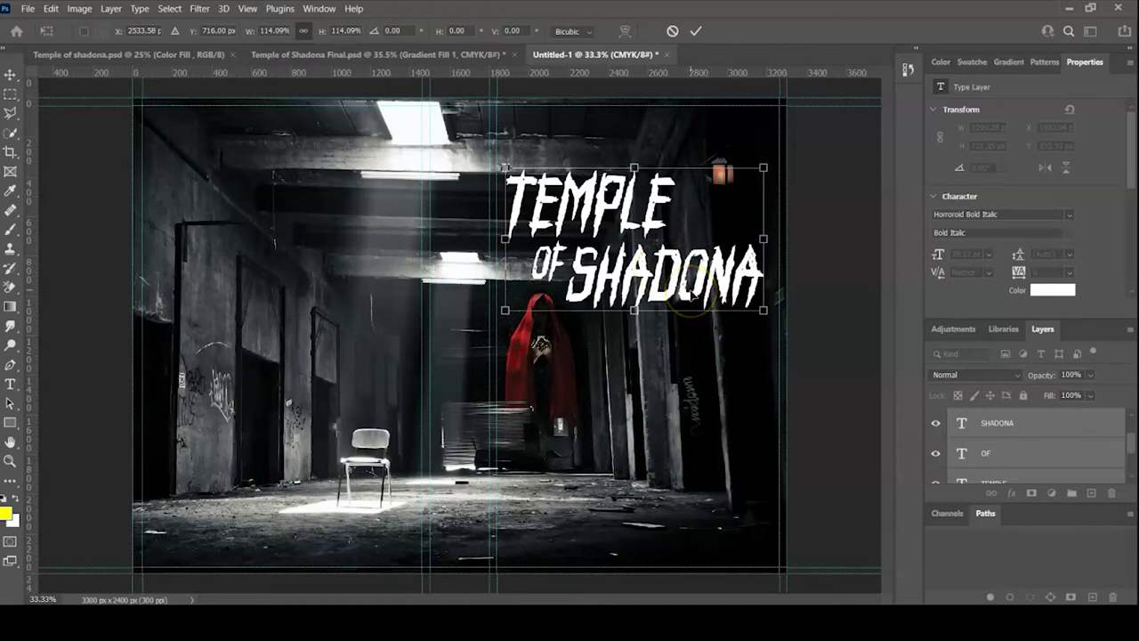
left_click_drag(692, 296, 690, 295)
- Apply the title's resize and move, then select the word OF for editing
left_click(696, 31)
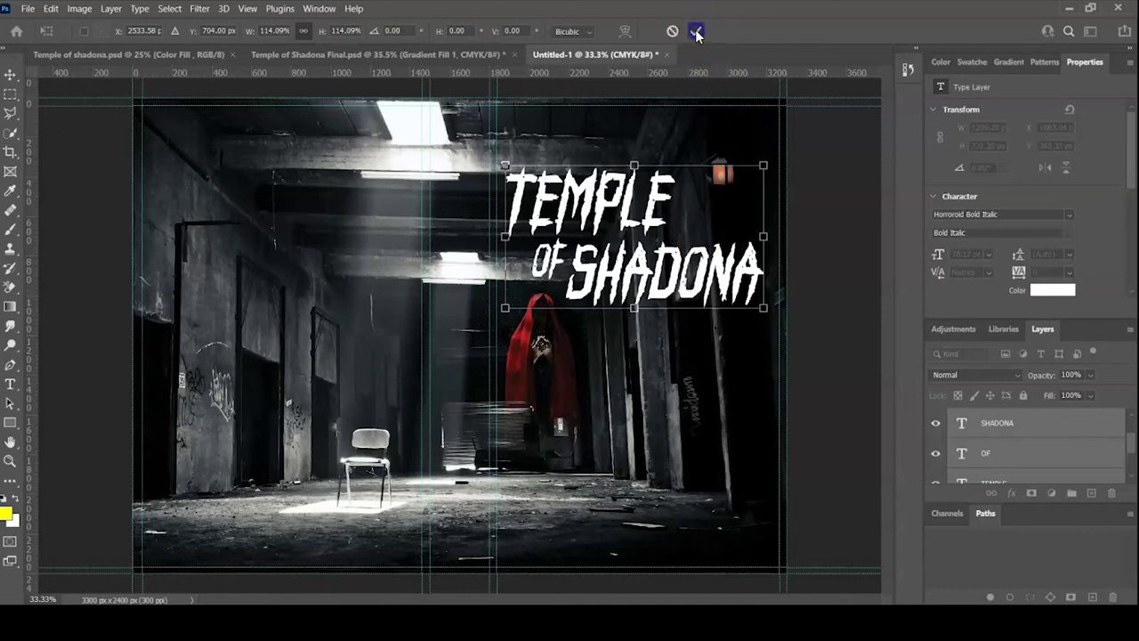
left_click(702, 394)
double_click(550, 266)
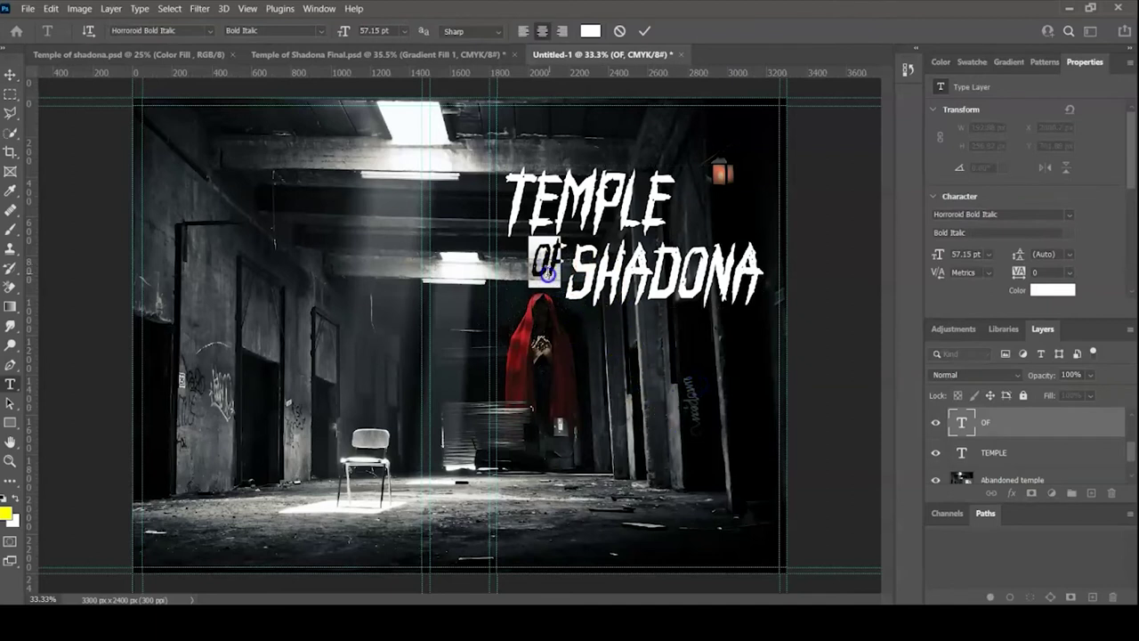
left_click(642, 33)
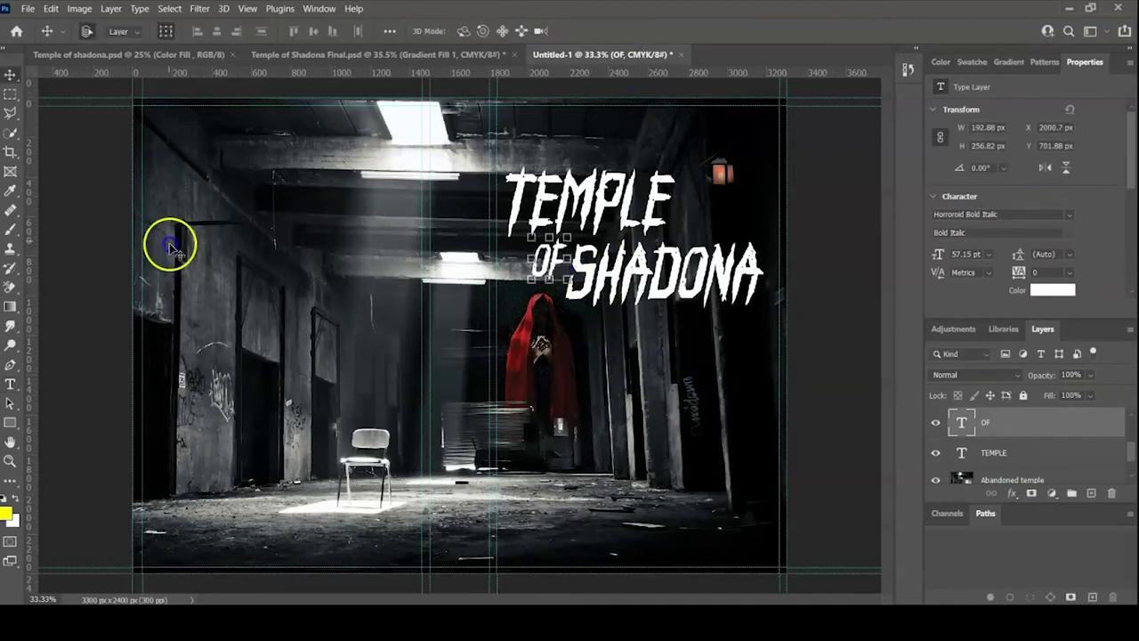
- Fill OF with red sampled from the hooded figure's cloak, leaving TEMPLE and SHADONA white
left_click(12, 196)
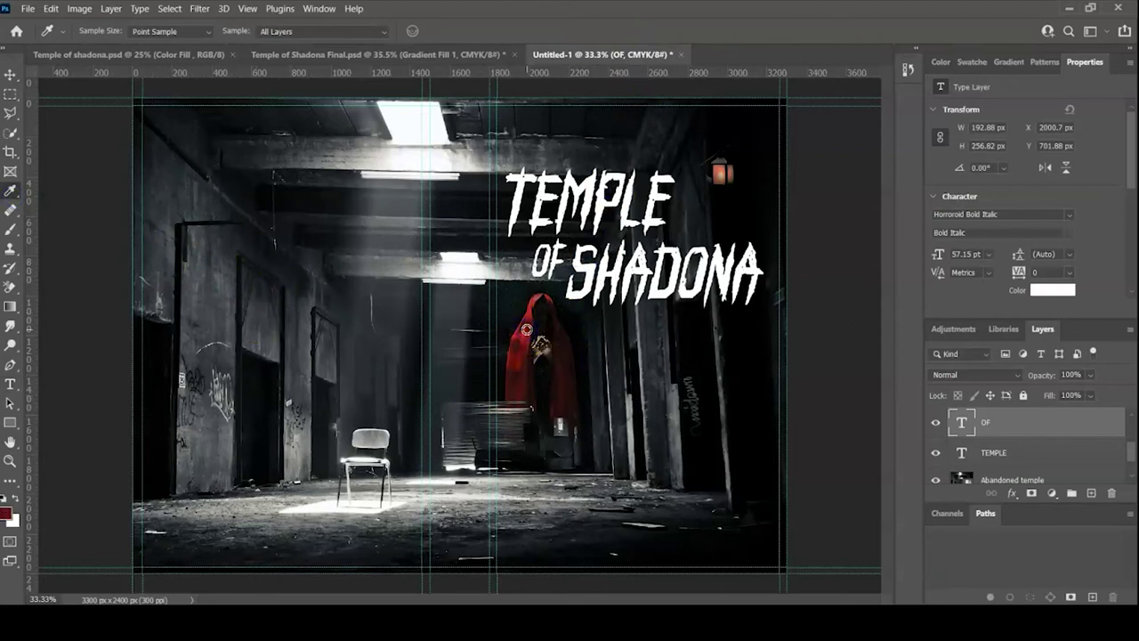
key("alt+Delete")
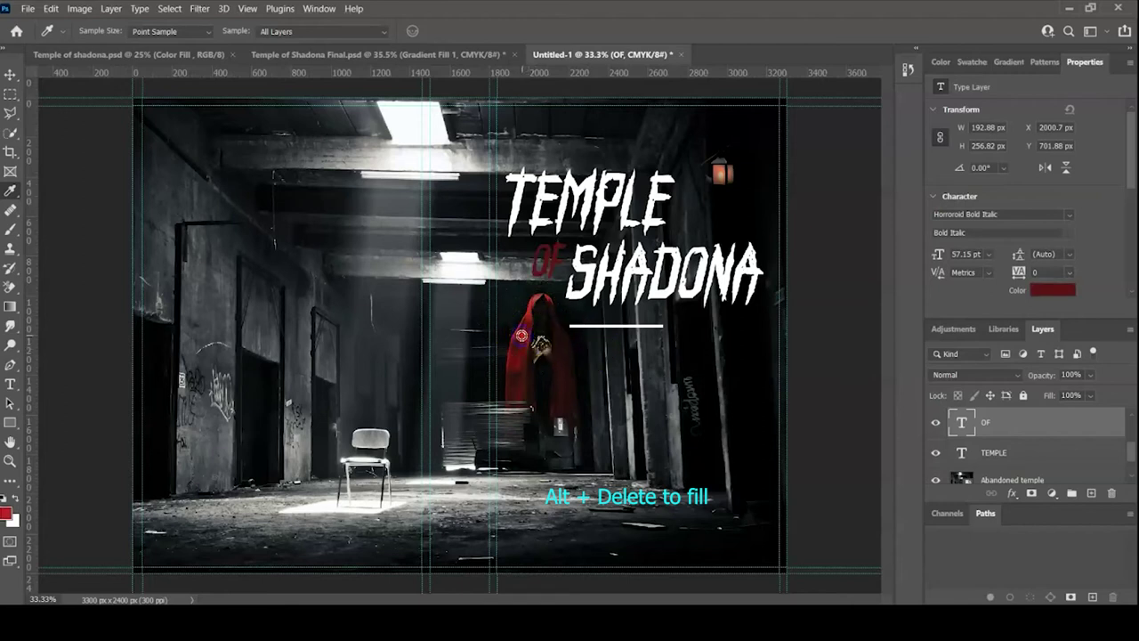
key("alt+Delete")
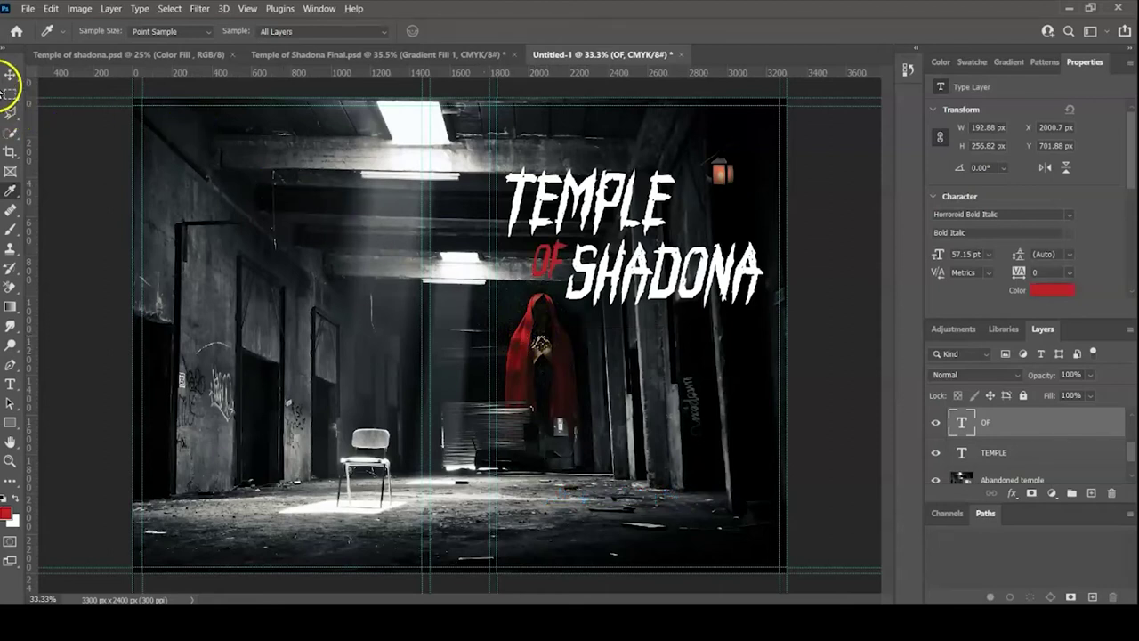
left_click(9, 75)
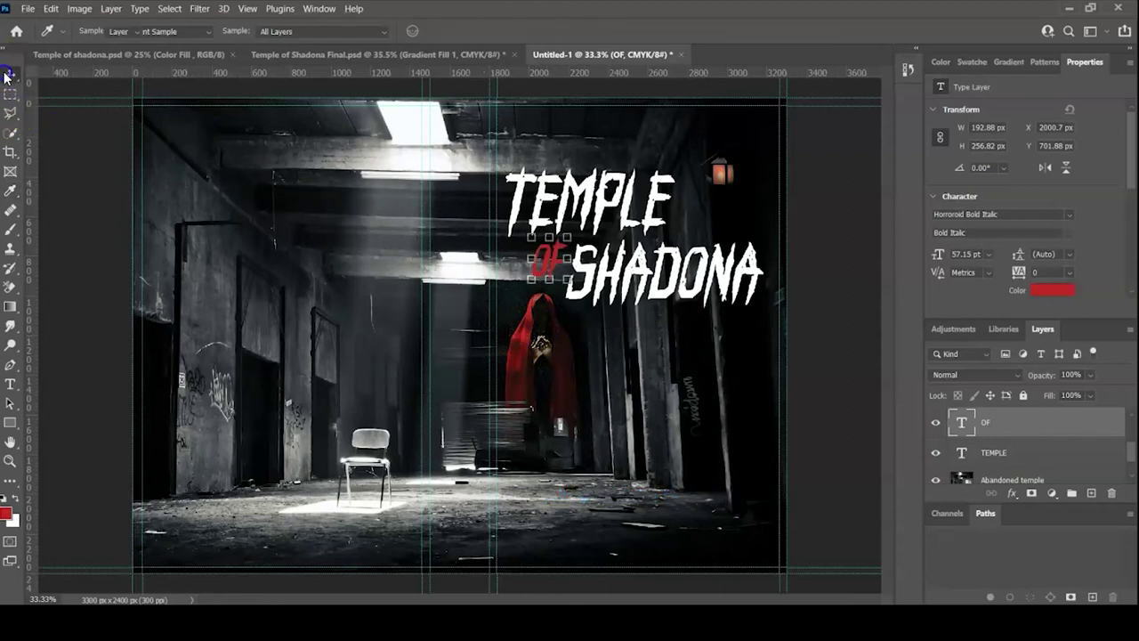
left_click(627, 398)
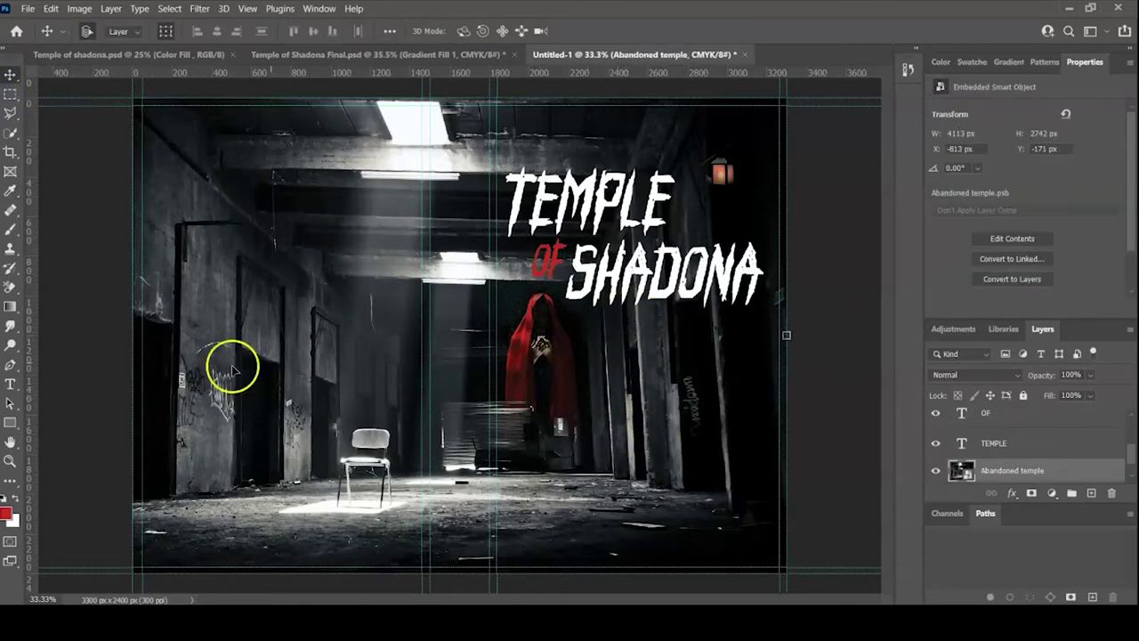
- Add the text line 'A NOVEL' below the hooded figure
left_click(11, 384)
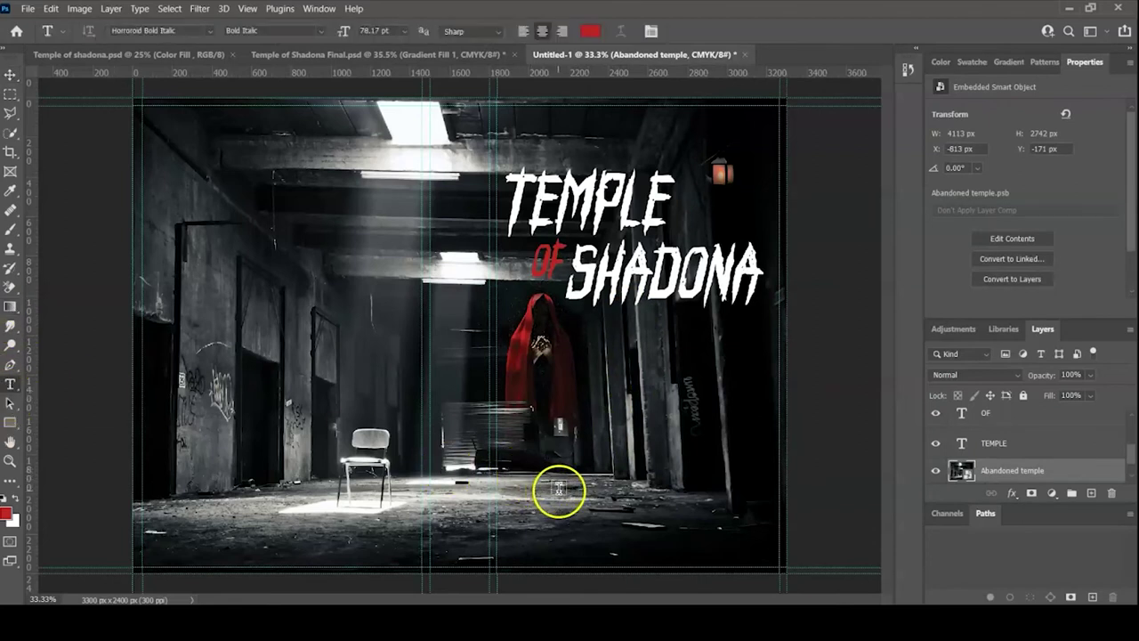
left_click(560, 490)
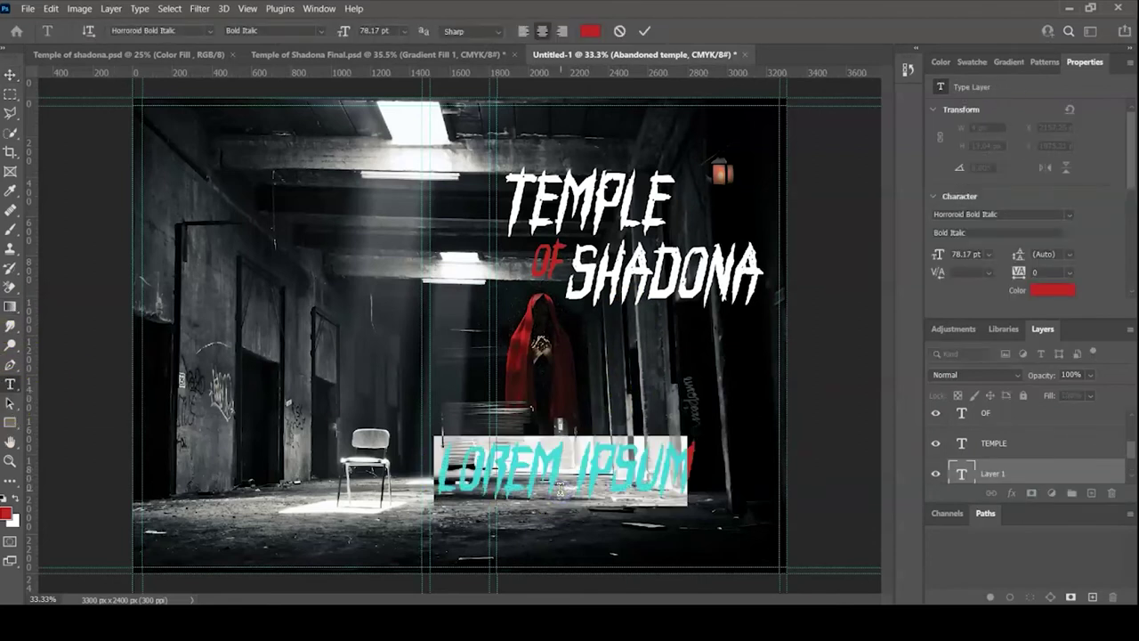
type("A")
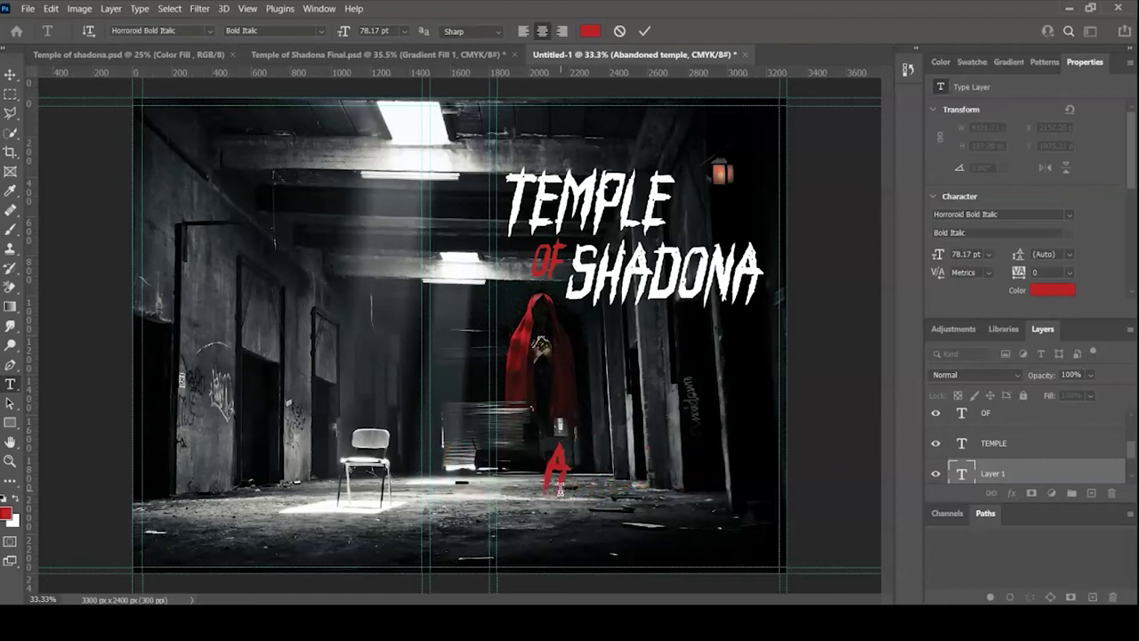
type(" NOVEL")
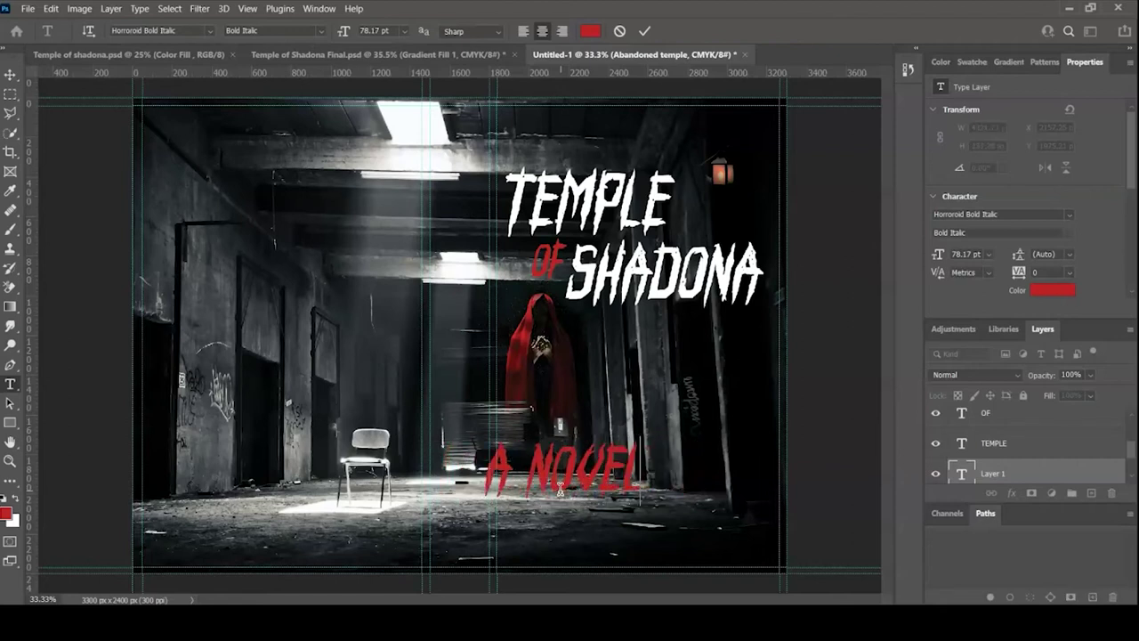
left_click(645, 32)
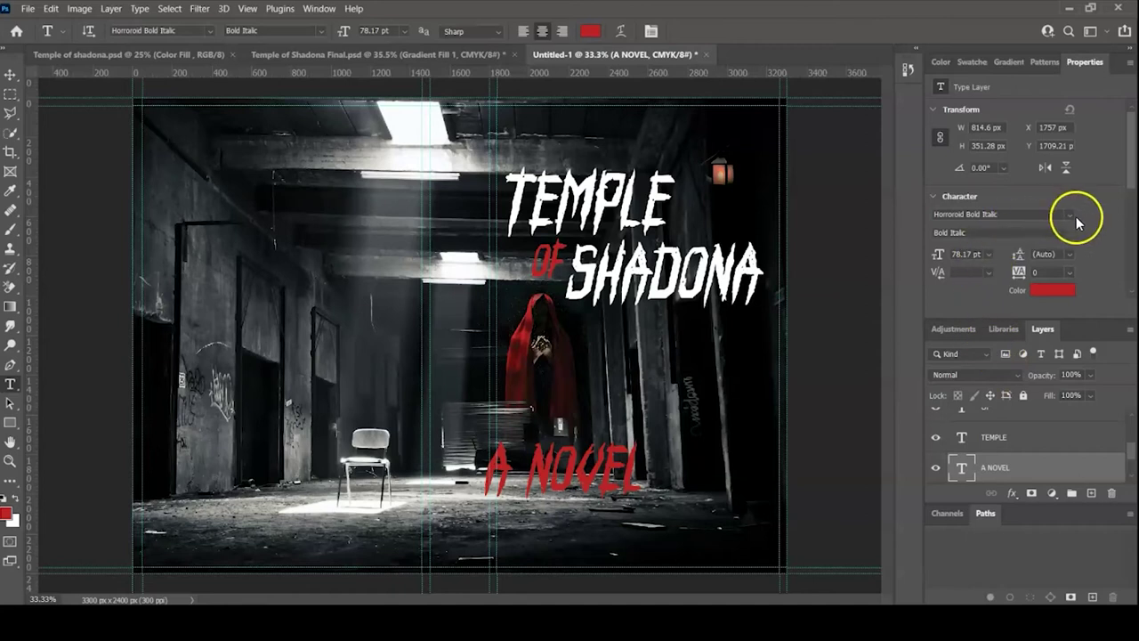
- Set A NOVEL in Centaur, then shrink it and move it lower on the cover
left_click(1073, 216)
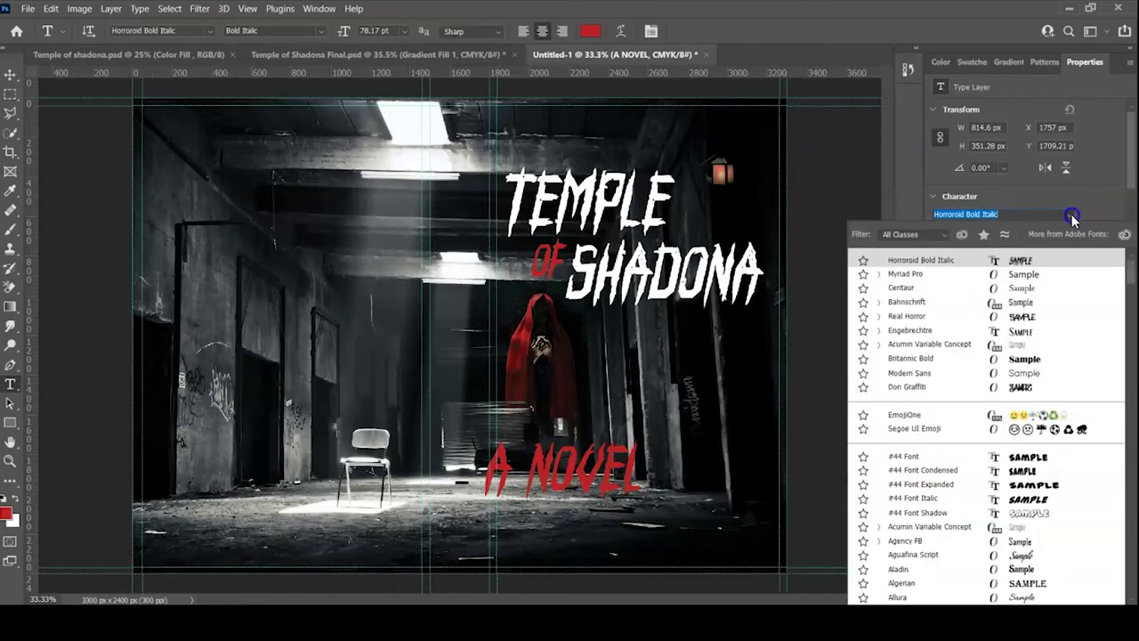
left_click(917, 288)
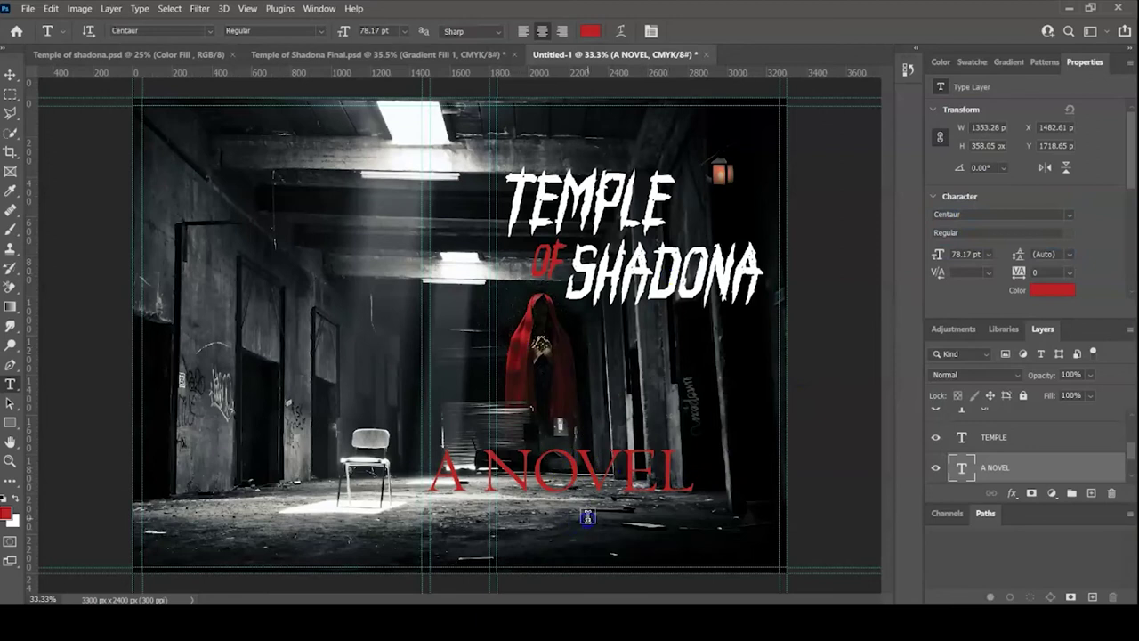
key("v")
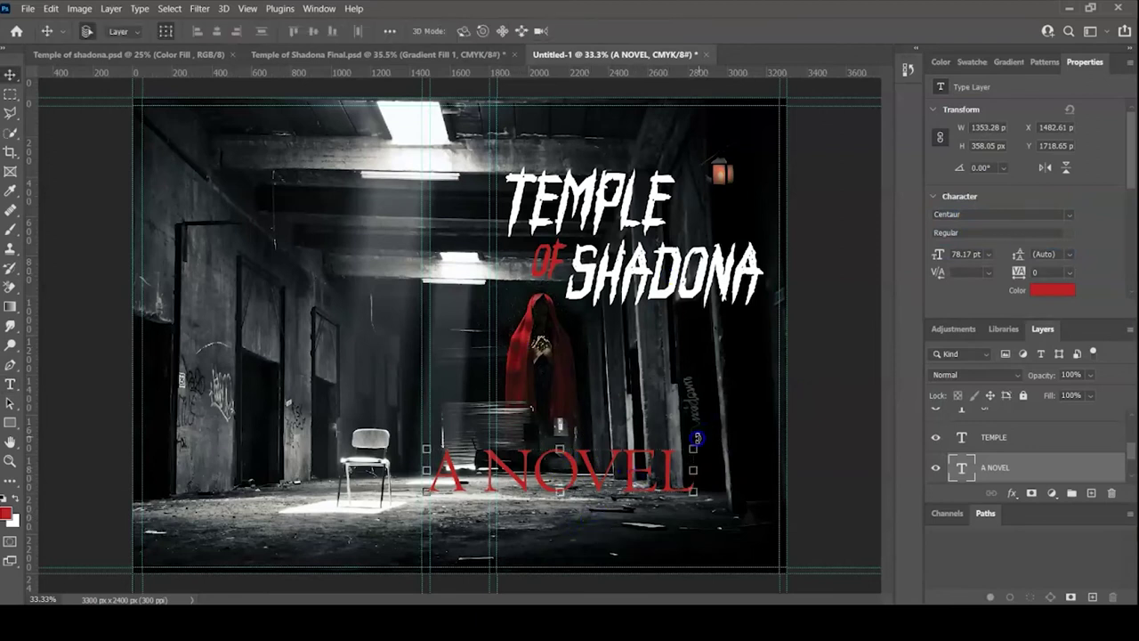
left_click_drag(692, 447, 646, 523)
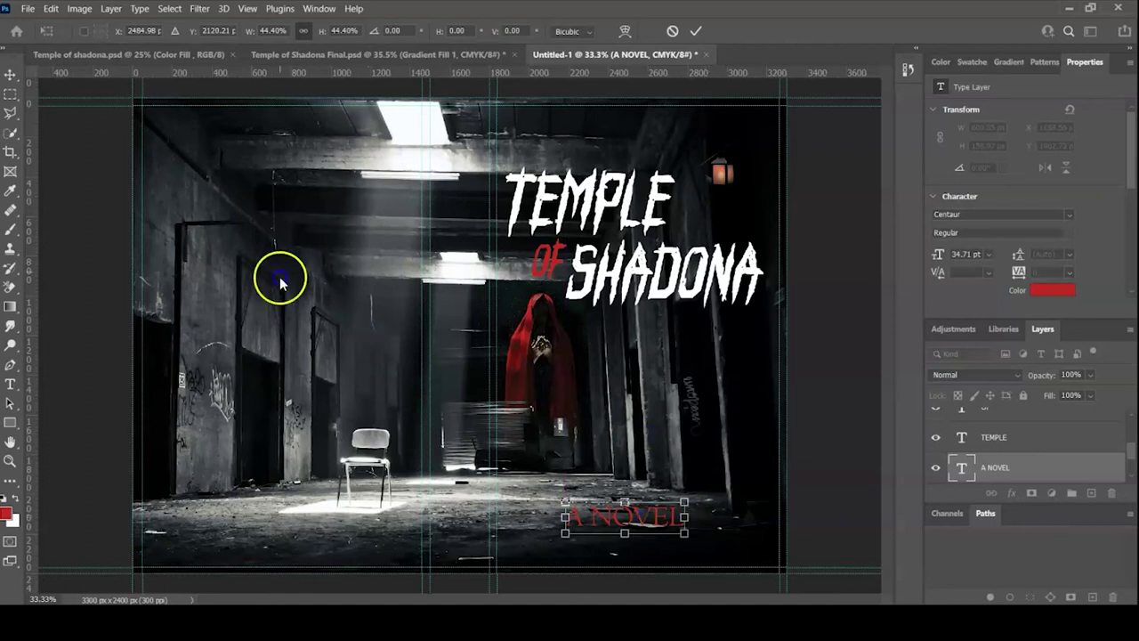
- Apply the A NOVEL resize and fill its text with a salmon red sampled from the image
left_click(693, 34)
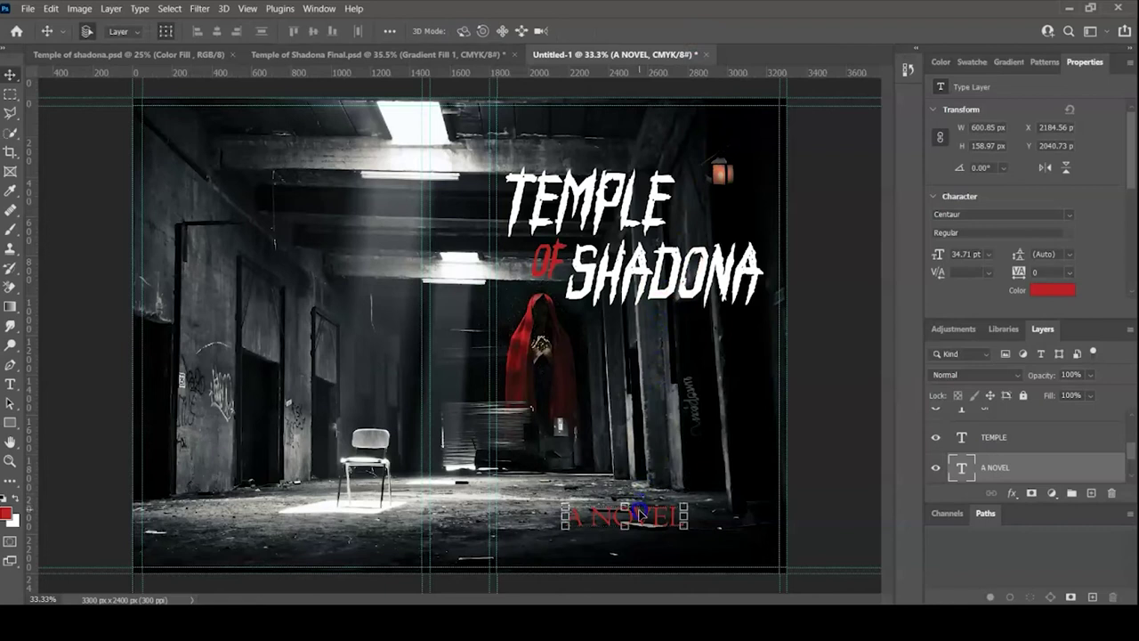
double_click(639, 516)
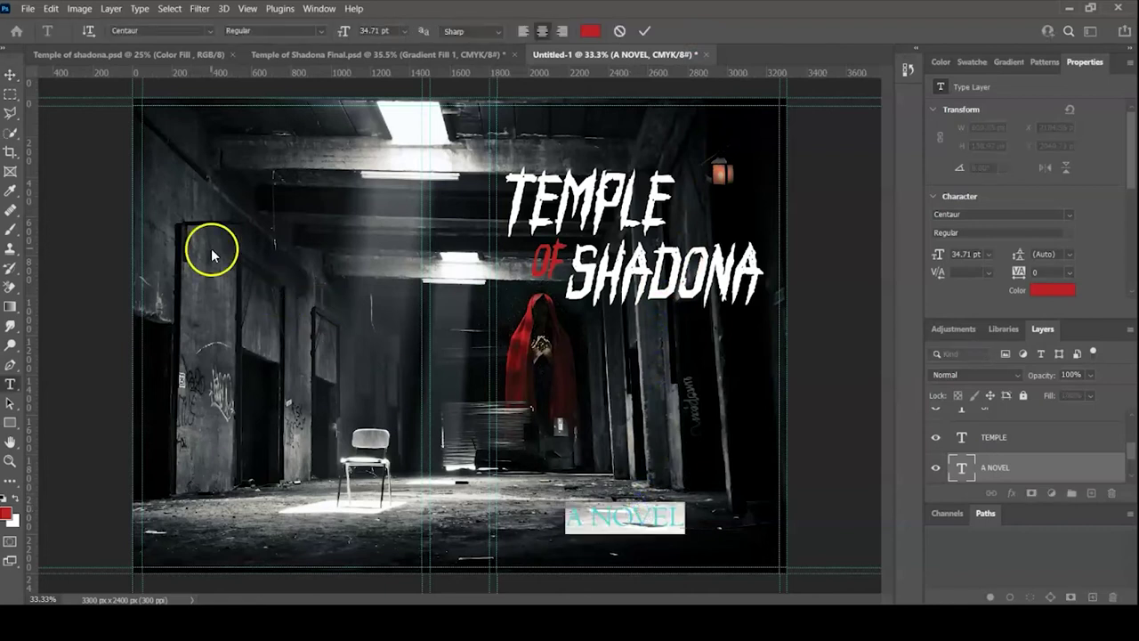
left_click(10, 192)
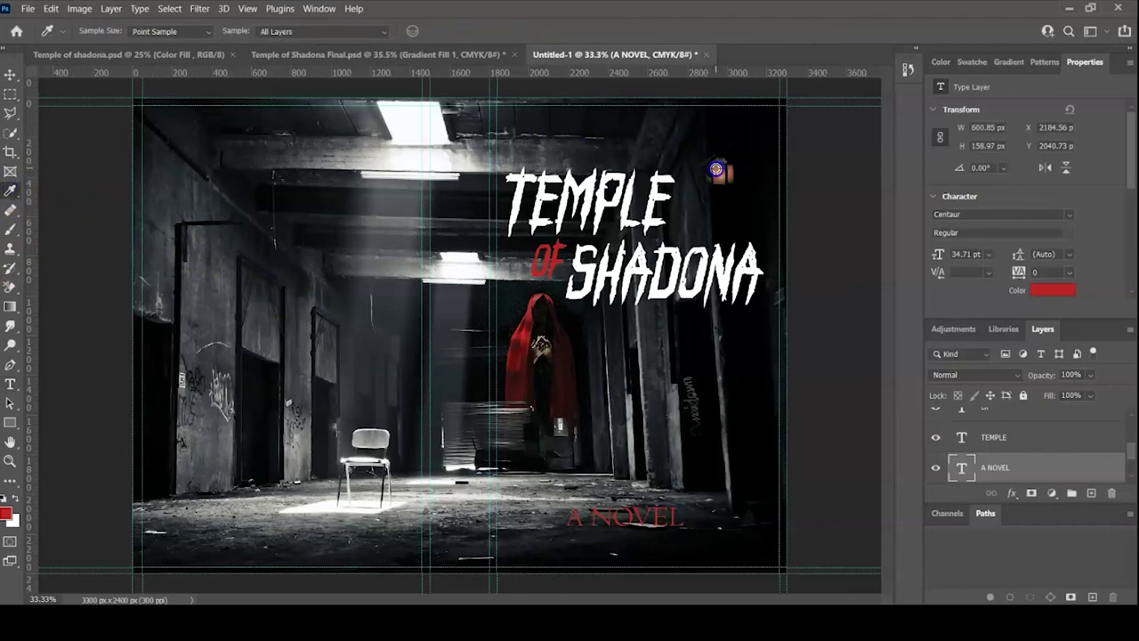
key("alt+Delete")
key("alt+Delete")
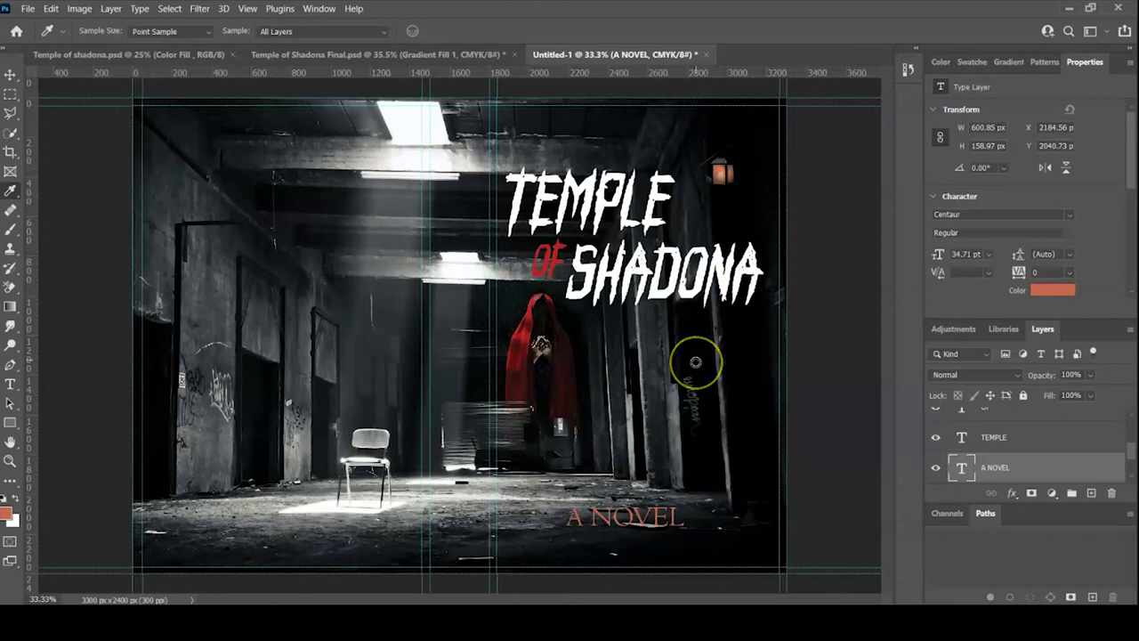
- Raise the A NOVEL colour's brightness to 84, commit it, and duplicate the line just below
left_click(9, 75)
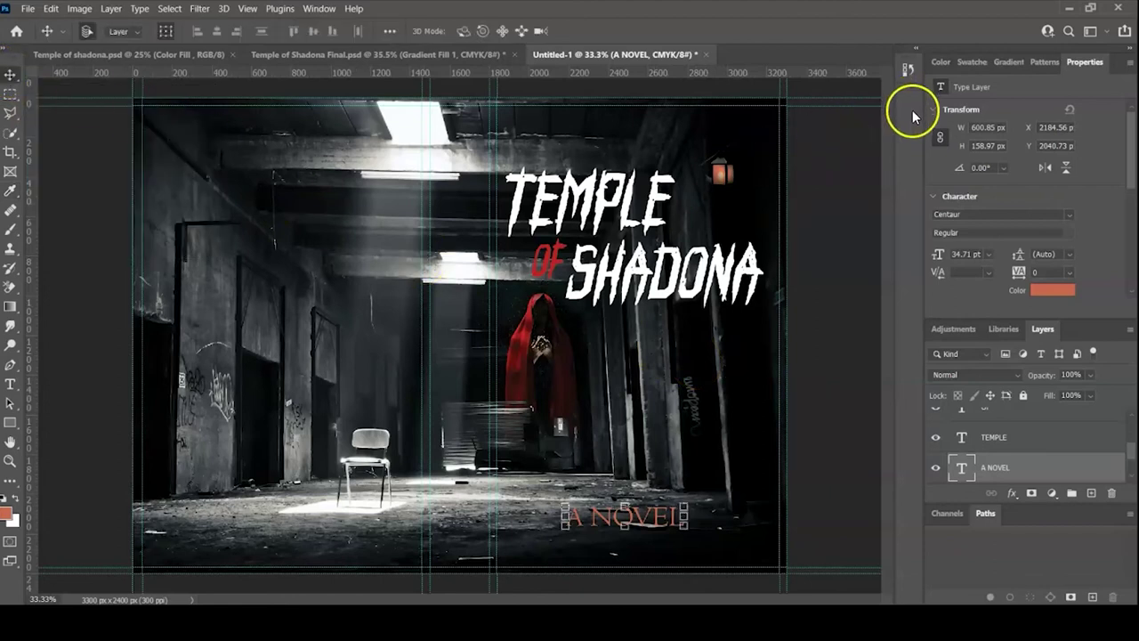
left_click(832, 467)
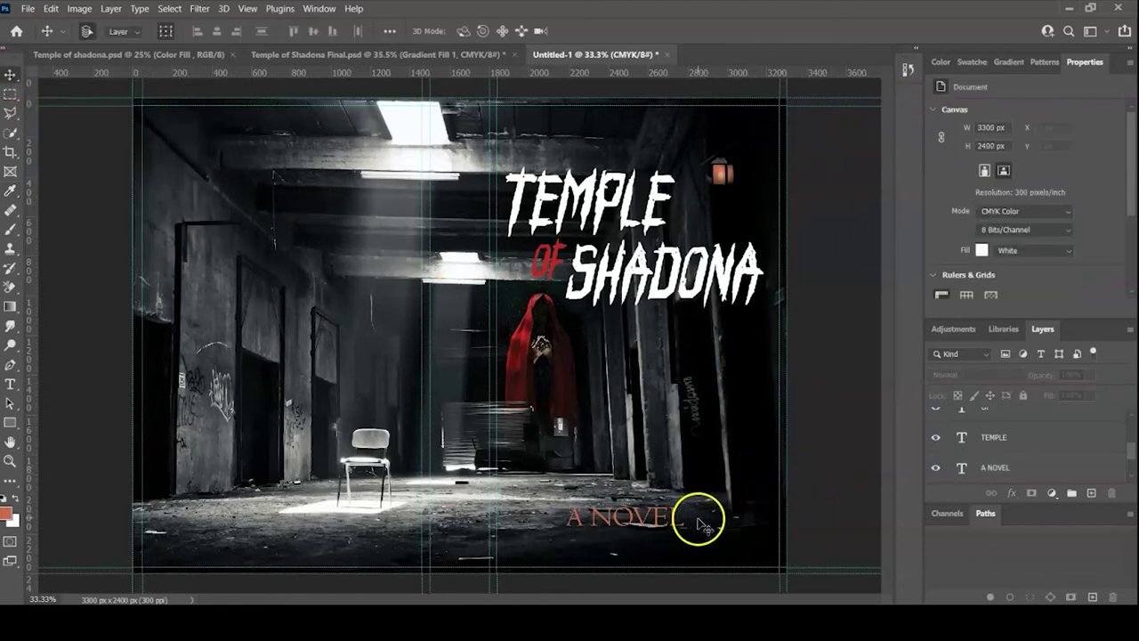
double_click(642, 521)
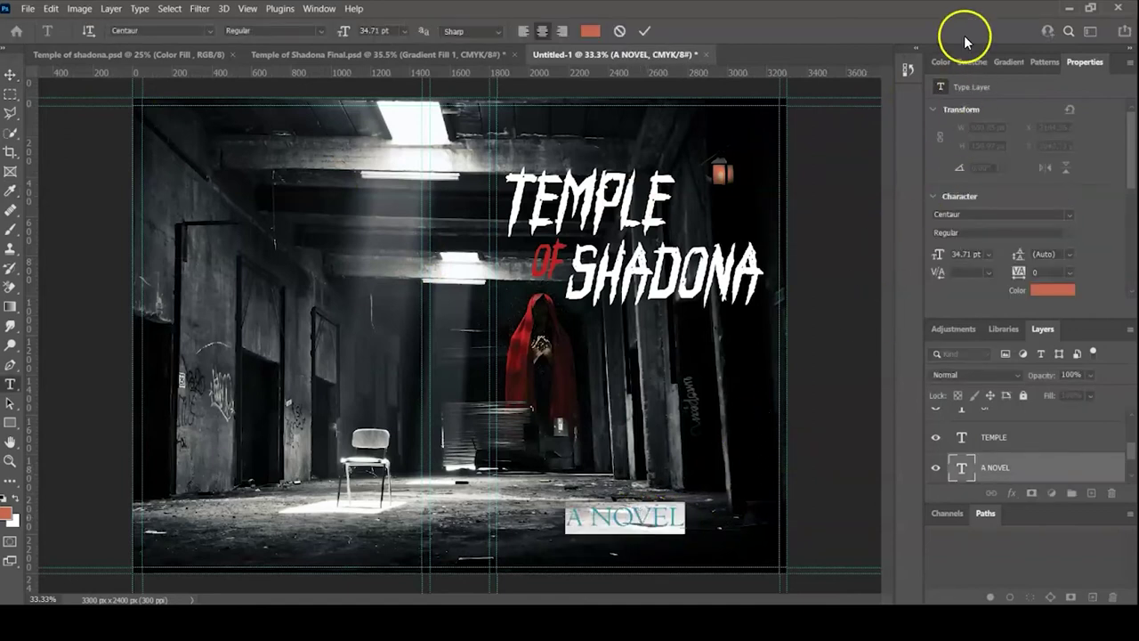
left_click(945, 61)
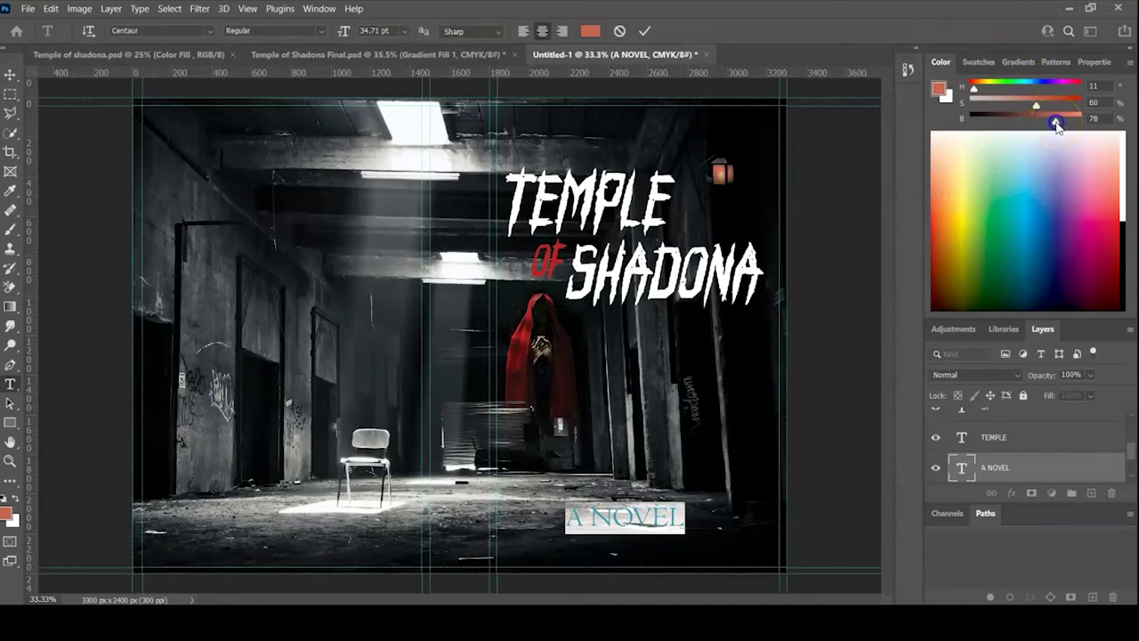
left_click_drag(1055, 125, 1062, 120)
key("ctrl+Return")
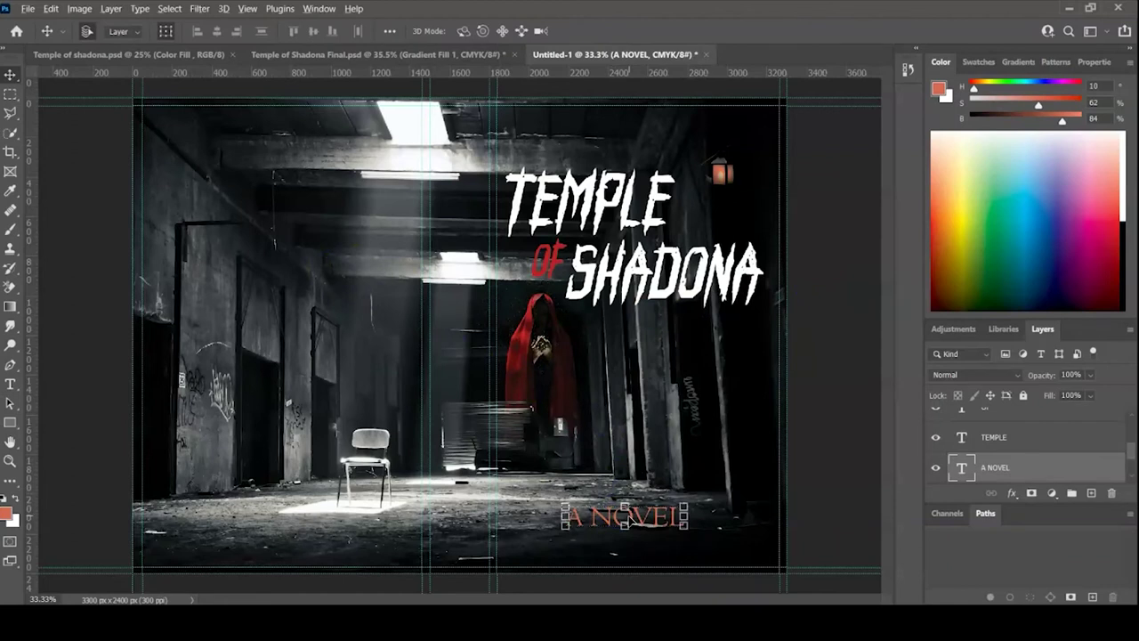
left_click_drag(630, 519, 622, 549)
- Replace the duplicated line's text with the author's name and commit it as its own layer
double_click(617, 545)
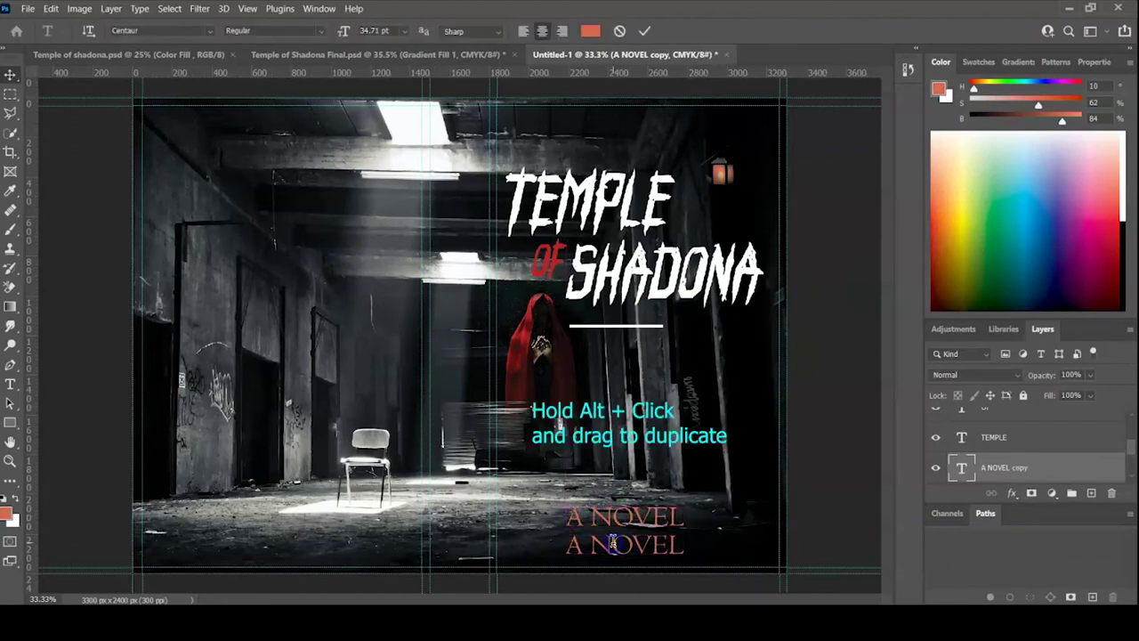
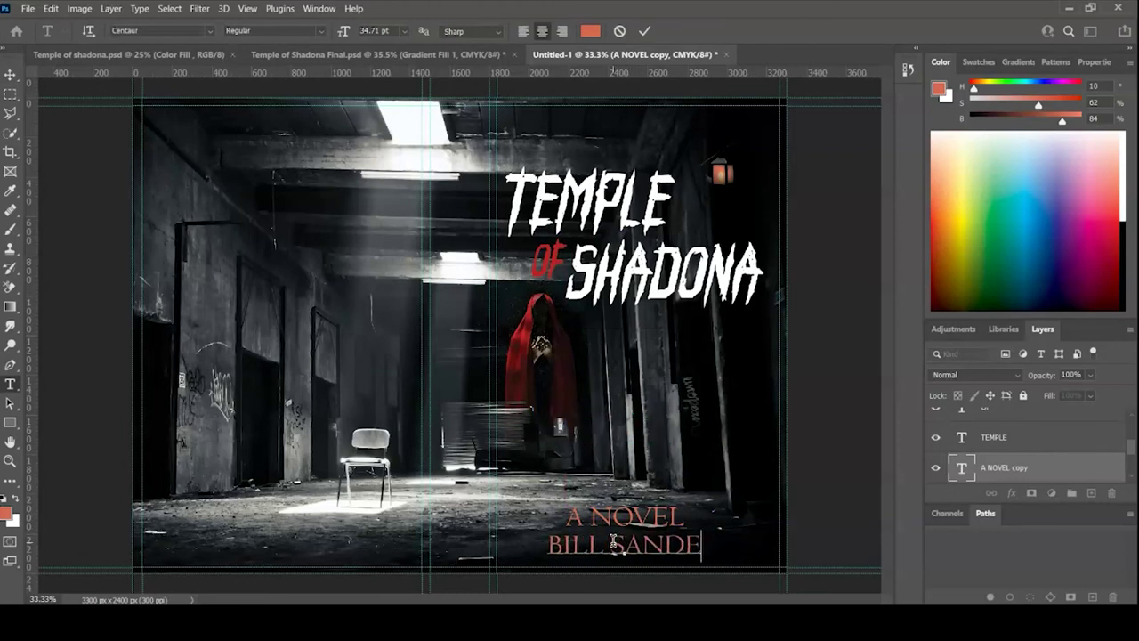
left_click(618, 543)
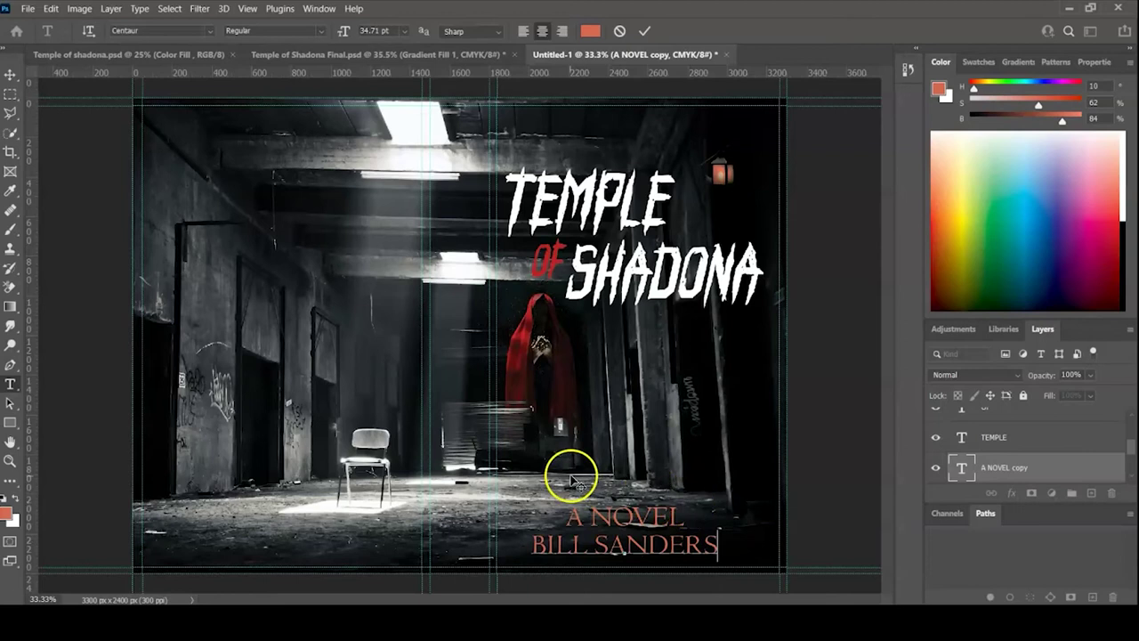
left_click(647, 33)
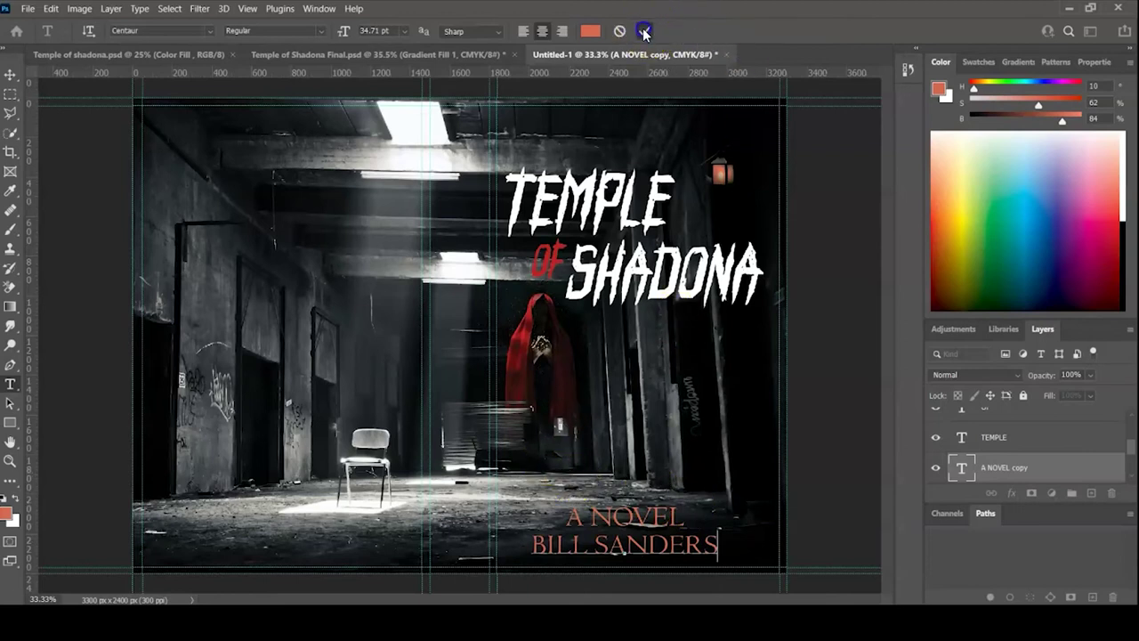
key("v")
left_click(815, 486)
left_click(654, 551)
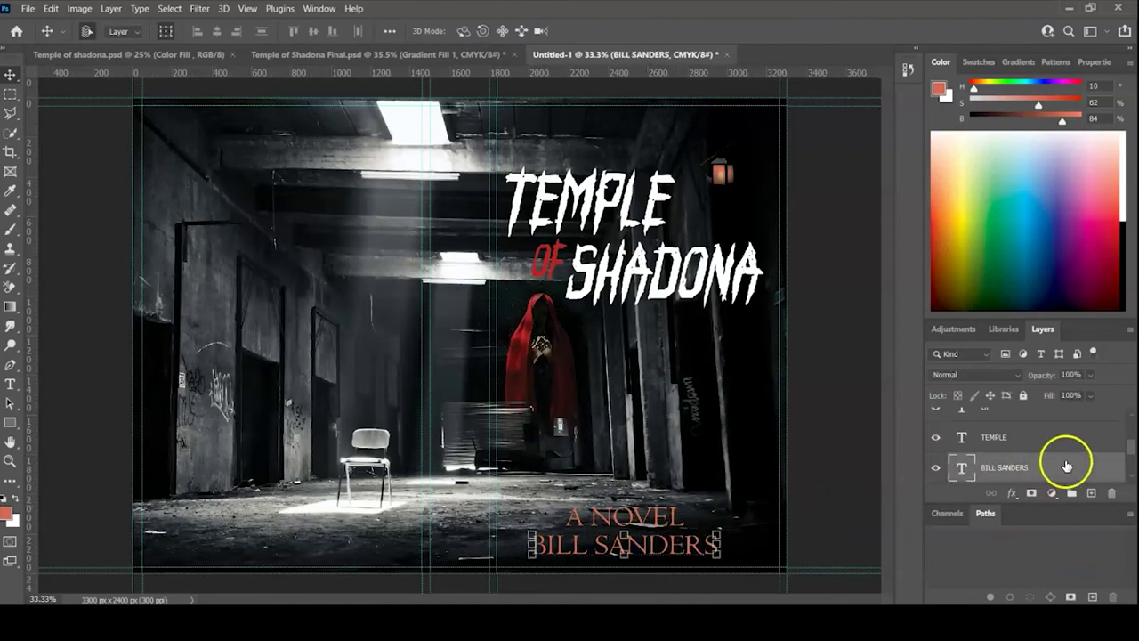
- Group the A NOVEL through SHADONA layers as 'Cover Title' and add a Drop Shadow effect
scroll(1130, 454, "down", 2)
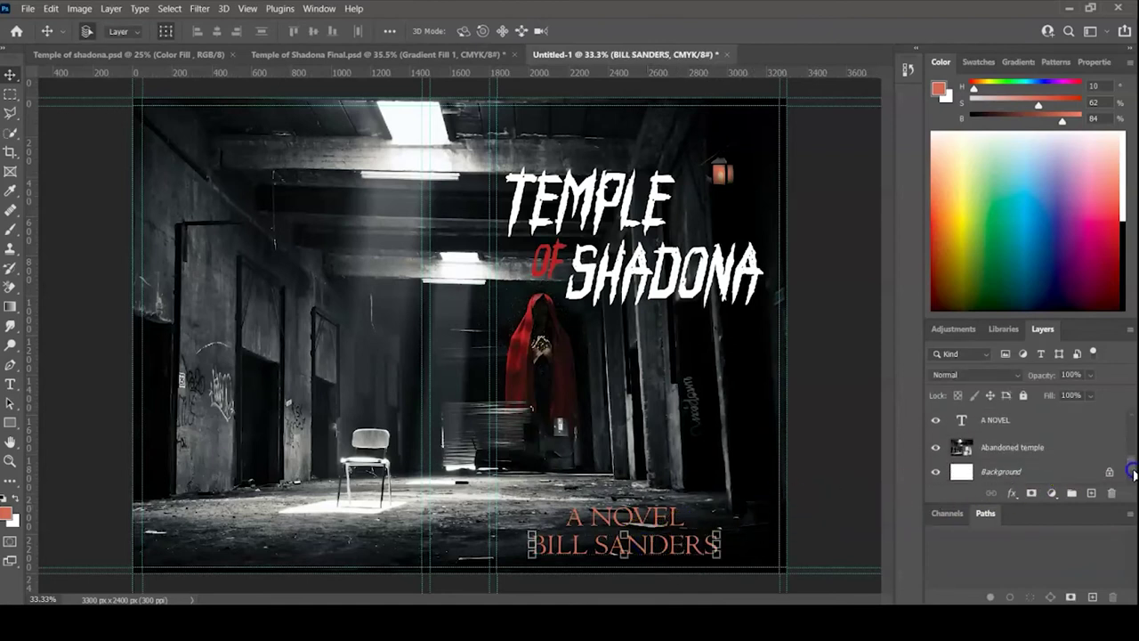
scroll(1128, 453, "up", 2)
left_click(1127, 452)
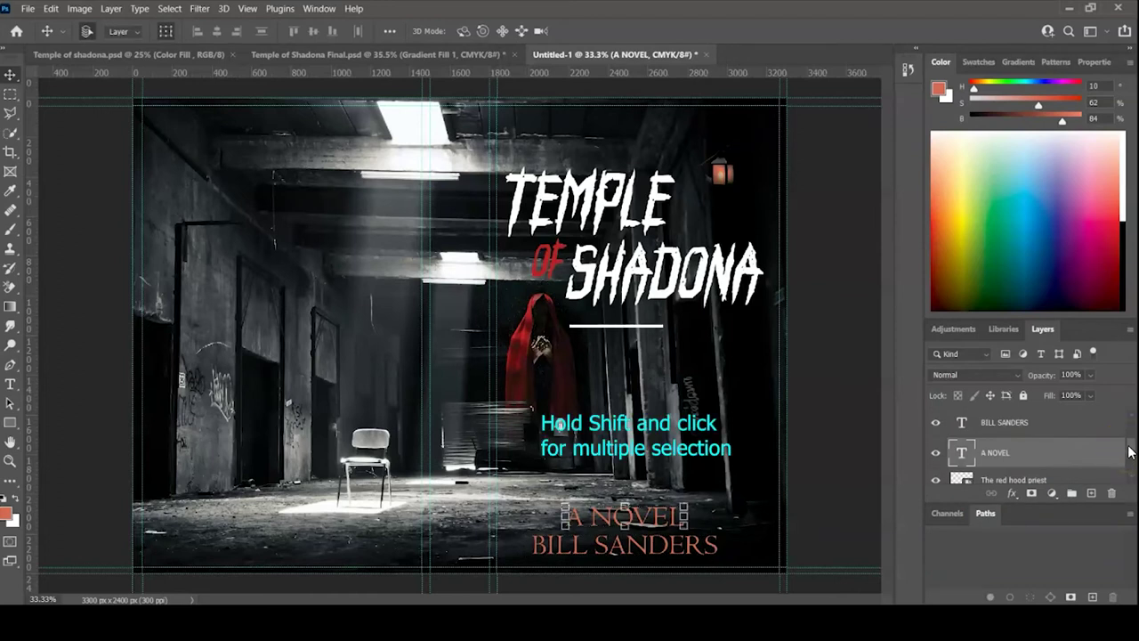
scroll(1128, 452, "up", 5)
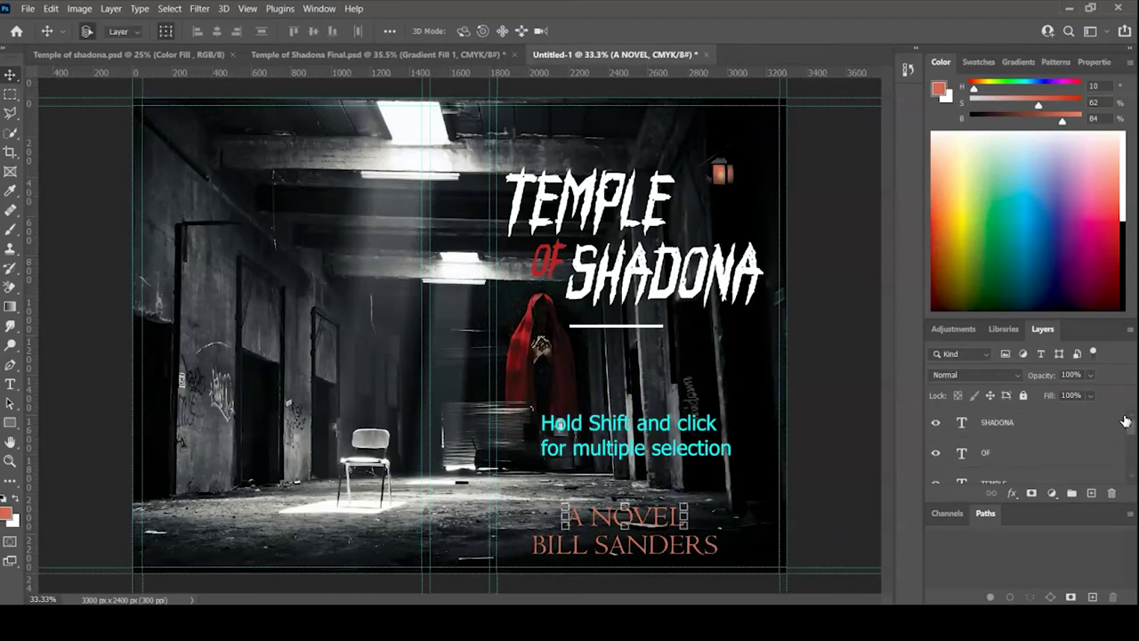
left_click(1017, 421, "shift")
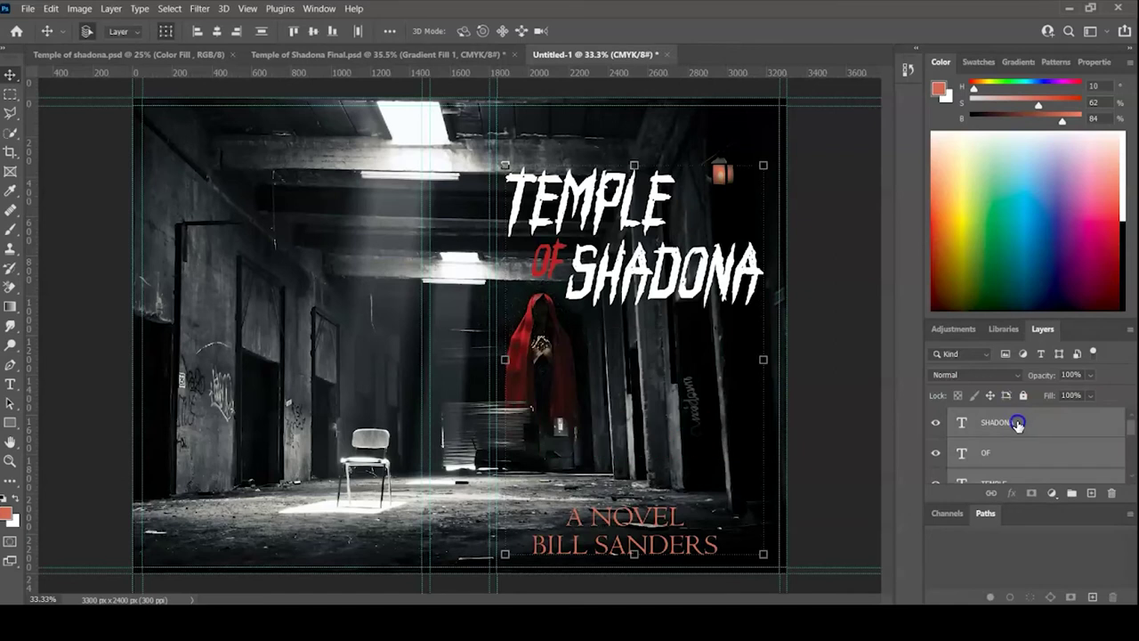
key("ctrl+g")
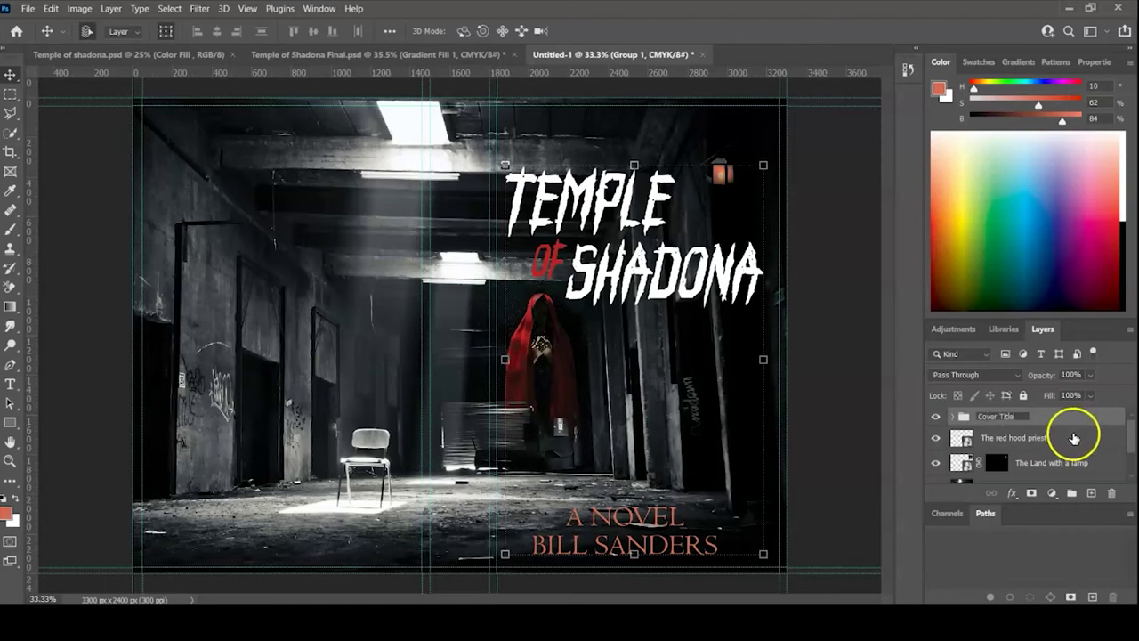
left_click(1130, 470)
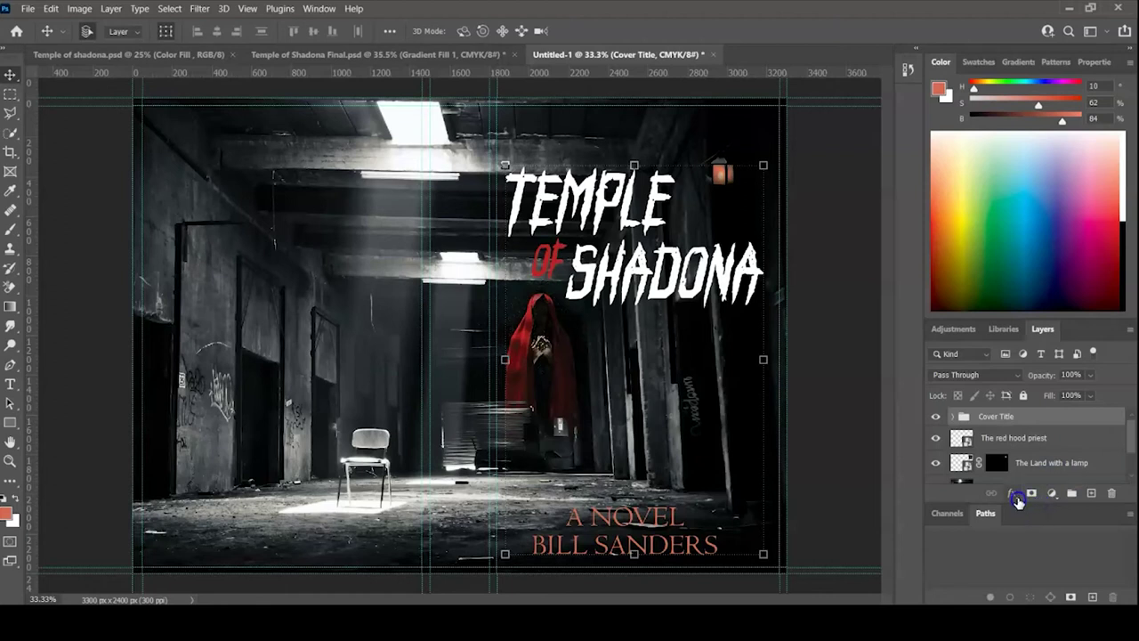
left_click(1014, 495)
left_click(1026, 489)
- Set the Cover Title drop shadow to 17 px distance, 0% spread, 0 px size, and apply it
left_click_drag(882, 230, 864, 358)
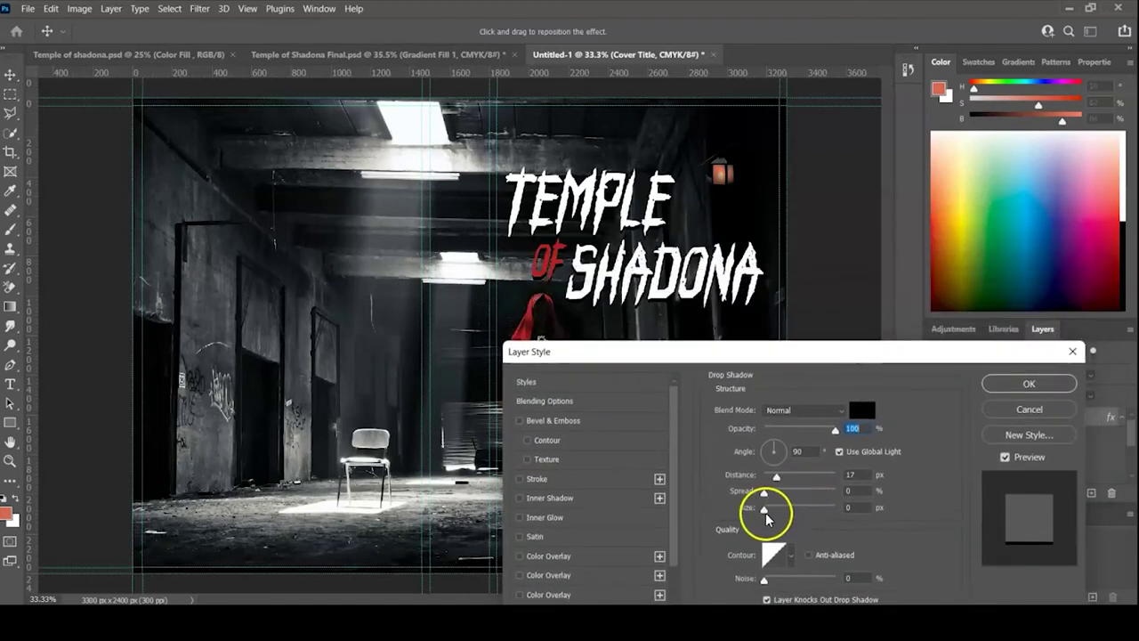
left_click_drag(764, 514, 853, 532)
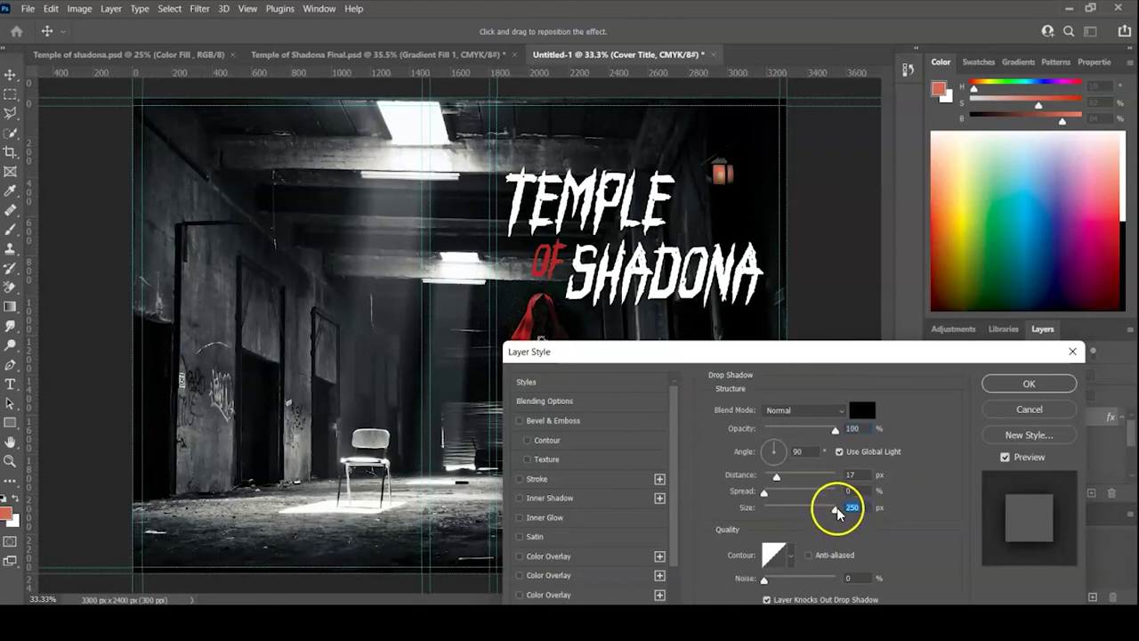
mouse_move(837, 511)
left_mouse_down()
mouse_move(763, 504)
mouse_move(839, 496)
left_mouse_up()
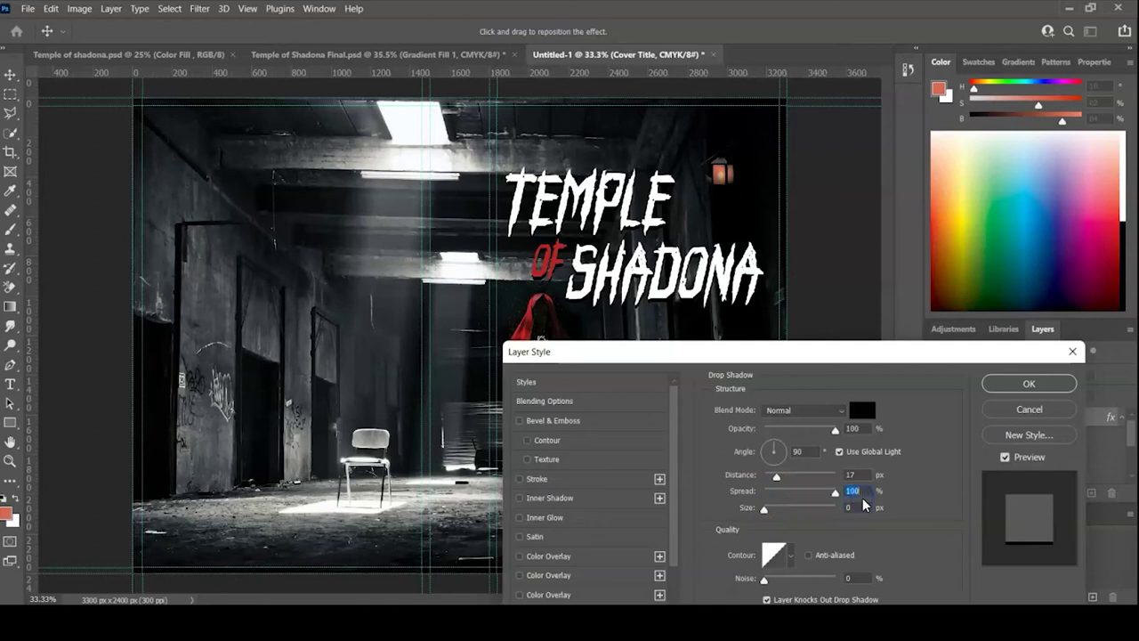
mouse_move(834, 492)
left_mouse_down()
mouse_move(817, 496)
mouse_move(839, 478)
mouse_move(823, 481)
left_mouse_up()
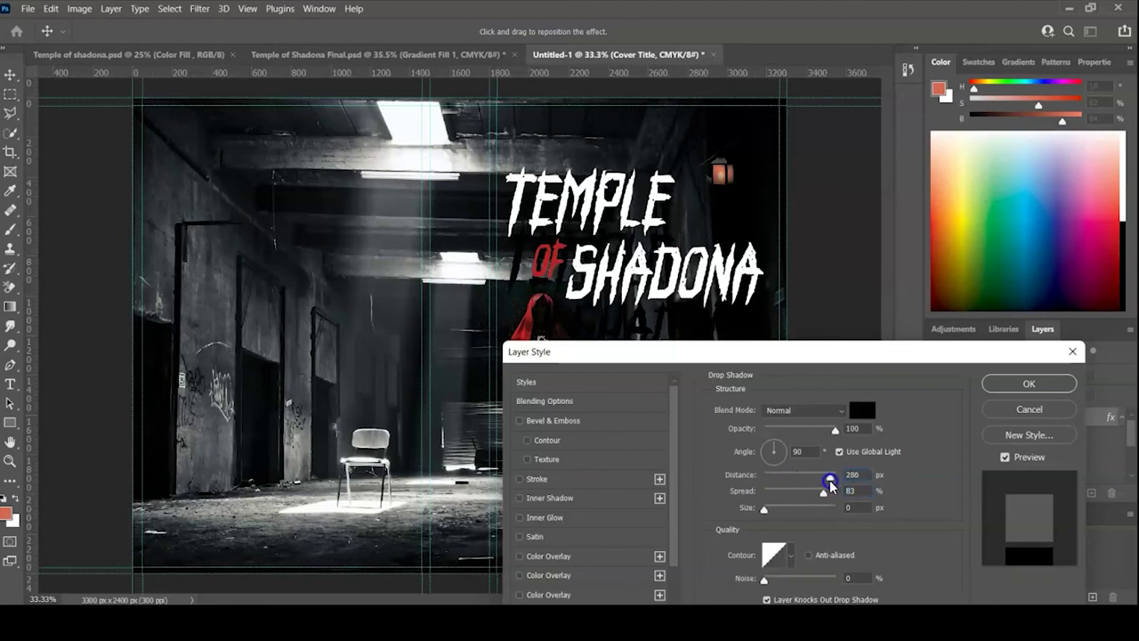
left_click_drag(822, 481, 764, 500)
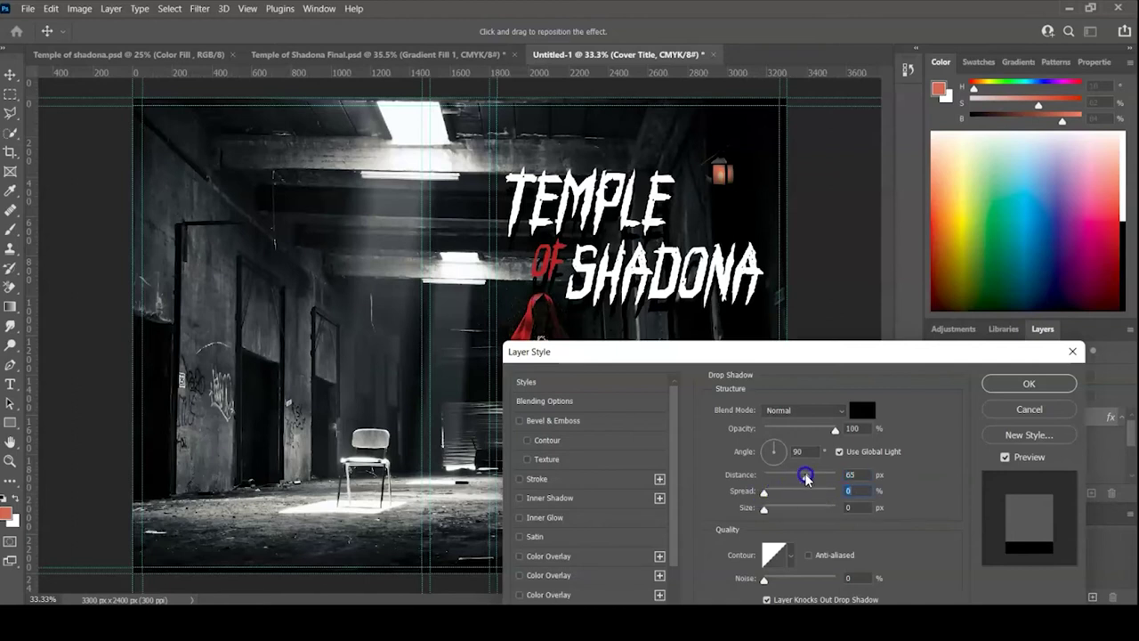
left_click_drag(807, 477, 776, 483)
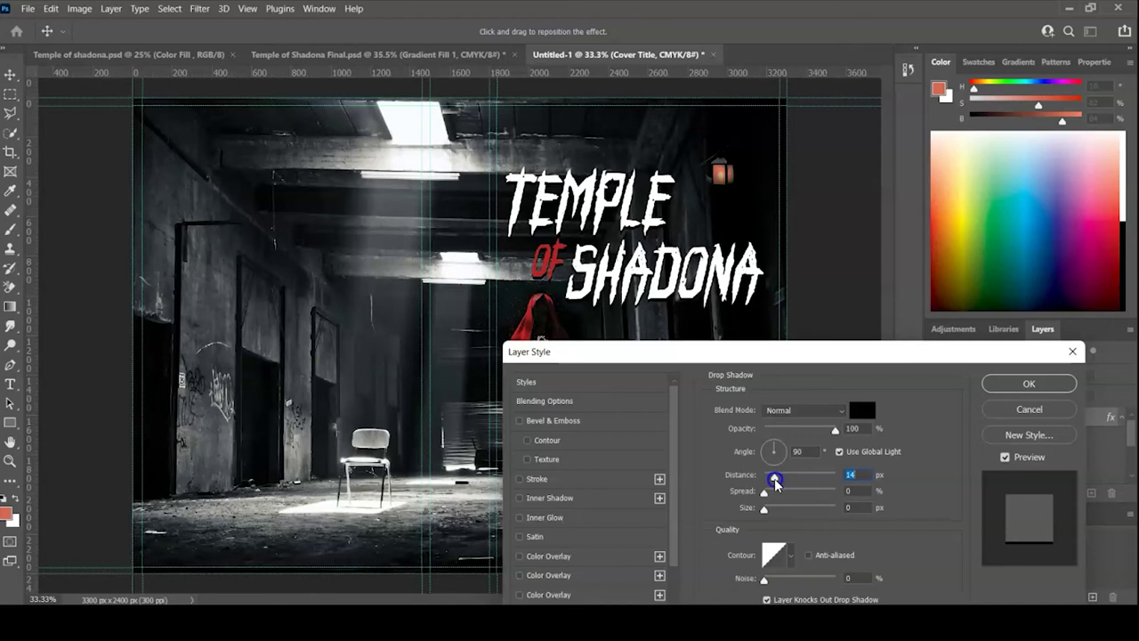
left_click_drag(775, 481, 777, 483)
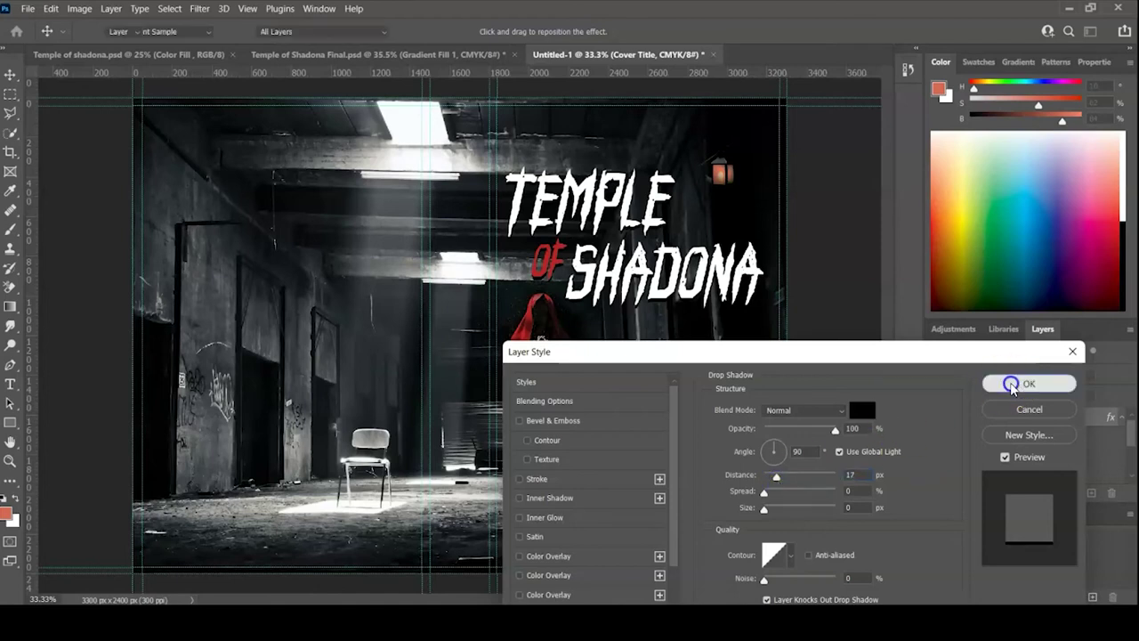
left_click(1000, 382)
left_click(869, 416)
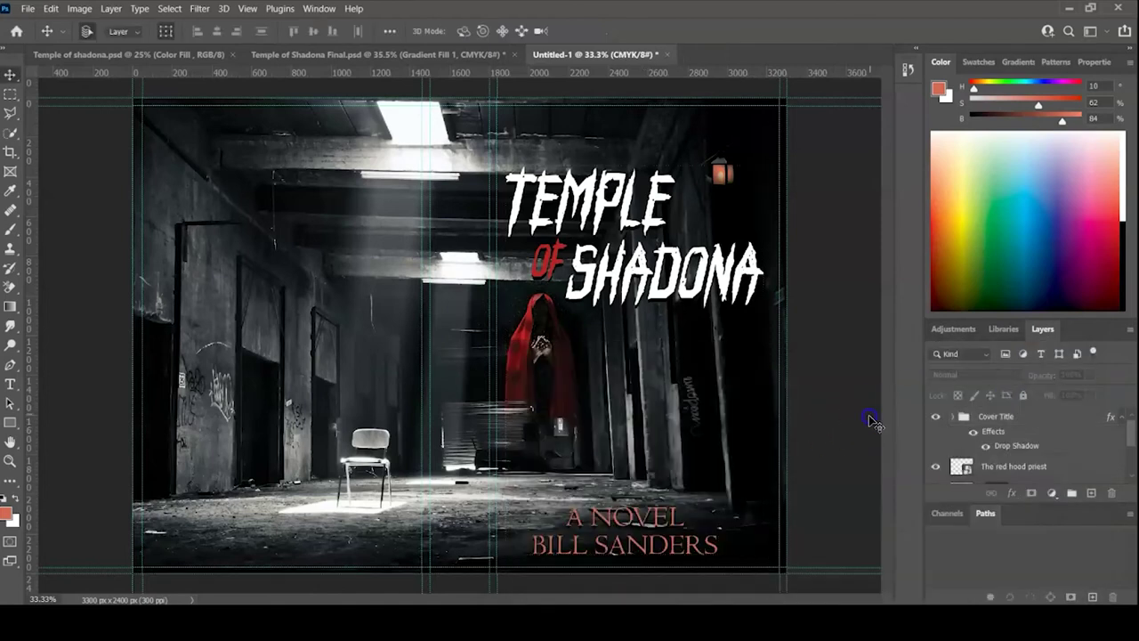
- Place a copy of the author's name at the top of the back cover
left_click(651, 549)
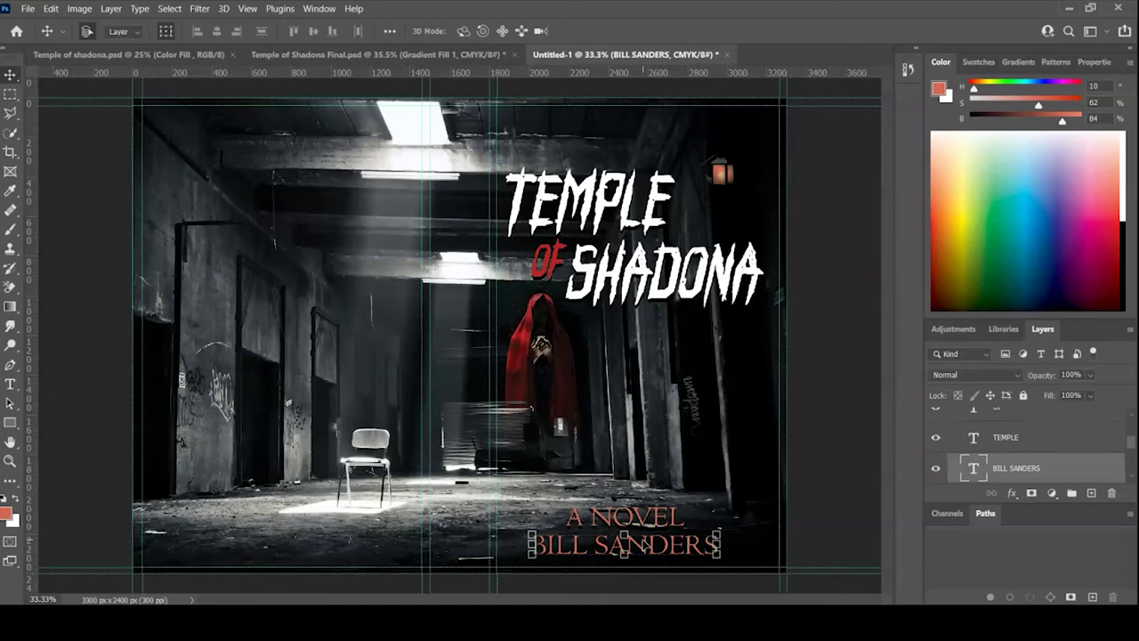
left_click_drag(647, 545, 301, 142)
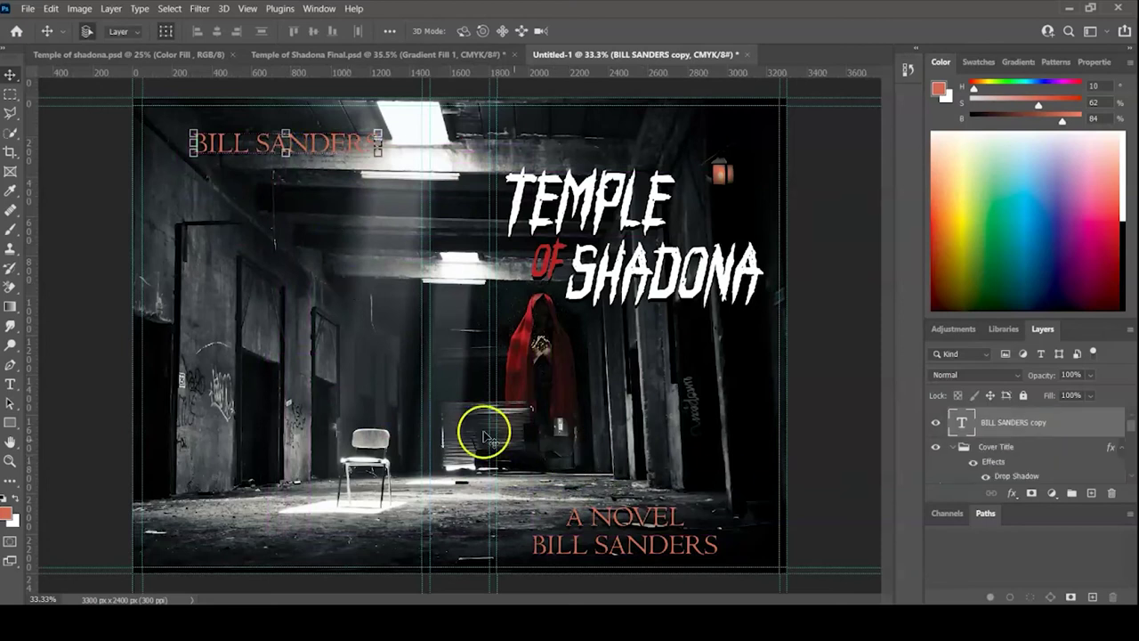
left_click(376, 396)
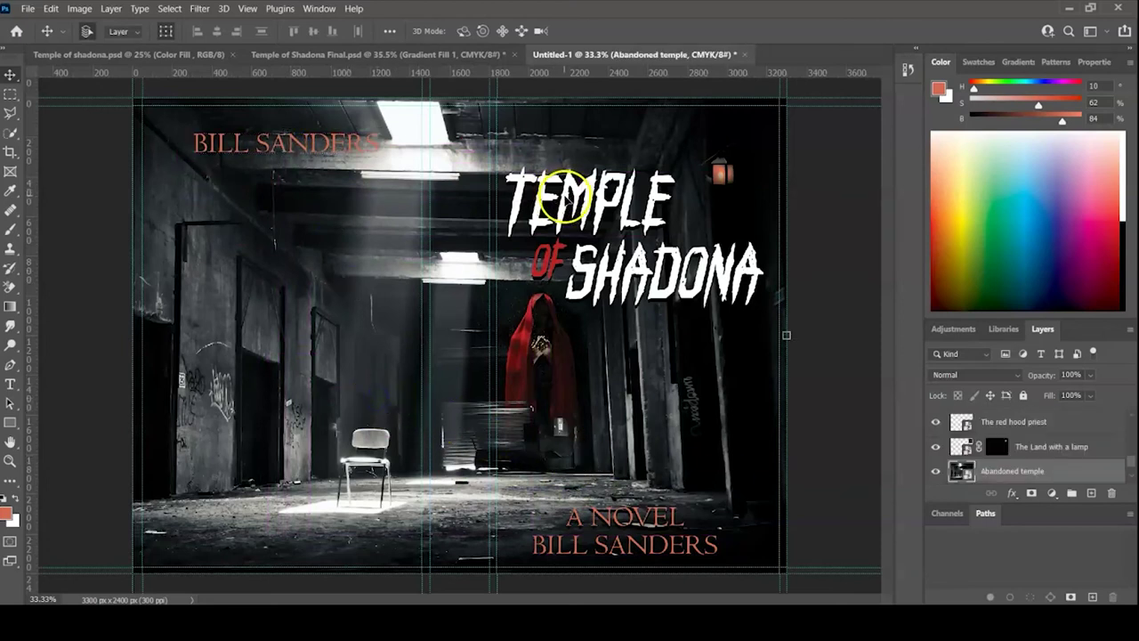
- Duplicate the TEMPLE, OF and SHADONA words onto the back cover in one line
left_click(563, 196)
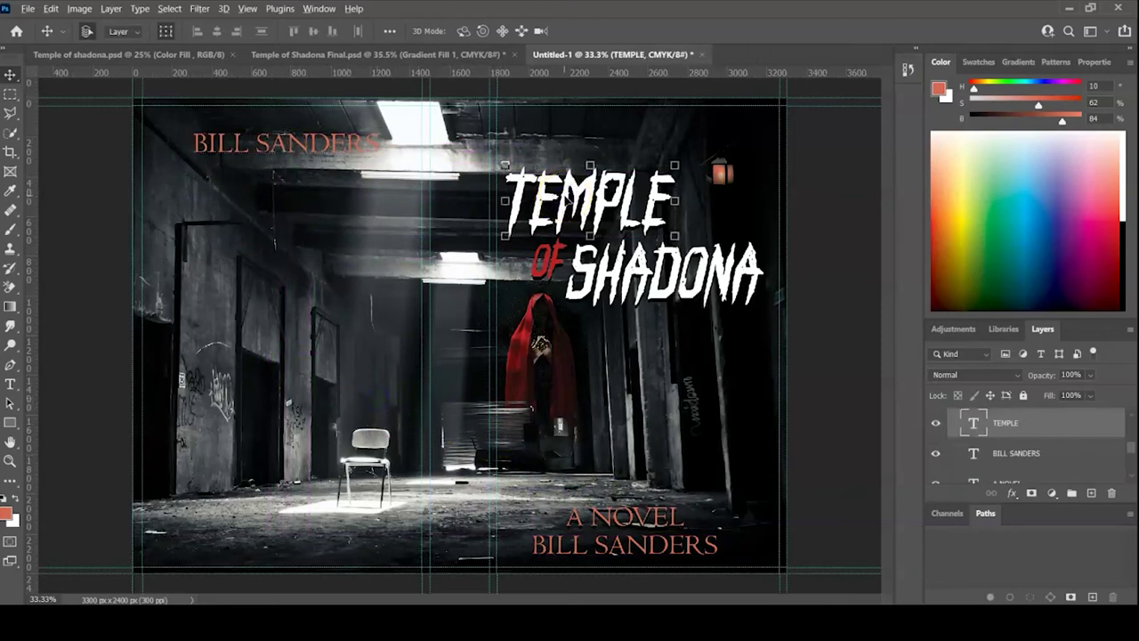
left_click_drag(566, 202, 167, 220)
left_click(541, 254)
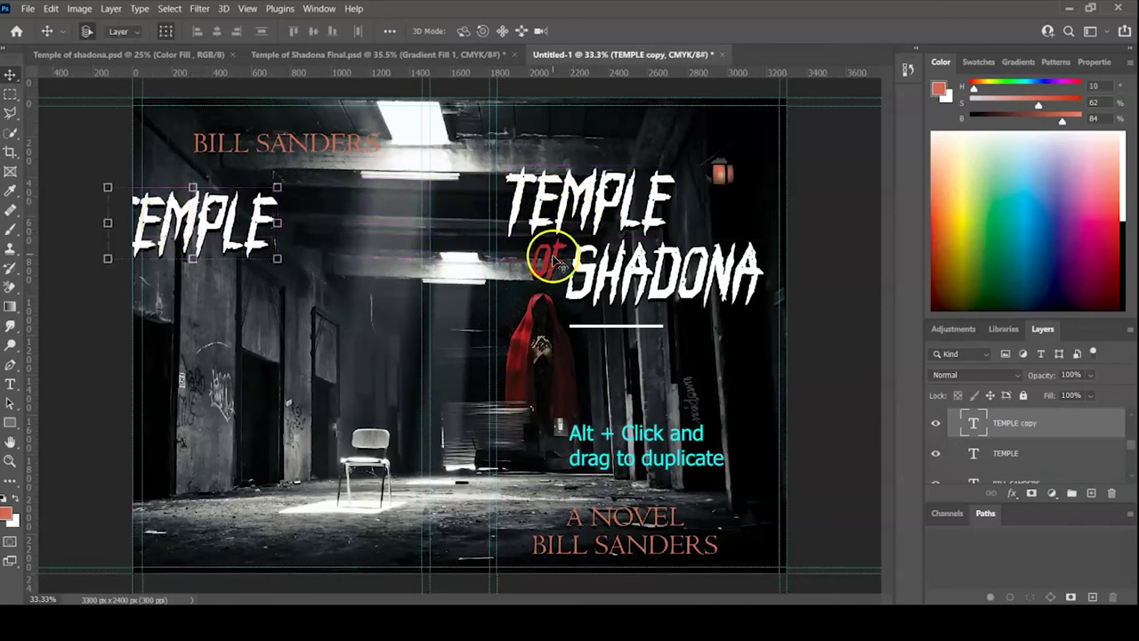
left_click_drag(554, 258, 308, 227)
left_click(638, 276)
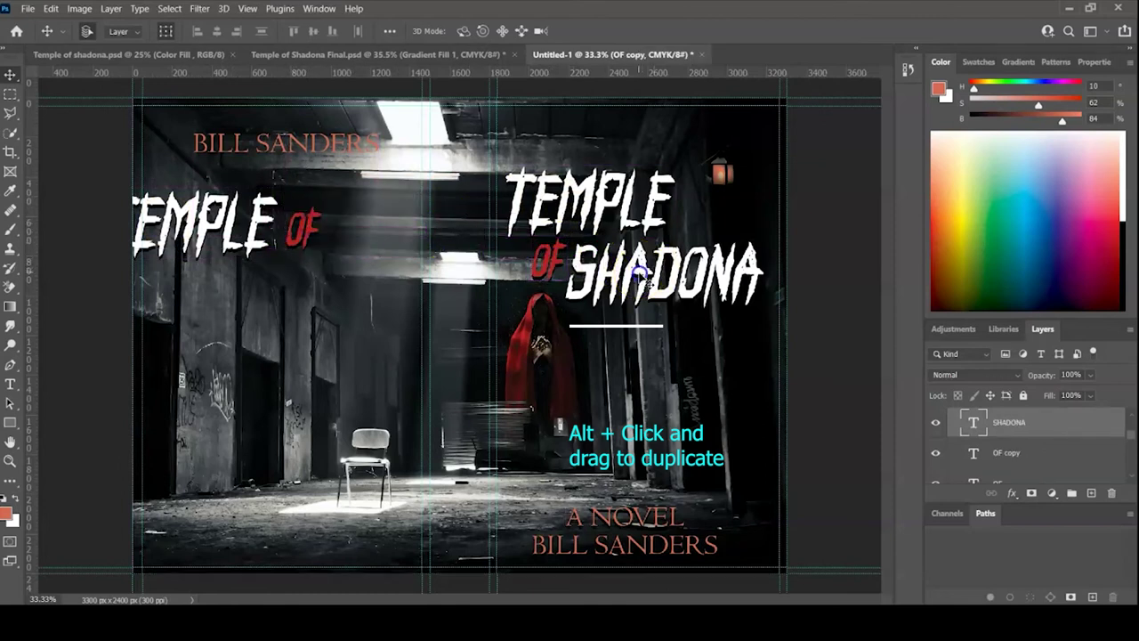
left_click_drag(639, 275, 406, 231)
- Scale the three back-cover title words down together and commit the resize
left_click(326, 222)
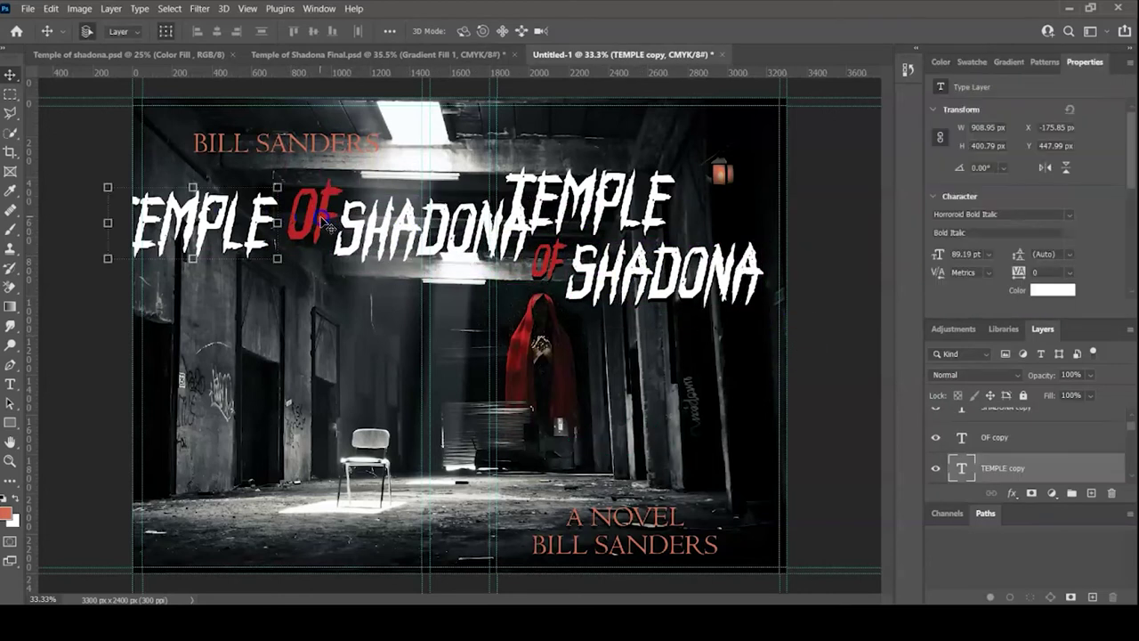
left_click(325, 222, "shift")
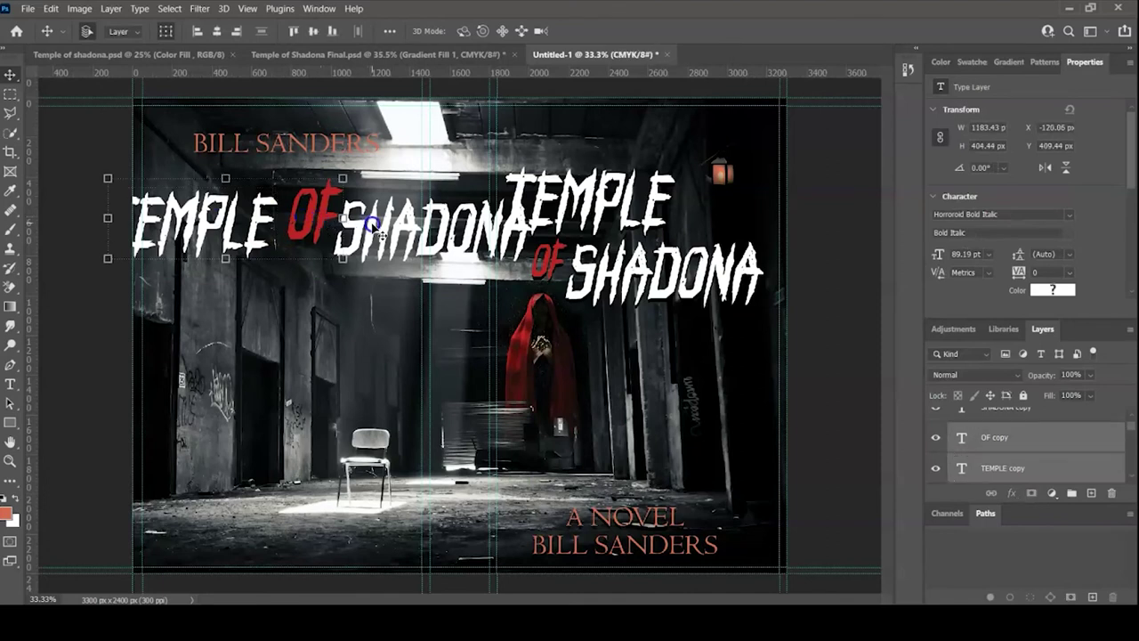
left_click(370, 224, "shift")
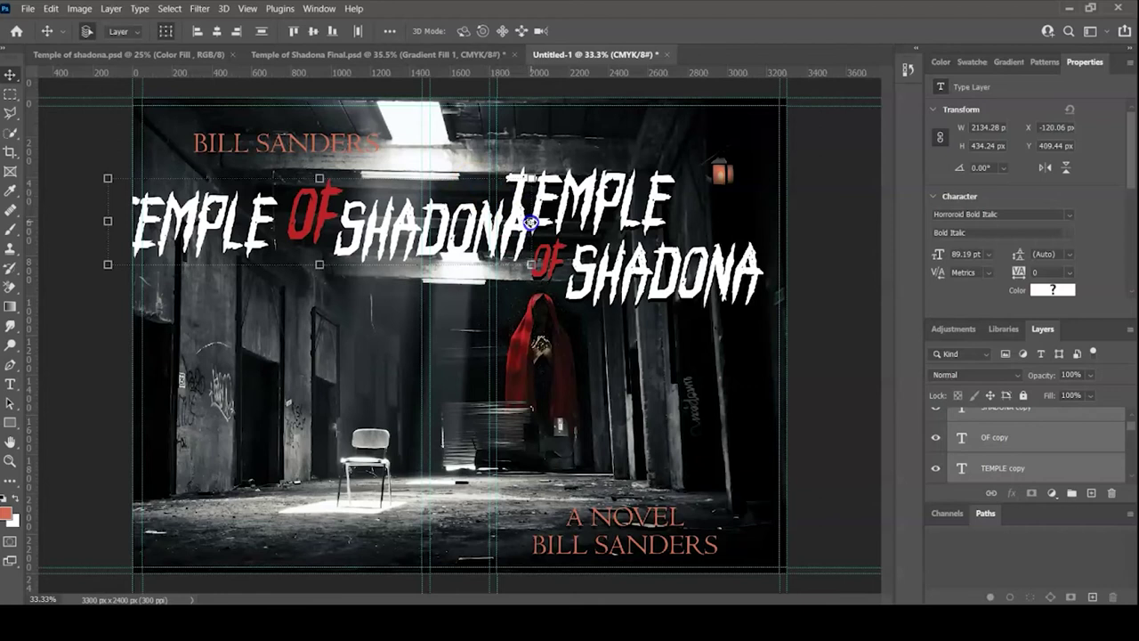
left_click_drag(530, 221, 394, 224)
left_click_drag(293, 237, 332, 227)
left_click(428, 222)
left_click_drag(428, 222, 335, 211)
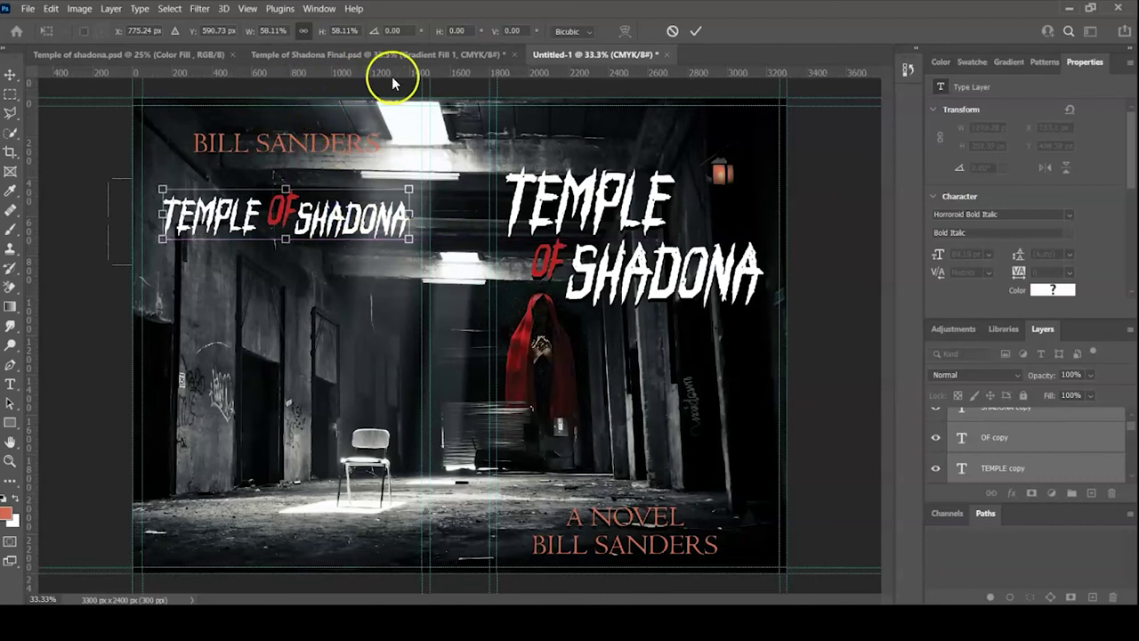
left_click(698, 31)
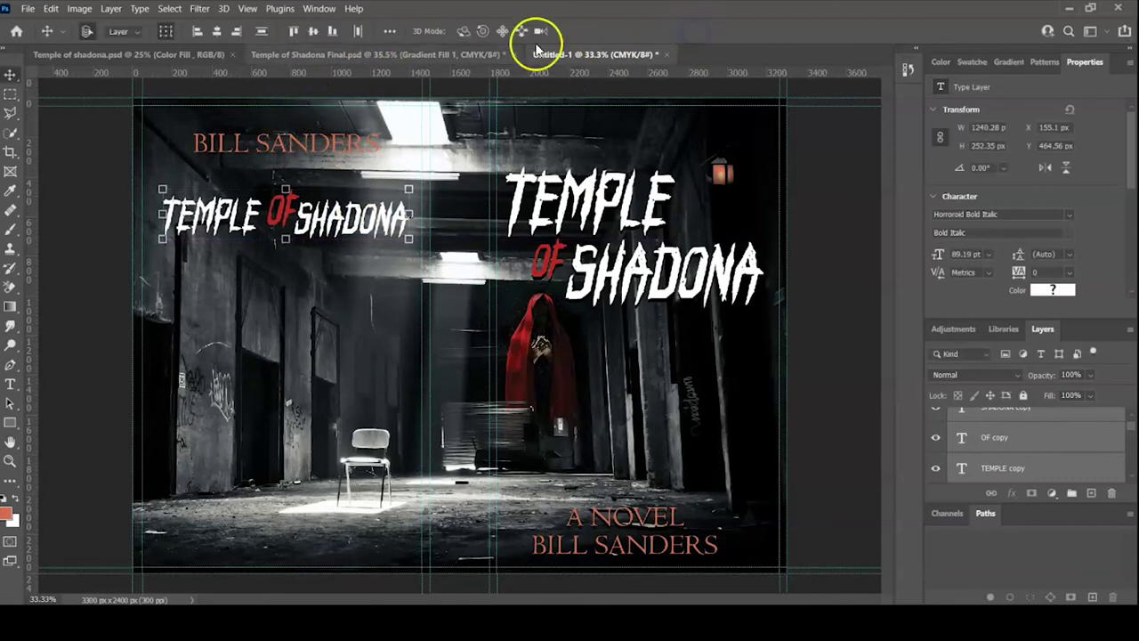
- Align the back-cover title words by vertical centres and even out their spacing
left_click(313, 33)
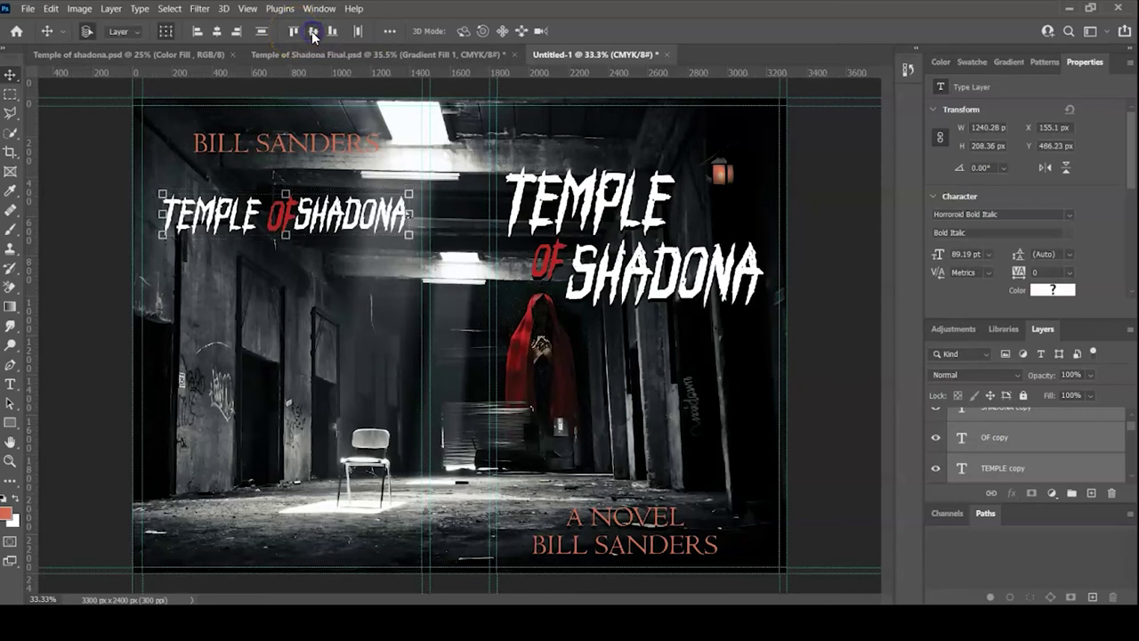
left_click(331, 267)
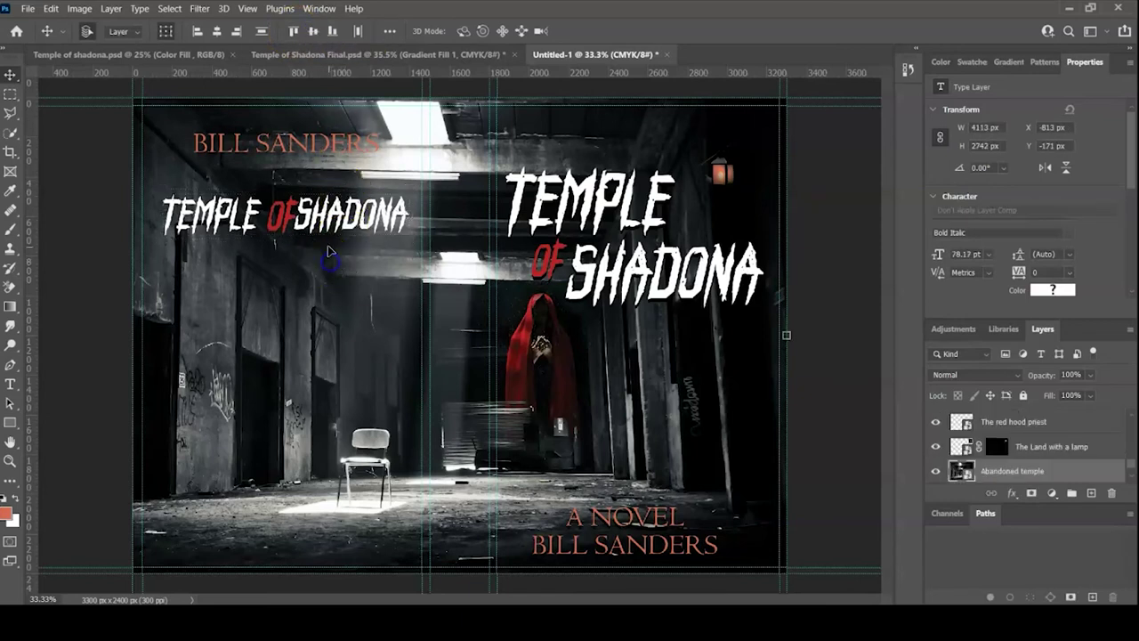
left_click(326, 211)
left_click_drag(333, 221, 343, 222)
left_click(333, 280)
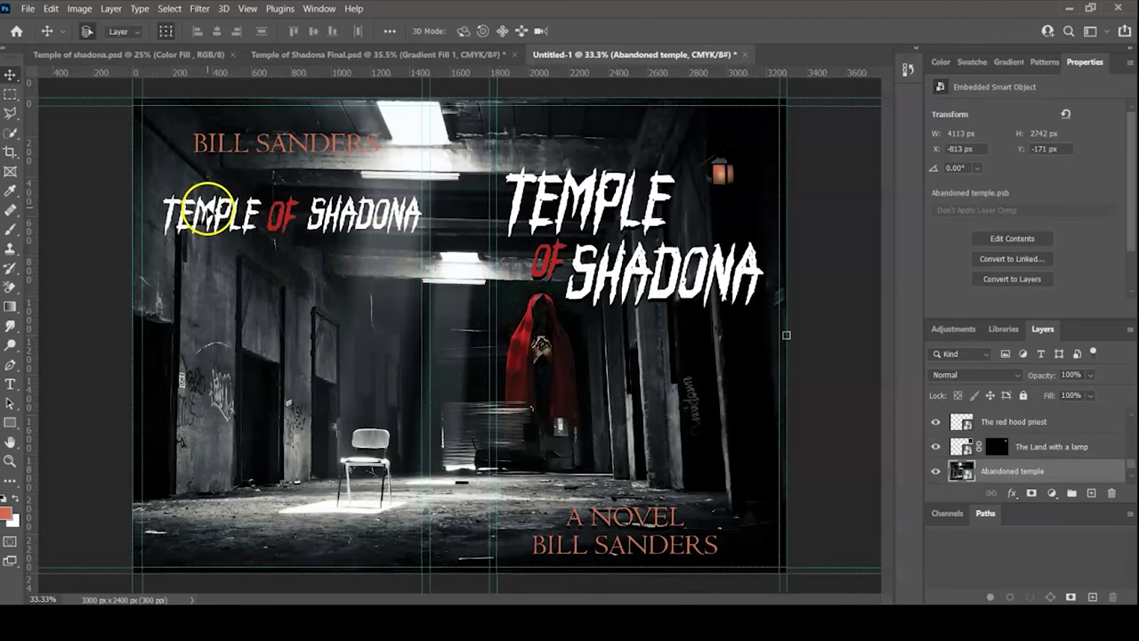
left_click(201, 214)
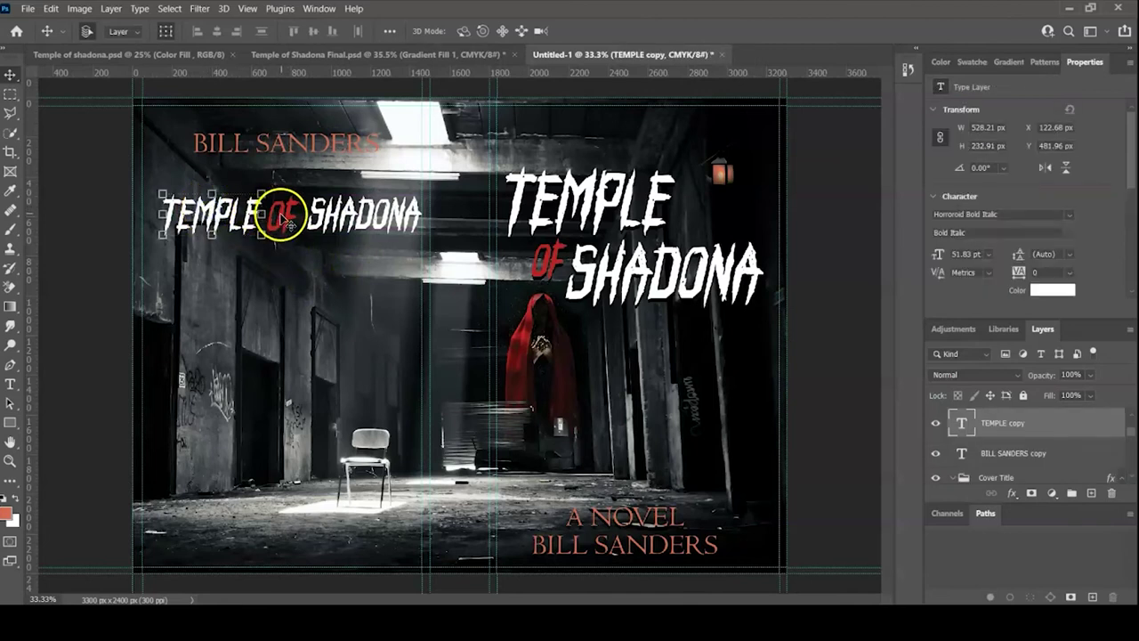
left_click_drag(271, 215, 320, 212)
left_click(326, 229)
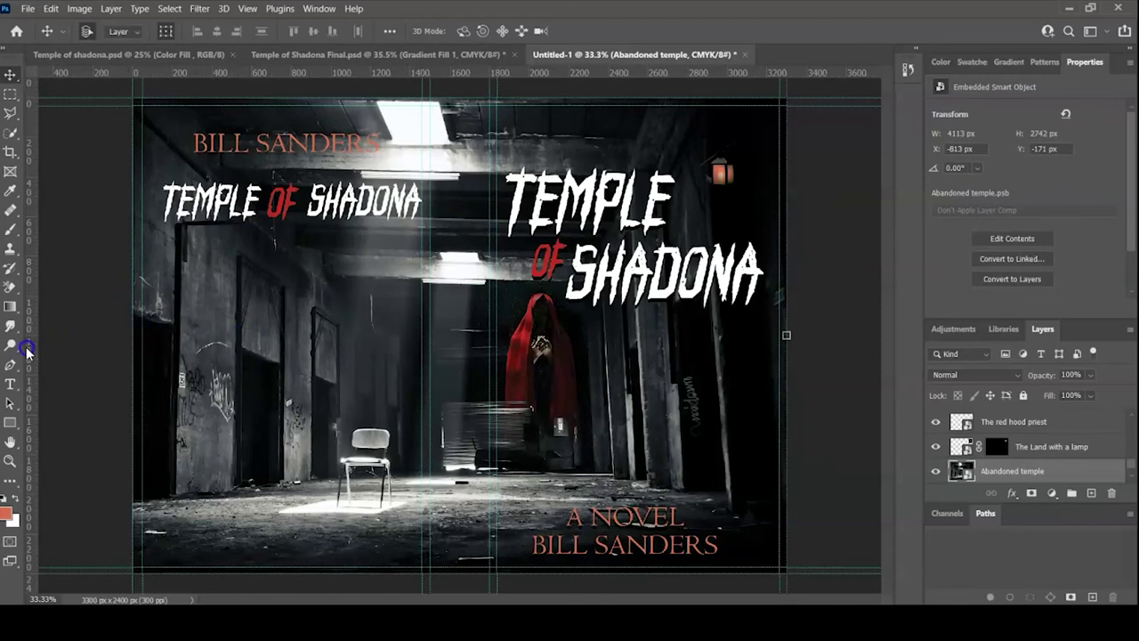
- Draw a paragraph box below the back-cover title and commit white lorem ipsum blurb text
left_click(10, 383)
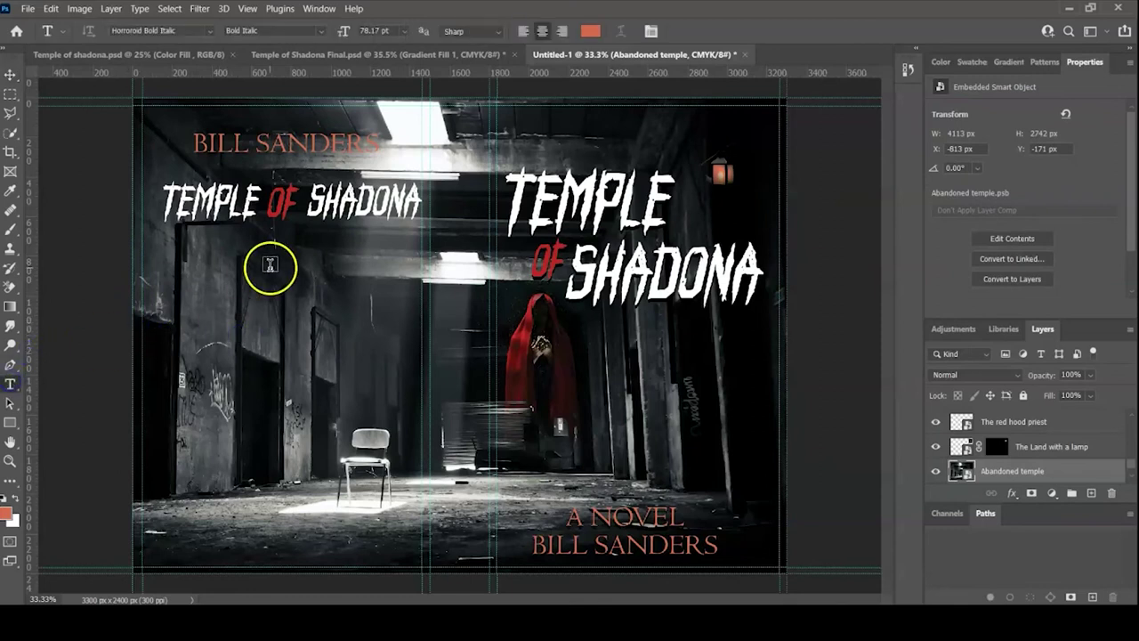
left_click_drag(172, 273, 414, 464)
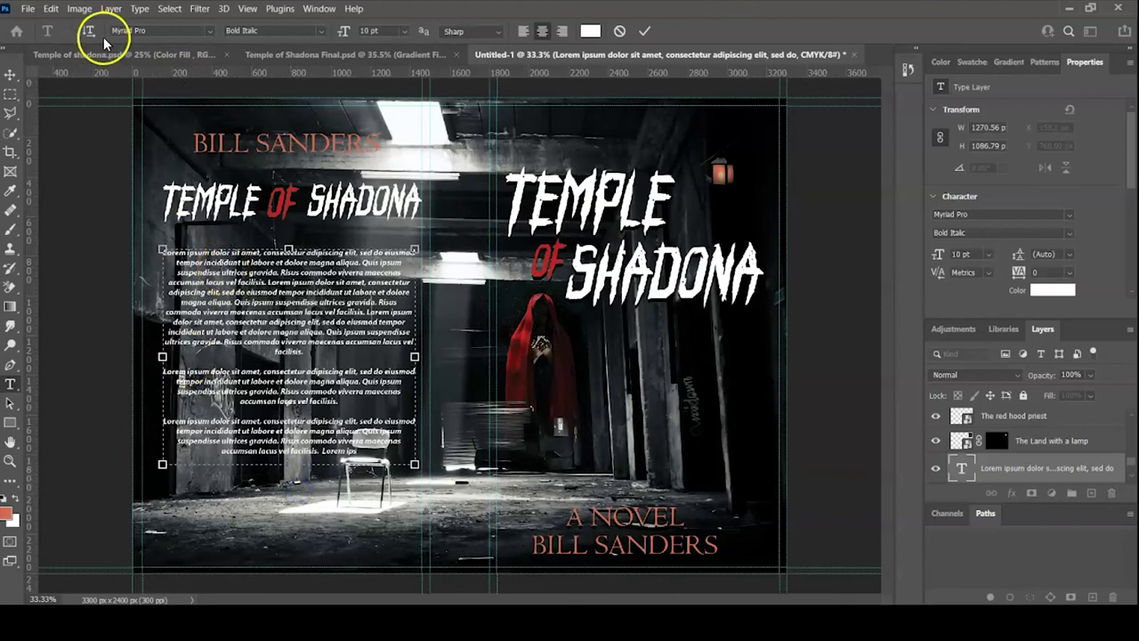
left_click(27, 10)
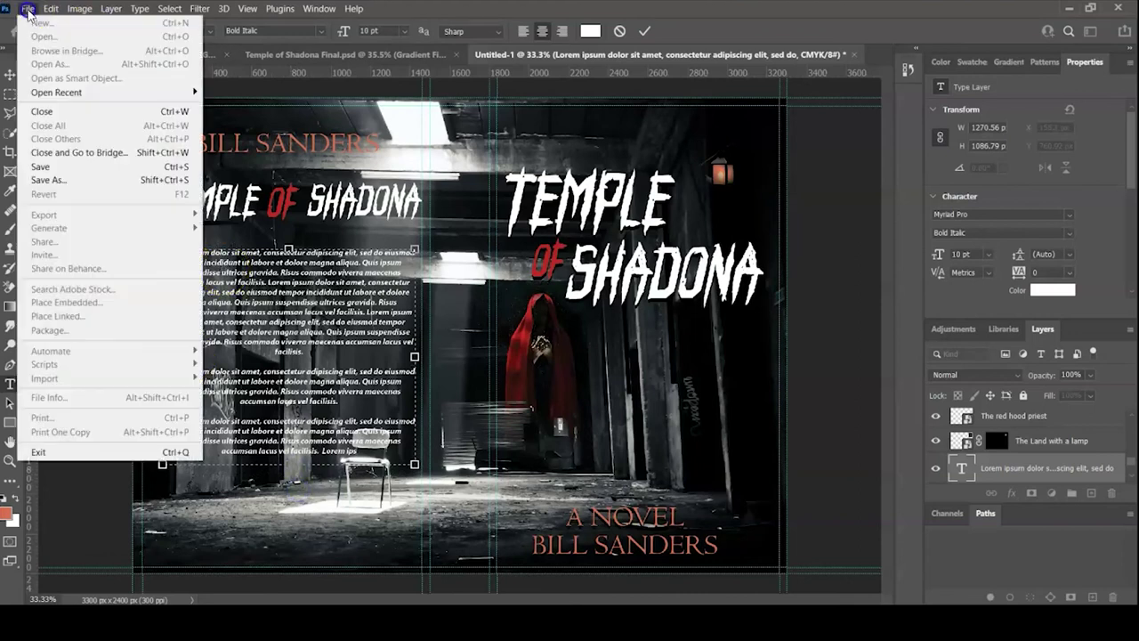
left_click(313, 273)
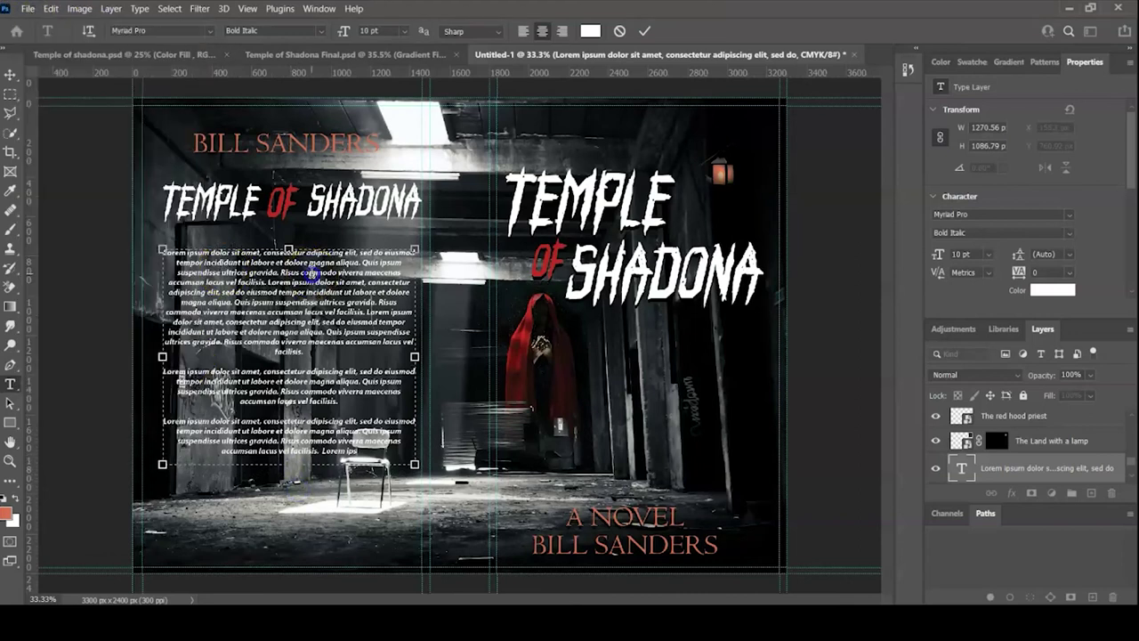
left_click(642, 32)
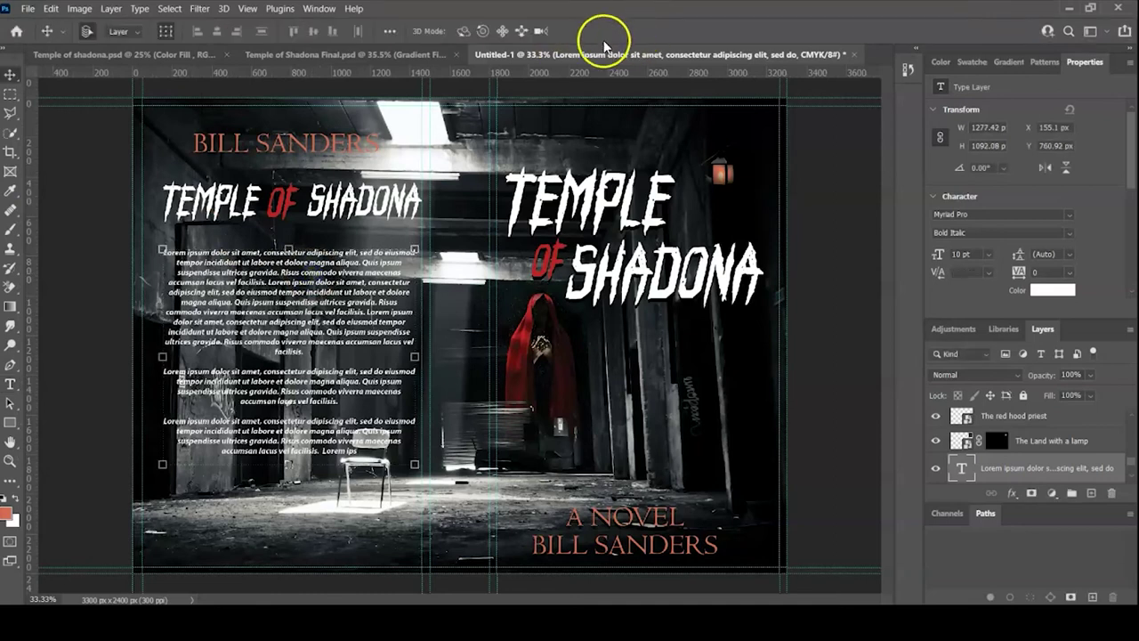
- Place the linked Bar Code image in the back cover's lower-left corner, scaled to about 12%
left_click(30, 9)
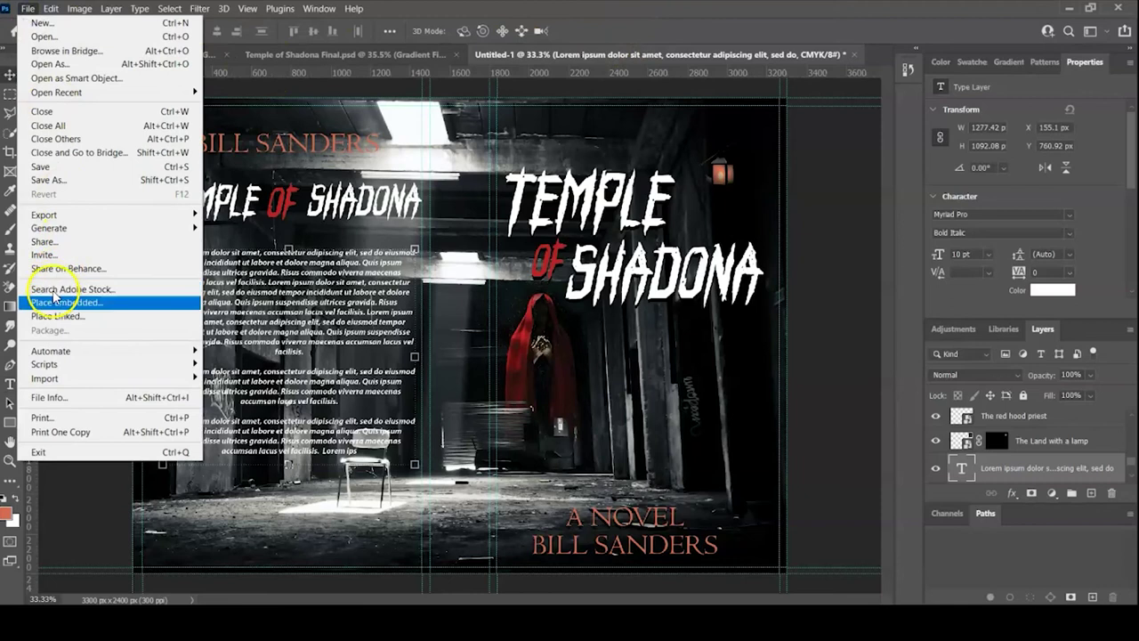
left_click(51, 316)
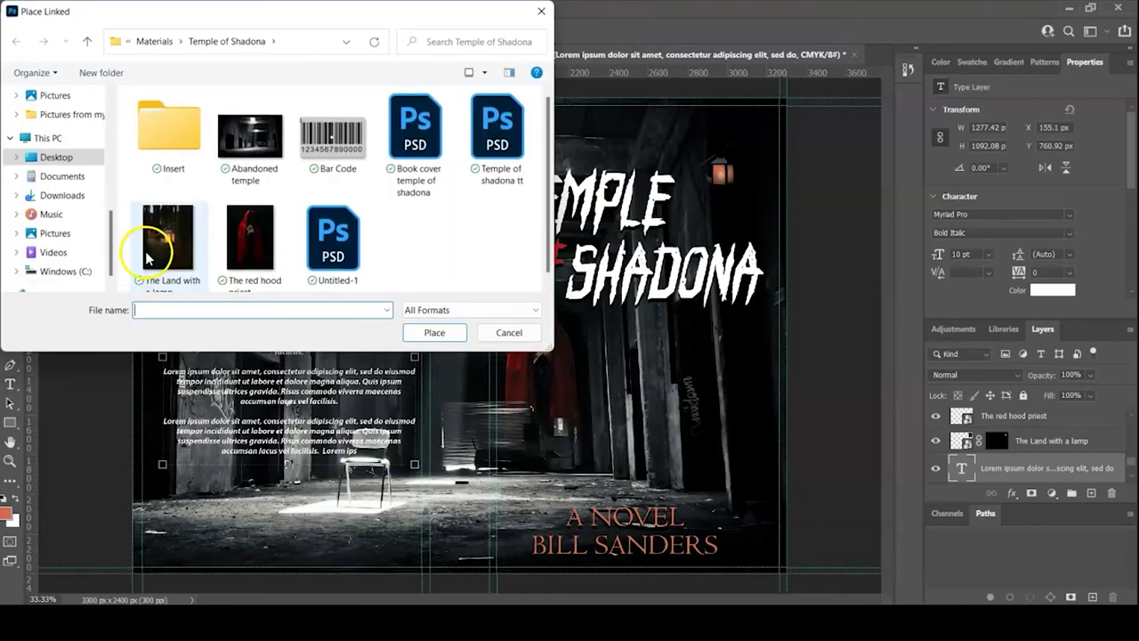
double_click(336, 142)
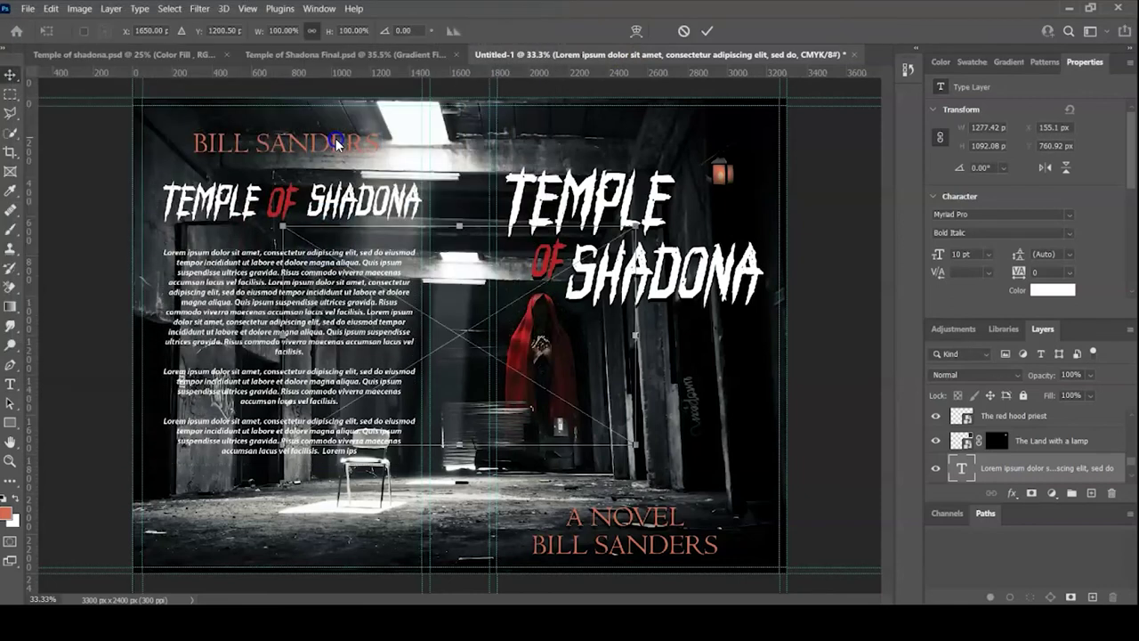
left_click_drag(472, 296, 343, 395)
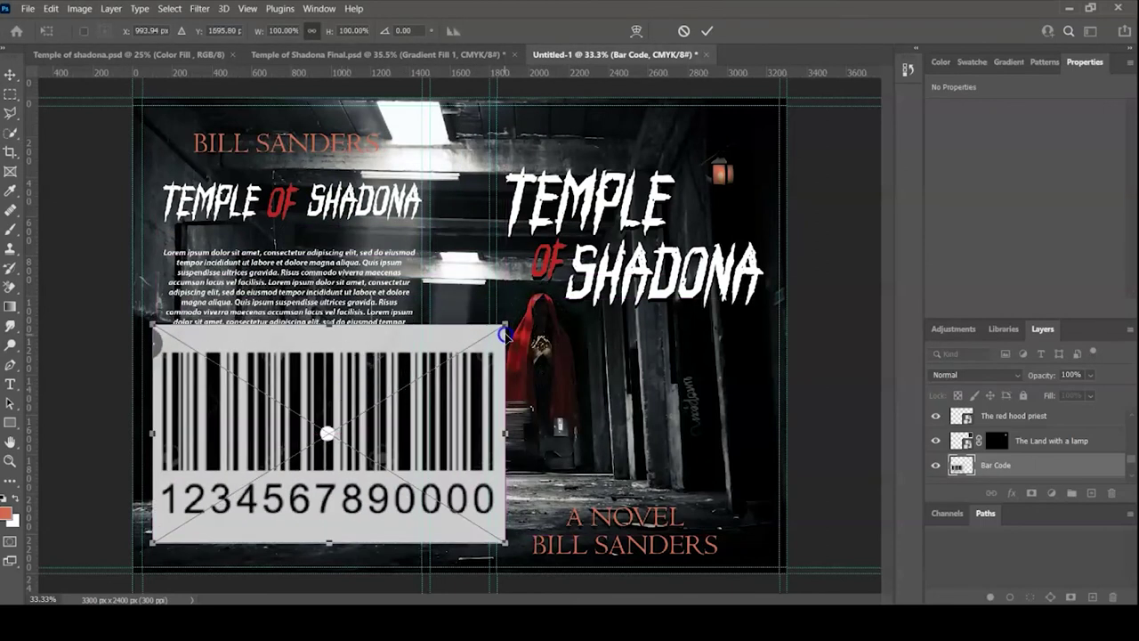
left_click_drag(504, 333, 211, 515)
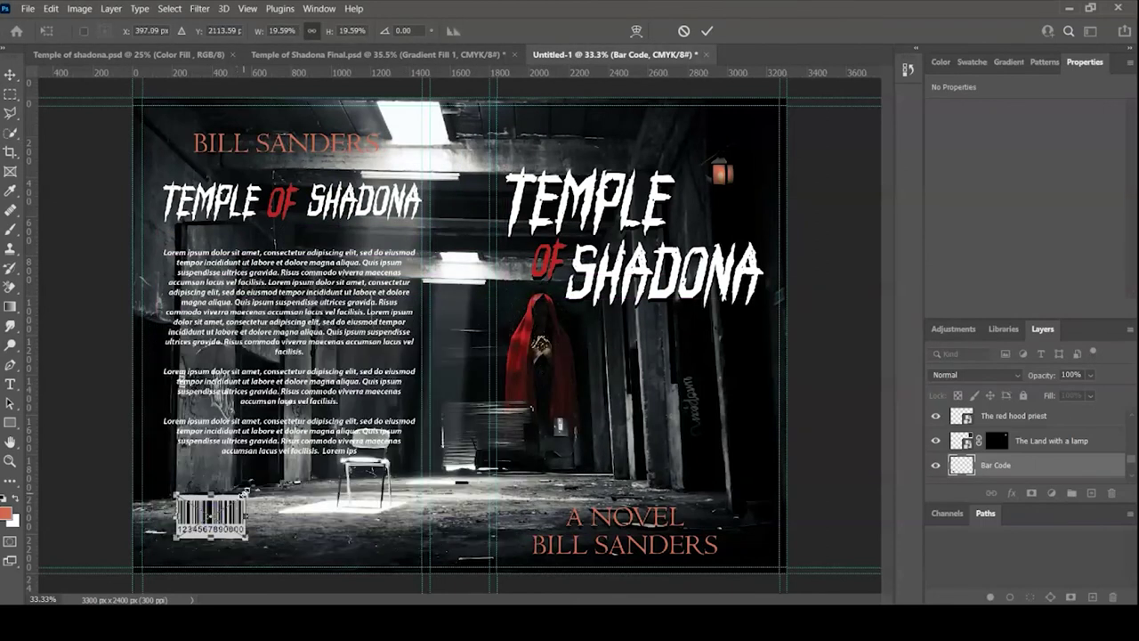
left_click_drag(243, 495, 224, 517)
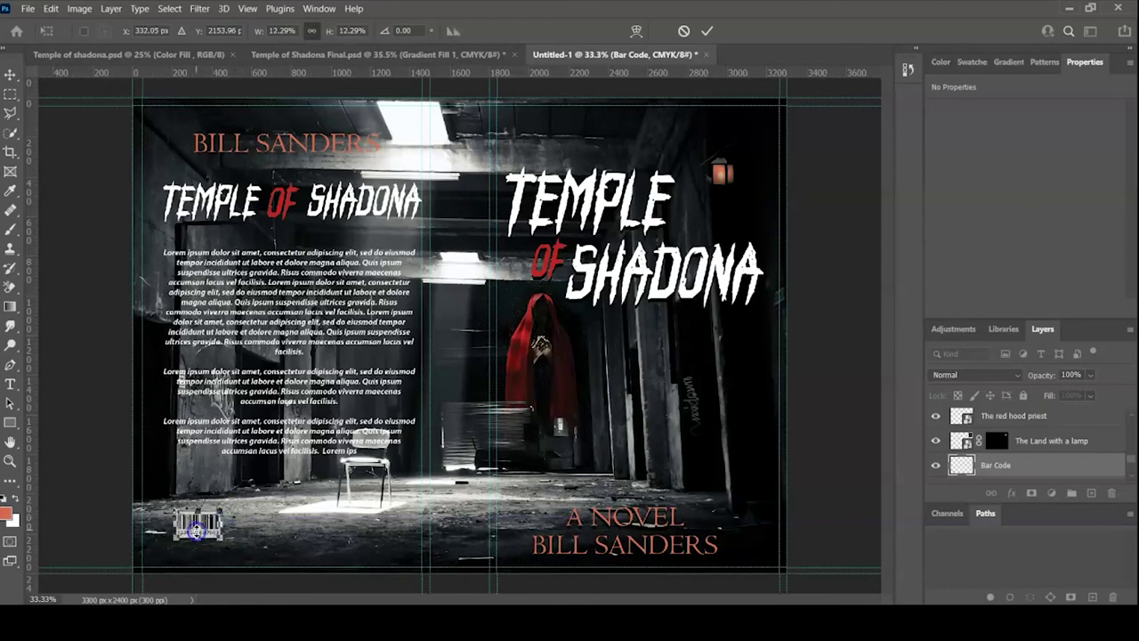
left_click(708, 32)
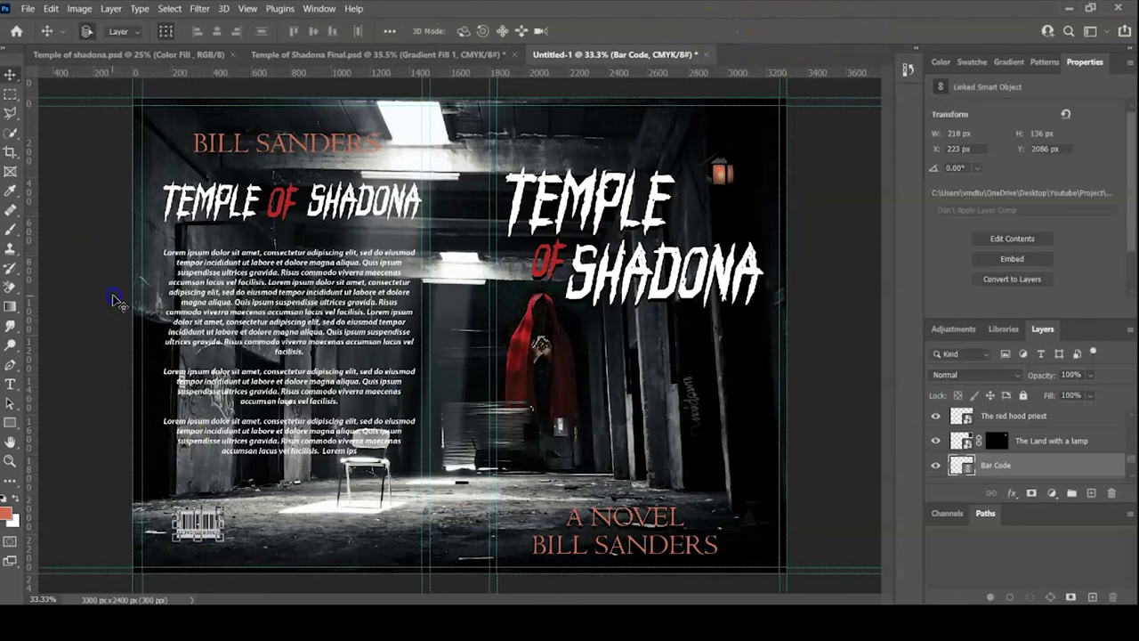
left_click(56, 330)
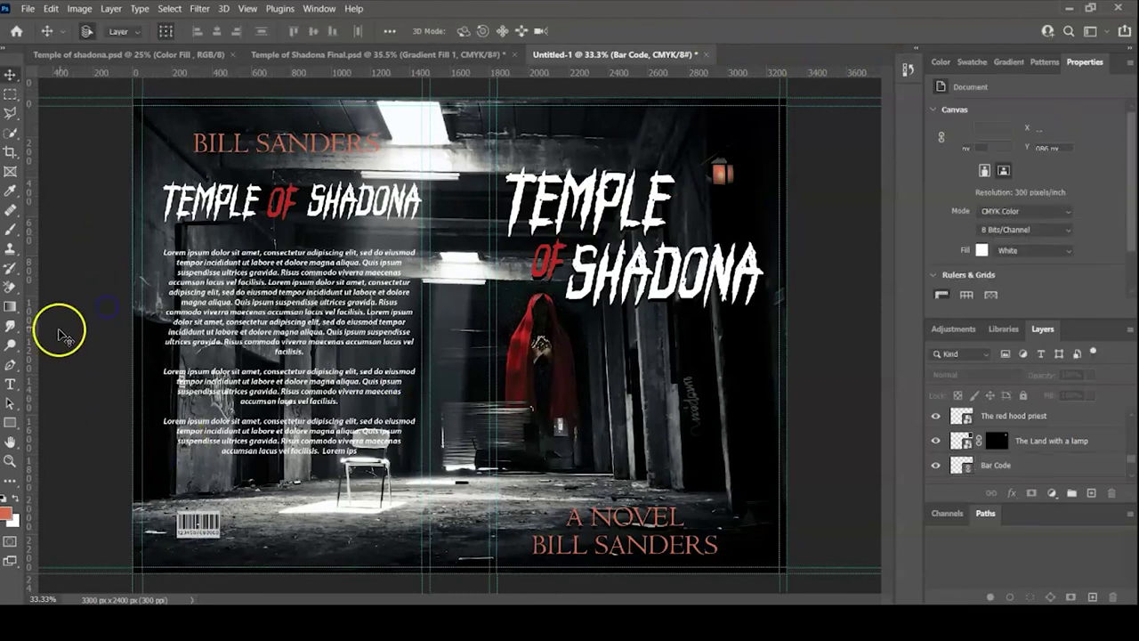
- Add the $5.7 price text beside the barcode and commit it
left_click(10, 385)
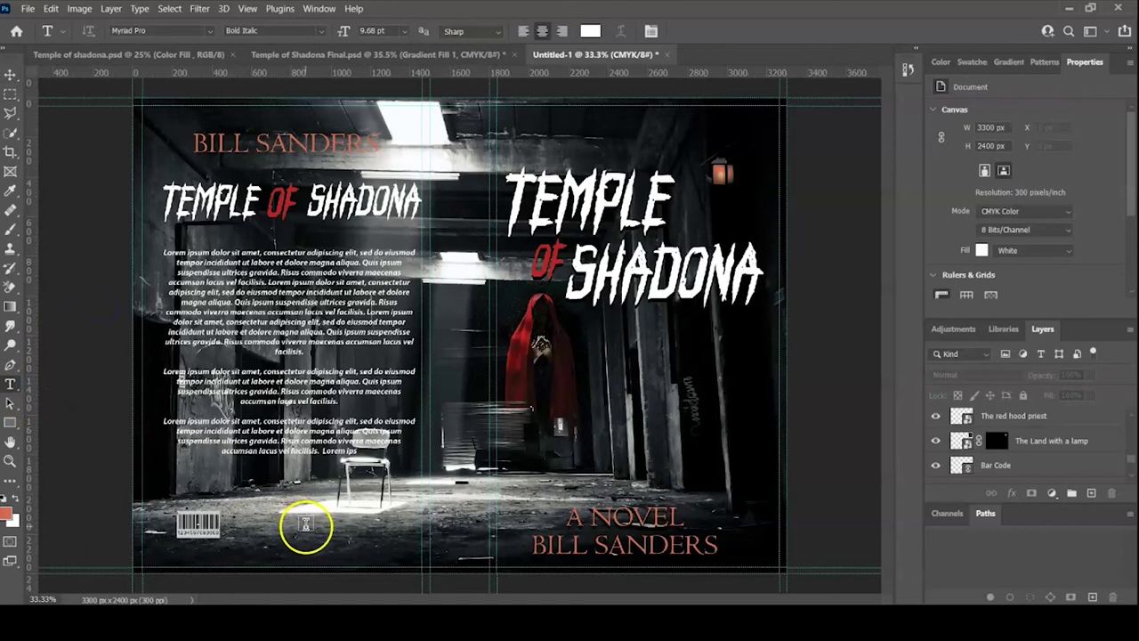
left_click(321, 530)
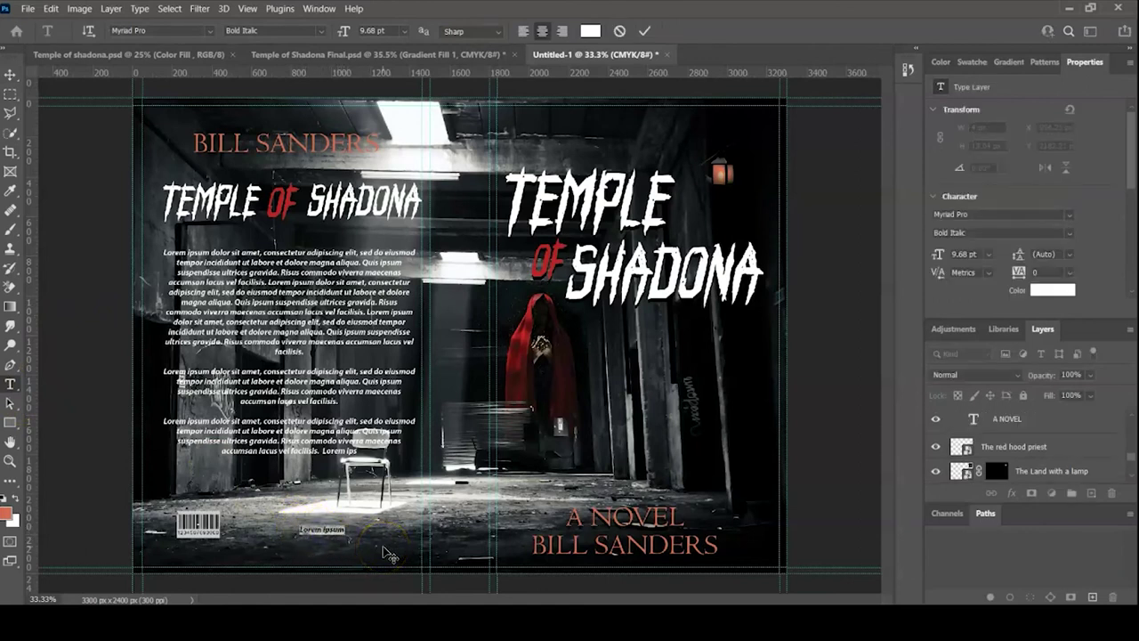
key("BackSpace")
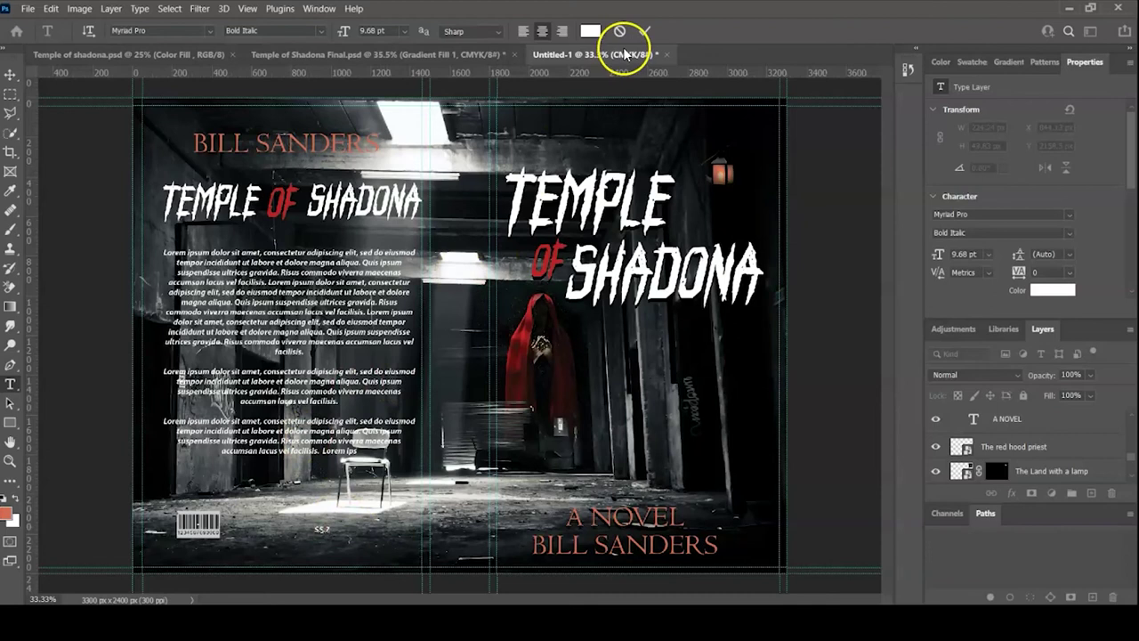
left_click(646, 33)
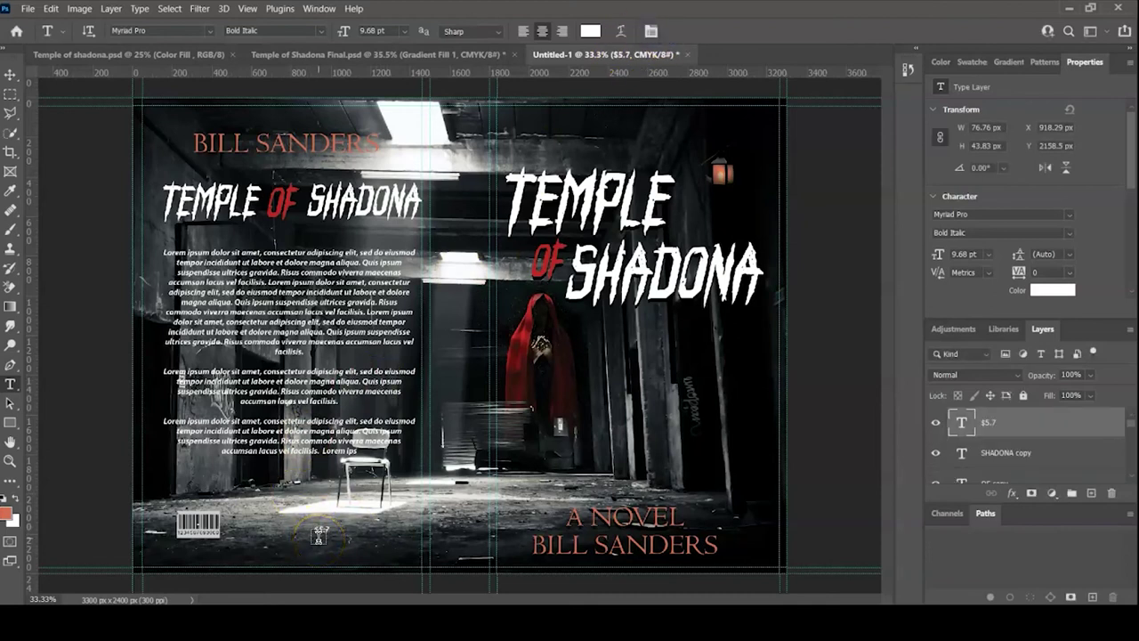
- Nudge the $5.7 price into place and scale it up to about 24.6 pt
key("v")
mouse_move(329, 528)
left_mouse_down()
mouse_move(357, 512)
mouse_move(328, 528)
mouse_move(340, 533)
left_mouse_up()
key("ctrl+t")
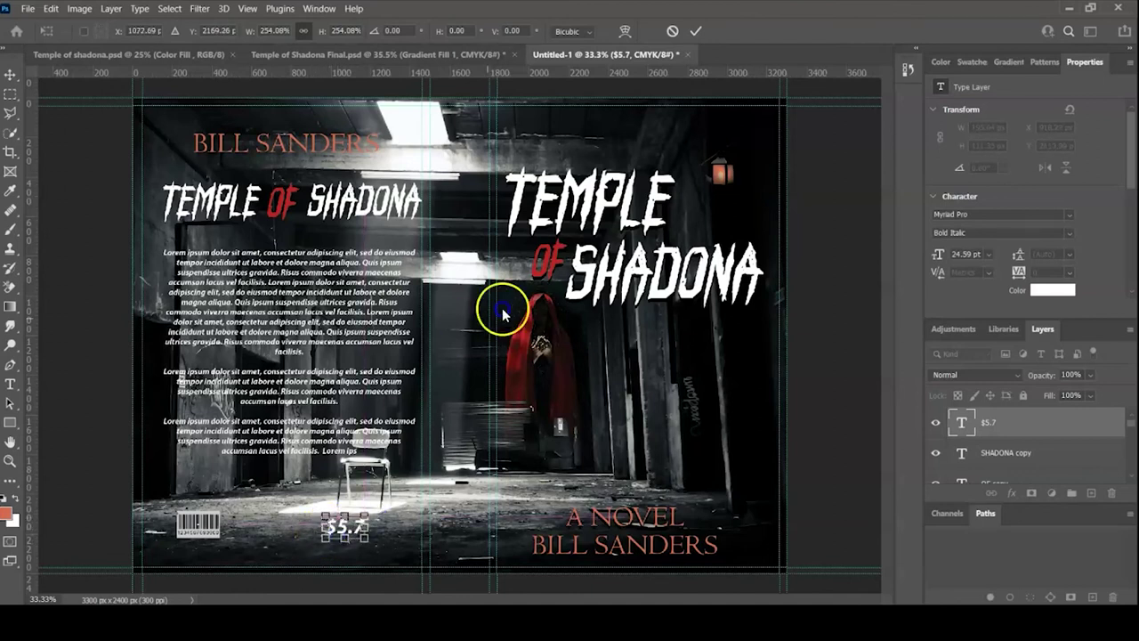
left_click(698, 30)
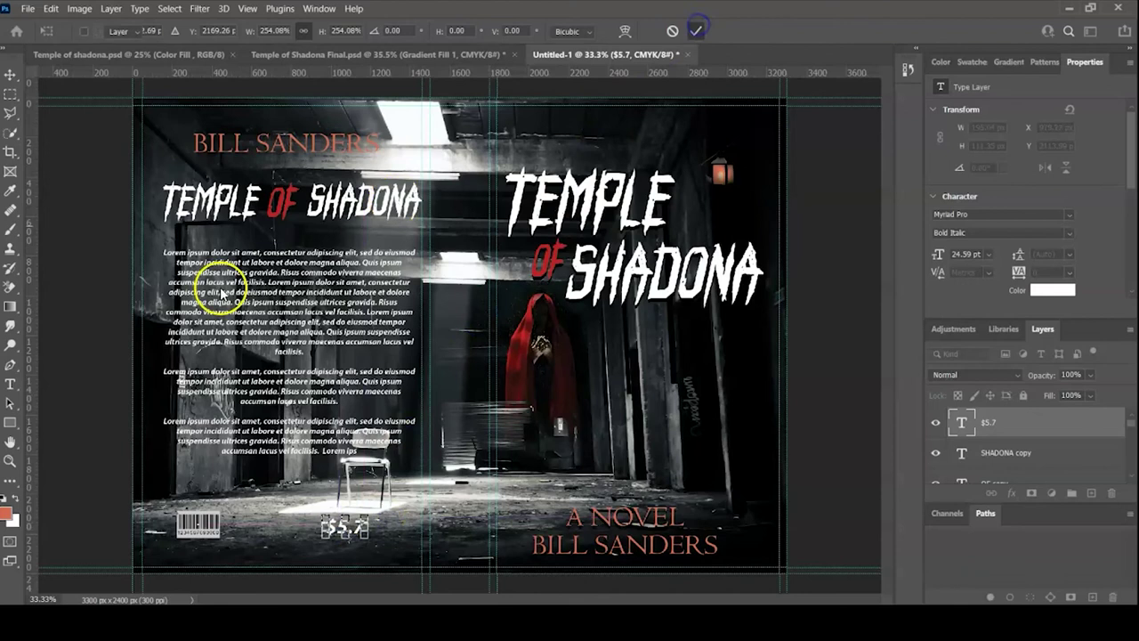
left_click(86, 380)
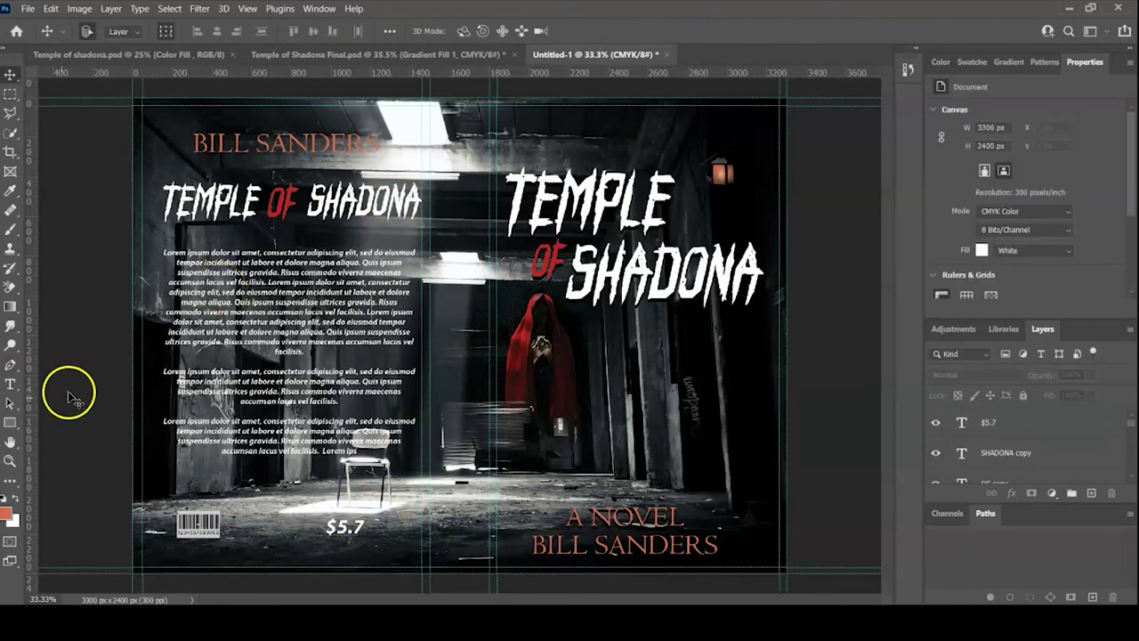
- Draw a rectangle over the $5.7 price, then zoom in on the price and barcode
left_click(11, 421)
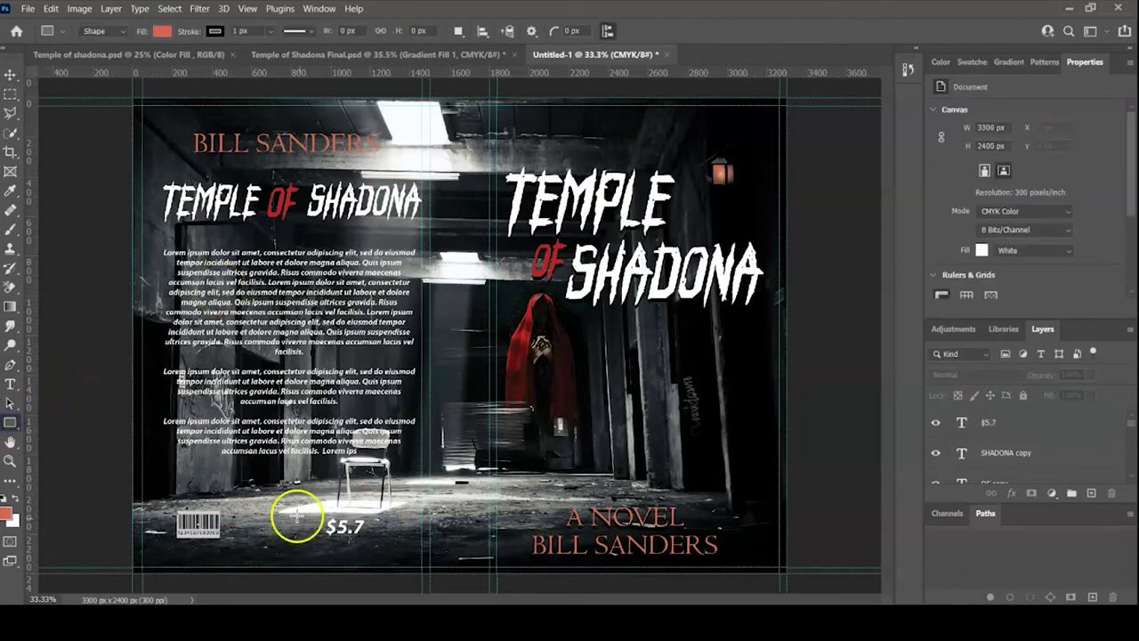
left_click_drag(318, 516, 377, 542)
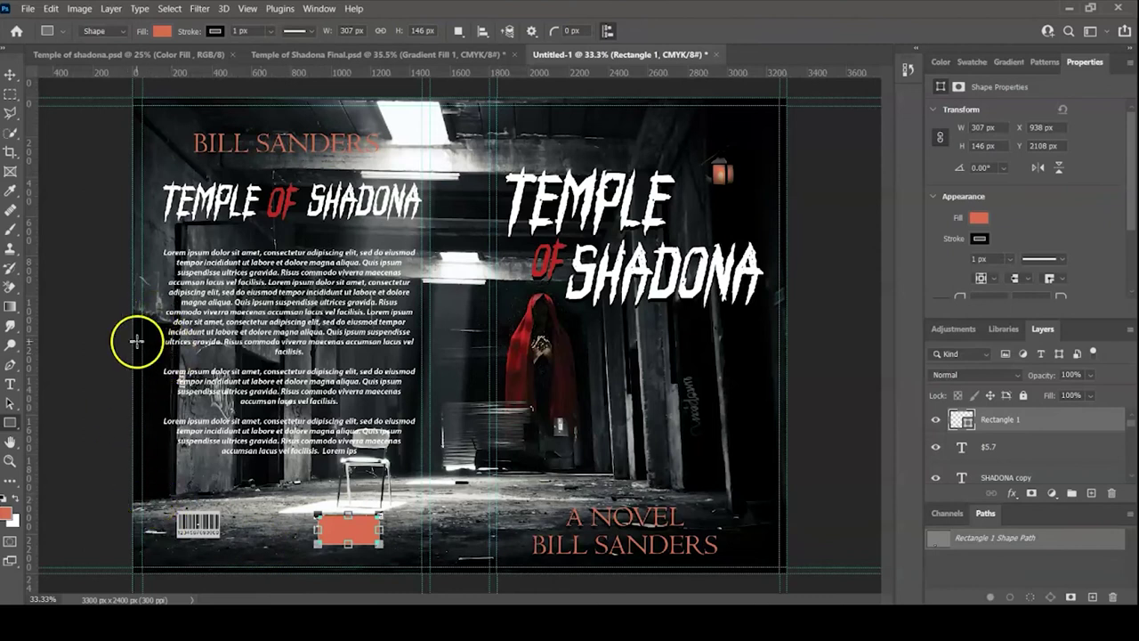
key("ctrl+plus")
key("ctrl+plus")
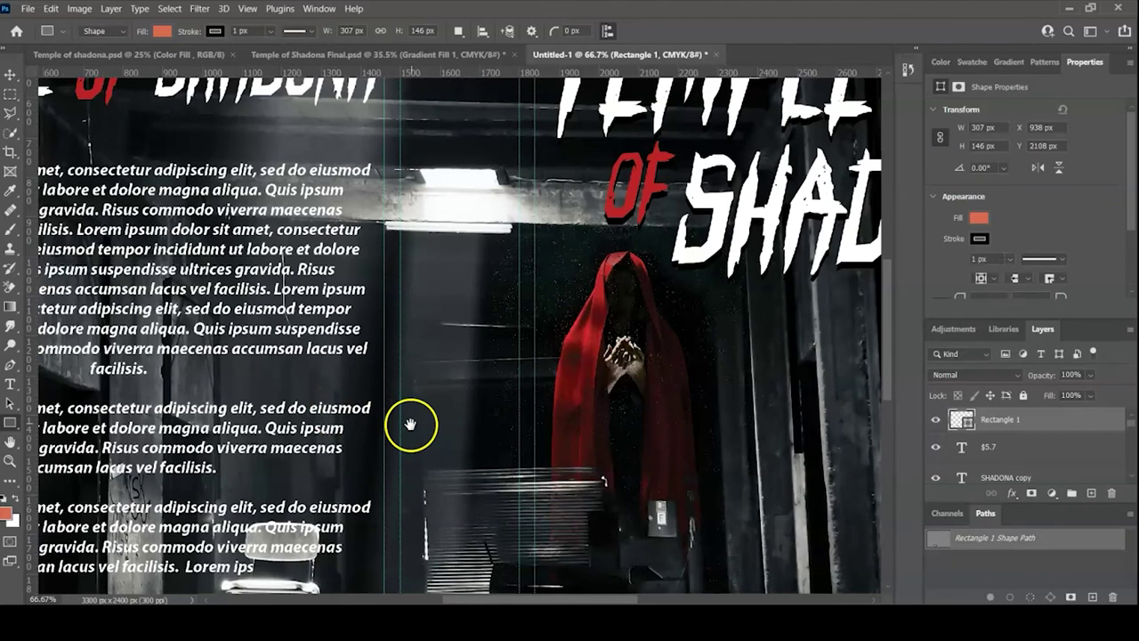
left_click_drag(410, 424, 424, 201)
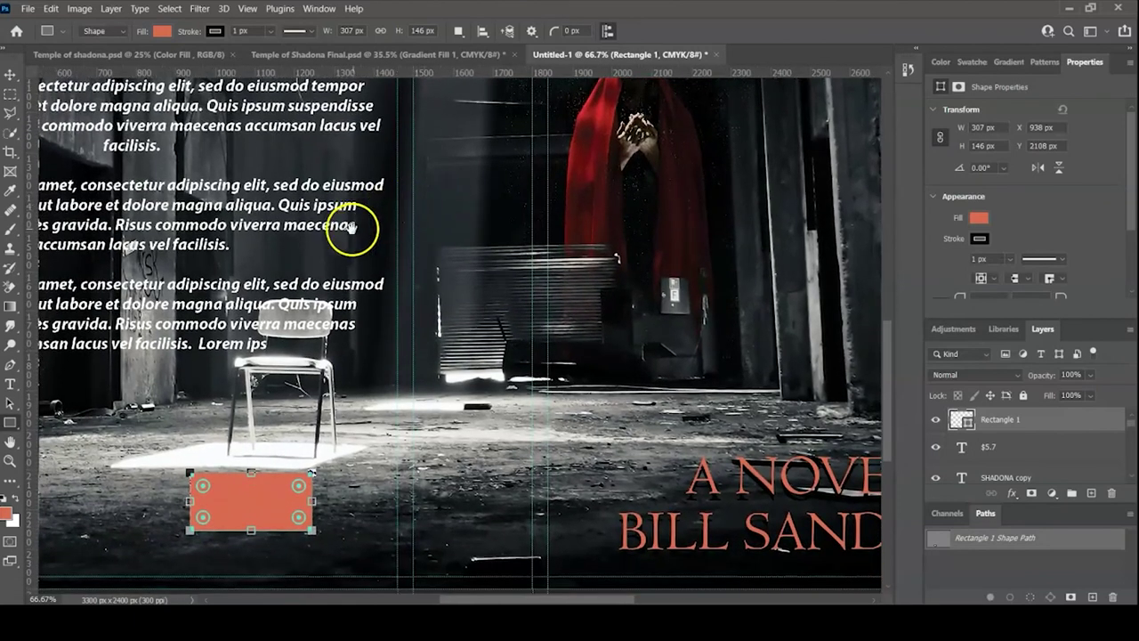
left_click_drag(352, 229, 527, 221)
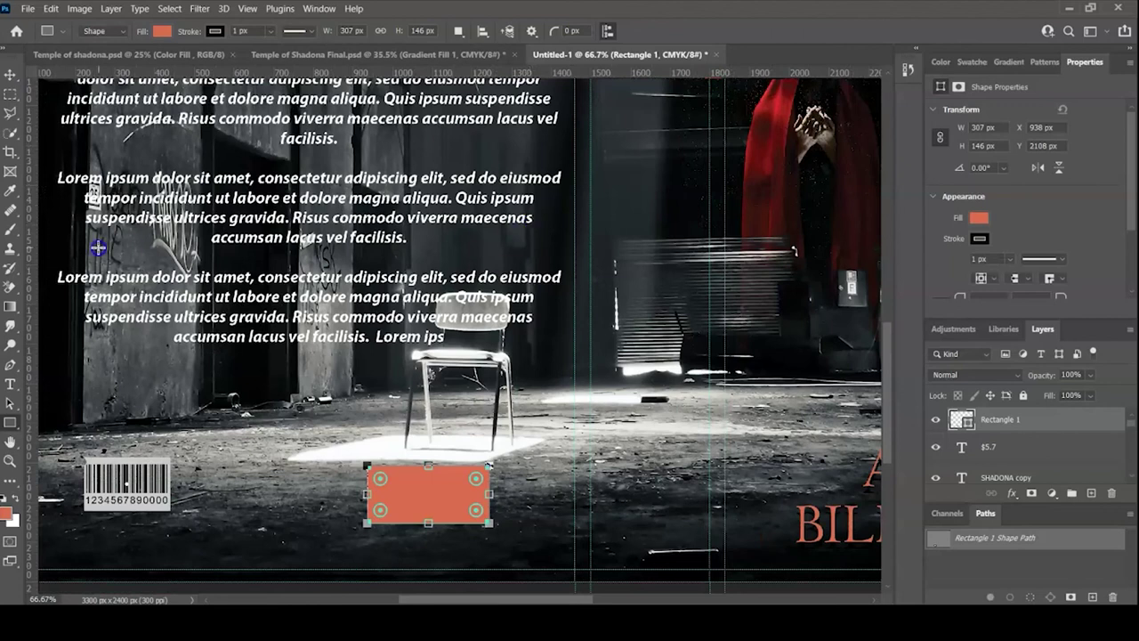
- Fill the rectangle with the barcode's light grey and move Rectangle 1 beneath the $5.7 text
left_click(12, 192)
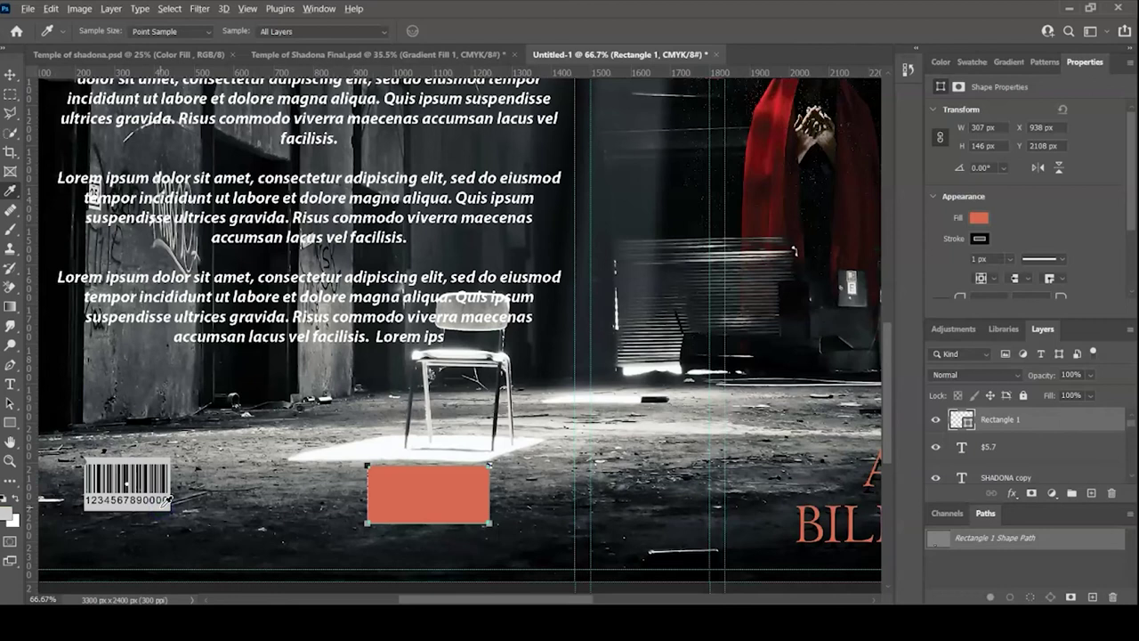
left_click(166, 500)
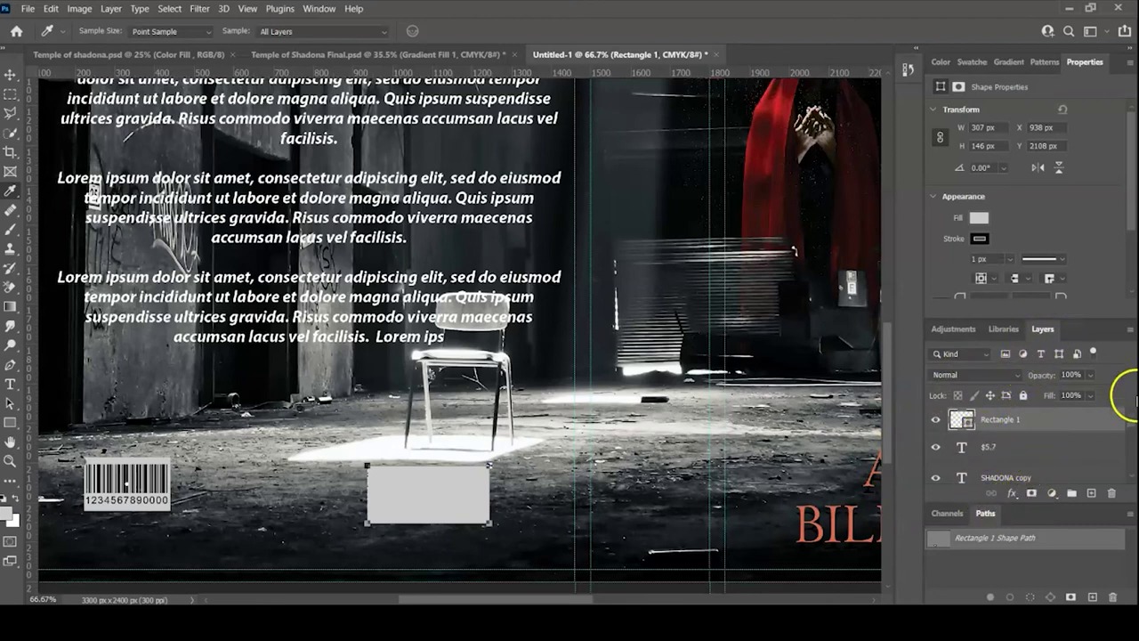
left_click(1047, 420)
left_click_drag(1047, 420, 1045, 457)
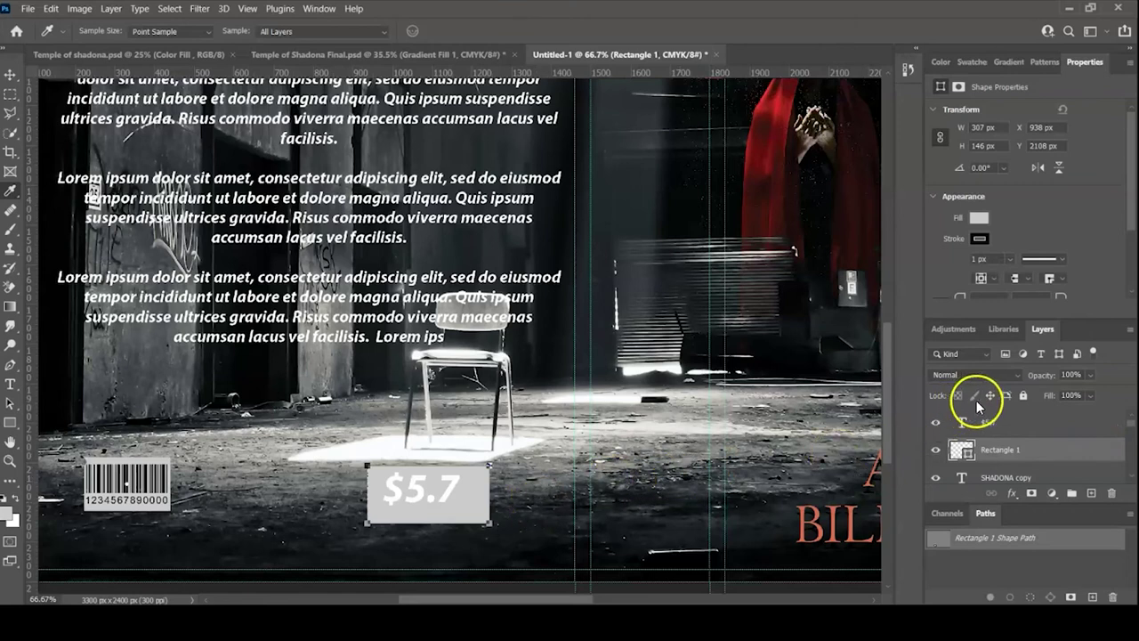
- Change the $5.7 text colour to dark grey and fit the whole cover in view
left_click(988, 425)
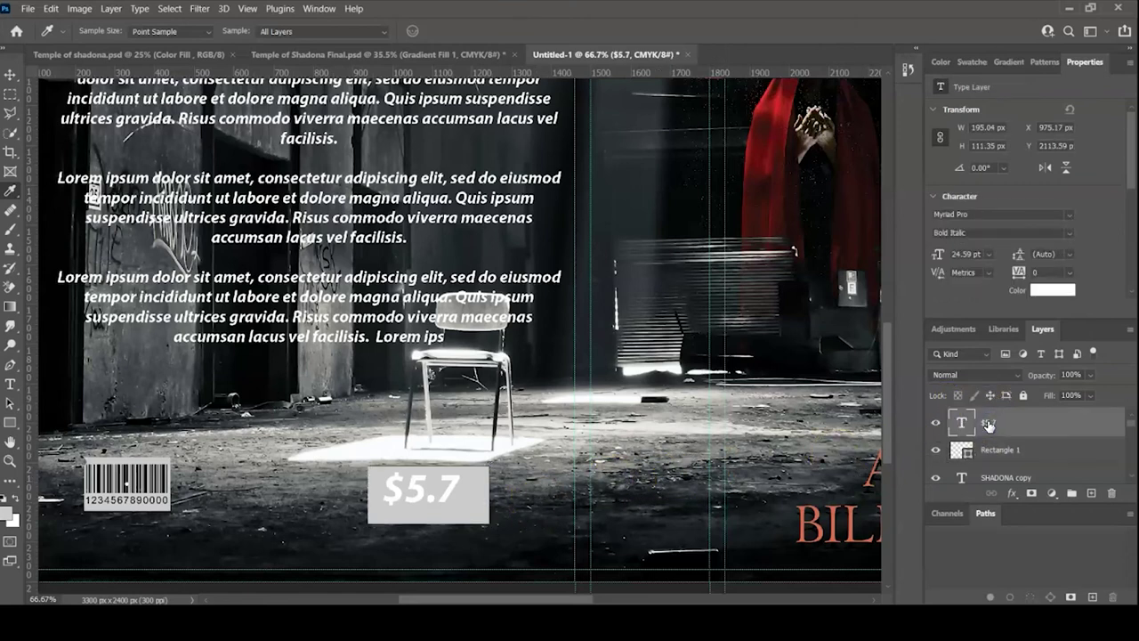
left_click(1038, 290)
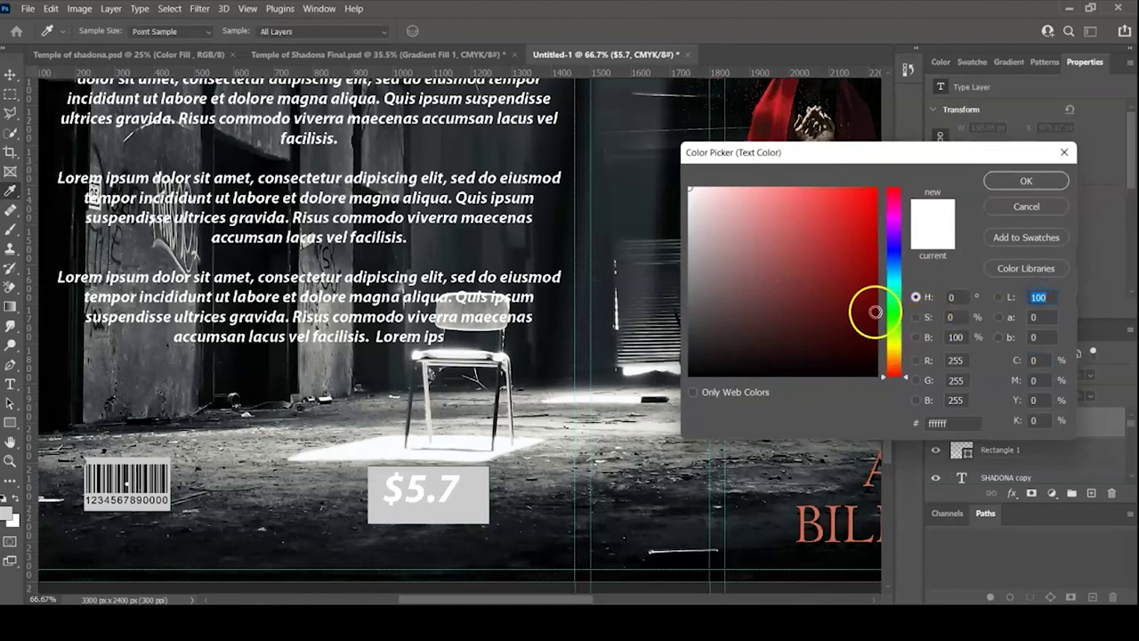
left_click(1064, 152)
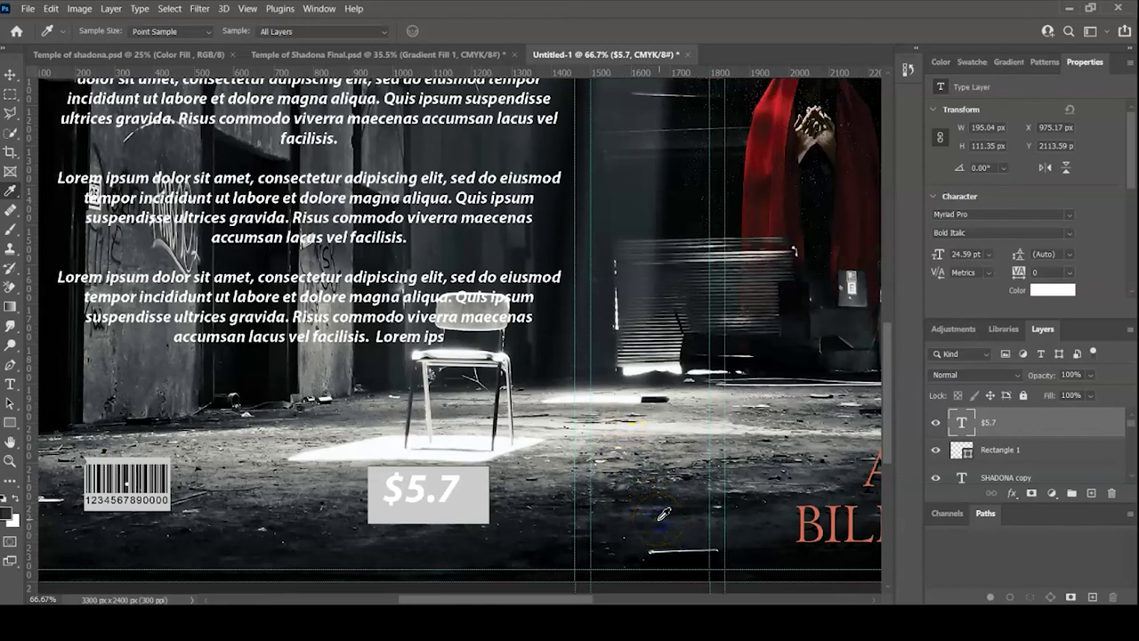
left_click(663, 514)
key("ctrl+0")
key("v")
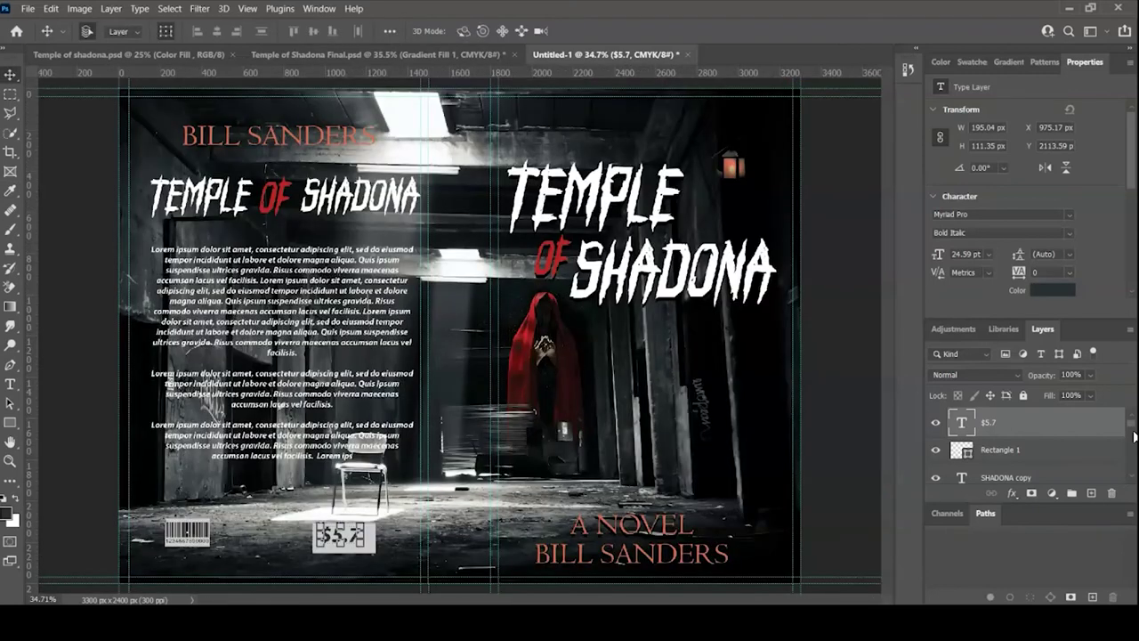
- Above the Abandoned temple layer, draw a black 1500 × 2400 px rectangle across the back half
left_click(131, 193)
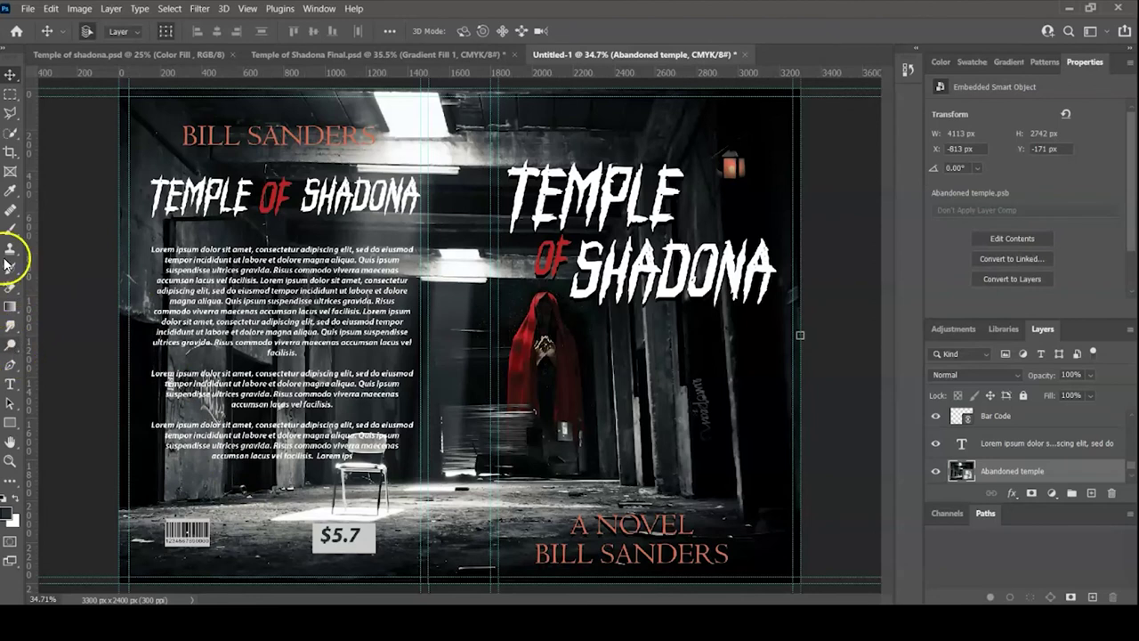
left_click(9, 194)
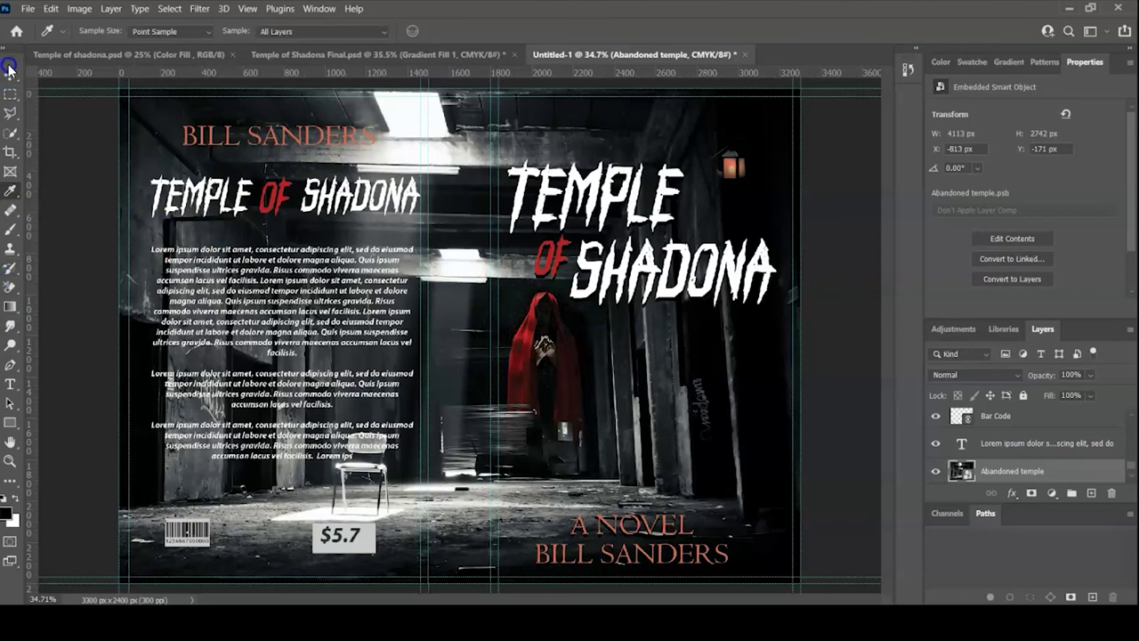
left_click(11, 423)
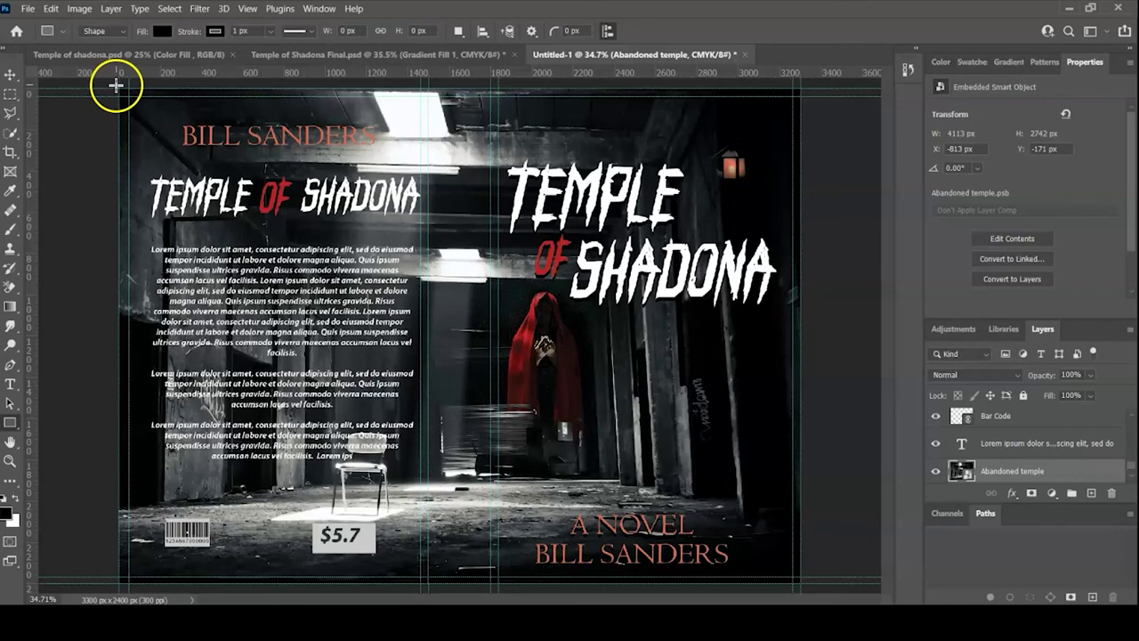
left_click_drag(116, 84, 427, 584)
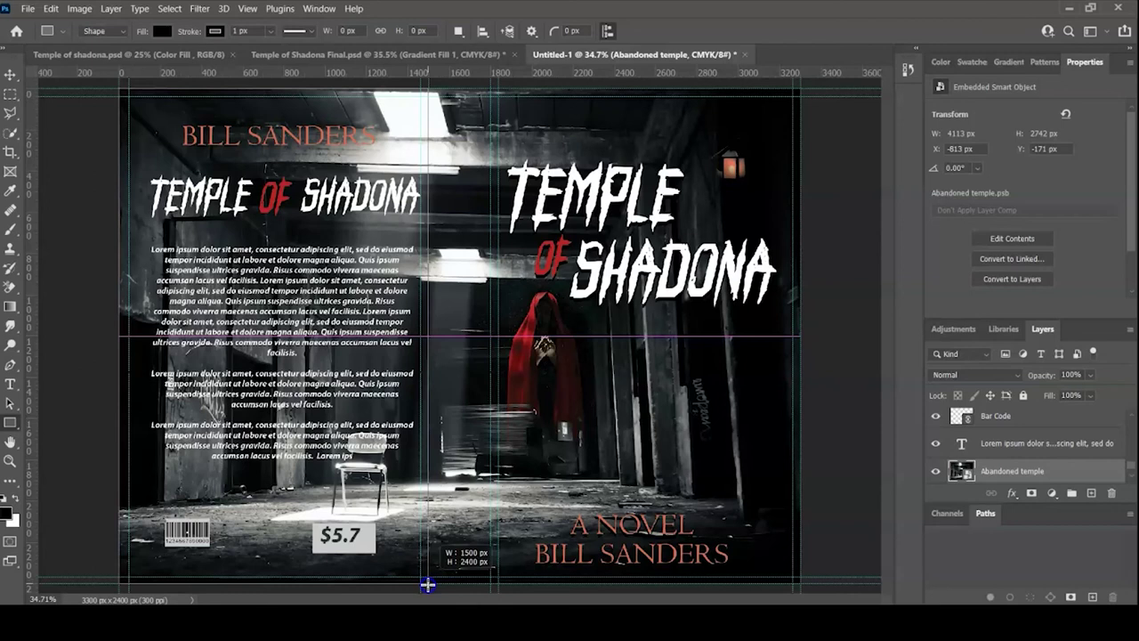
left_click_drag(428, 587, 427, 586)
scroll(1023, 445, "down", 3)
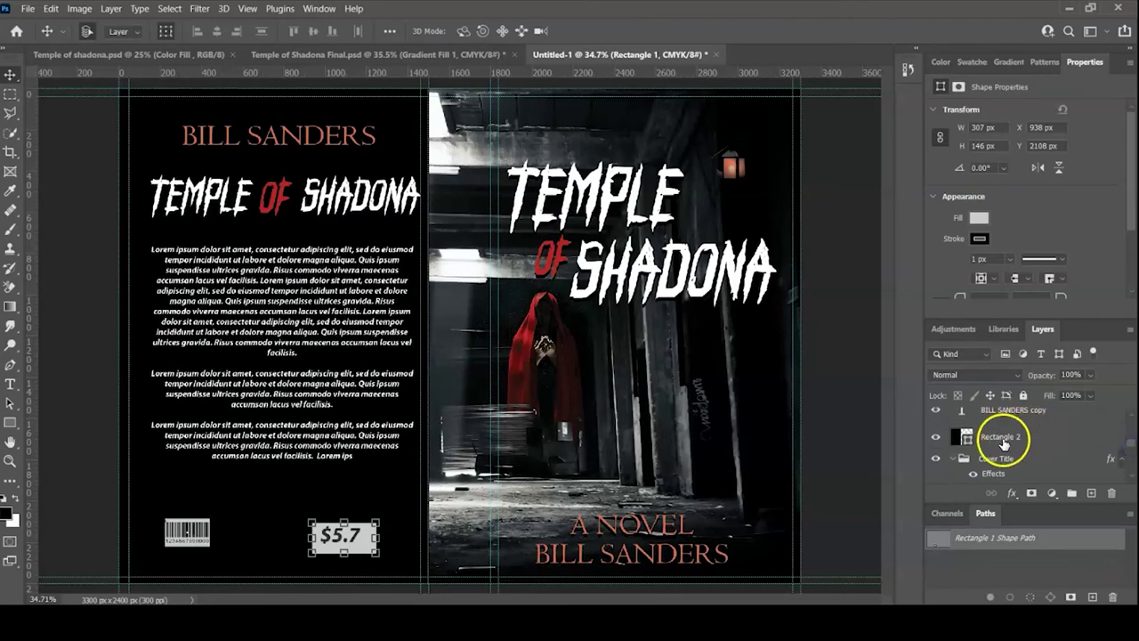
left_click(1001, 436)
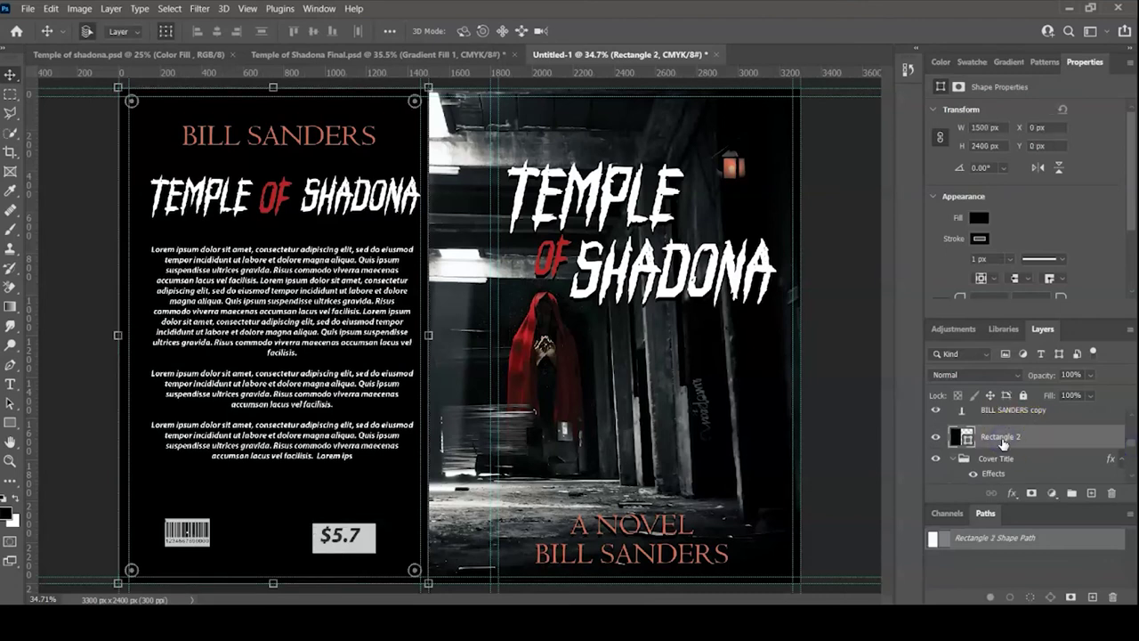
- Set Rectangle 2's blend mode to Hard Light so the corridor photo shows dimly through
left_click(1017, 376)
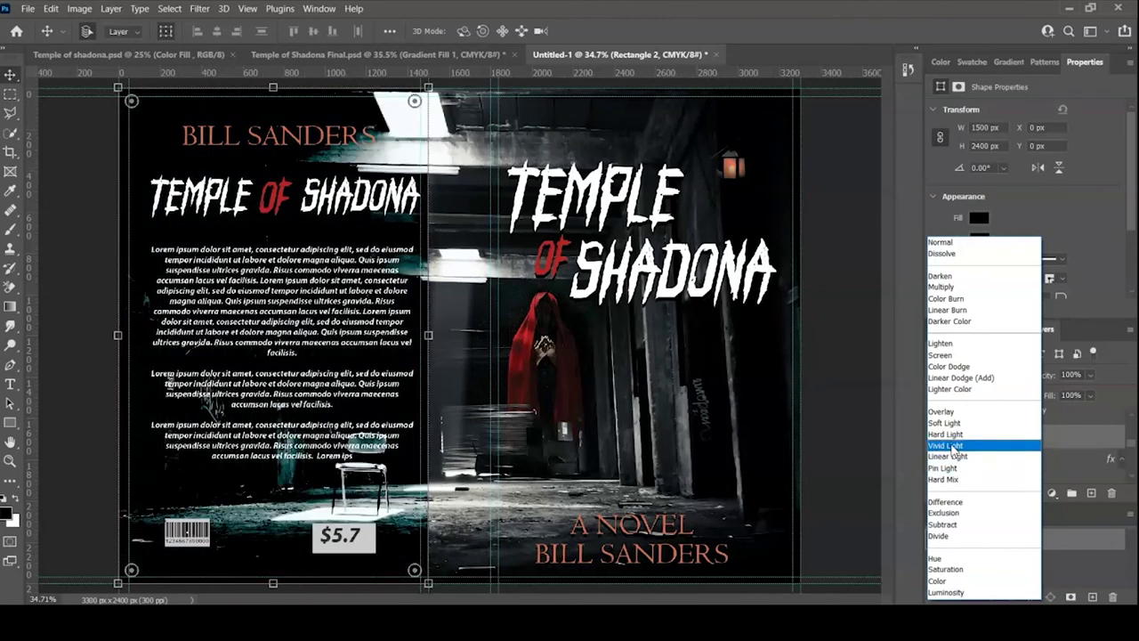
left_click(946, 434)
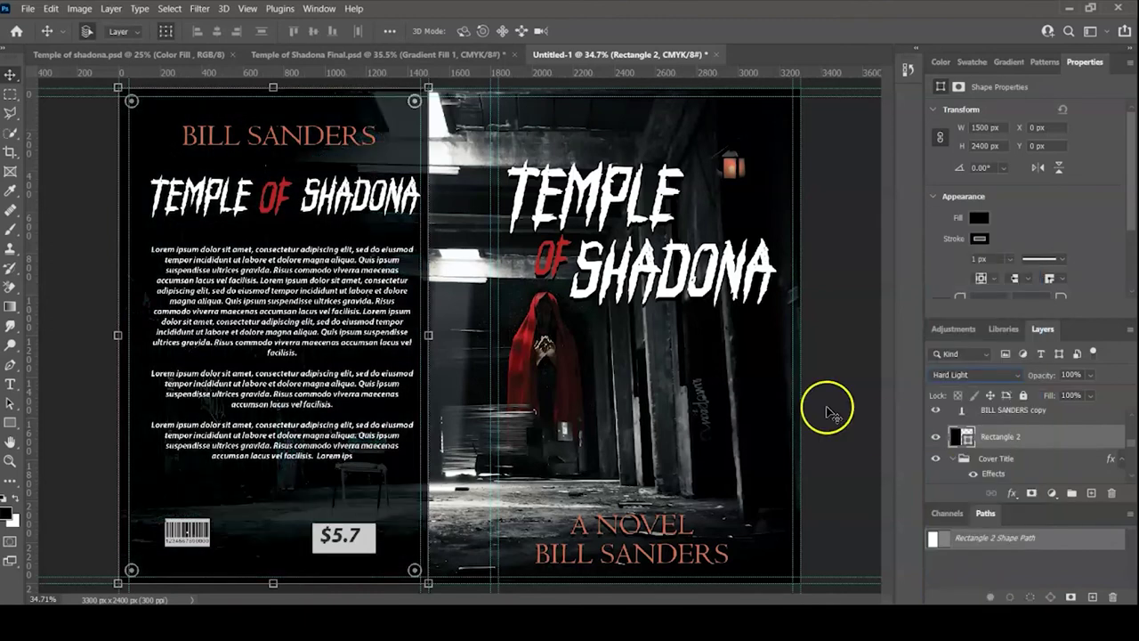
left_click(837, 361)
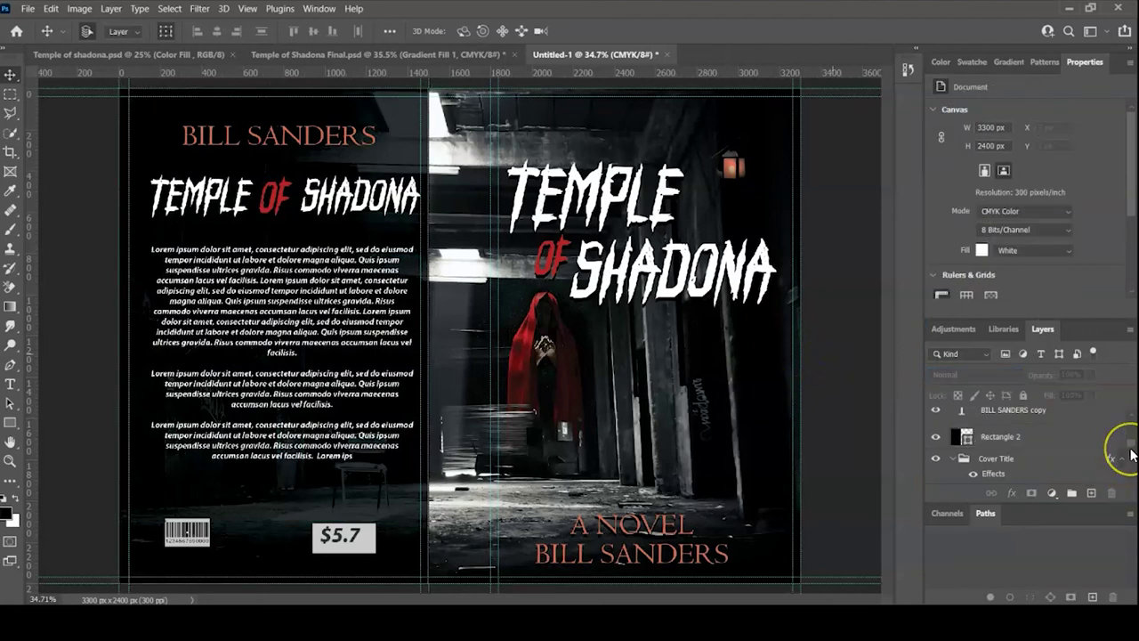
left_click_drag(1132, 451, 1131, 427)
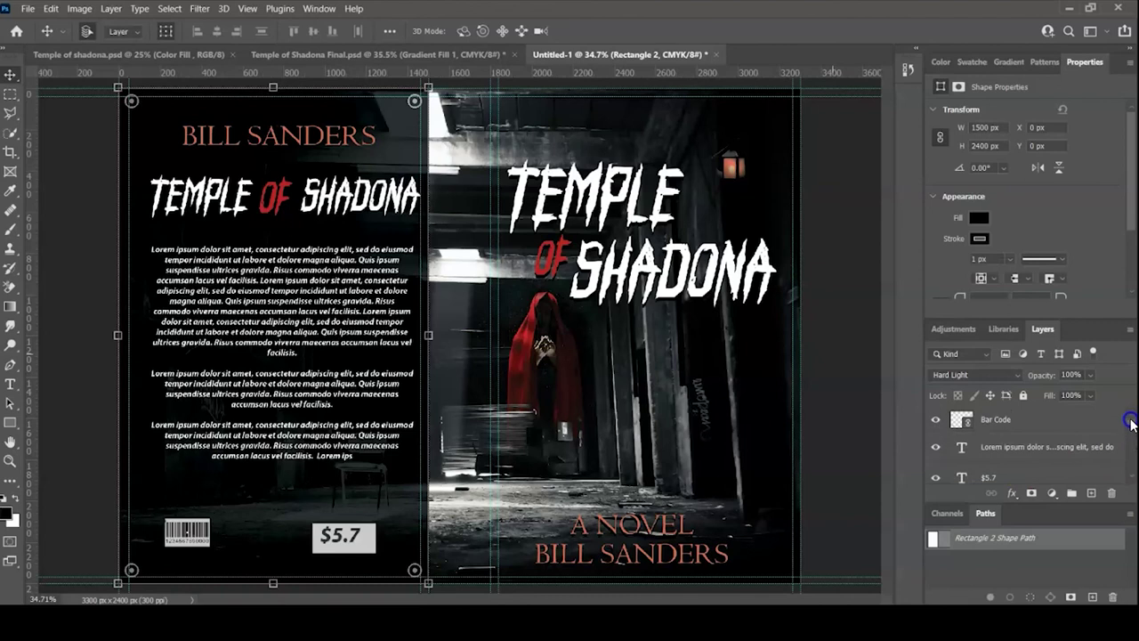
left_click(1019, 422, "shift")
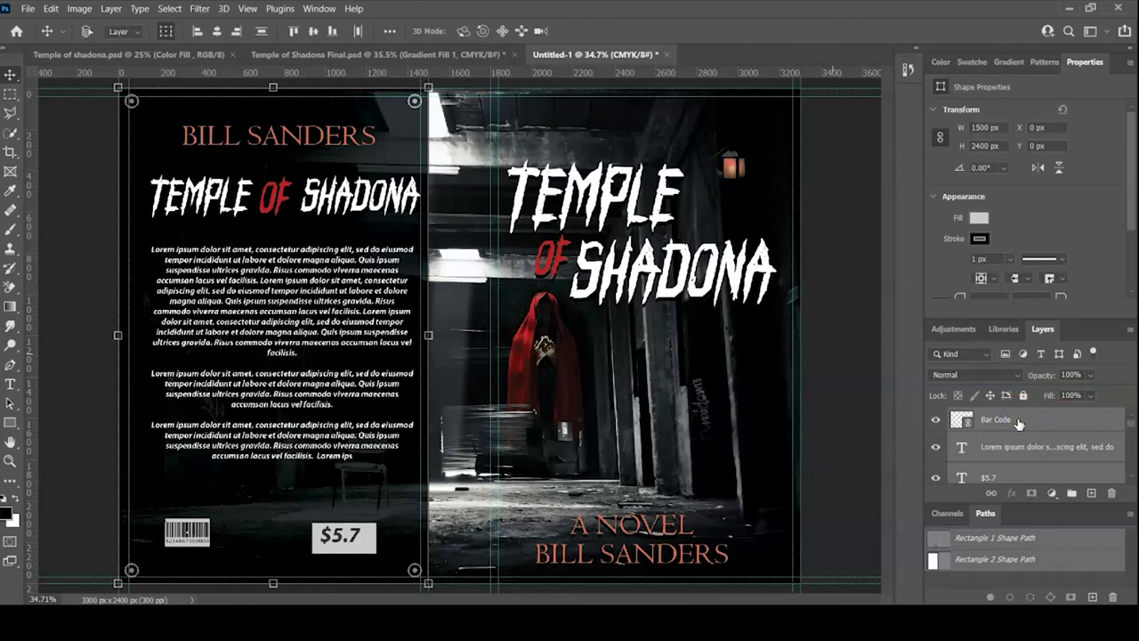
- Group the back-cover layers as 'Back cover' and give the group a Drop Shadow
key("ctrl+g")
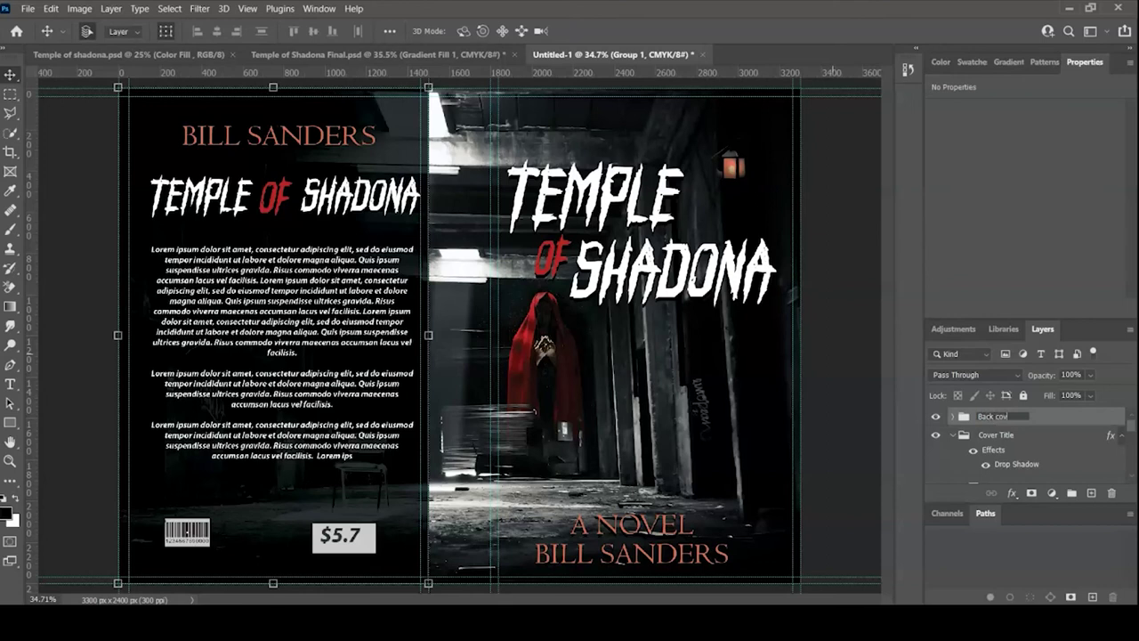
left_click(1071, 436)
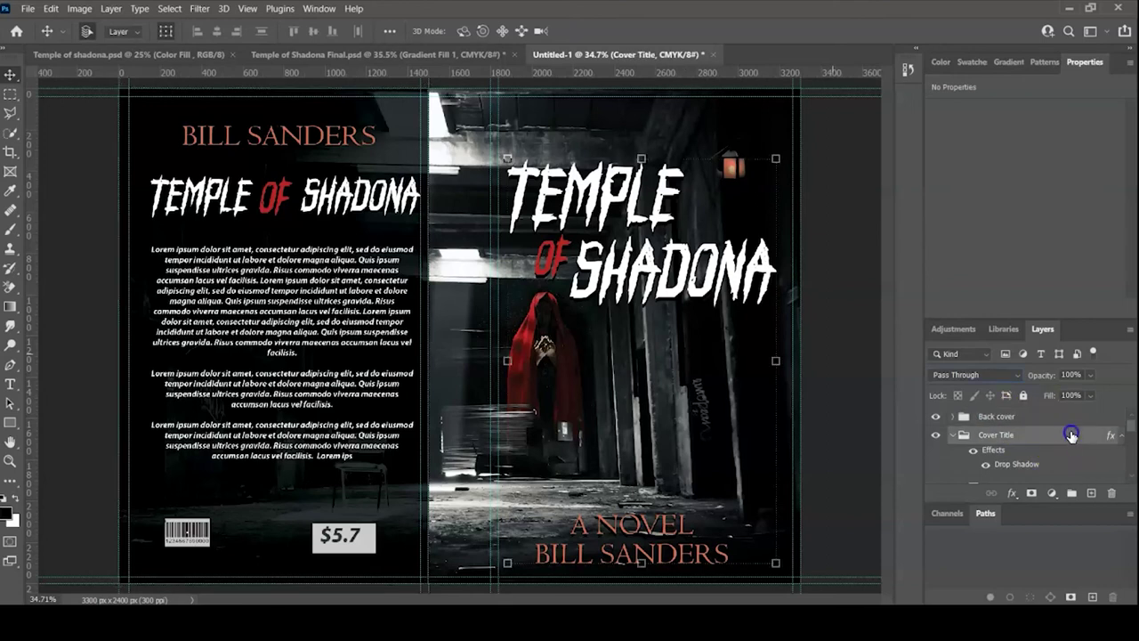
left_click(1046, 416)
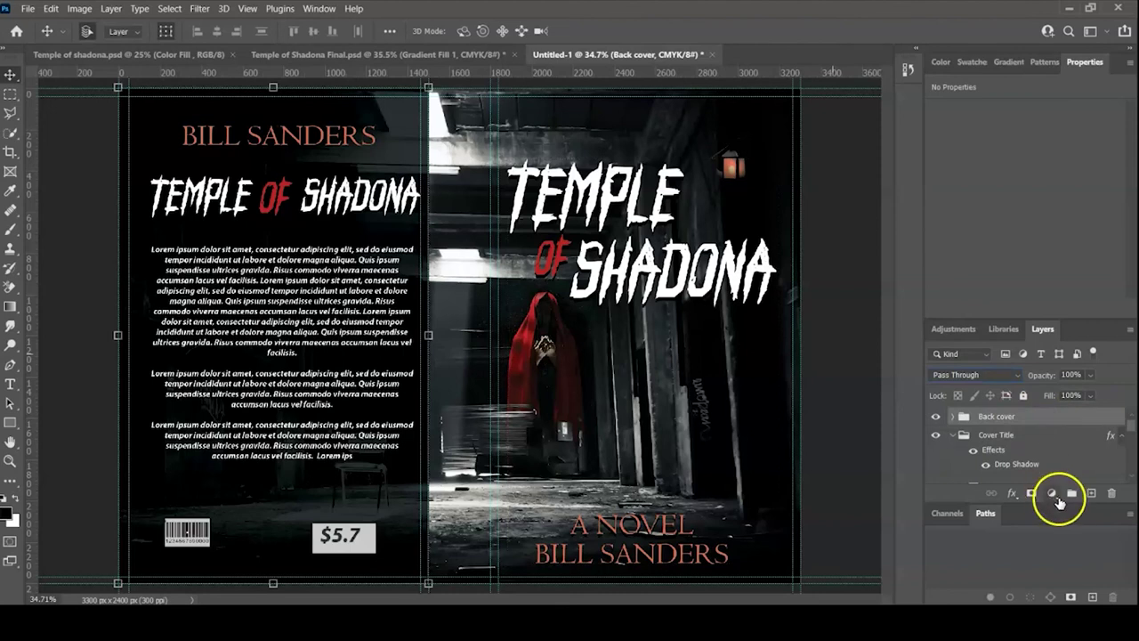
left_click(1013, 493)
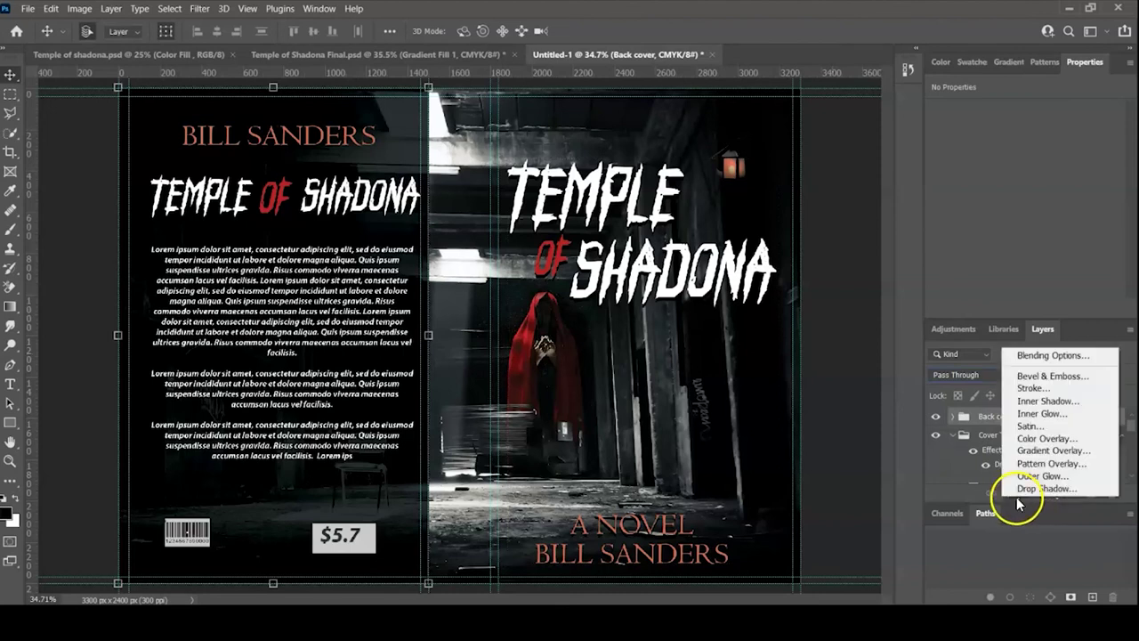
left_click(1021, 489)
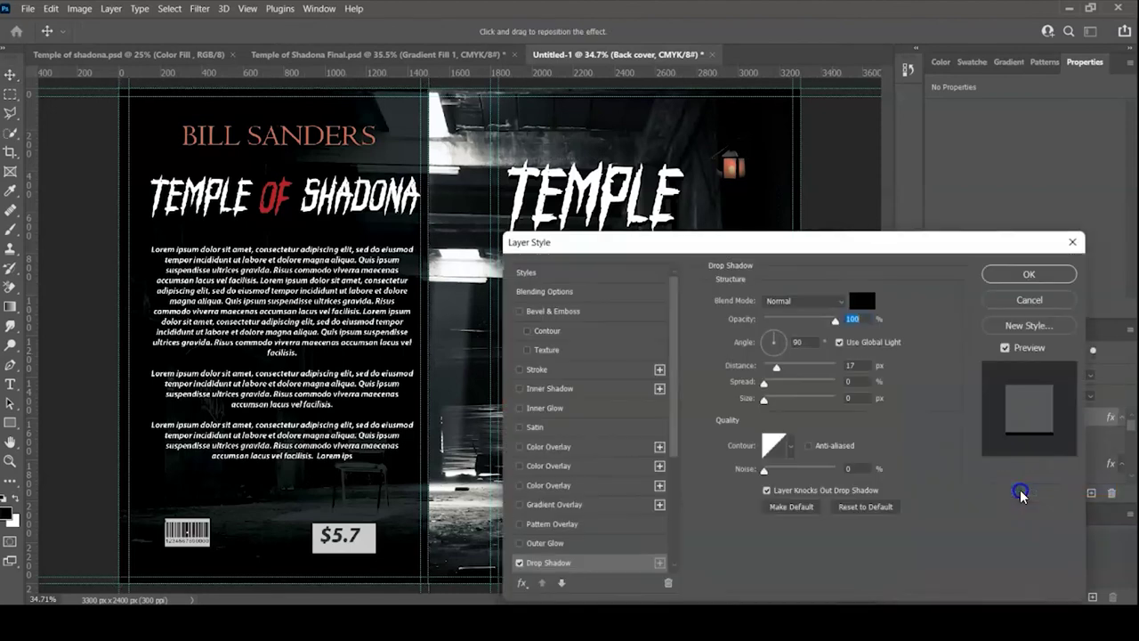
left_click(1015, 278)
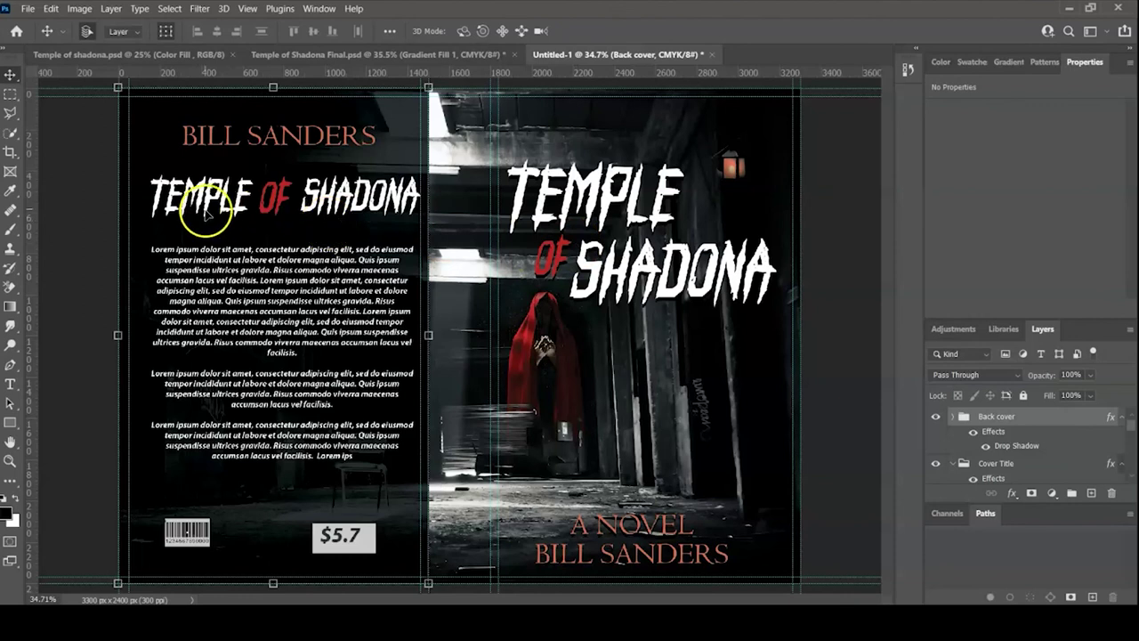
left_click(358, 170)
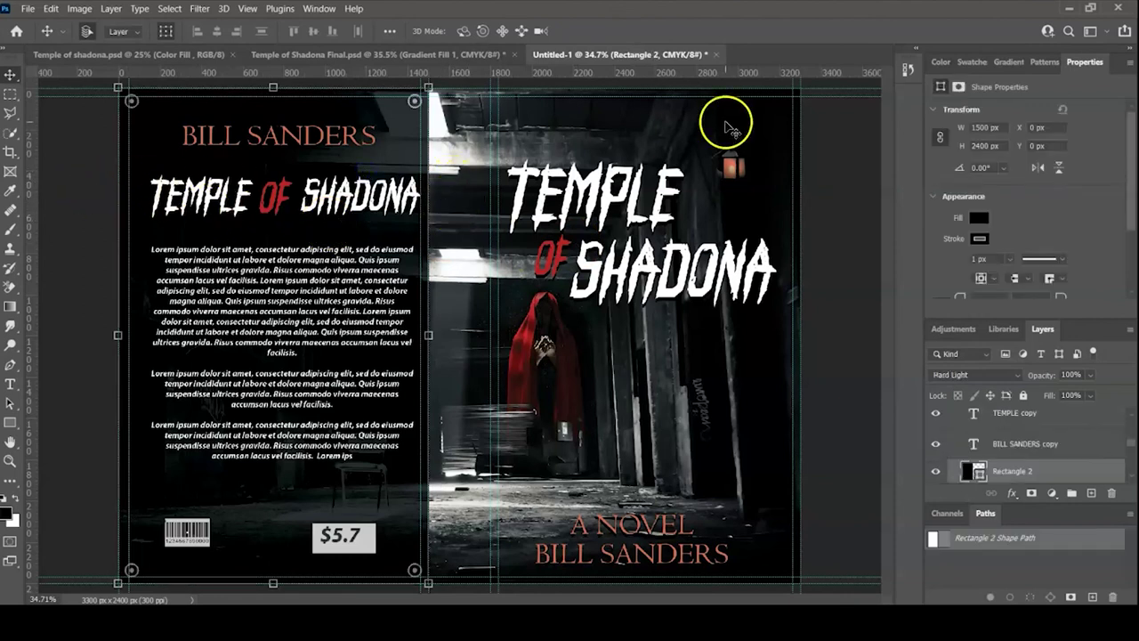
left_click(823, 169)
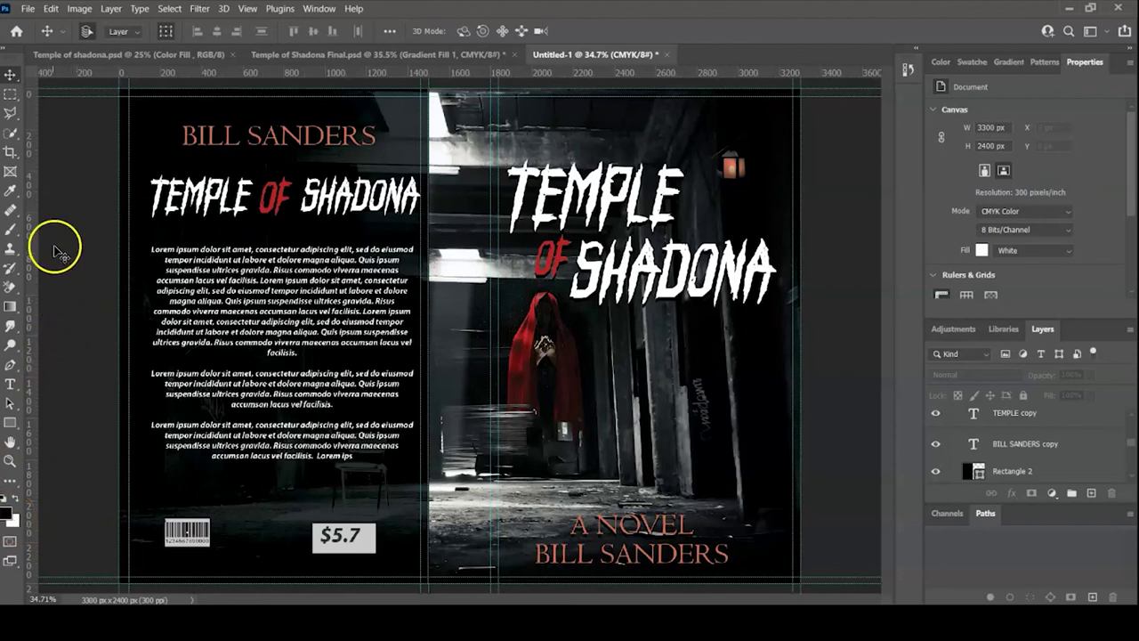
- Draw a black 300 × 2400 px spine rectangle at X 1500 px
left_click(10, 424)
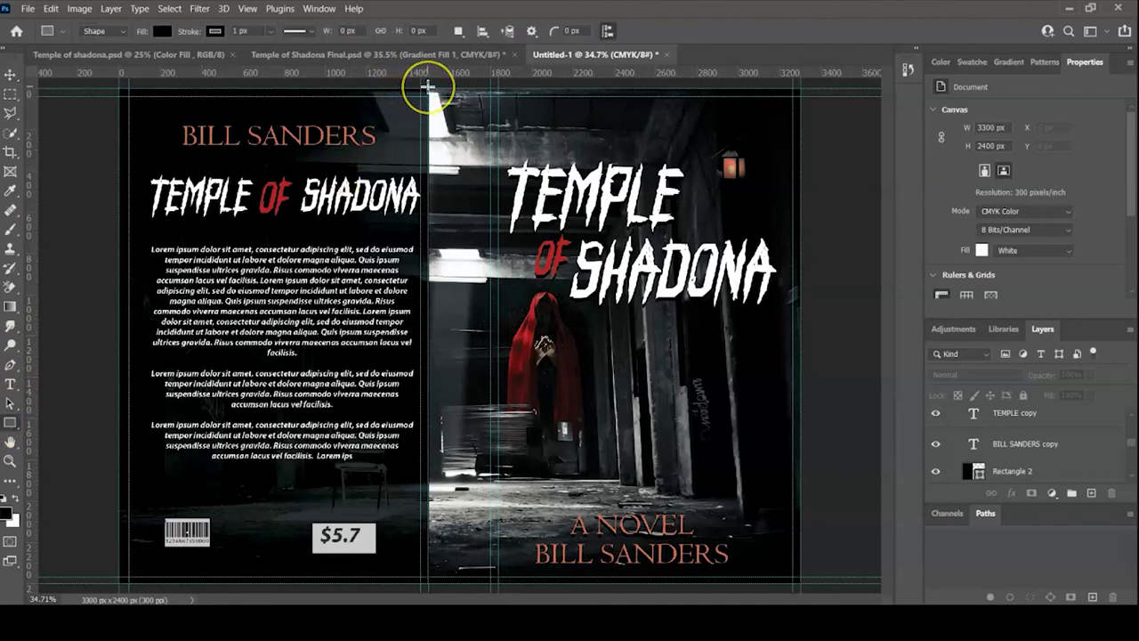
left_click_drag(428, 85, 491, 585)
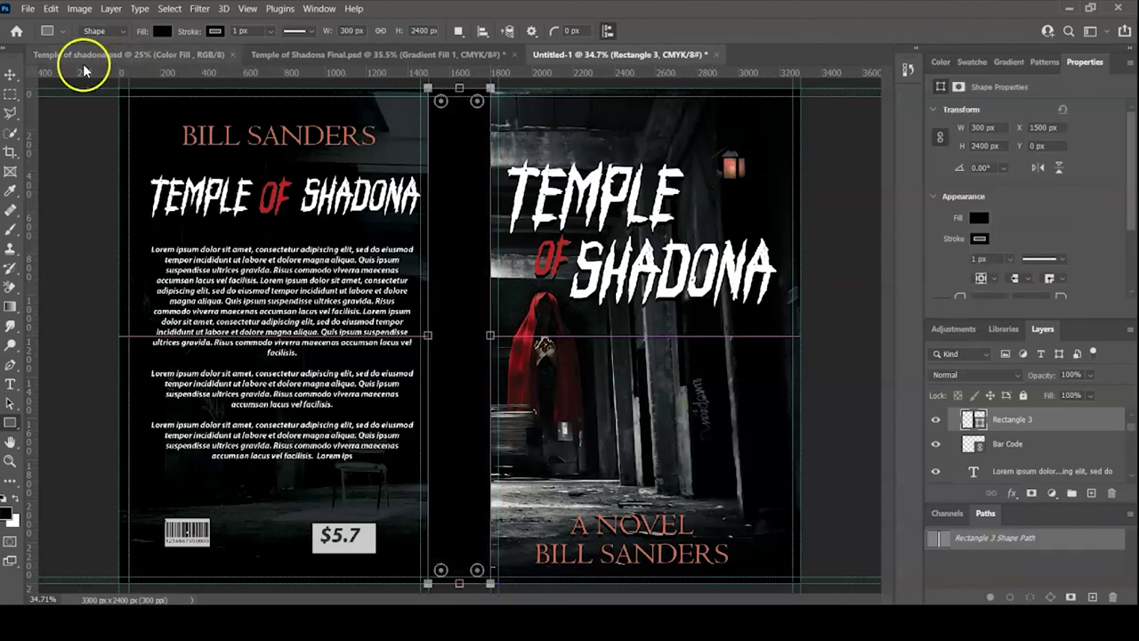
left_click(11, 75)
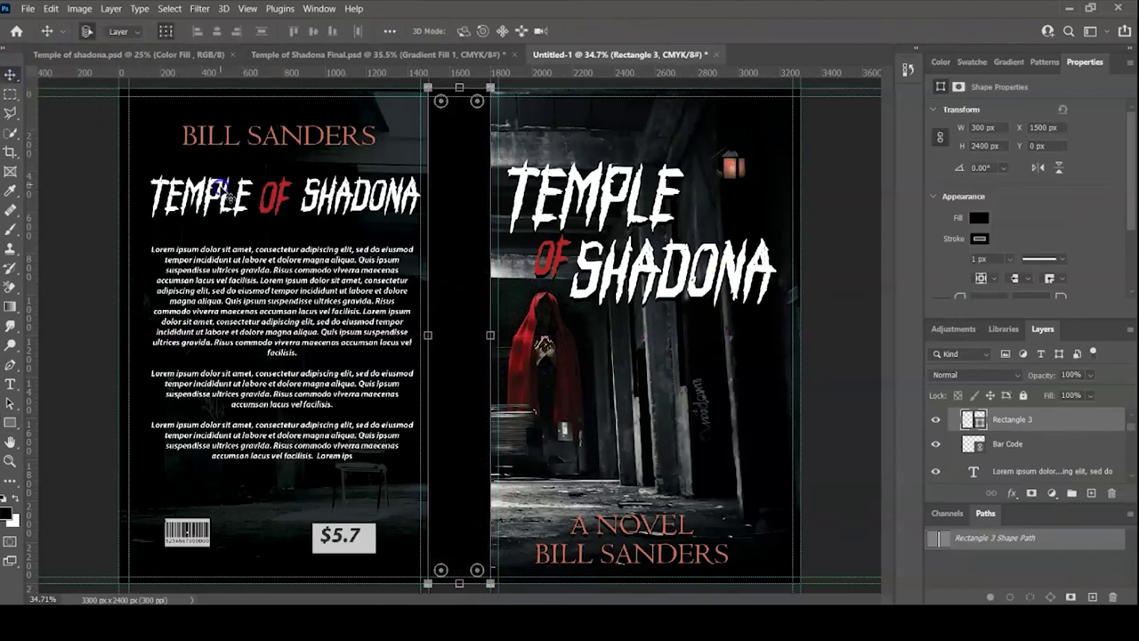
- Select the TEMPLE, OF and SHADONA title layers together
left_click(227, 194)
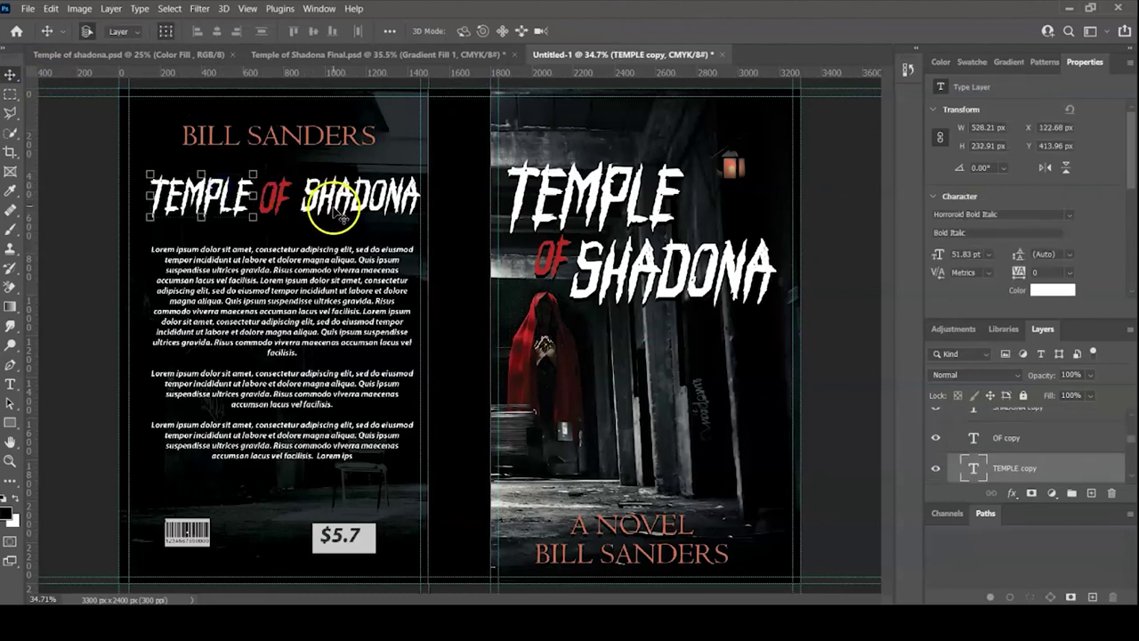
left_click(274, 196)
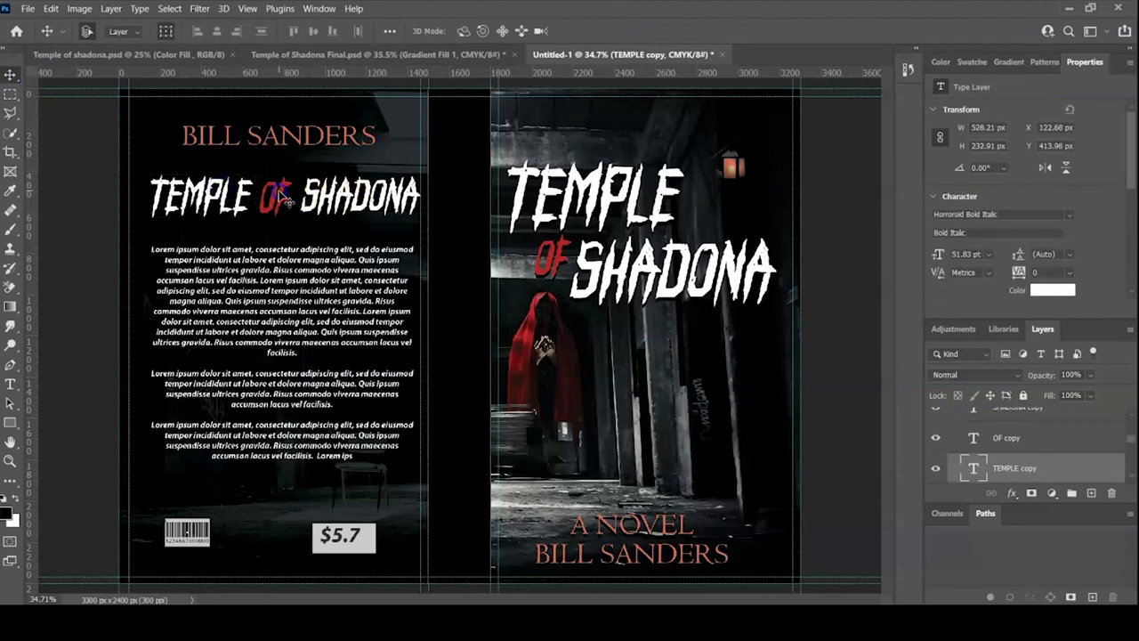
left_click(322, 199, "shift")
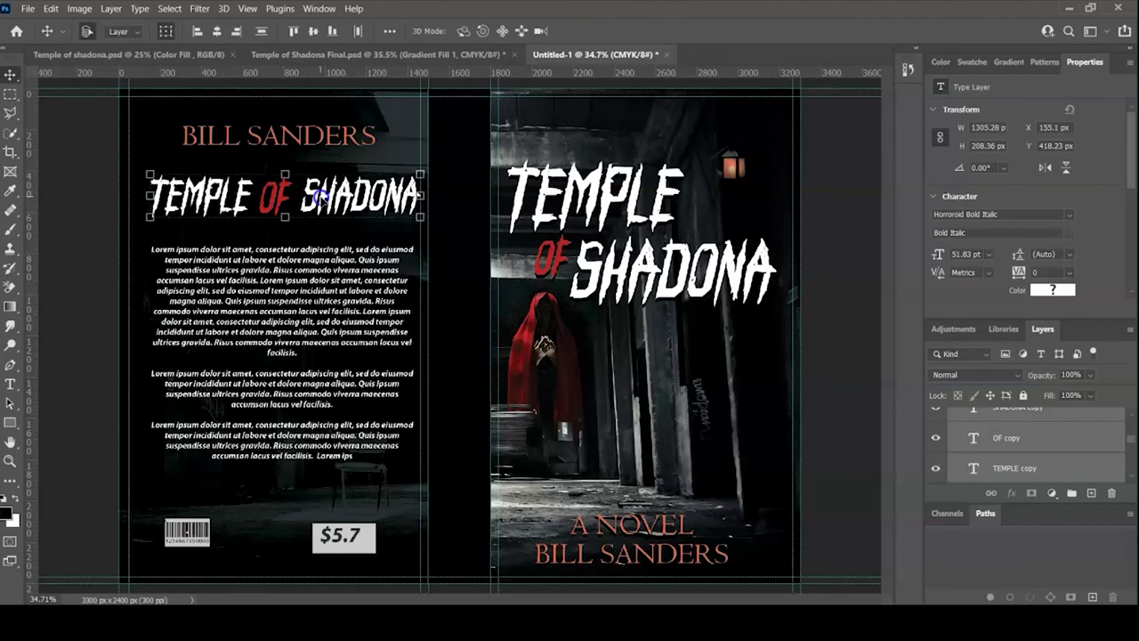
left_click_drag(322, 199, 322, 199)
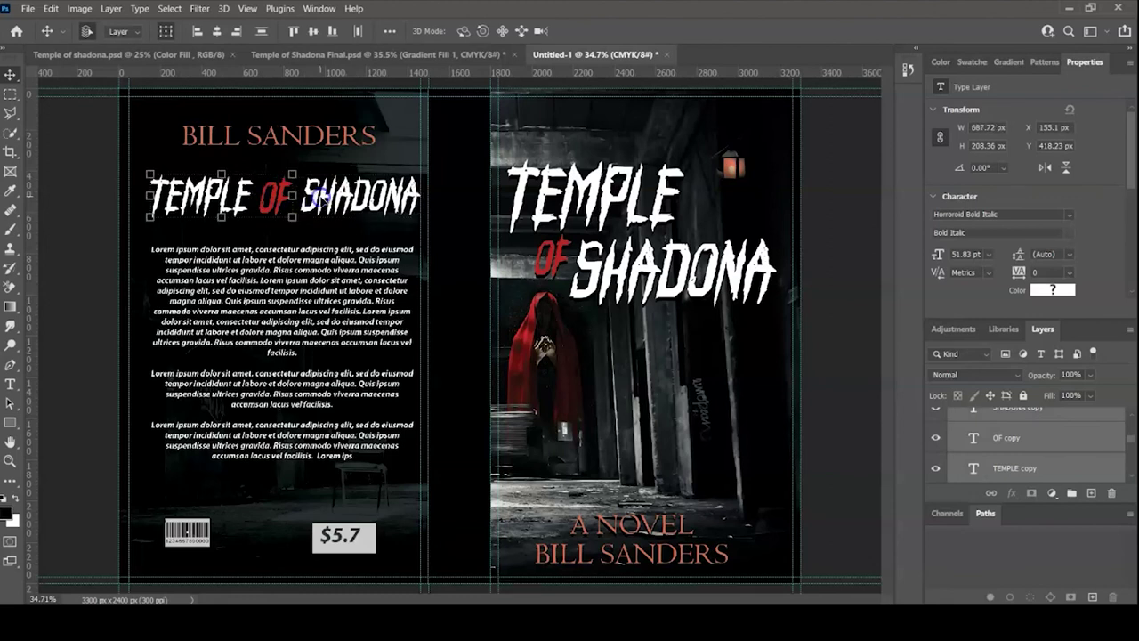
left_click(325, 201, "shift")
left_click(319, 202, "shift")
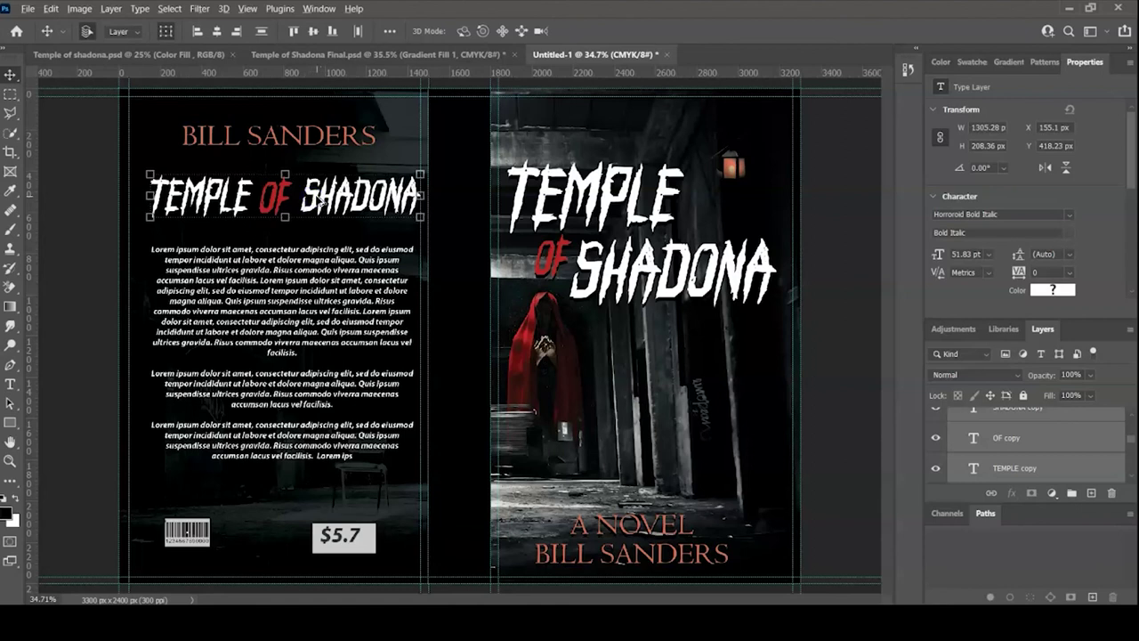
- Duplicate the title, rotate the copy 90° and place it down the spine
left_click_drag(326, 201, 646, 380)
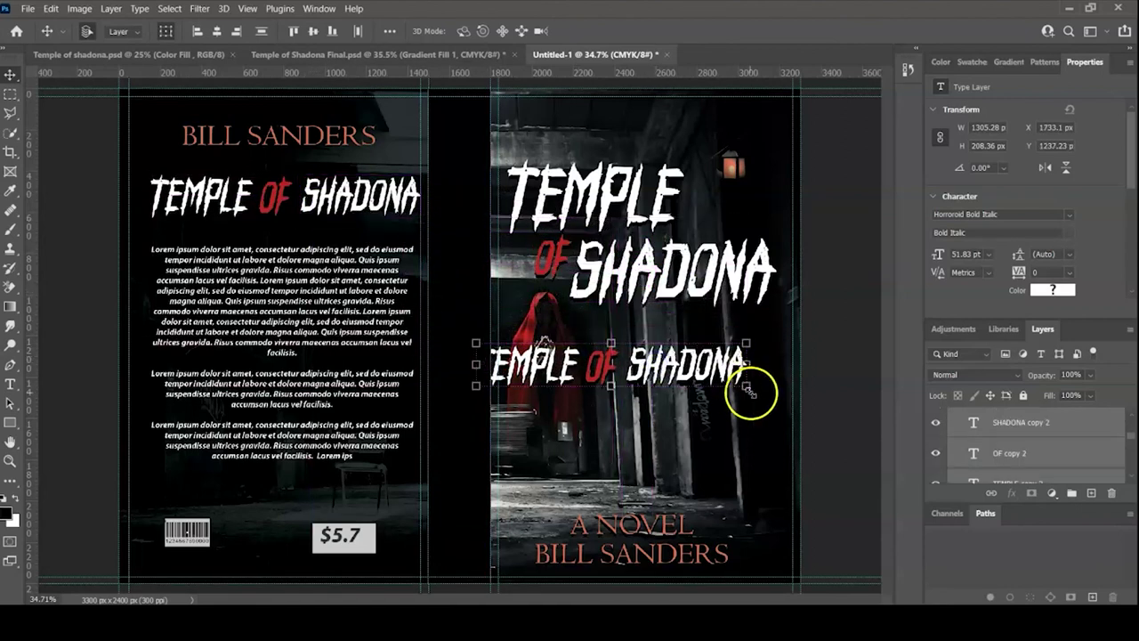
left_click_drag(757, 389, 595, 491)
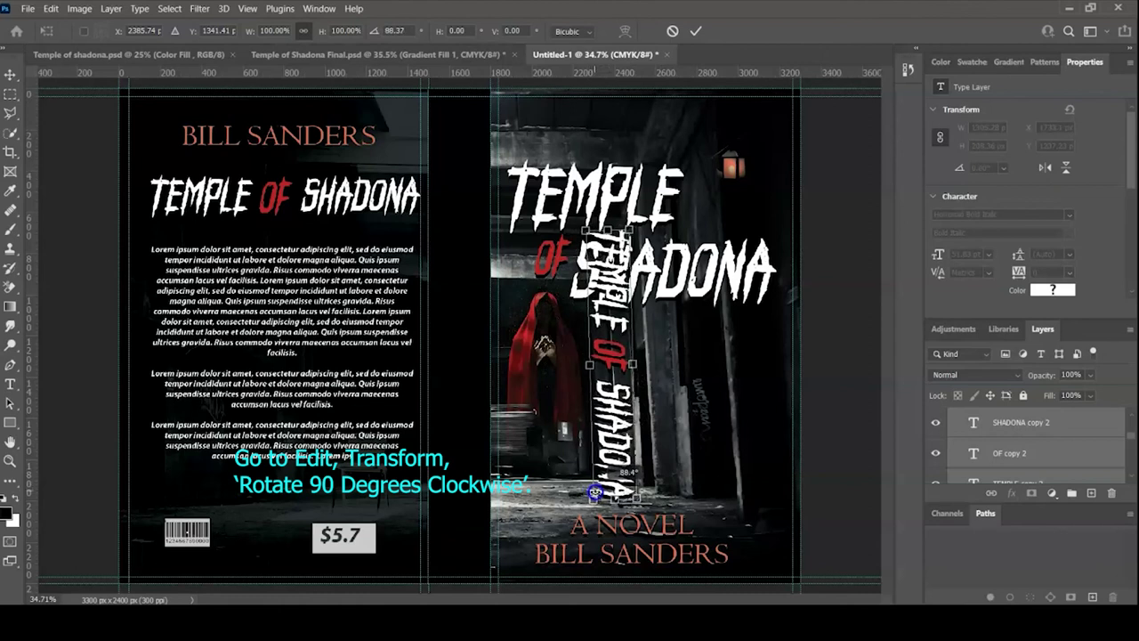
left_click_drag(594, 491, 595, 497)
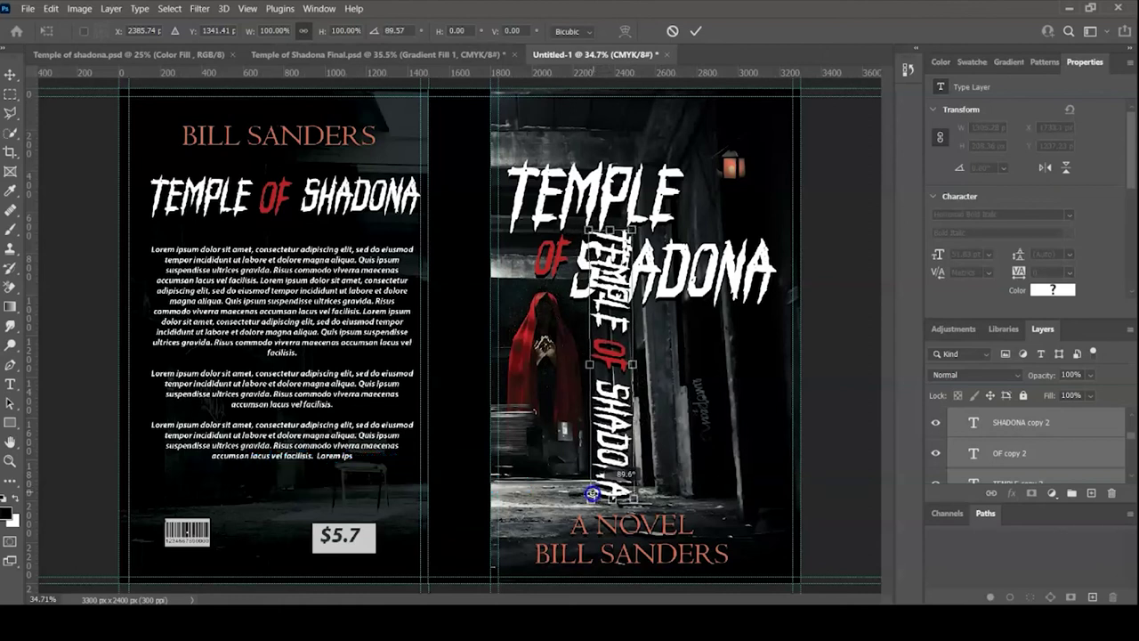
left_click_drag(609, 356, 463, 250)
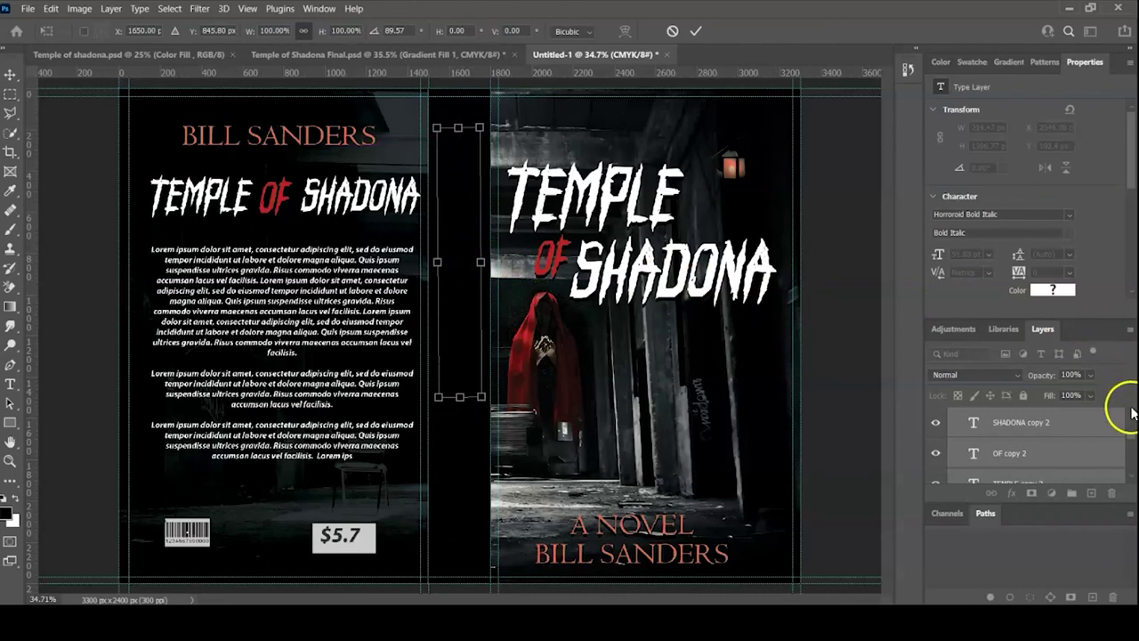
key("Return")
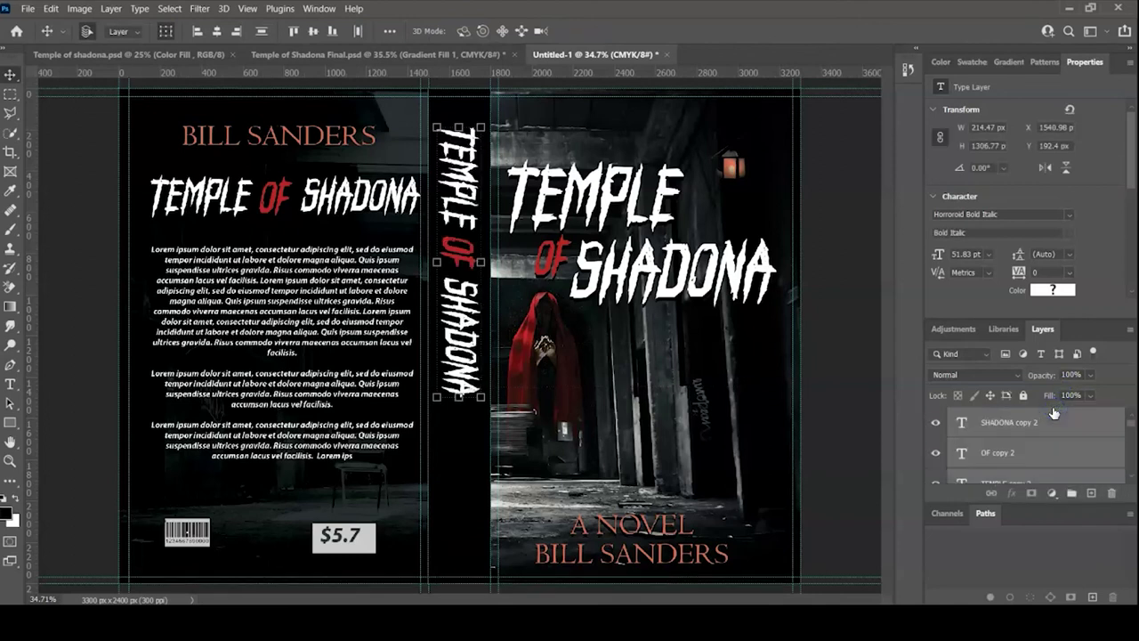
left_click(858, 416)
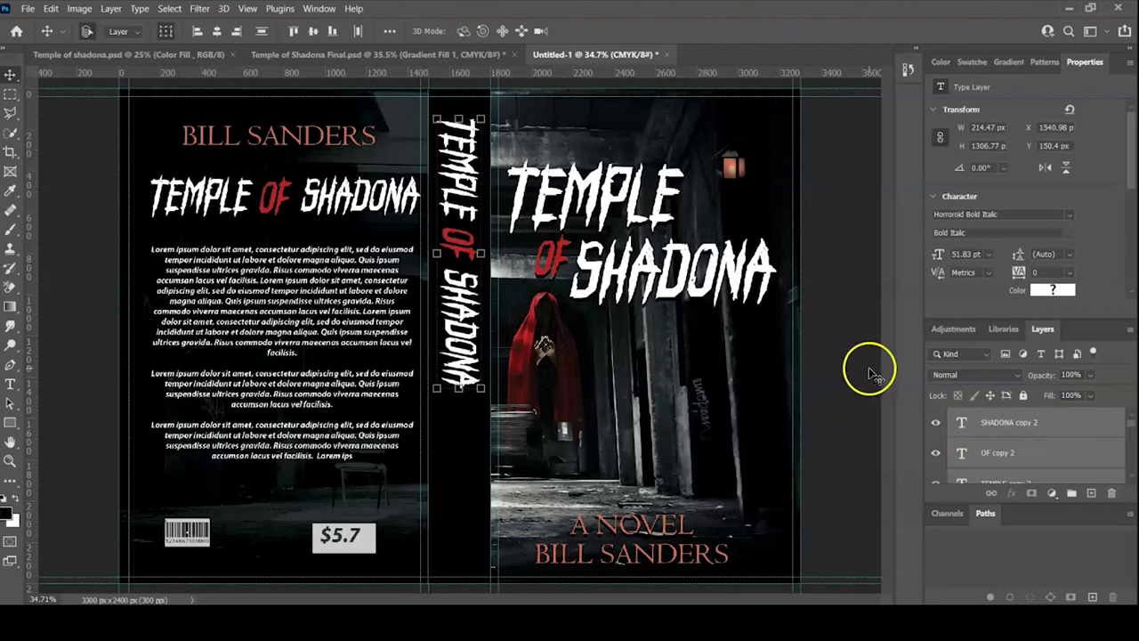
left_click(276, 147)
left_click_drag(273, 138, 659, 429)
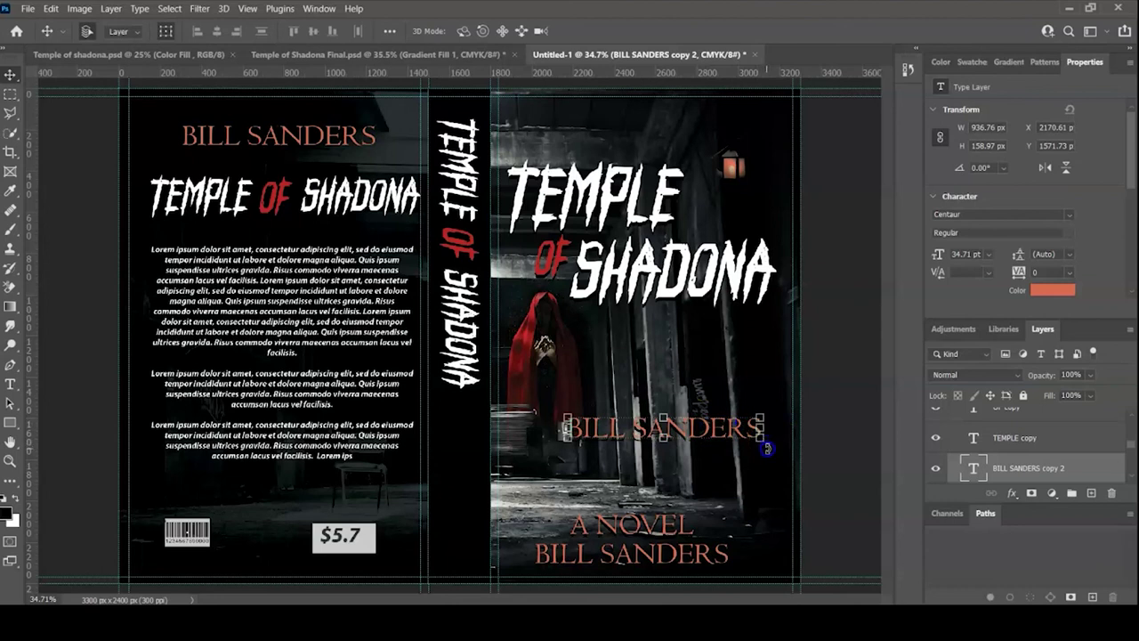
left_click_drag(766, 447, 695, 491)
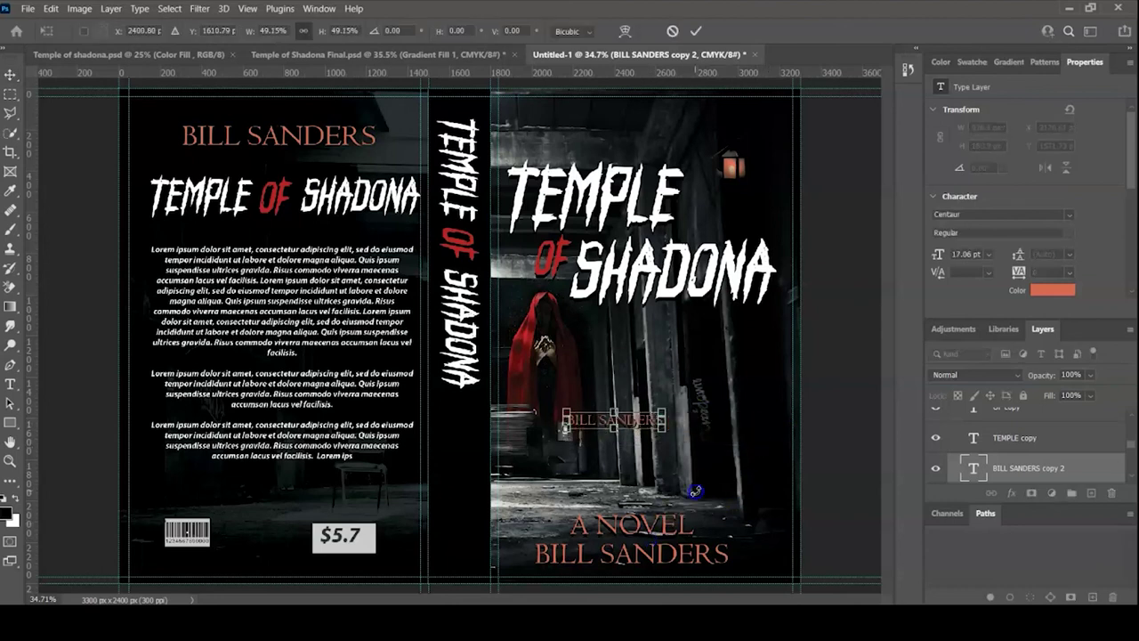
key("ctrl+z")
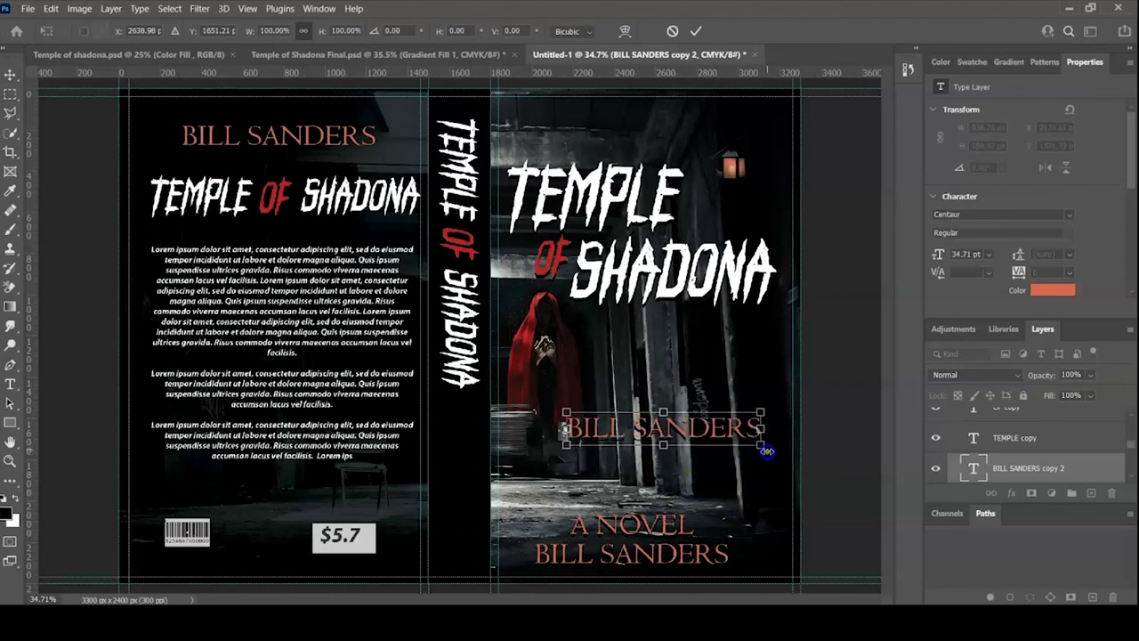
left_click_drag(771, 448, 637, 564)
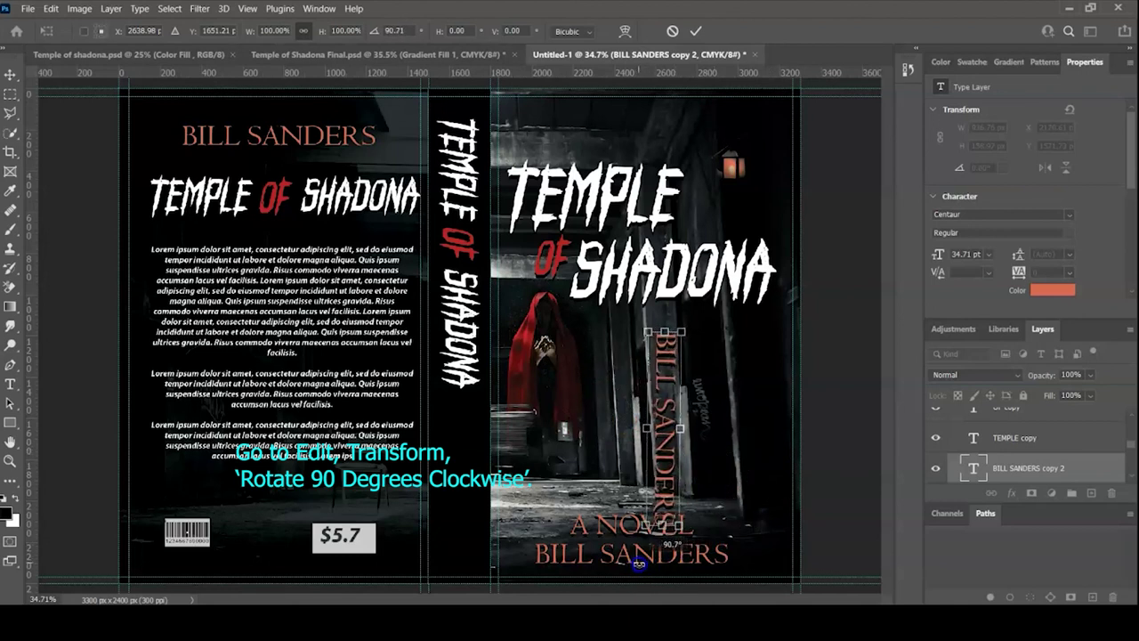
left_click_drag(672, 436, 462, 492)
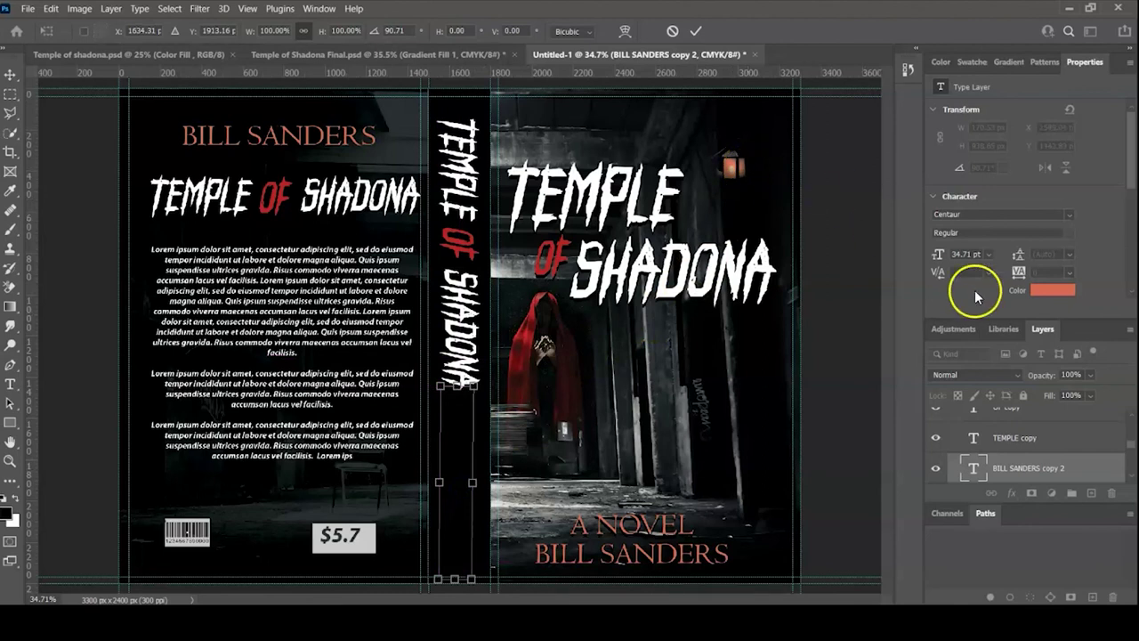
- Raise the spine author name's layer and shrink it to fit below the title
left_click(1026, 469)
left_click_drag(1026, 469, 1055, 418)
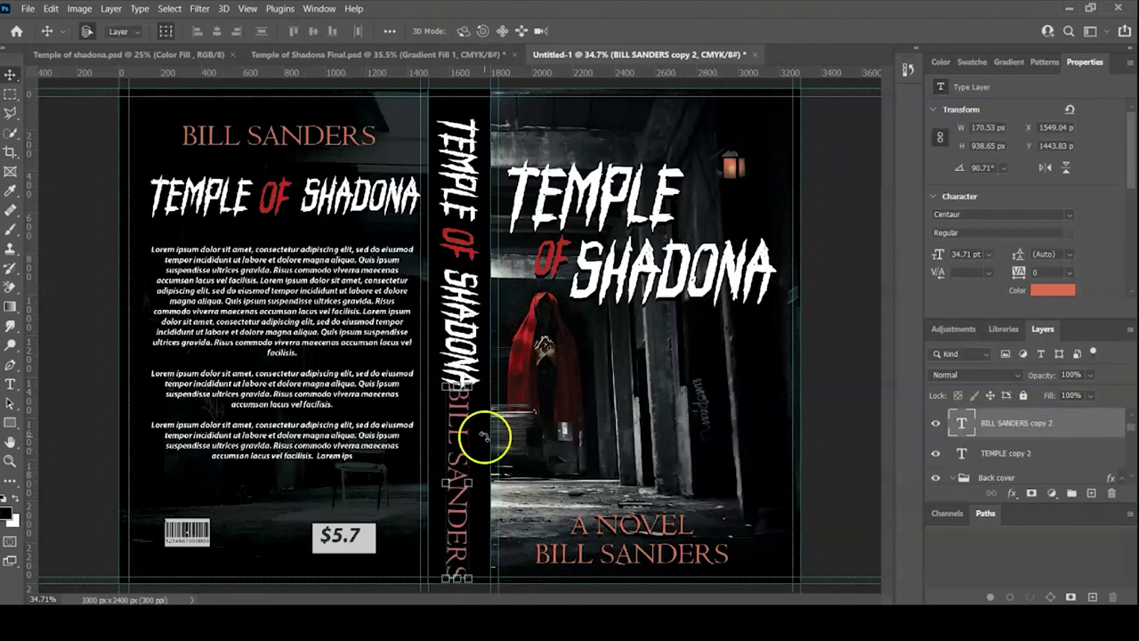
key("ctrl+t")
left_click_drag(468, 397, 462, 469)
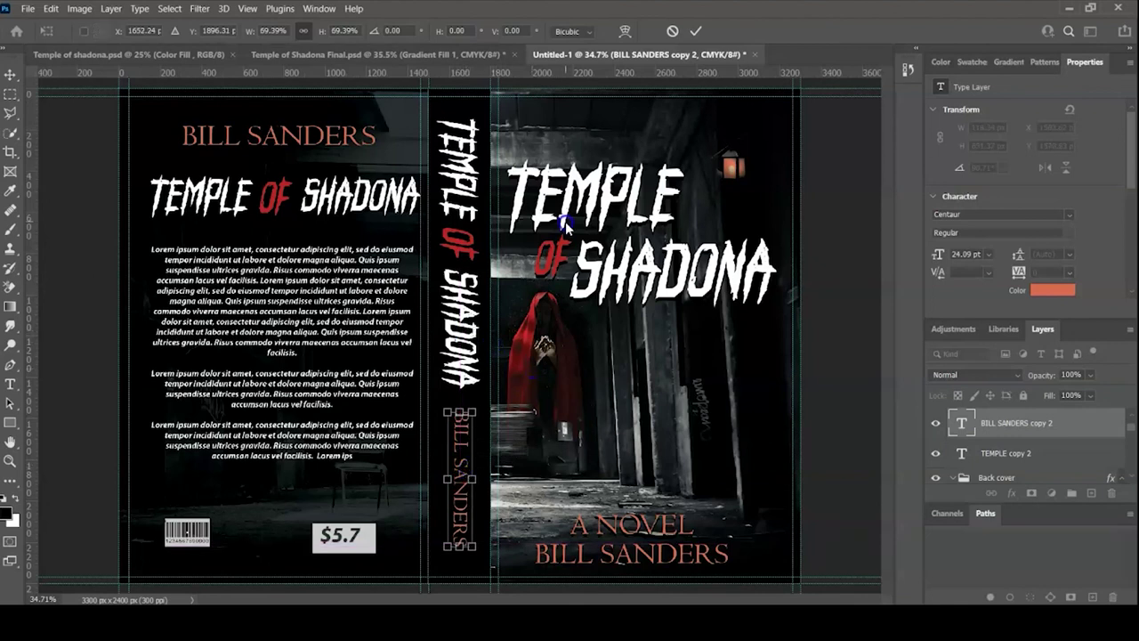
left_click(695, 35)
left_click(457, 283)
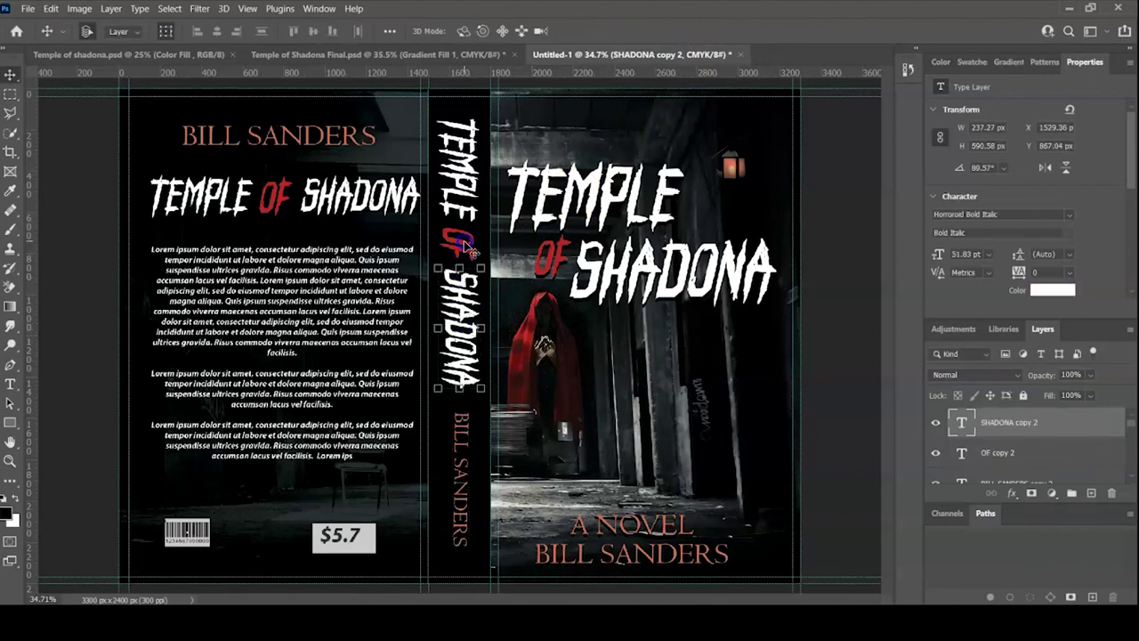
- Scale the vertical spine title down to about 89%
left_click(468, 252, "shift")
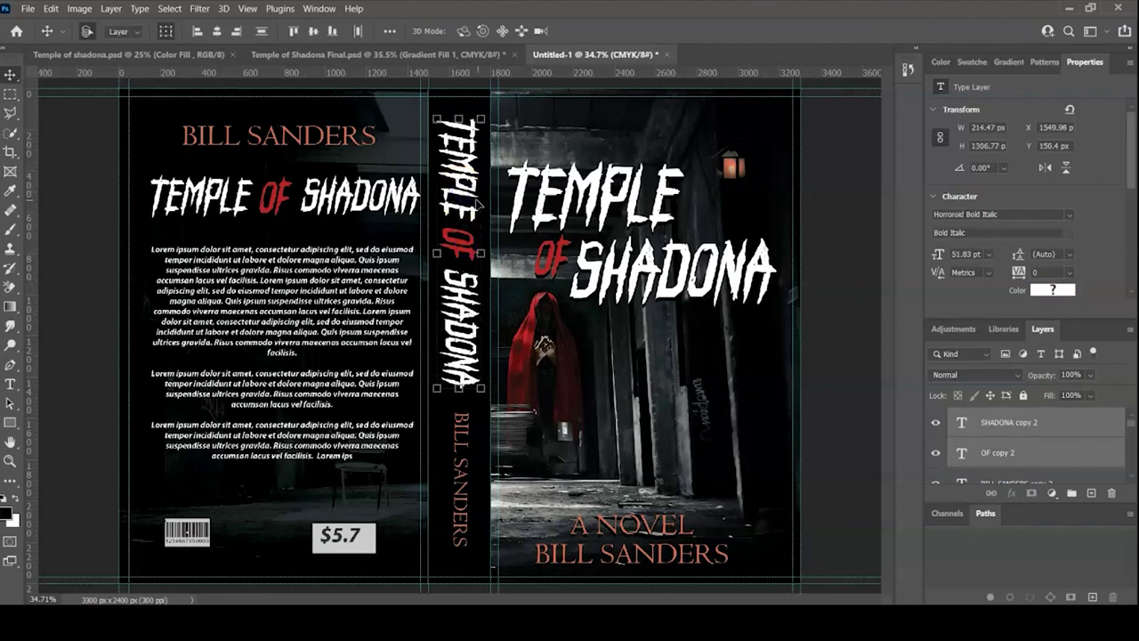
key("ctrl+t")
left_click_drag(480, 256, 475, 255)
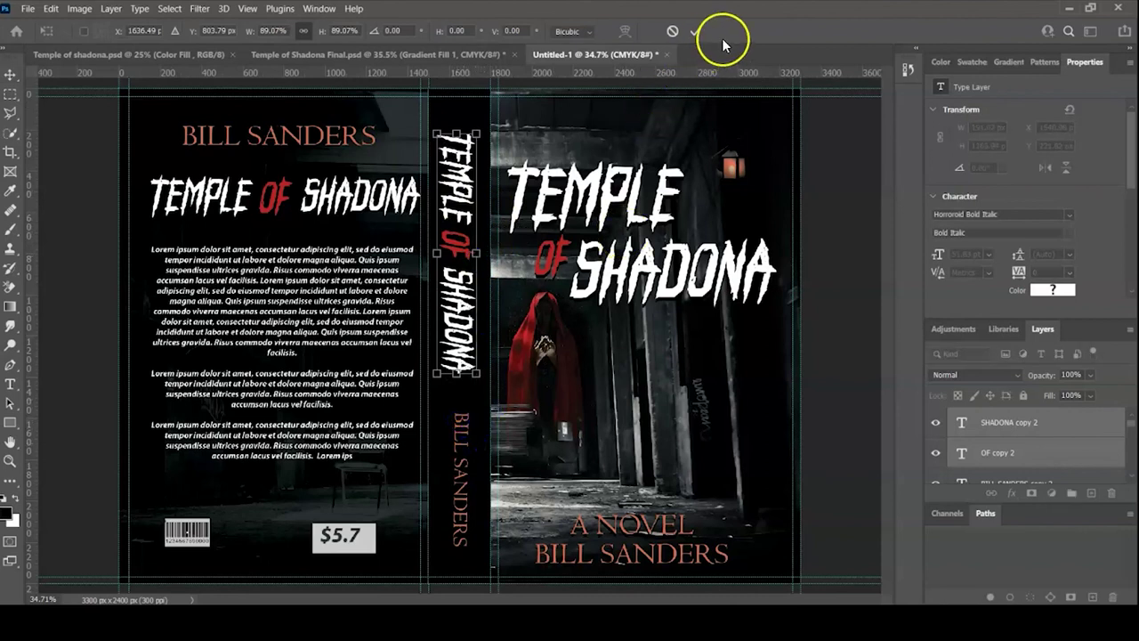
left_click(696, 32)
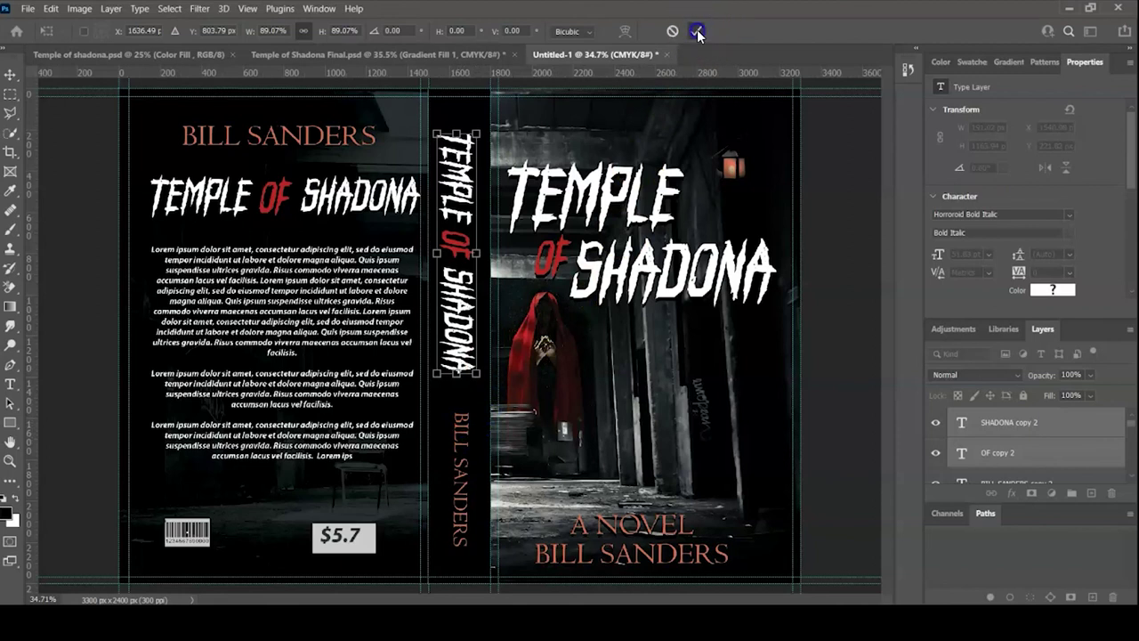
left_click(465, 424, "shift")
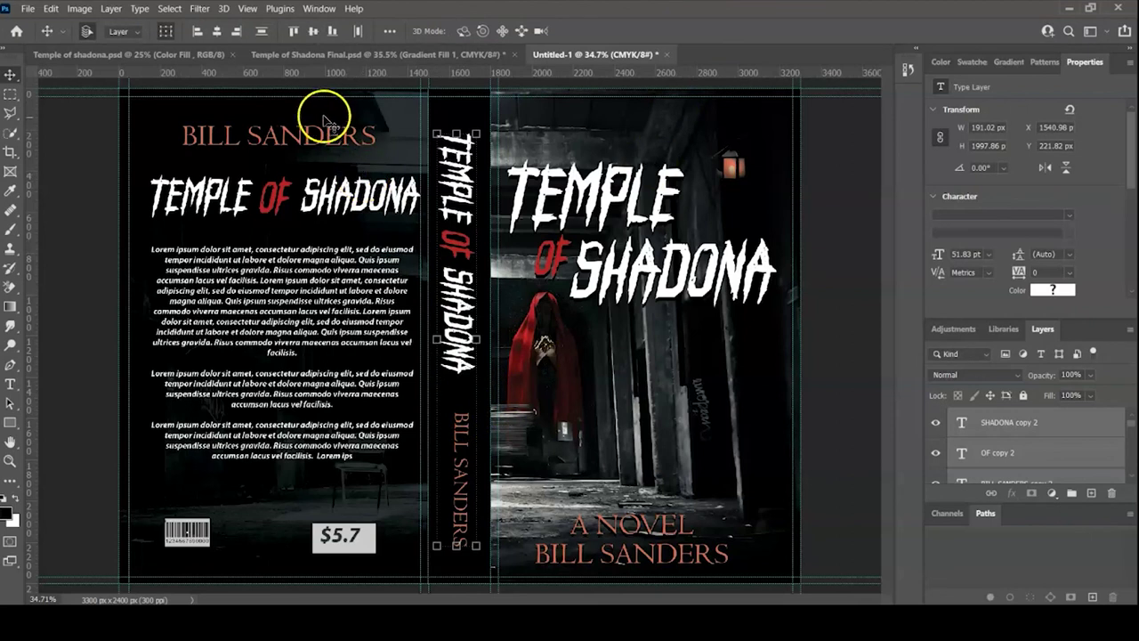
left_click(218, 34)
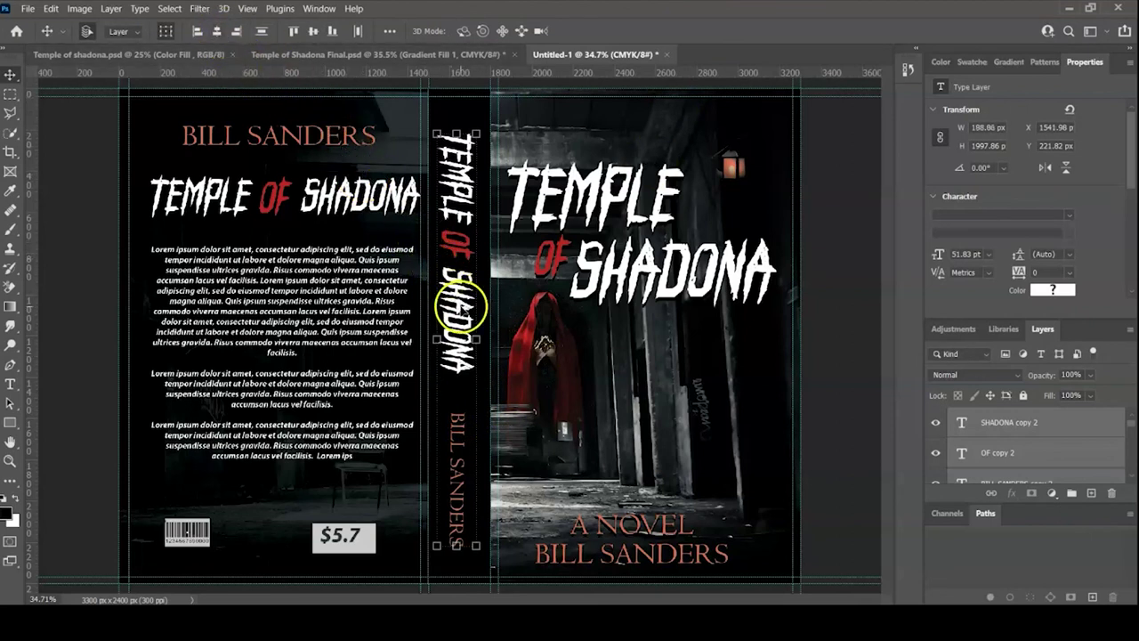
left_click_drag(461, 306, 461, 298)
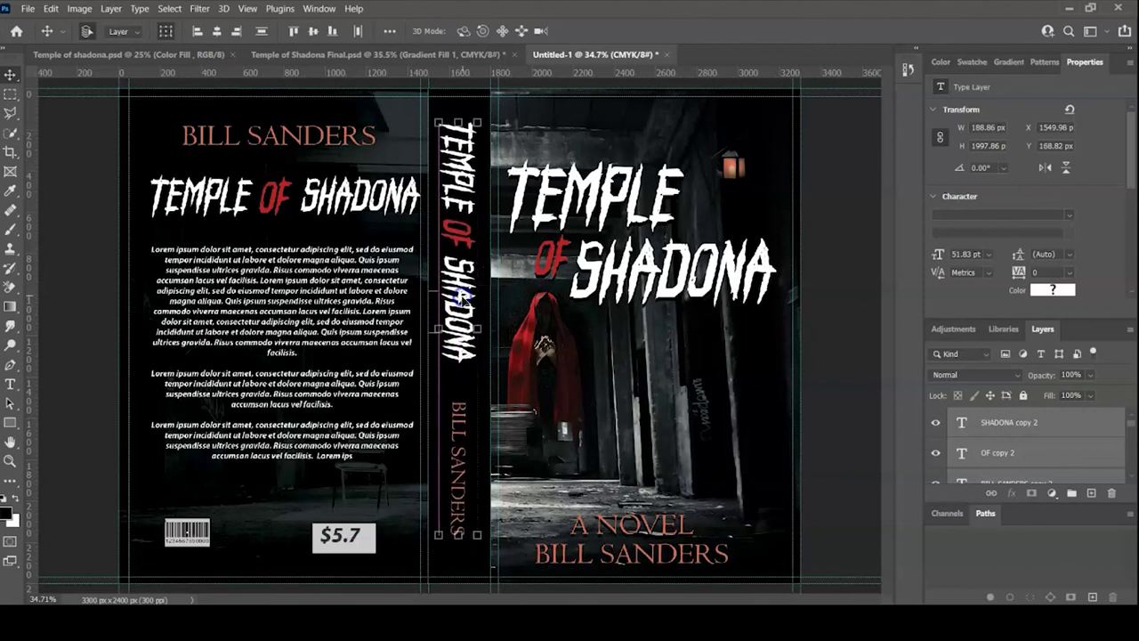
left_click(850, 294)
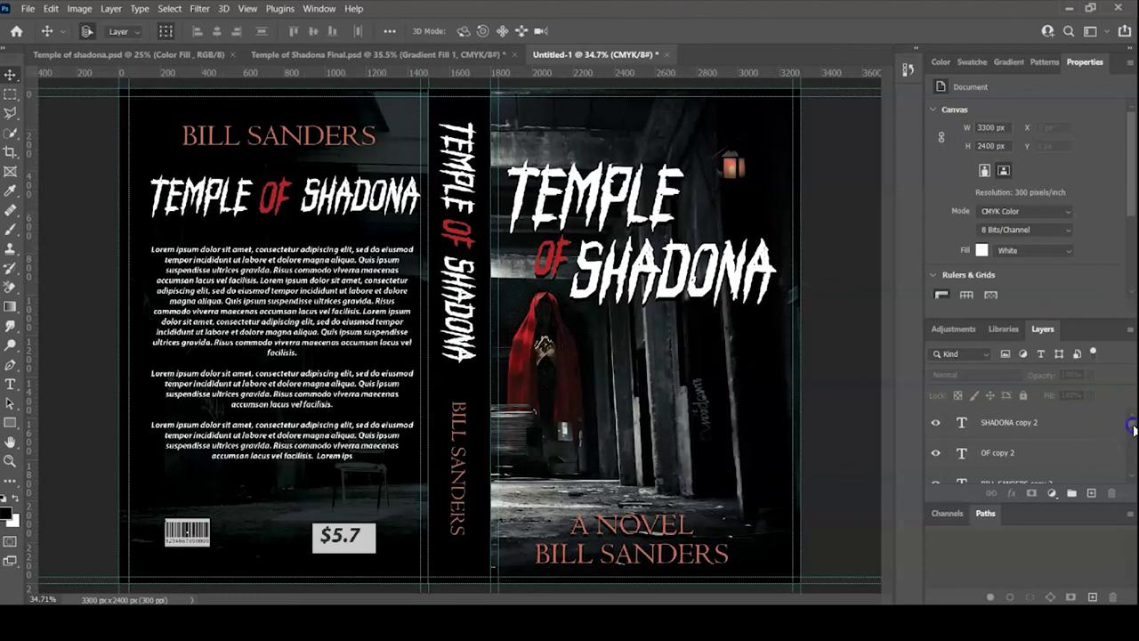
- Select all the spine text layers together with the spine's background rectangle
left_click_drag(1131, 428, 1130, 481)
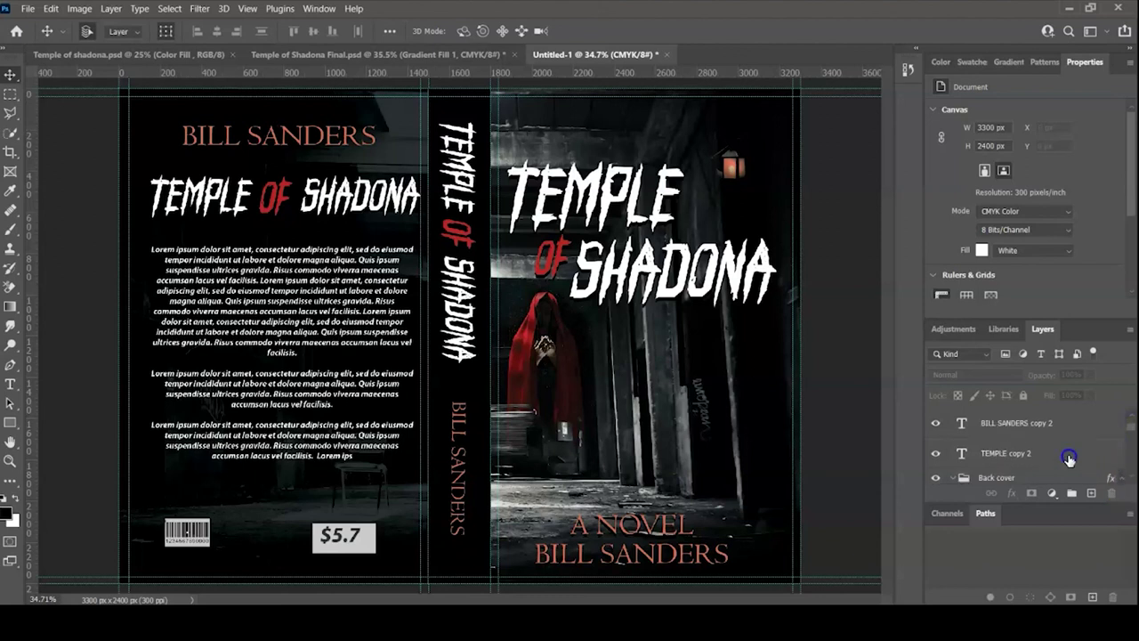
left_click(1022, 455)
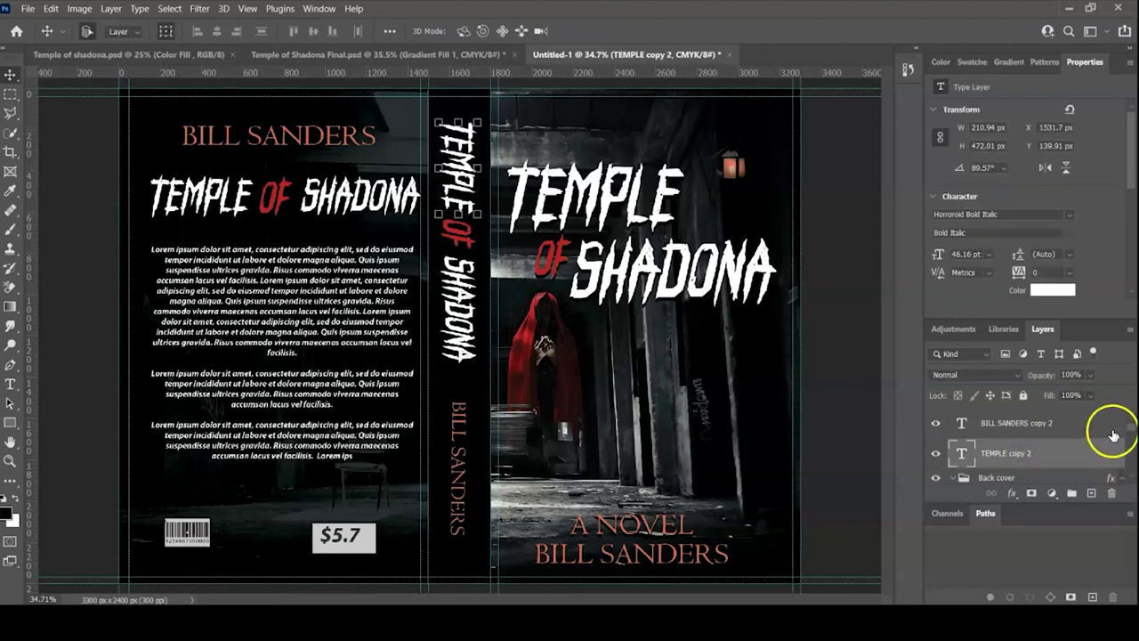
left_click(1133, 430)
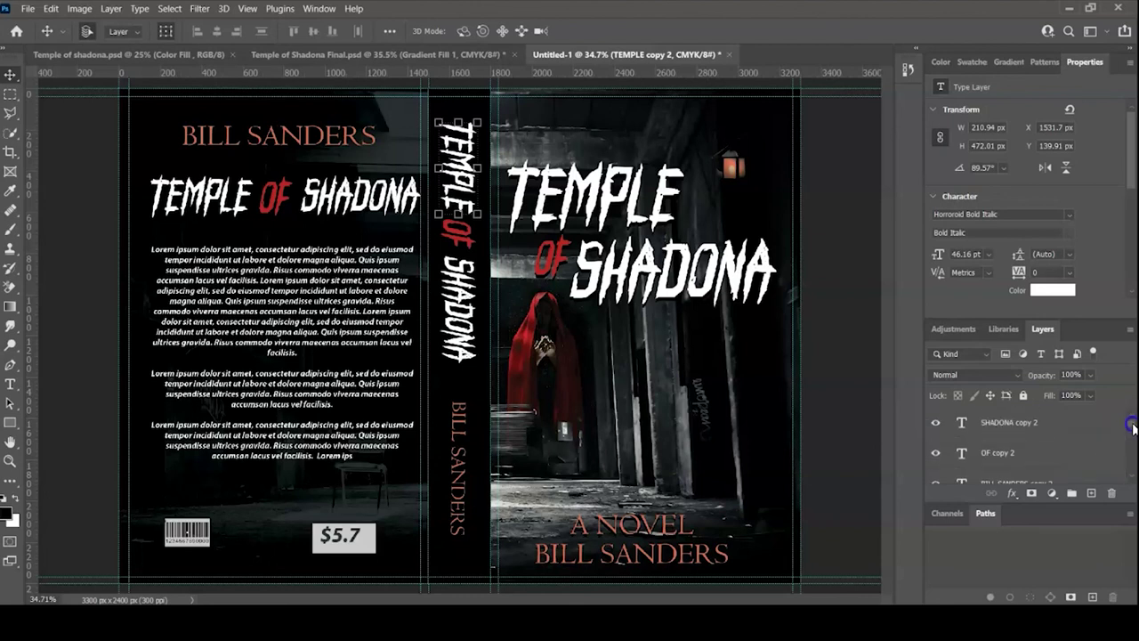
left_click(1031, 423, "shift")
left_click(1088, 427, "shift")
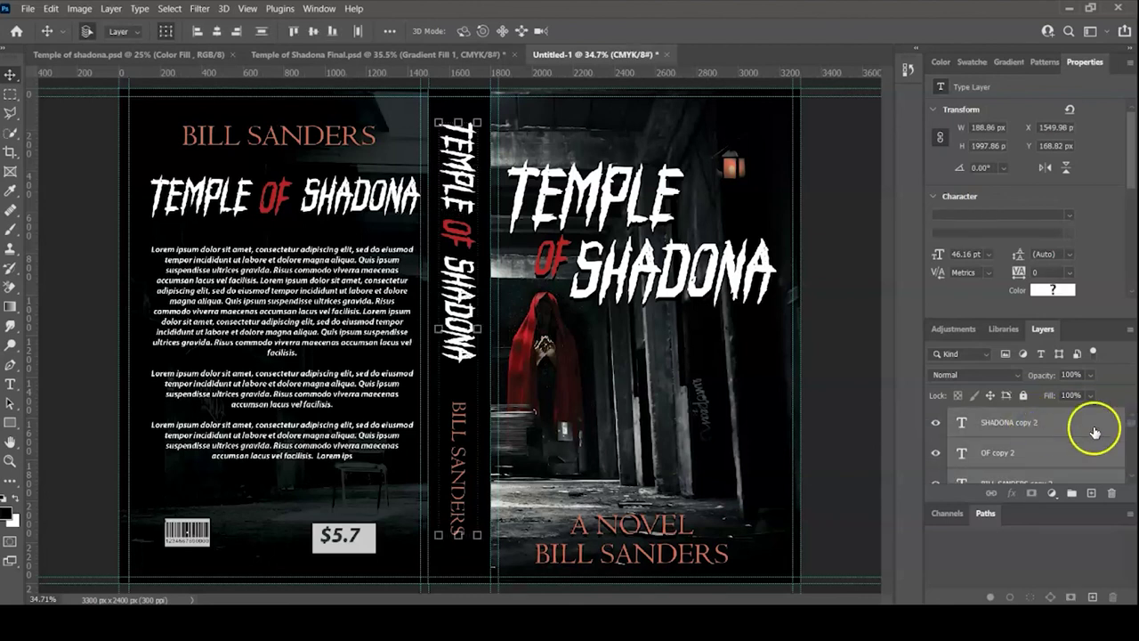
key("shift")
key("shift")
key("shift")
key("shift")
key("shift")
left_click(378, 198)
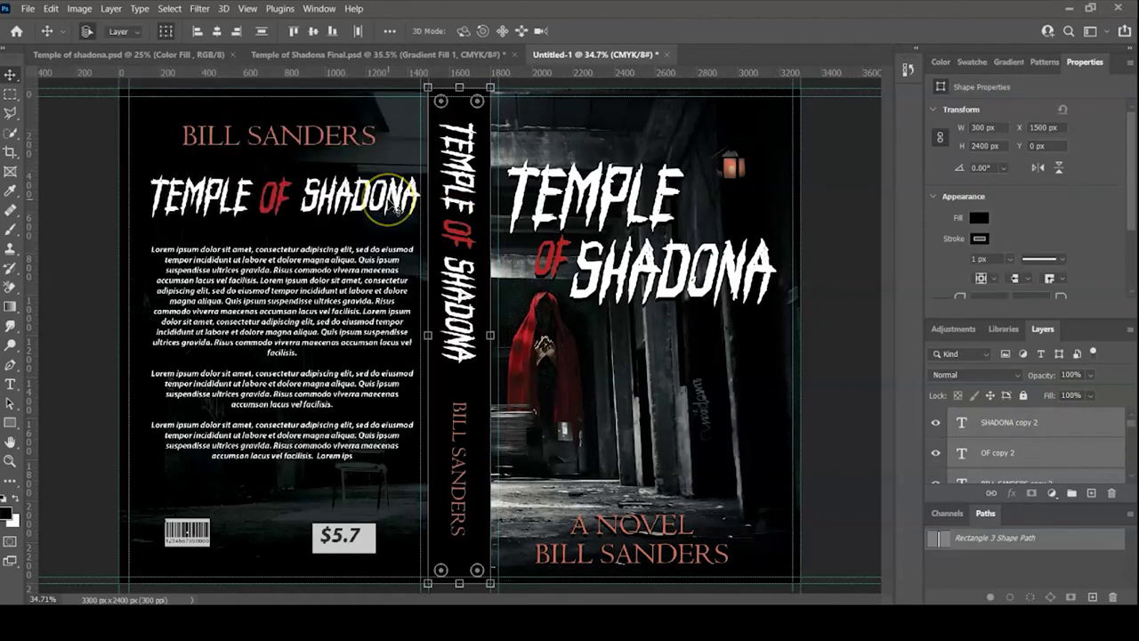
- Group the selected spine title, author name and black rectangle layers, naming the group 'Spine'
key("ctrl+g")
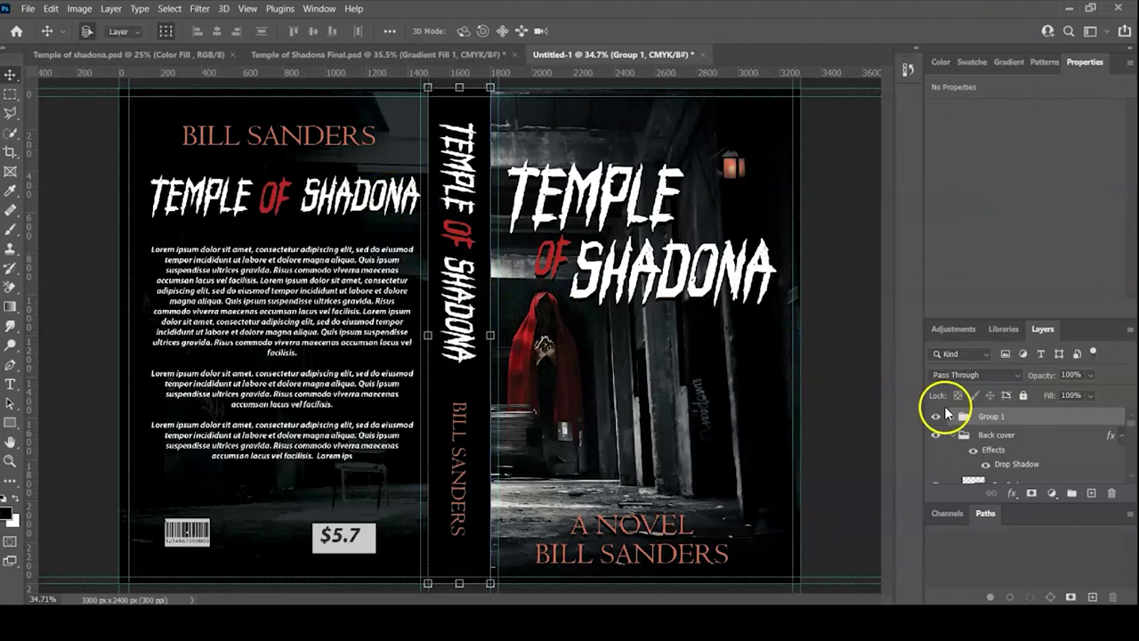
double_click(991, 416)
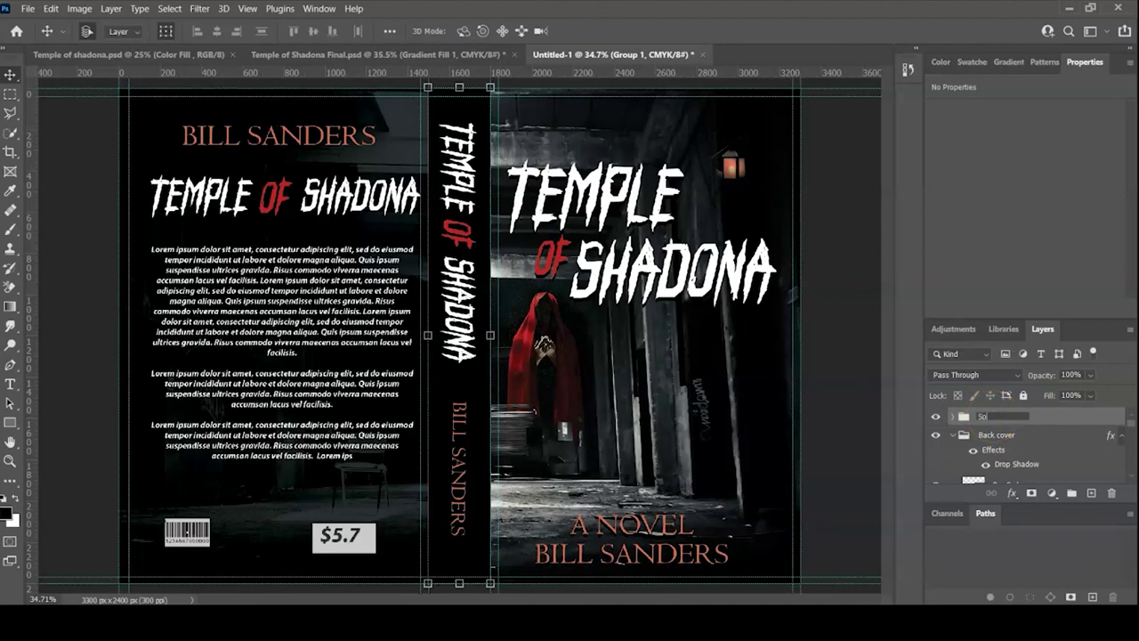
type("Spine")
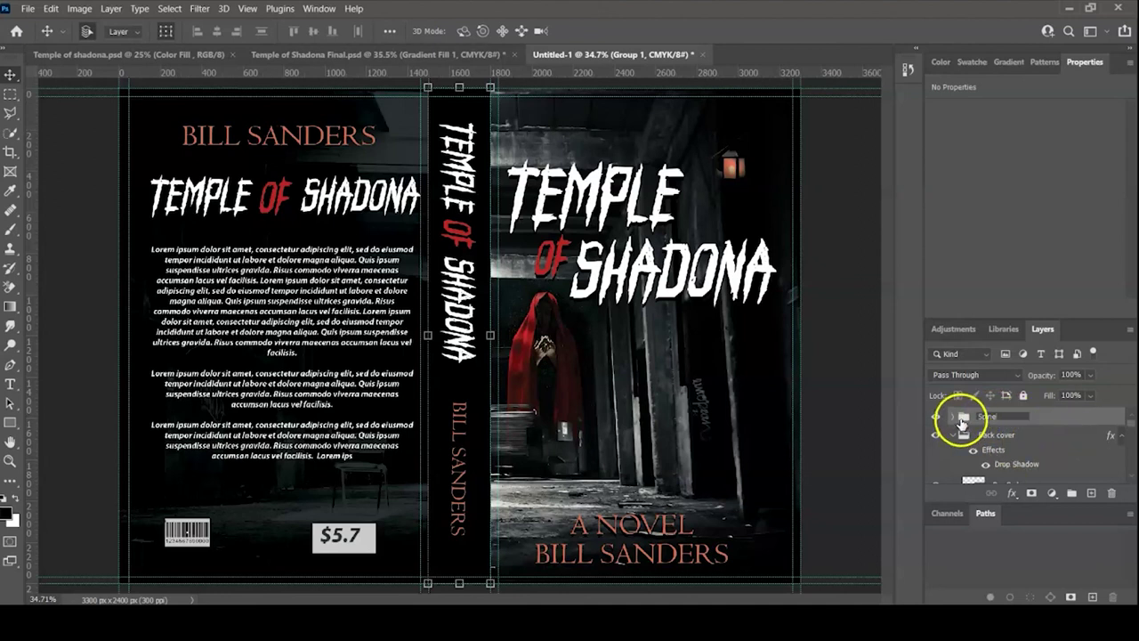
left_click(1065, 436)
- Add a Drop Shadow layer style with its default settings to the Spine group
left_click(1017, 416)
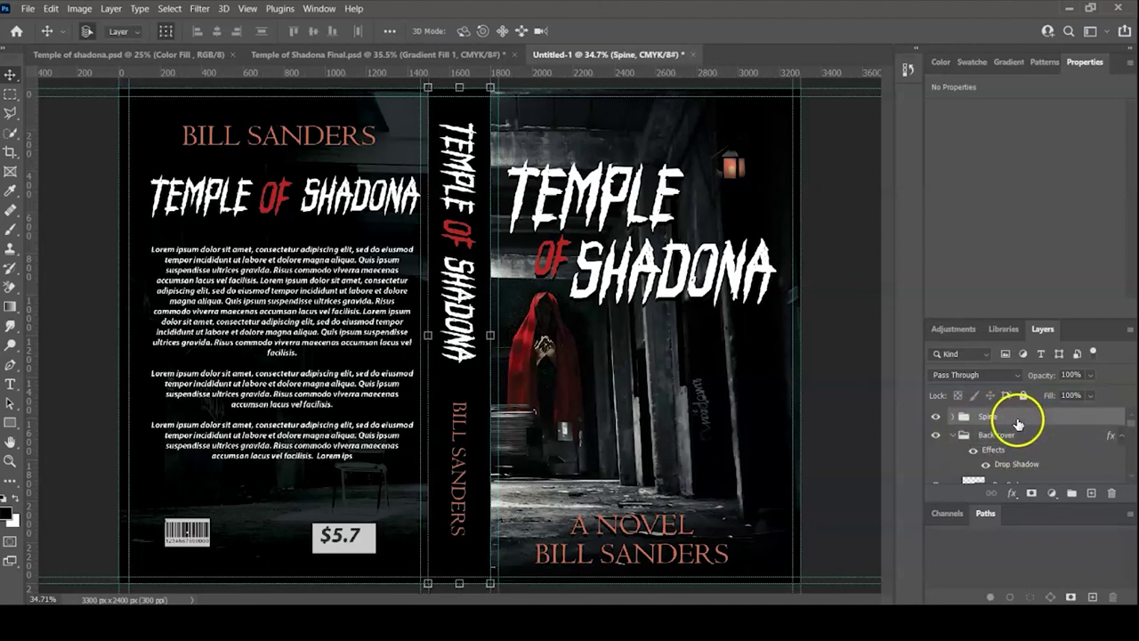
left_click(1014, 496)
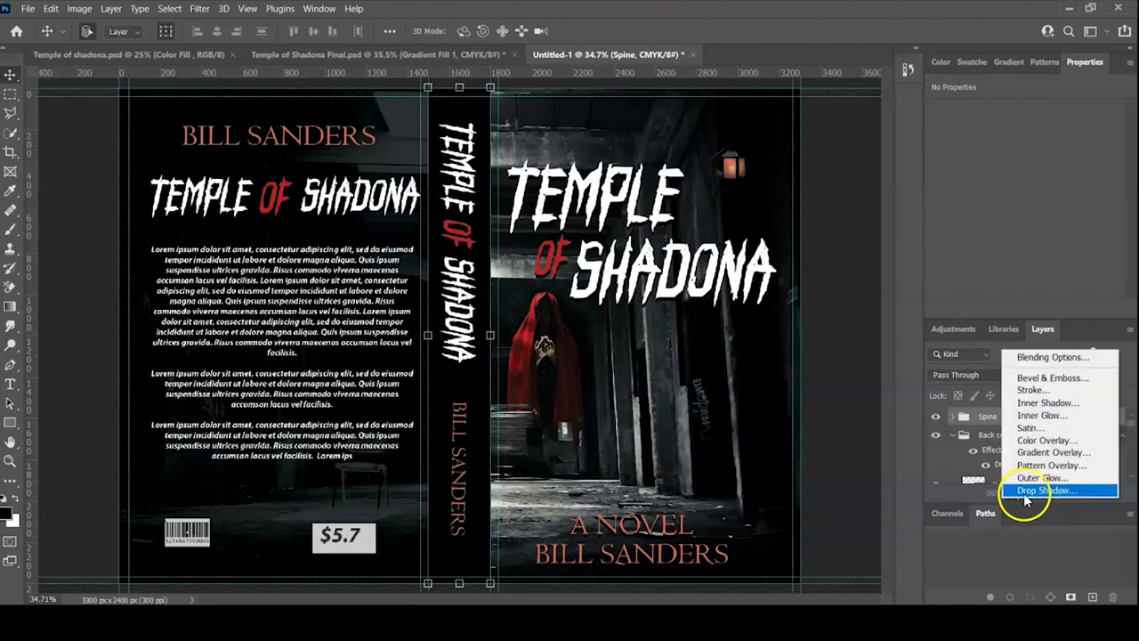
left_click(1028, 492)
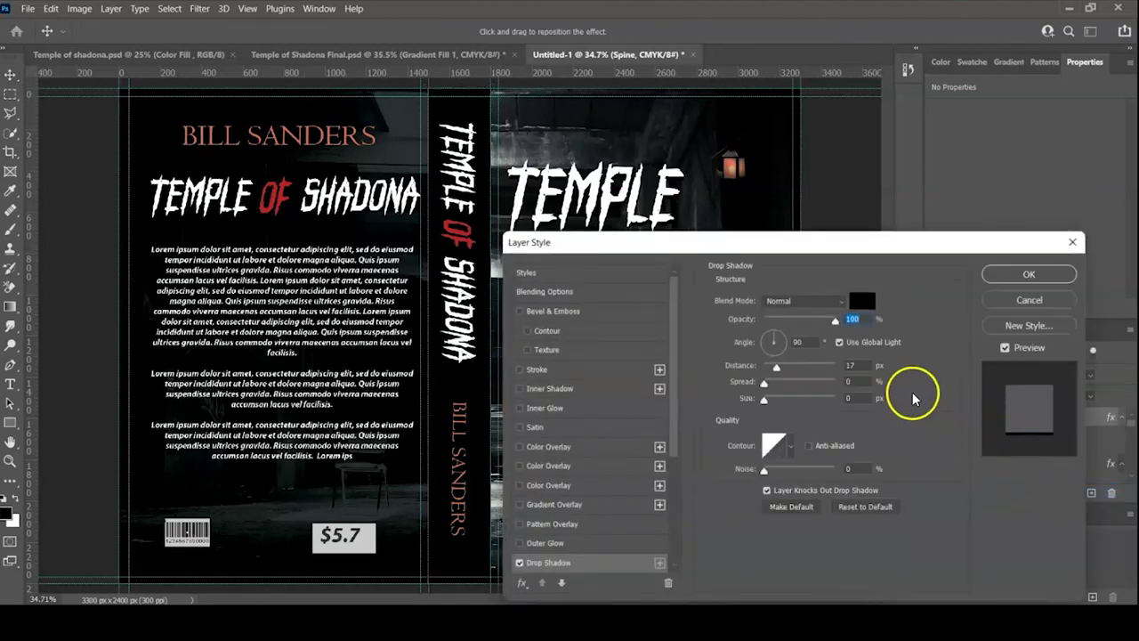
left_click(1017, 274)
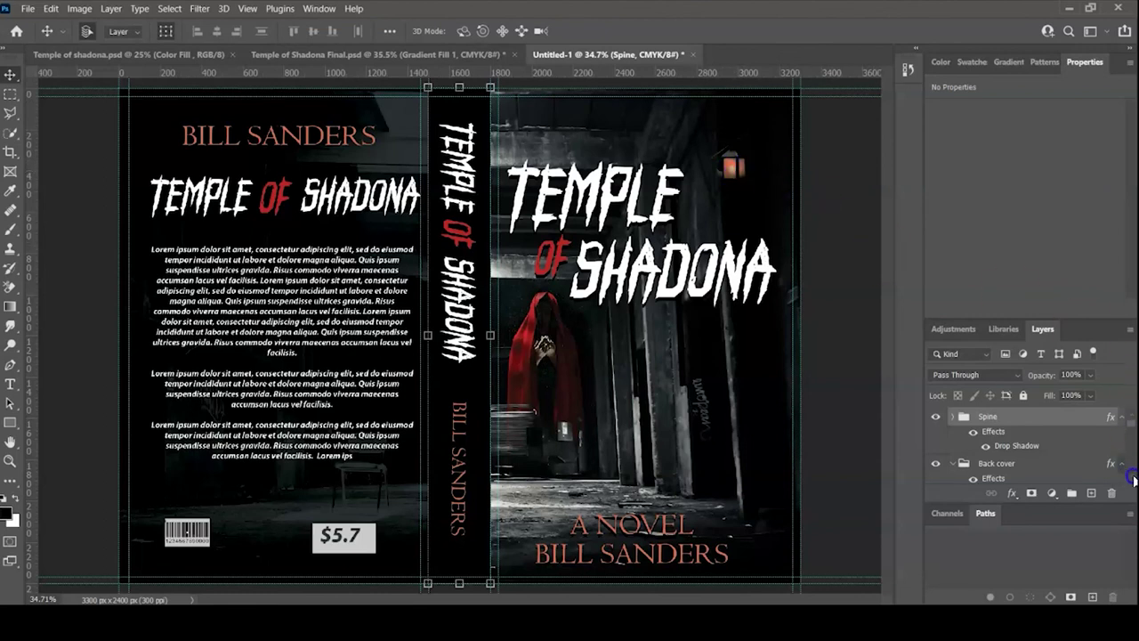
- Hide The Land with a lamp layer and deselect the Spine group
scroll(1133, 478, "down", 5)
scroll(1132, 479, "down", 5)
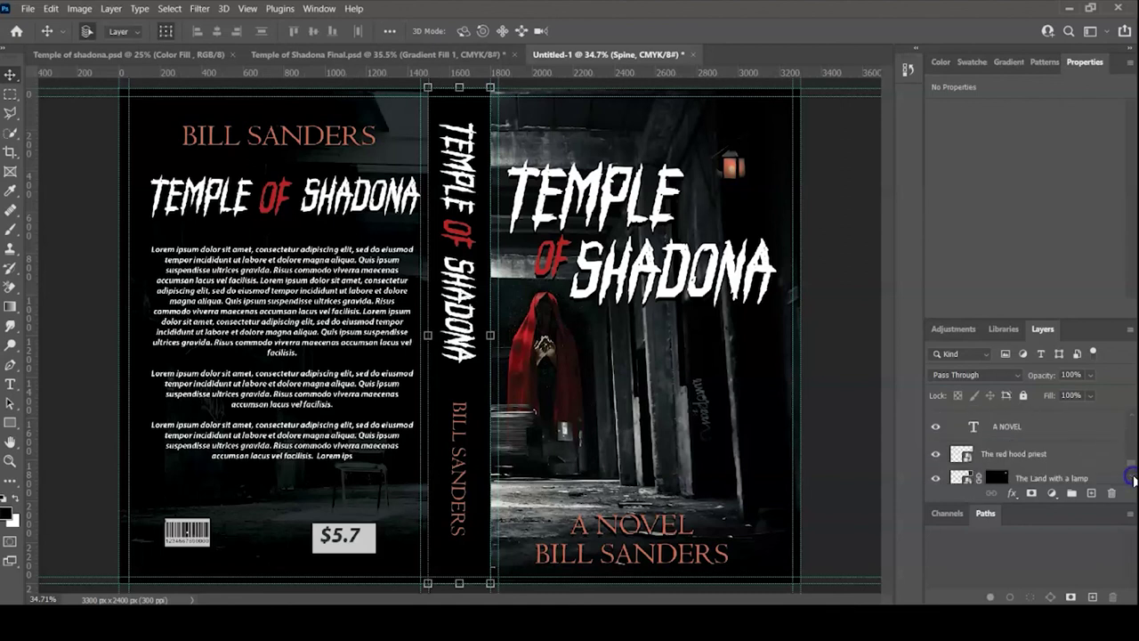
left_click(936, 480)
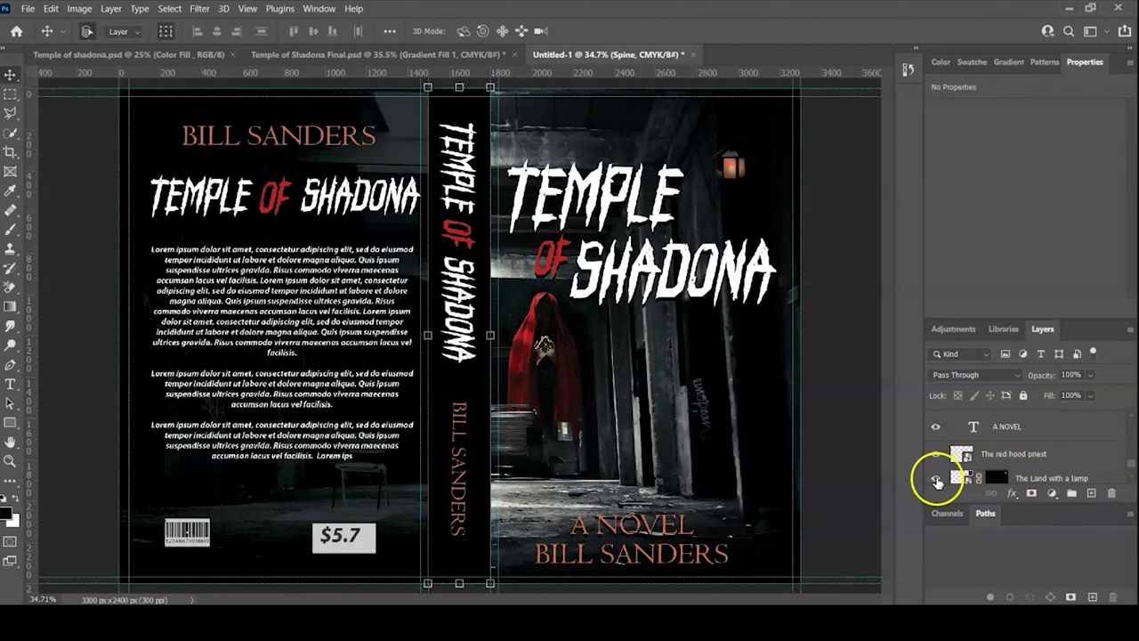
left_click(936, 480)
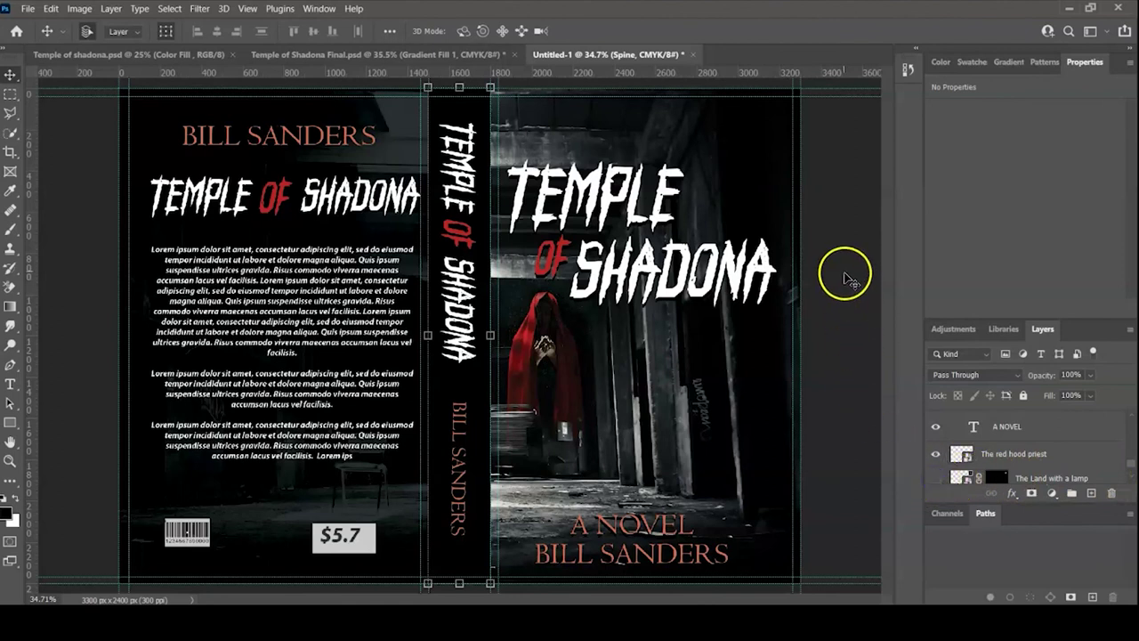
left_click(844, 269)
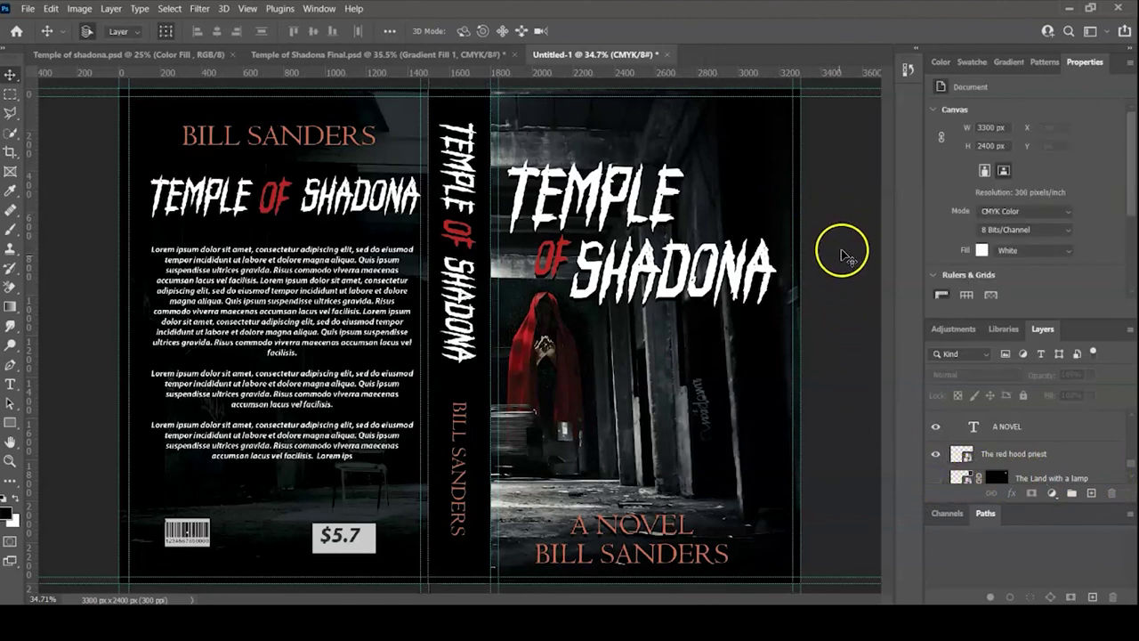
- Reset the colours to default black and white, then select the back-cover barcode
left_click(793, 257)
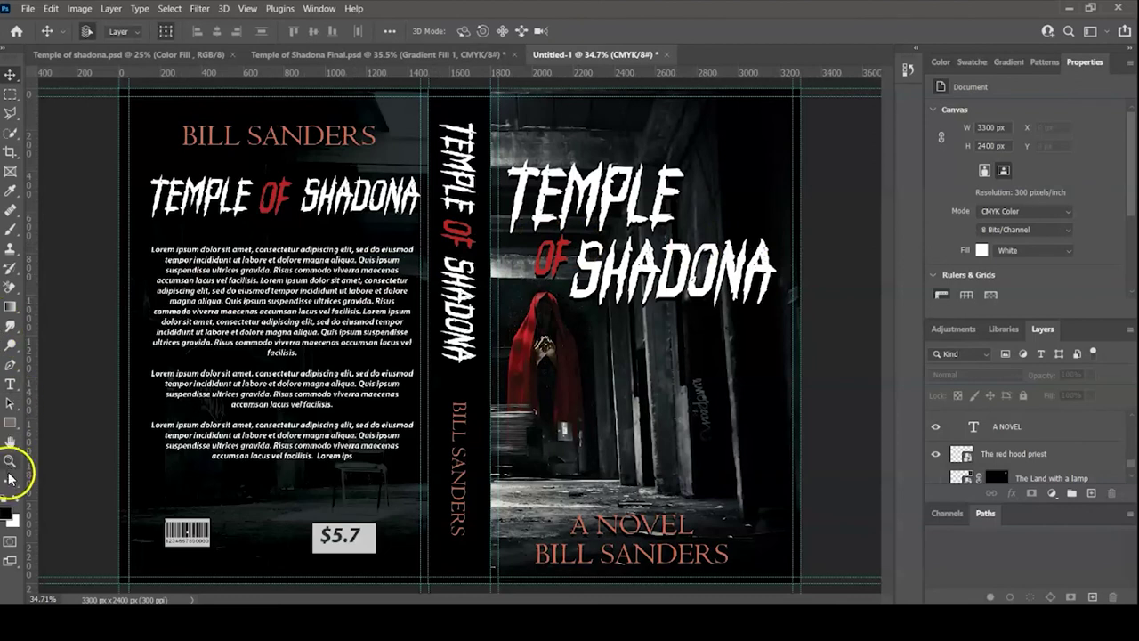
key("d")
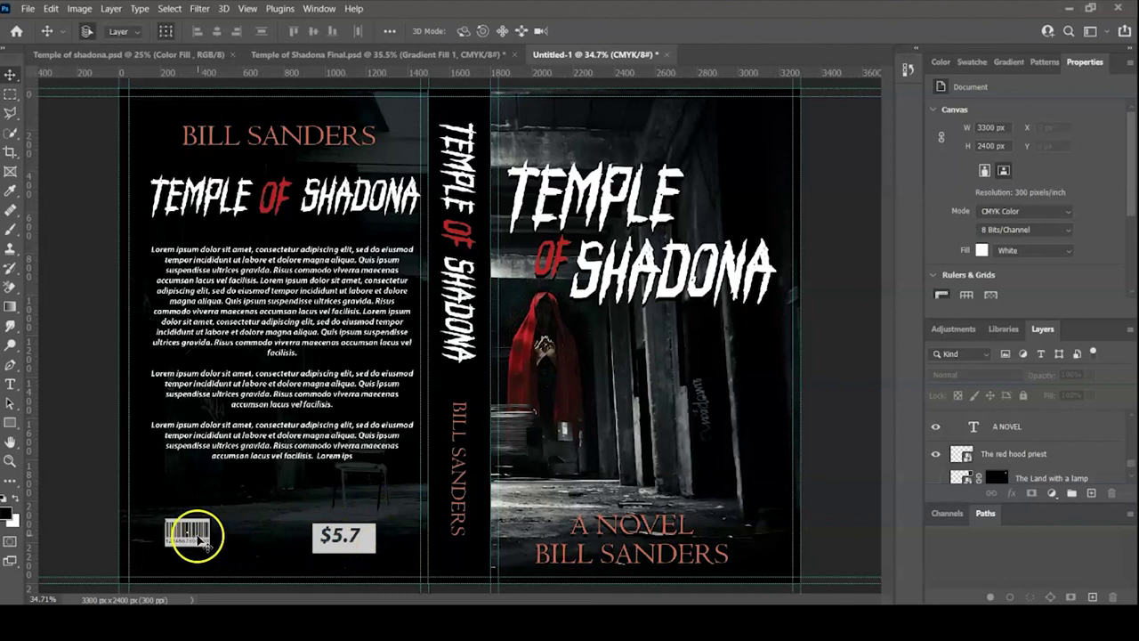
left_click(198, 536)
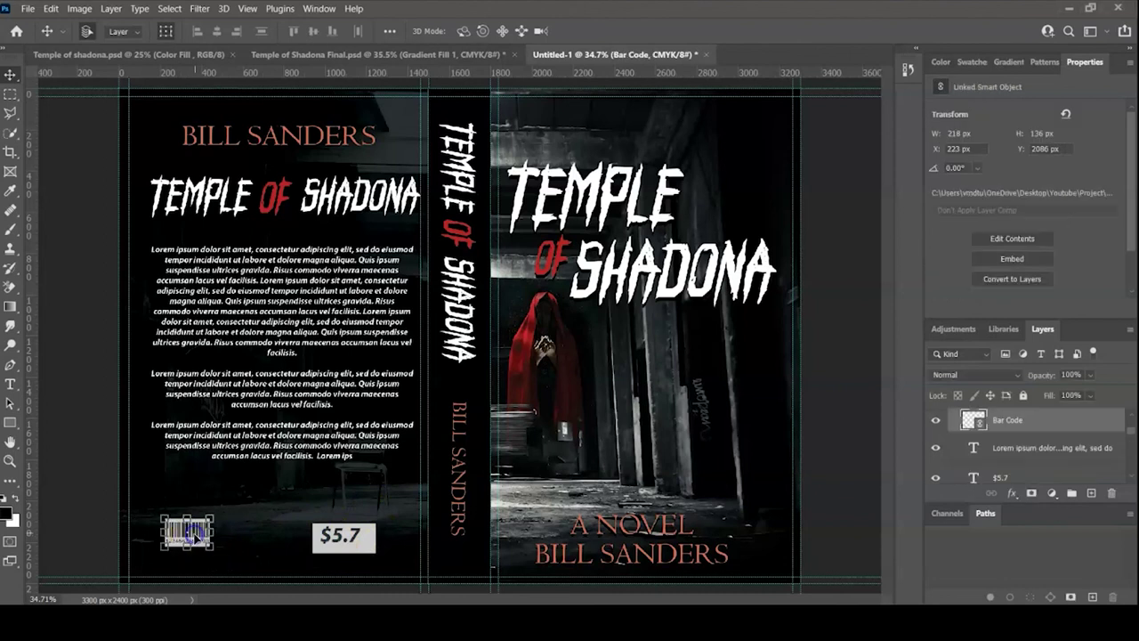
- Nudge the barcode slightly right and down, then enlarge it to about 280 × 174 px
left_click_drag(198, 537, 201, 541)
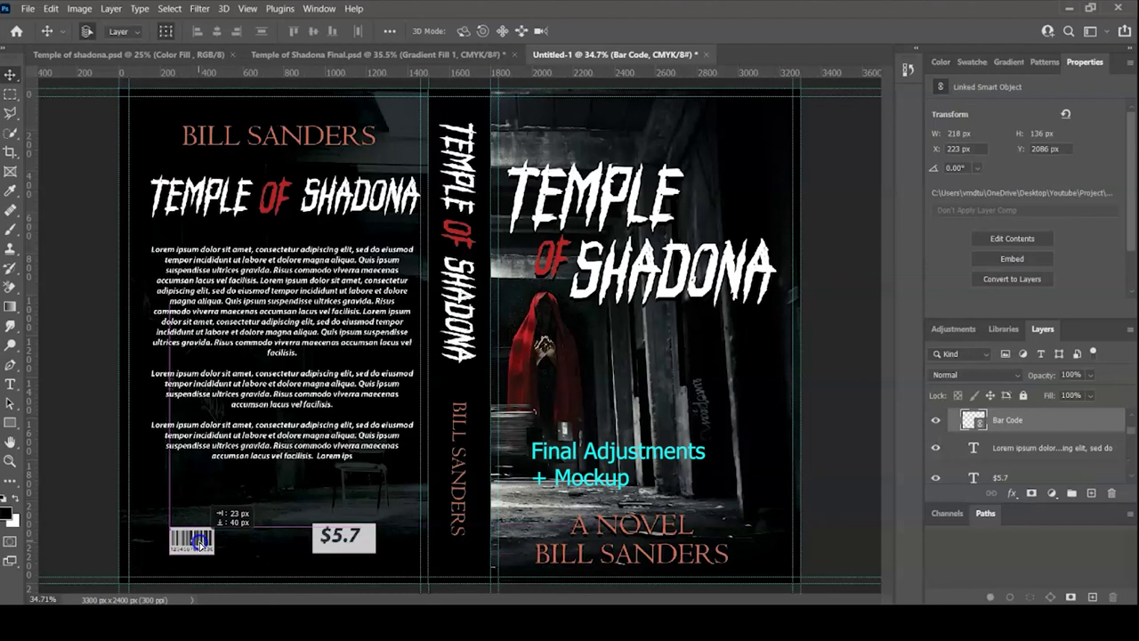
left_click_drag(201, 541, 201, 540)
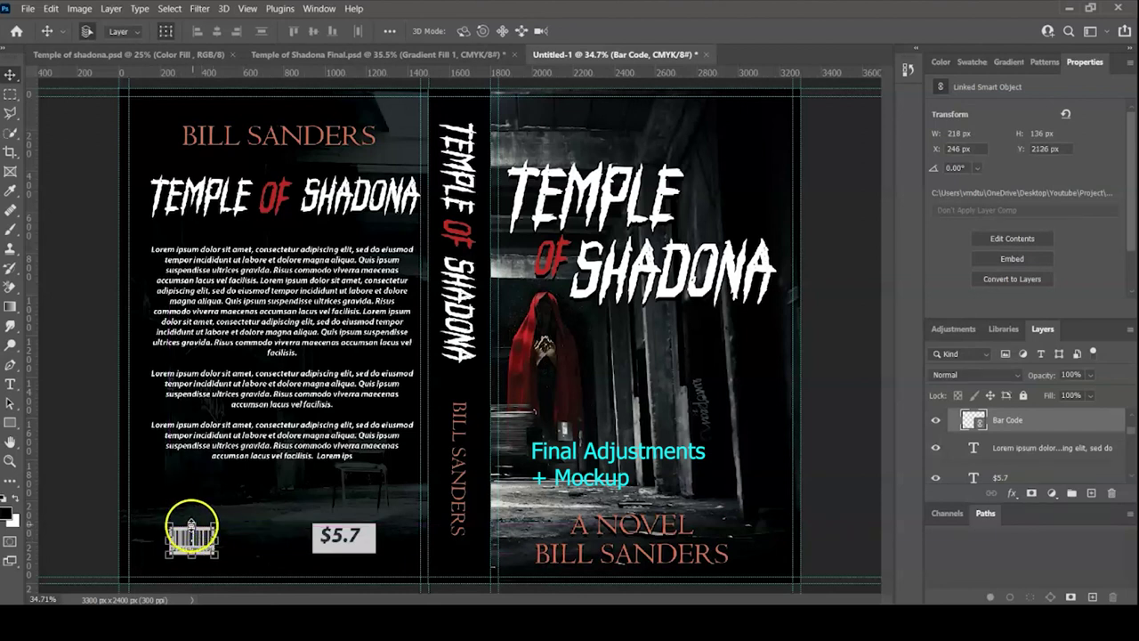
key("ctrl+t")
left_click_drag(218, 524, 229, 519)
left_click(267, 516)
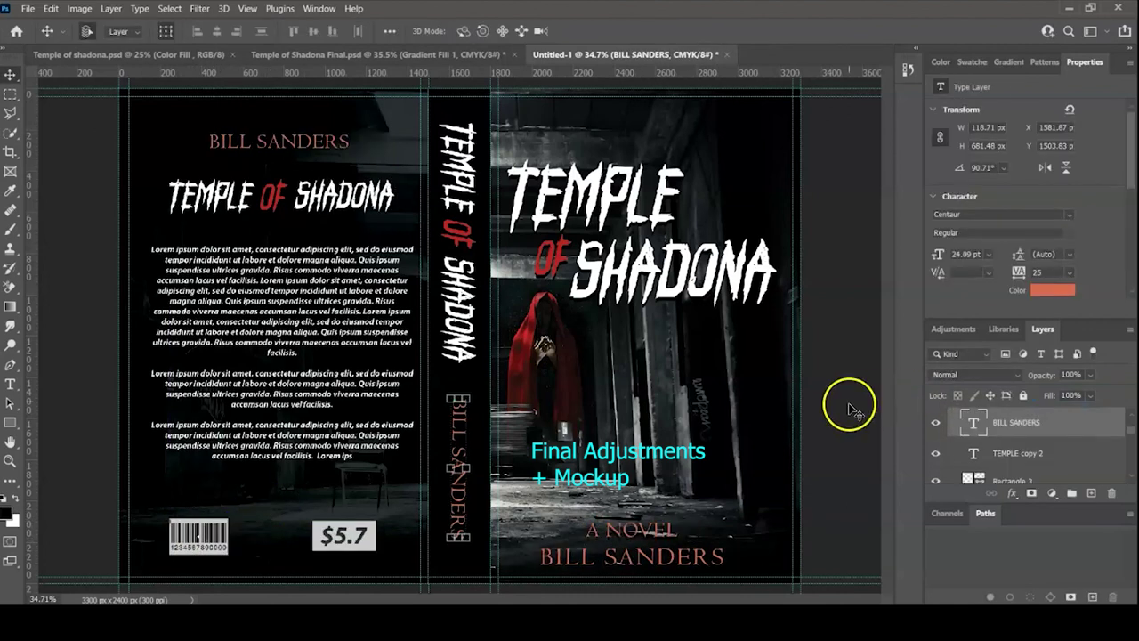